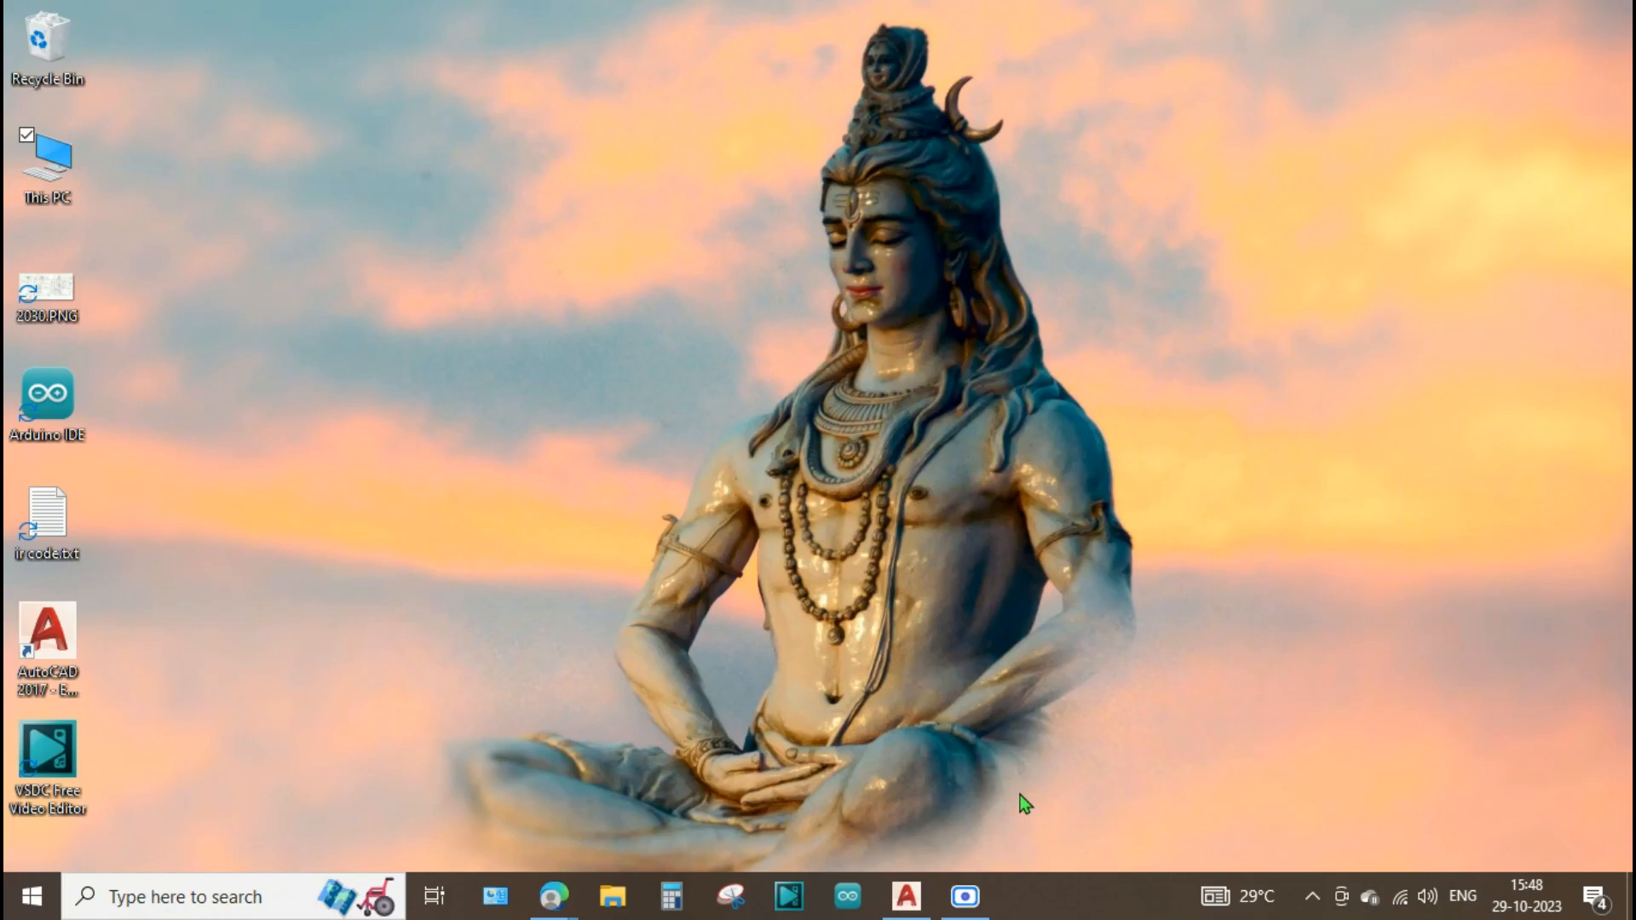
Bring up the reference PDF drawing of the plate, and switch to AutoCAD beside it.
mouse_move(554, 896)
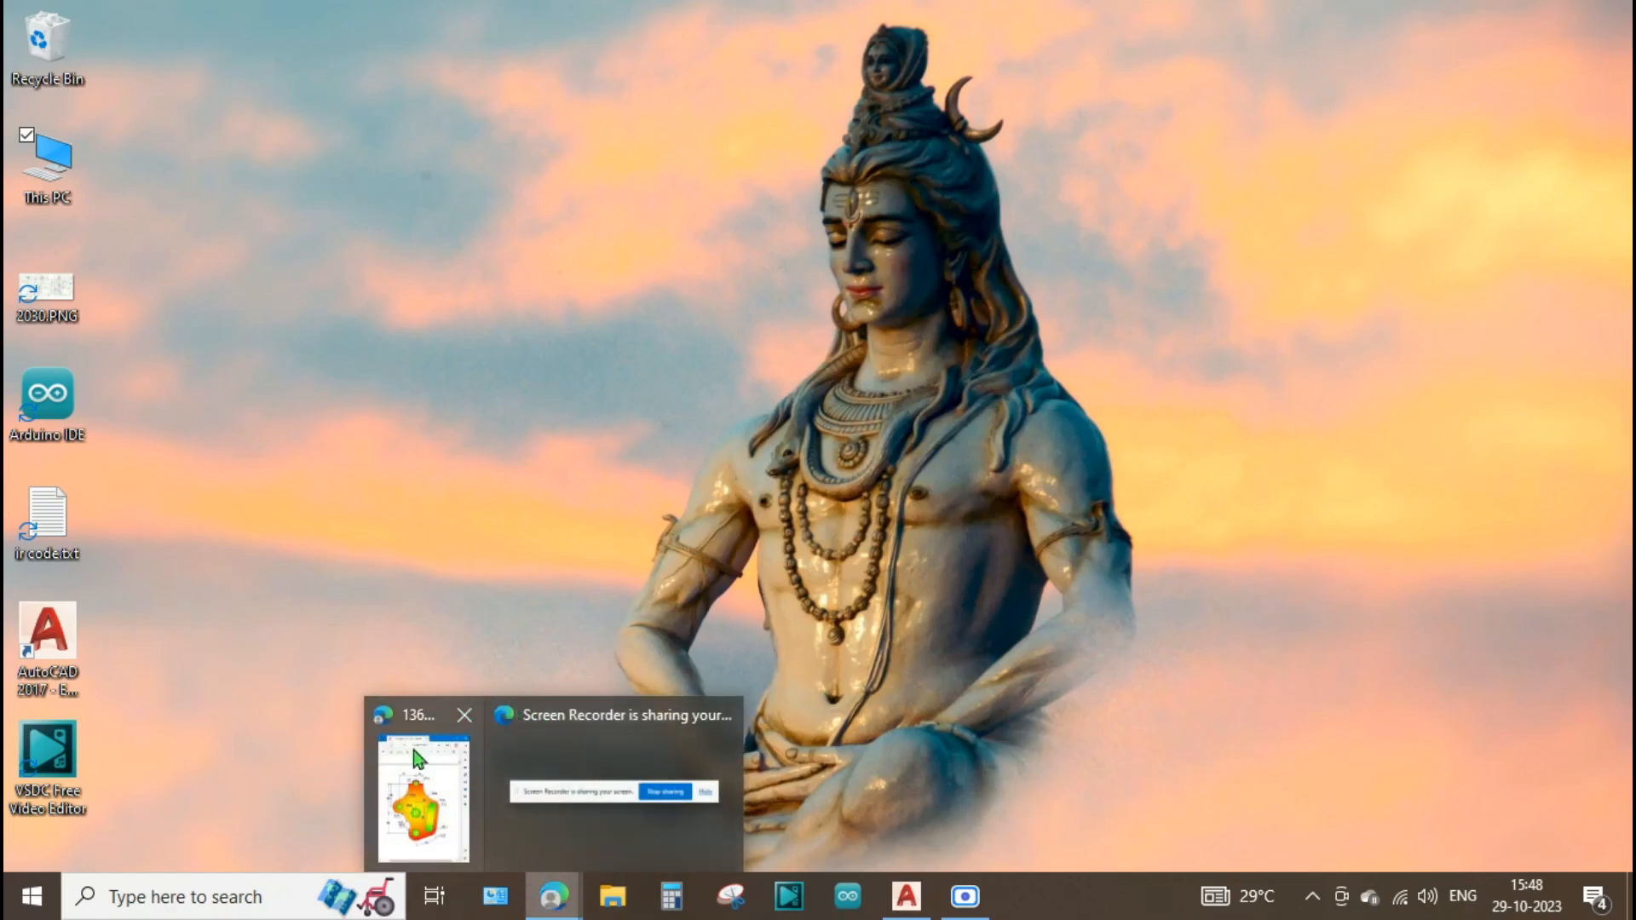
click(418, 758)
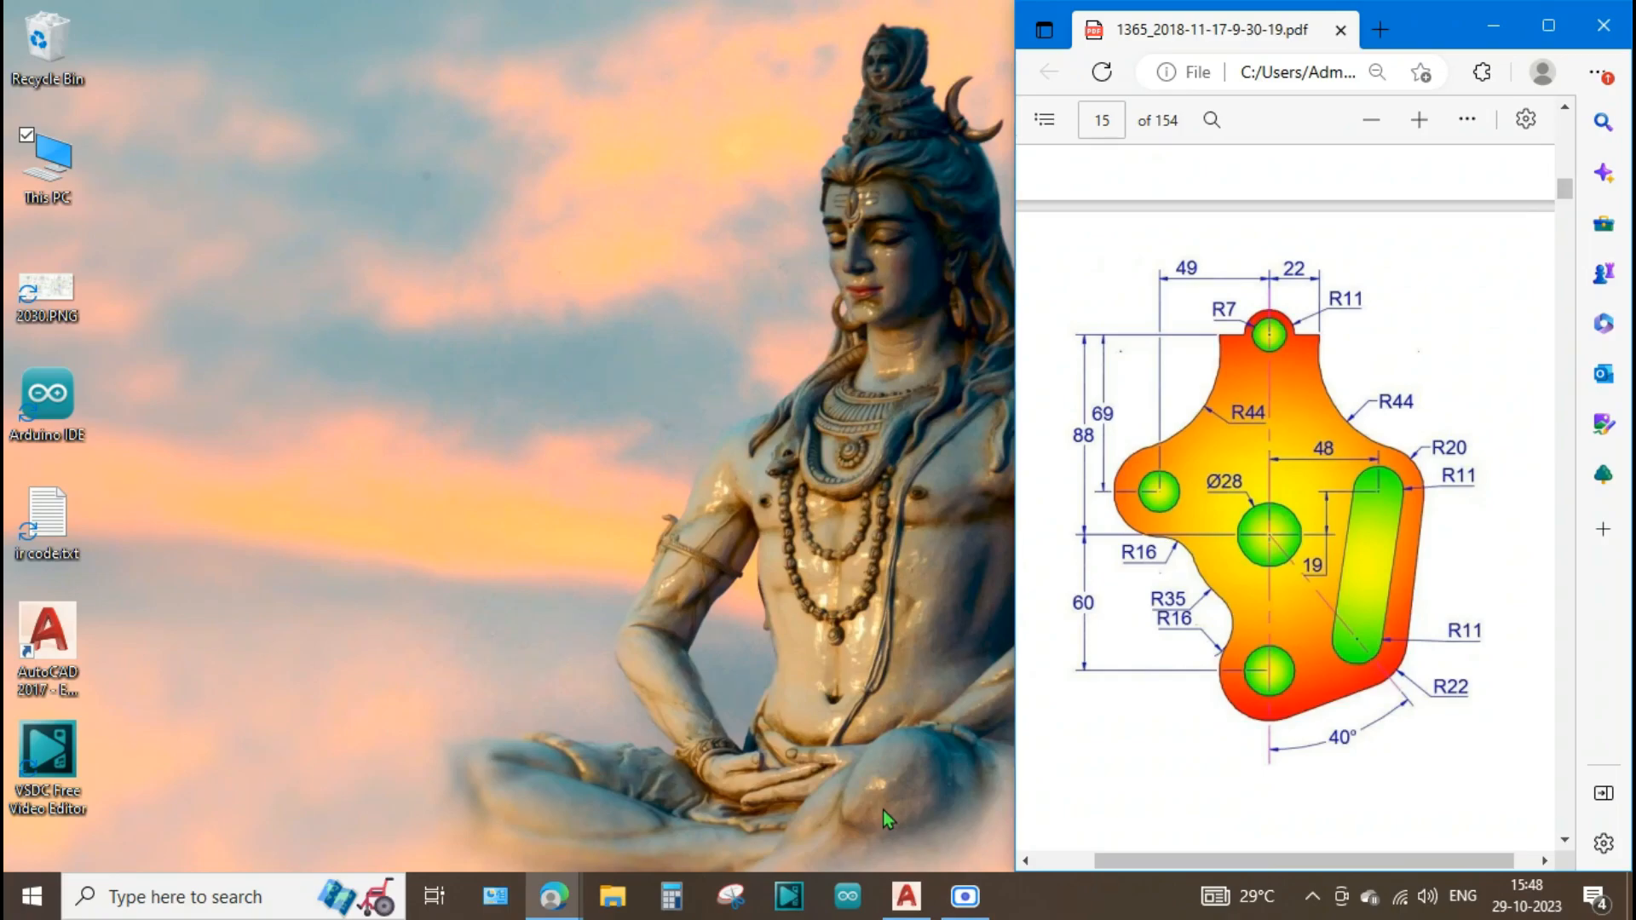
click(904, 895)
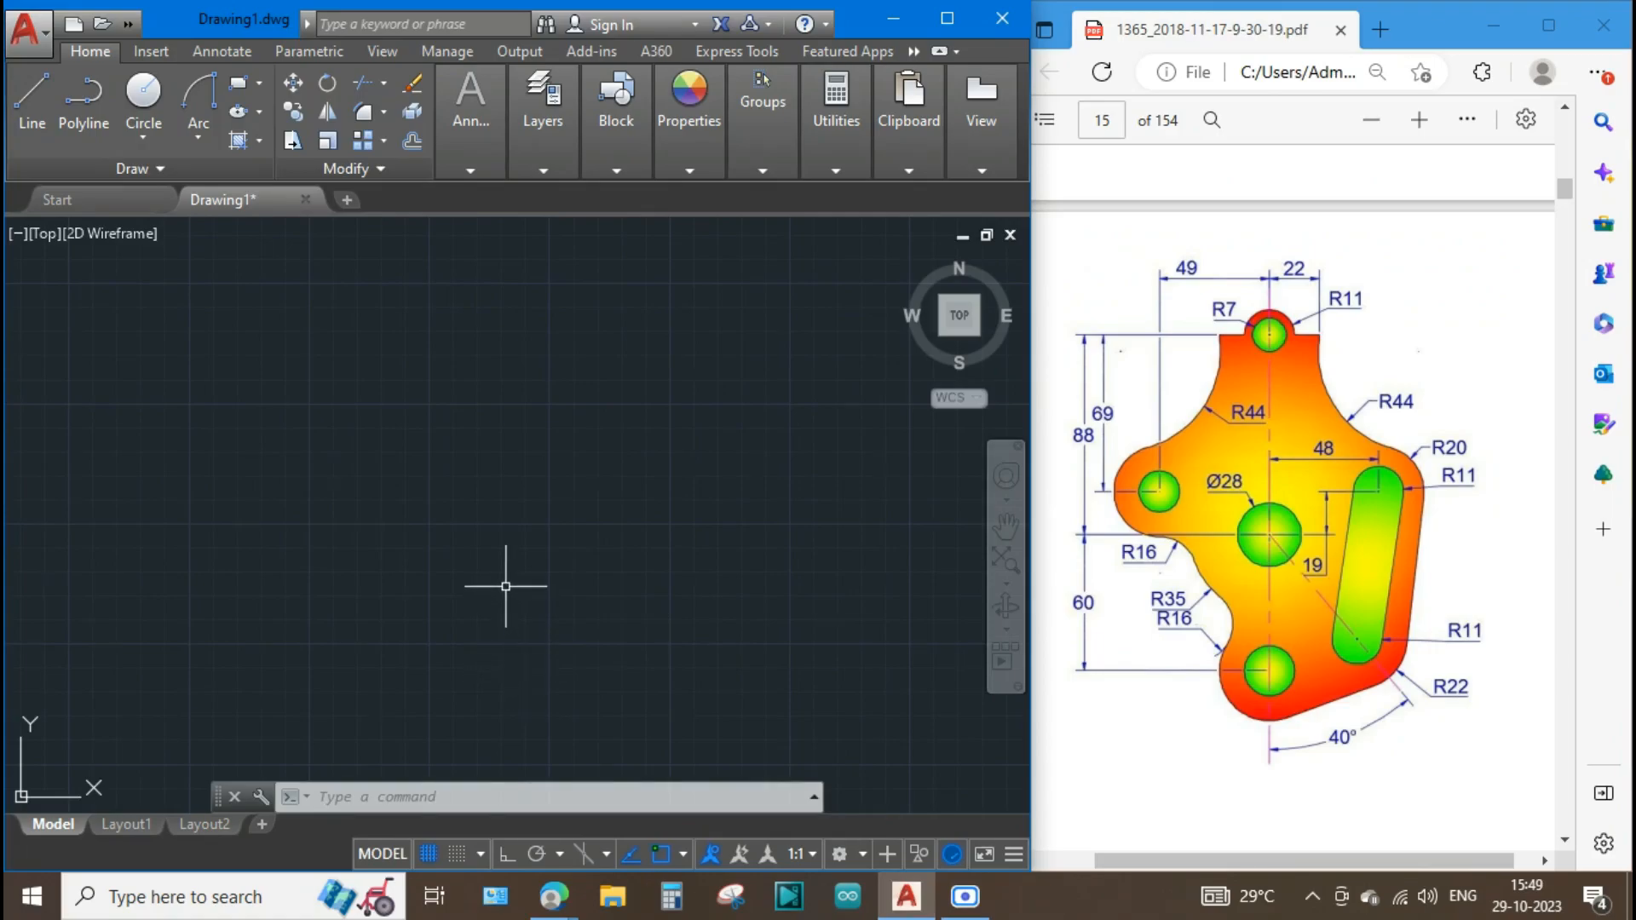
Draw the plate's central circle with a diameter of 28 in the middle of the empty drawing.
text(c)
key(Return)
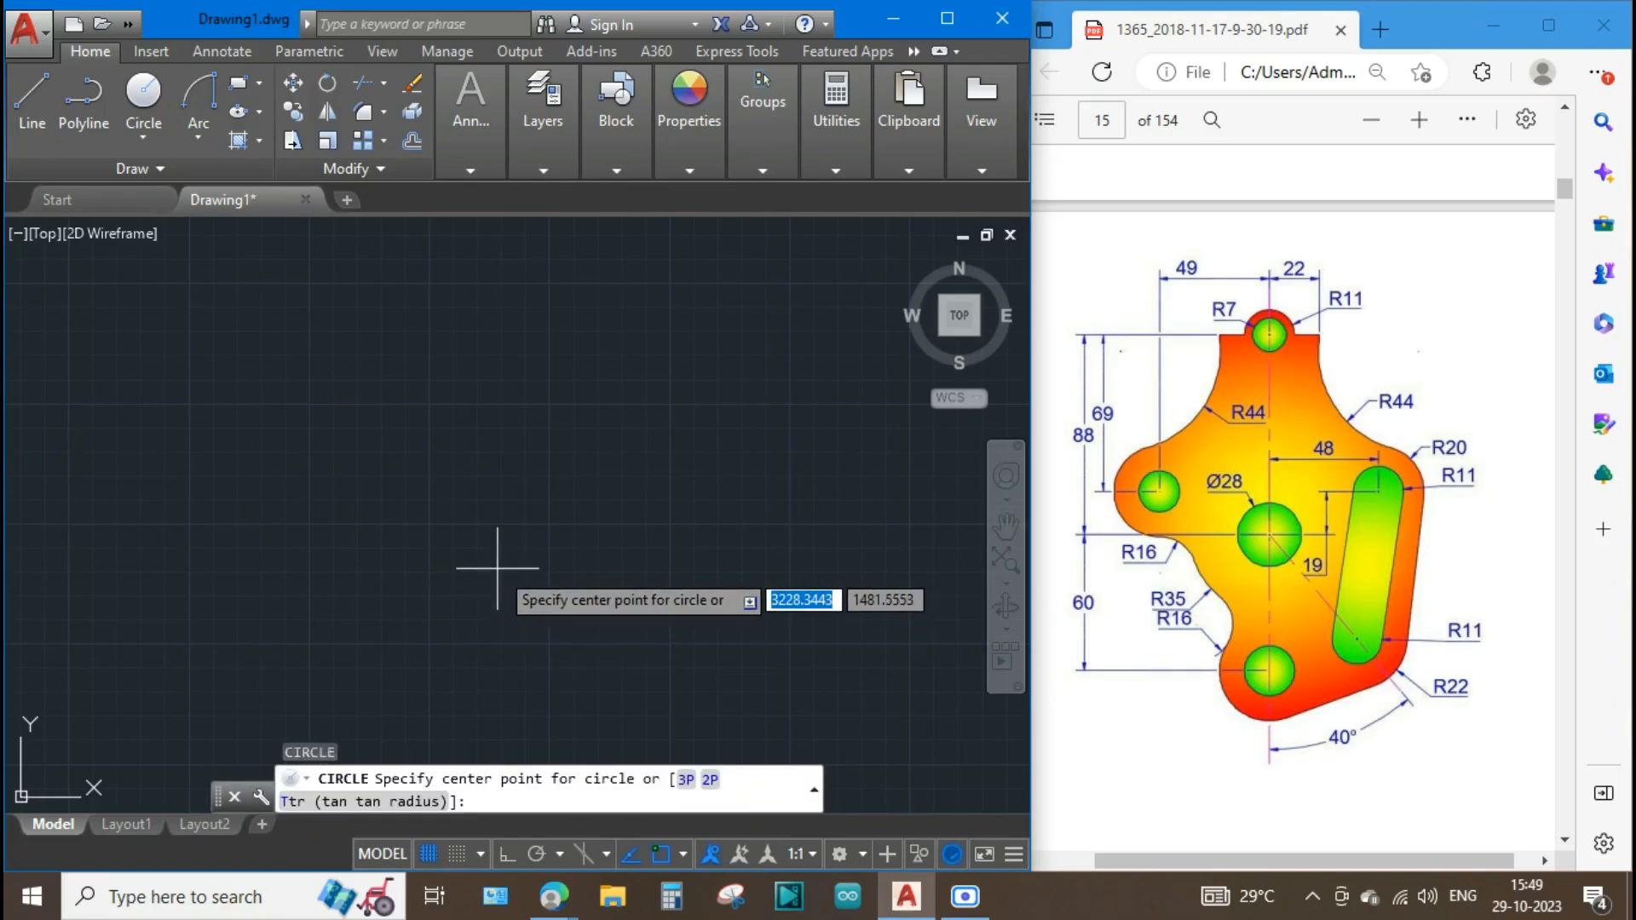
click(491, 549)
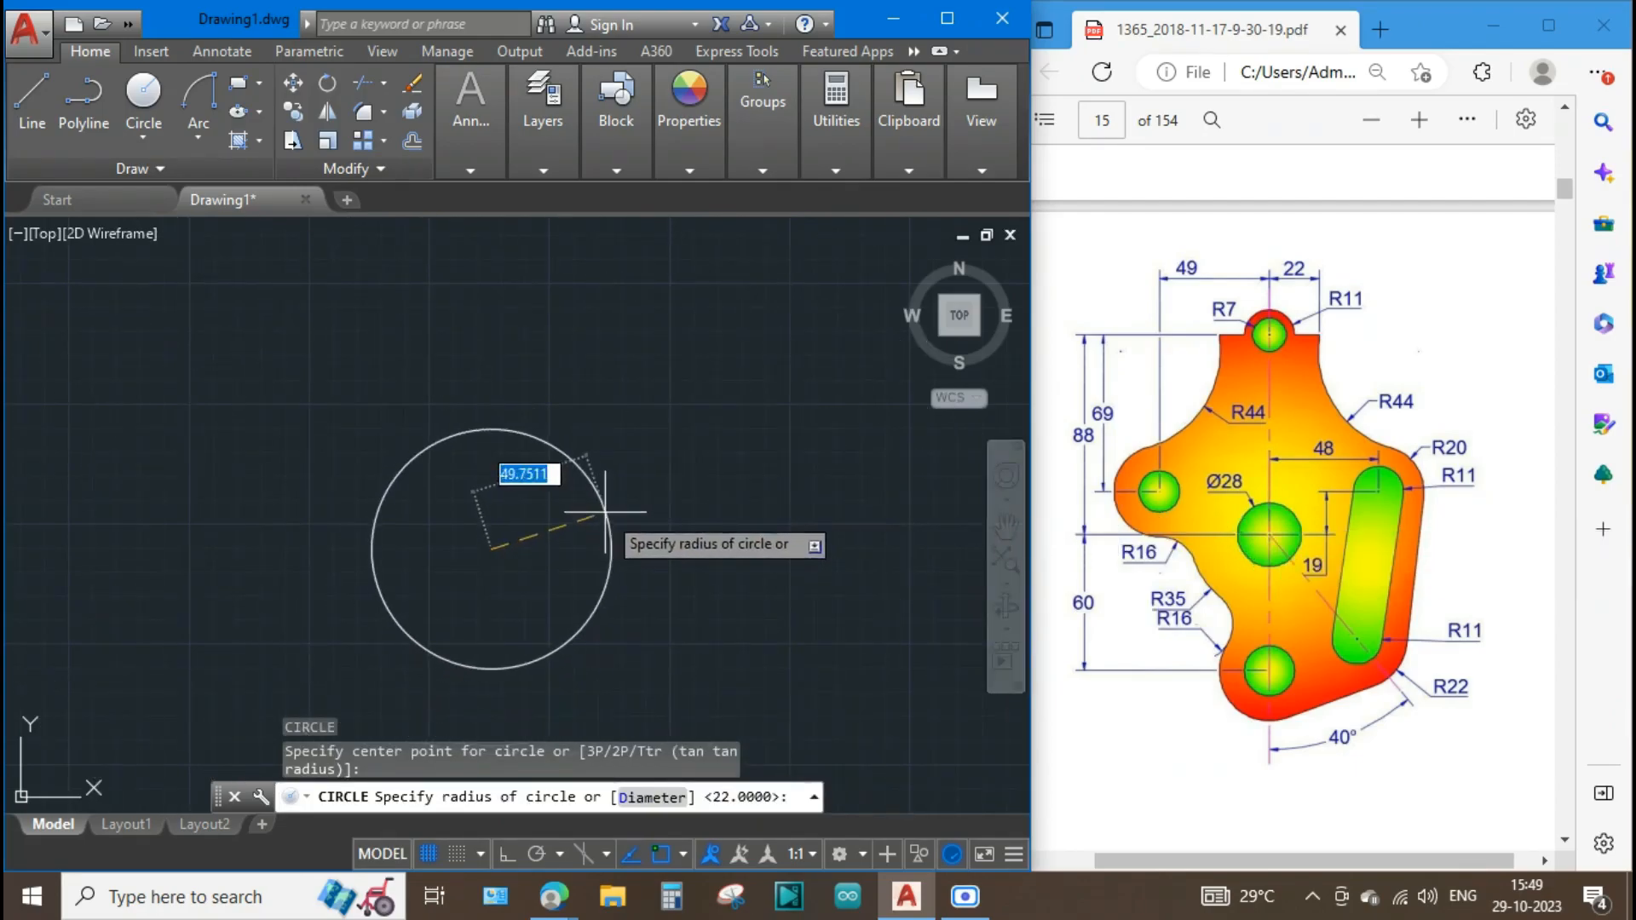
text(d)
key(Return)
text(28)
key(Return)
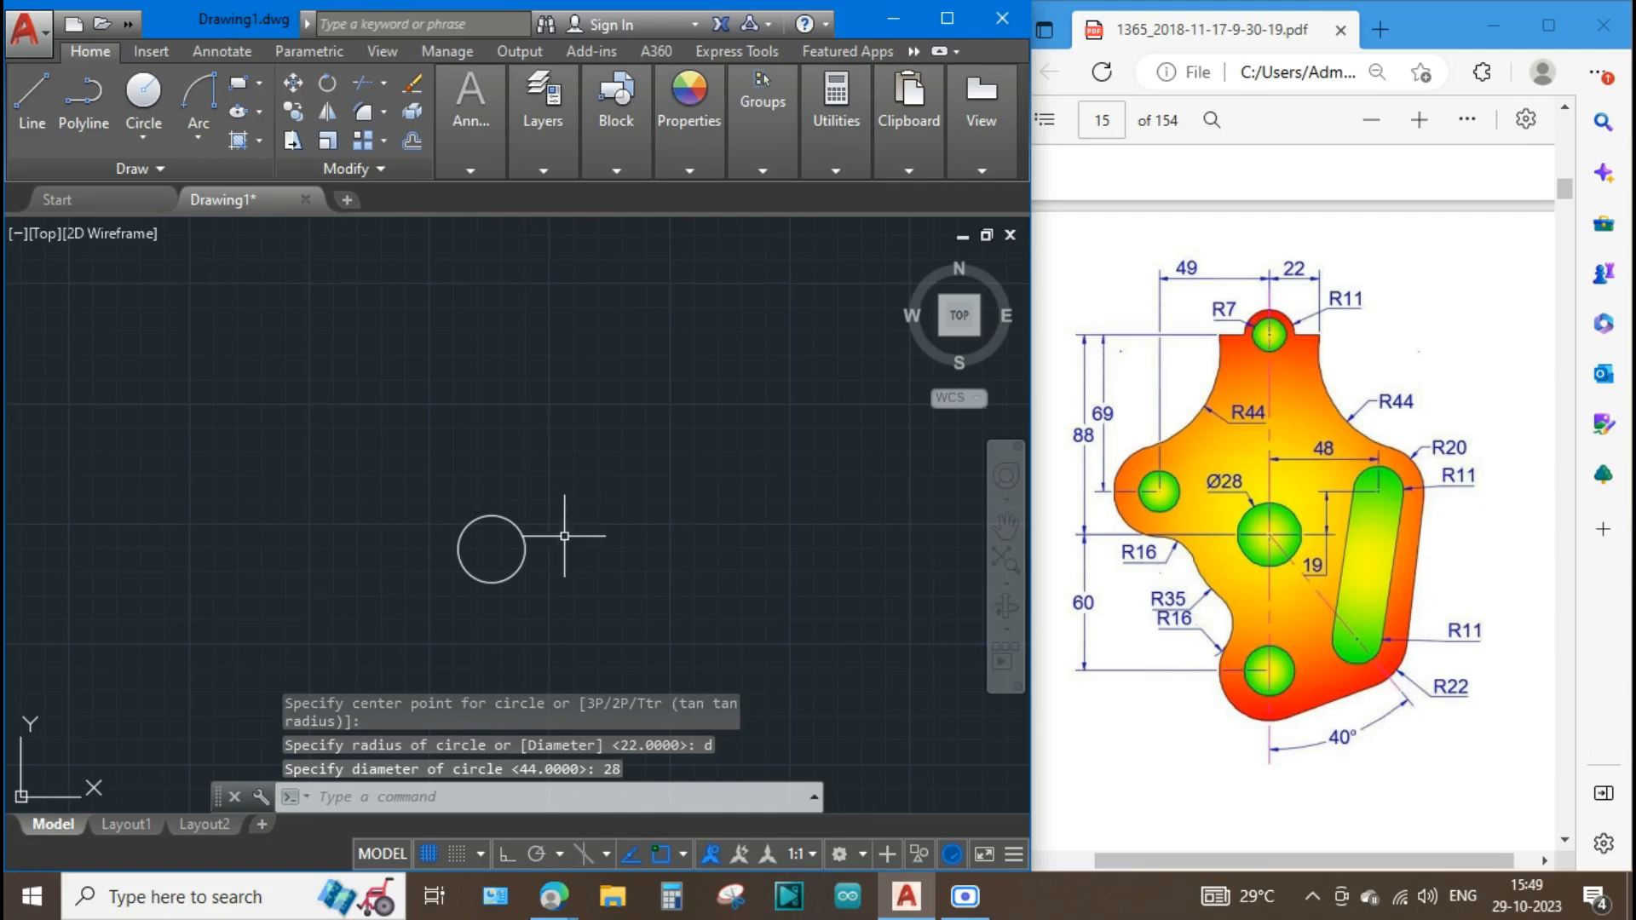
With Ortho on, draw a vertical centre line 88 units long upward from the circle's centre.
text(l)
key(Return)
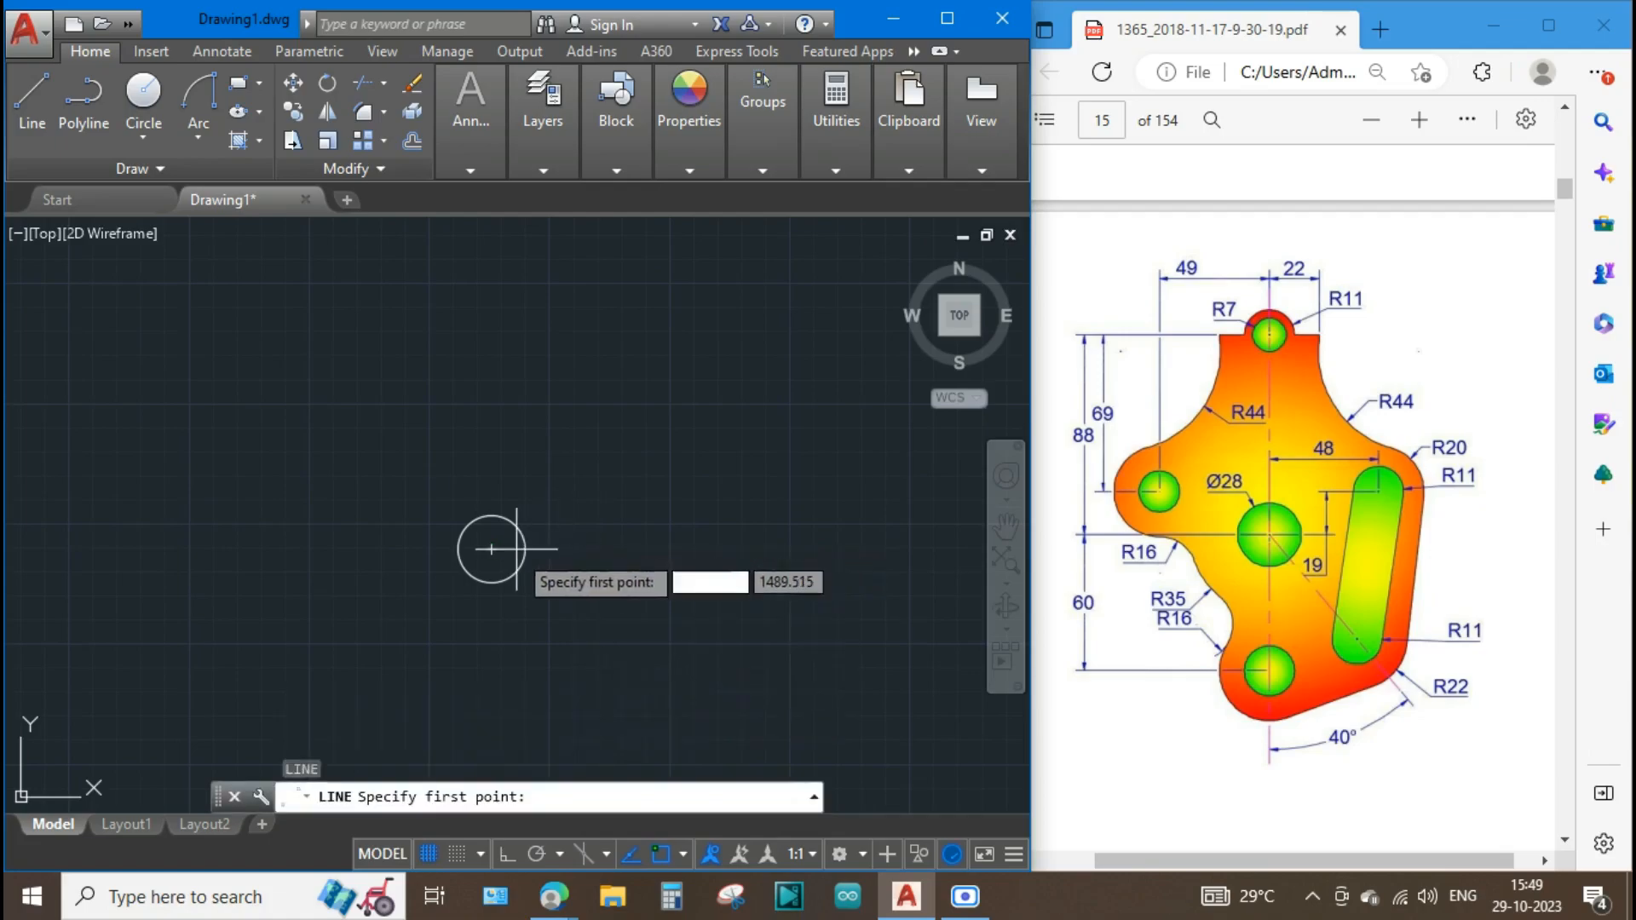
click(491, 550)
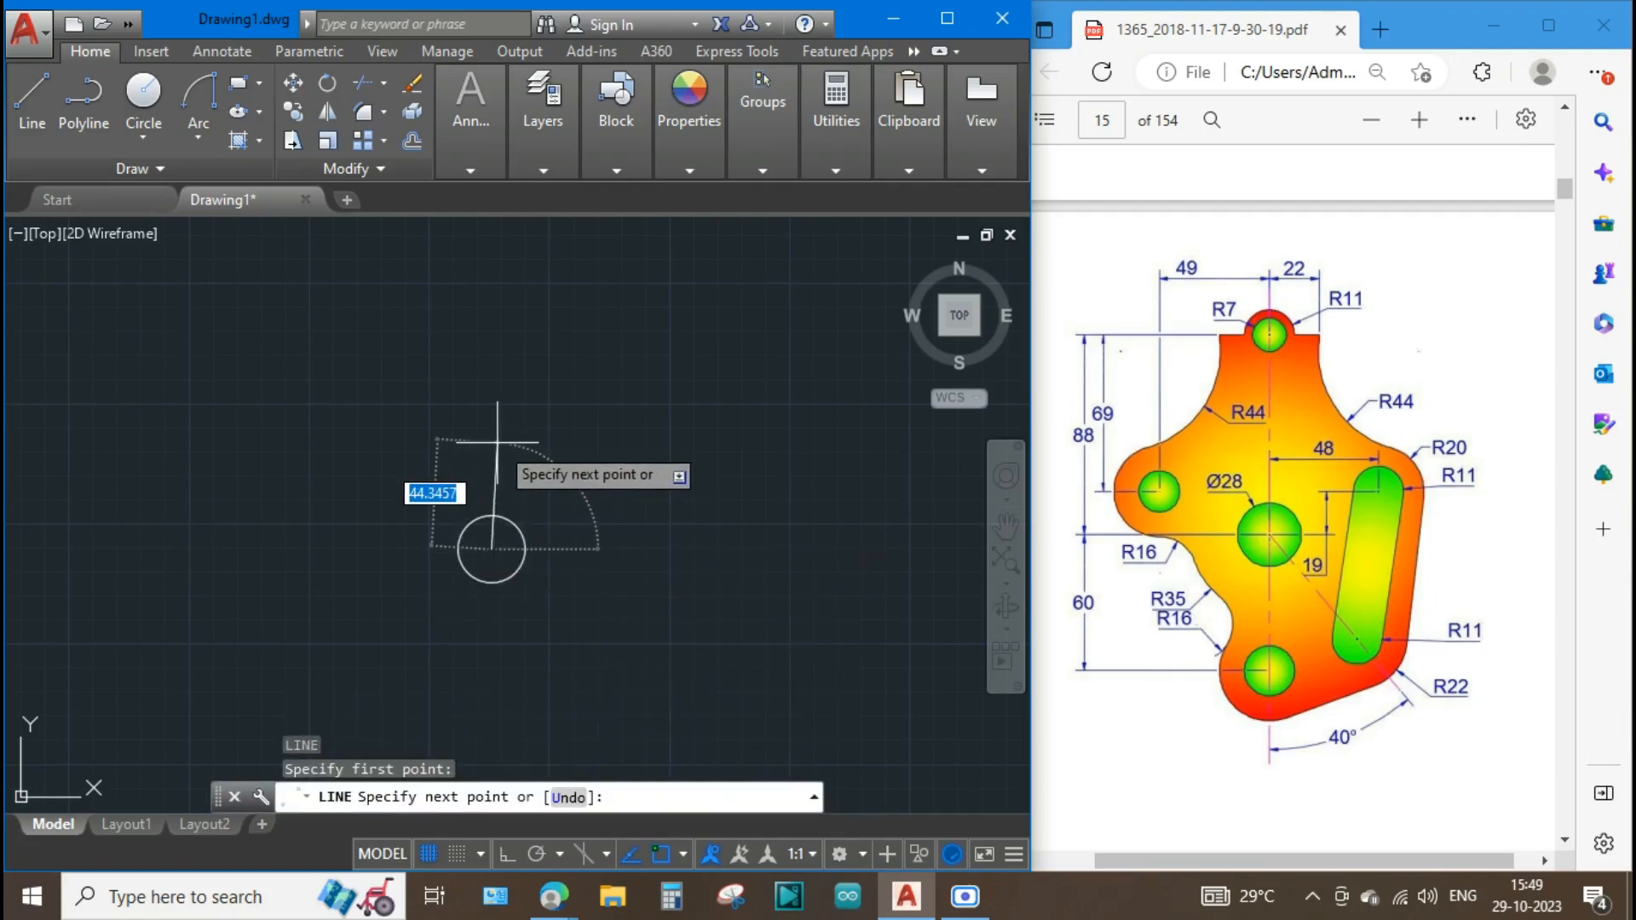
key(F8)
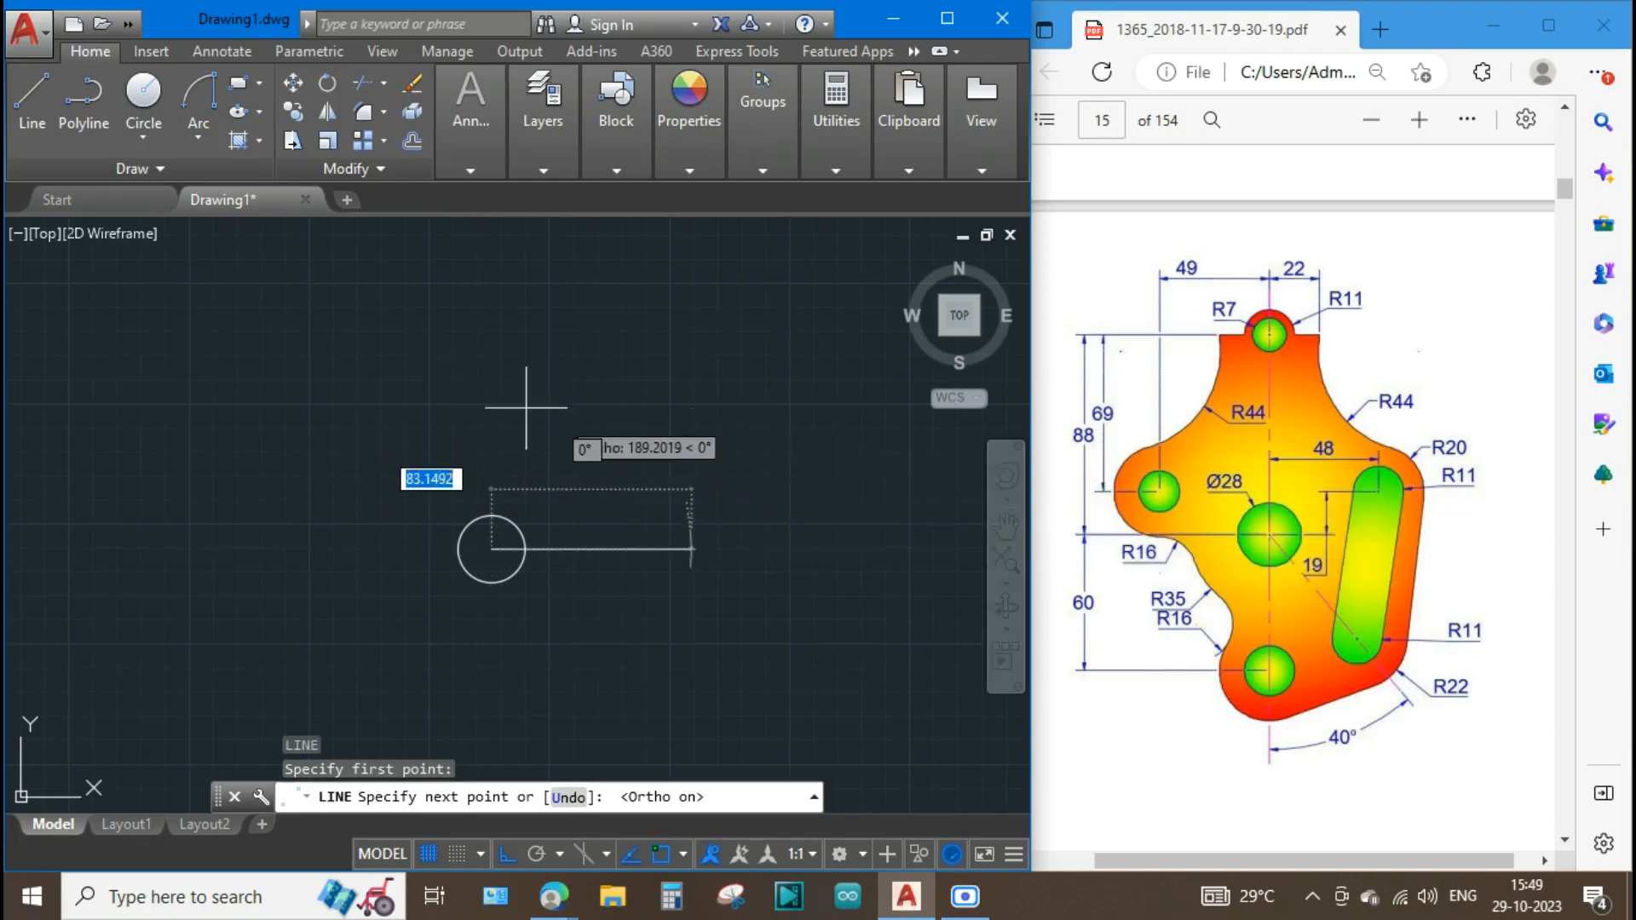
text(88)
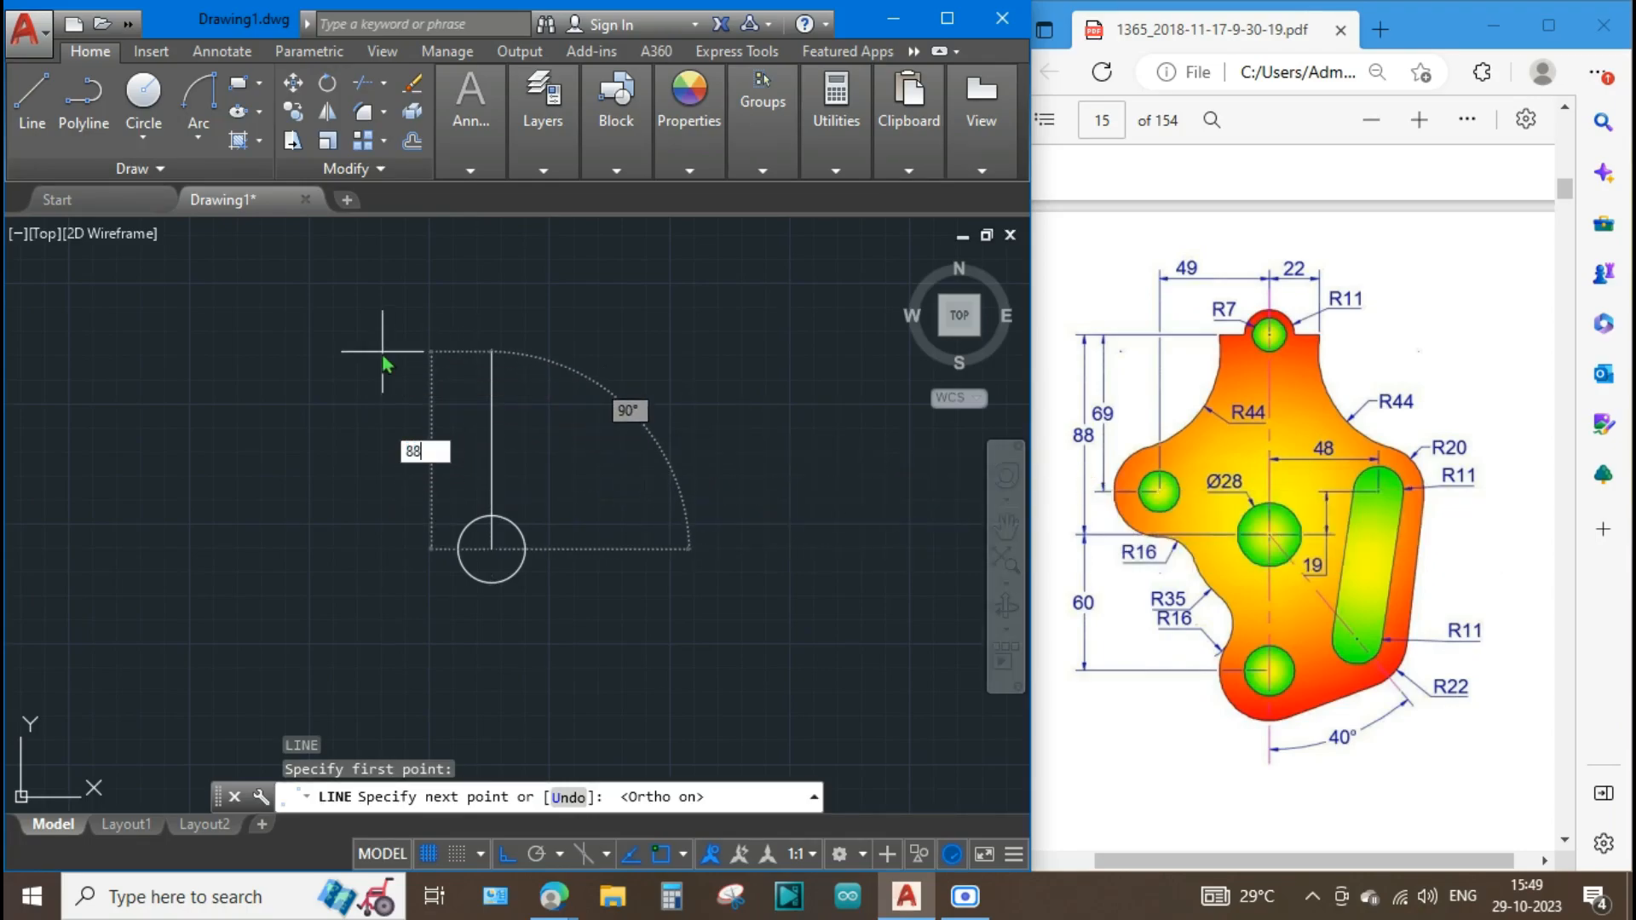
key(Return)
key(Escape)
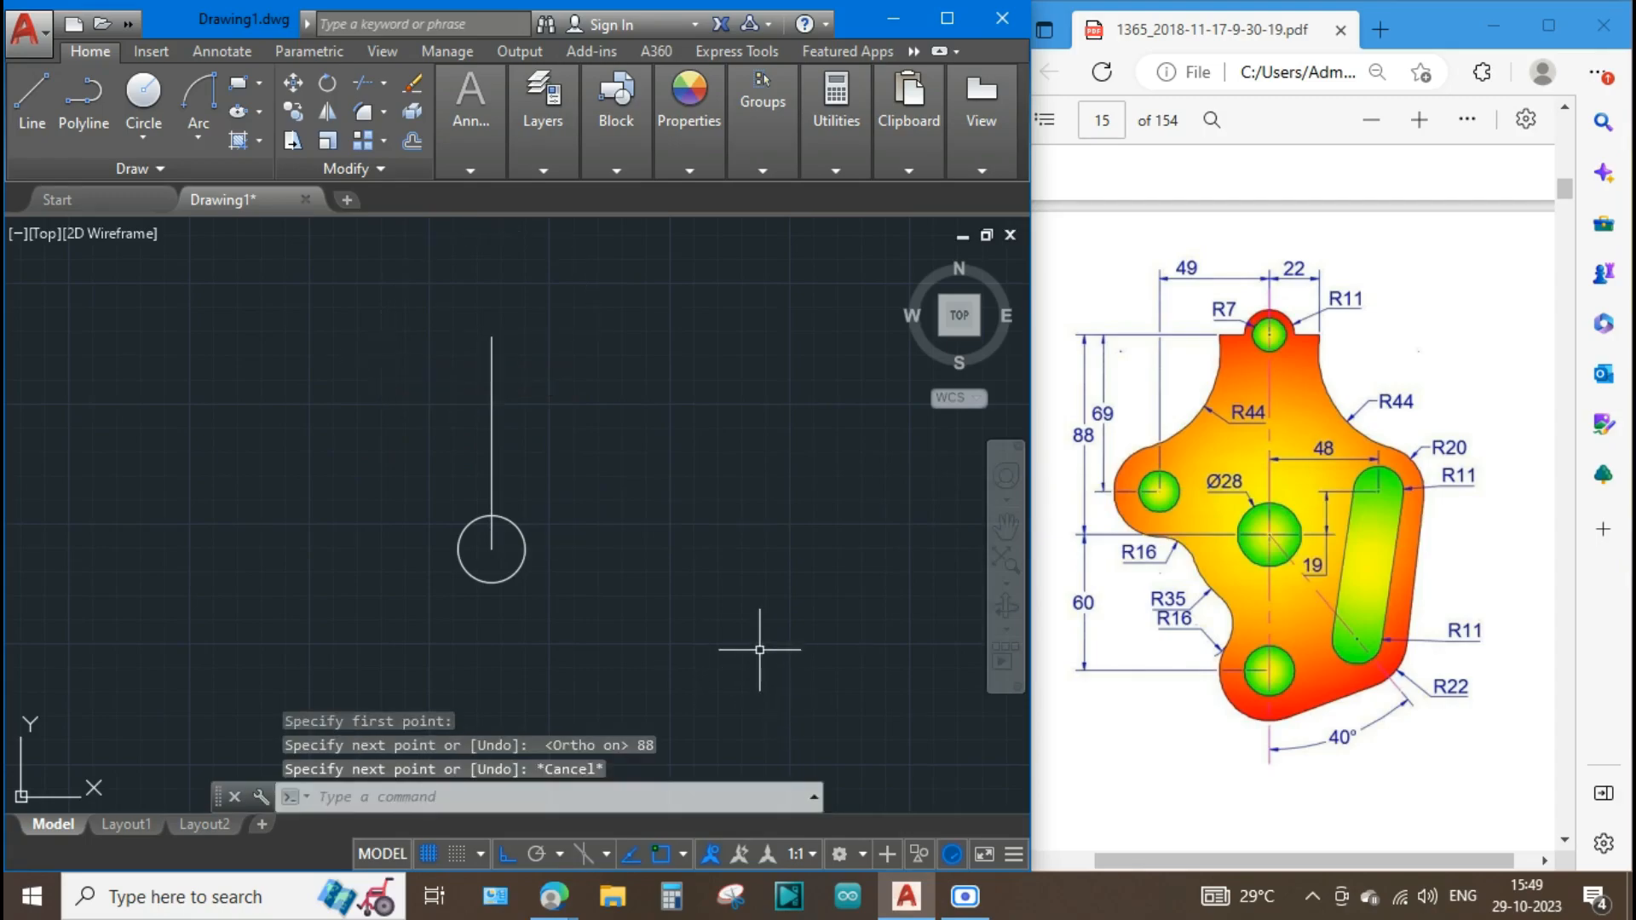
Draw a vertical line 60 units long downward from the centre of the 28-diameter circle.
text(l)
key(Return)
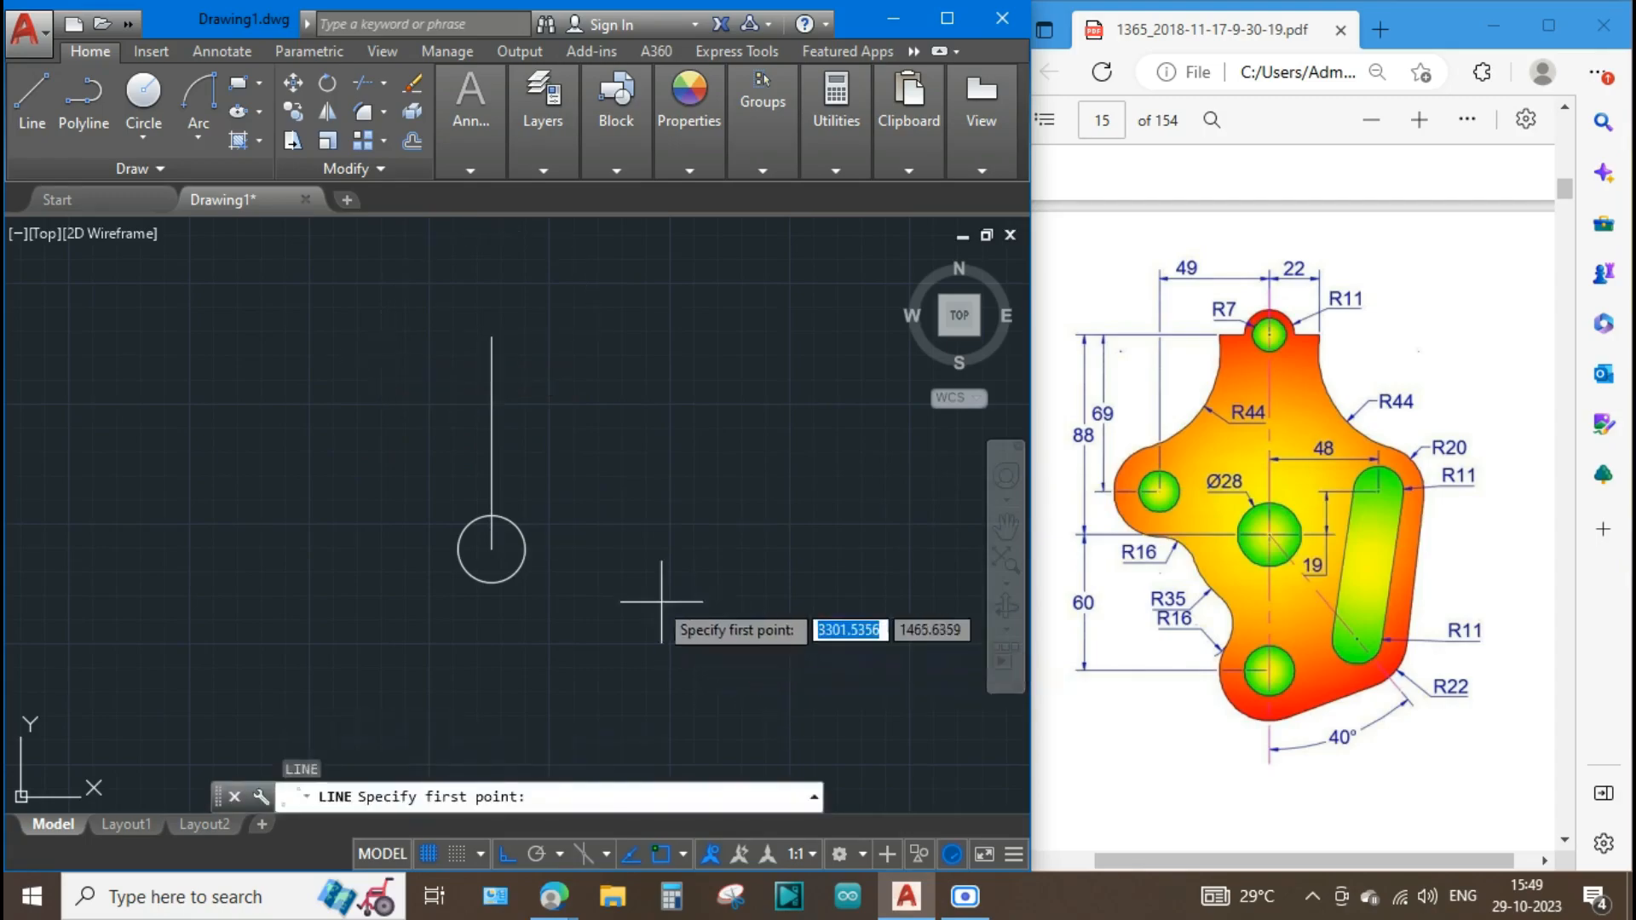
click(492, 550)
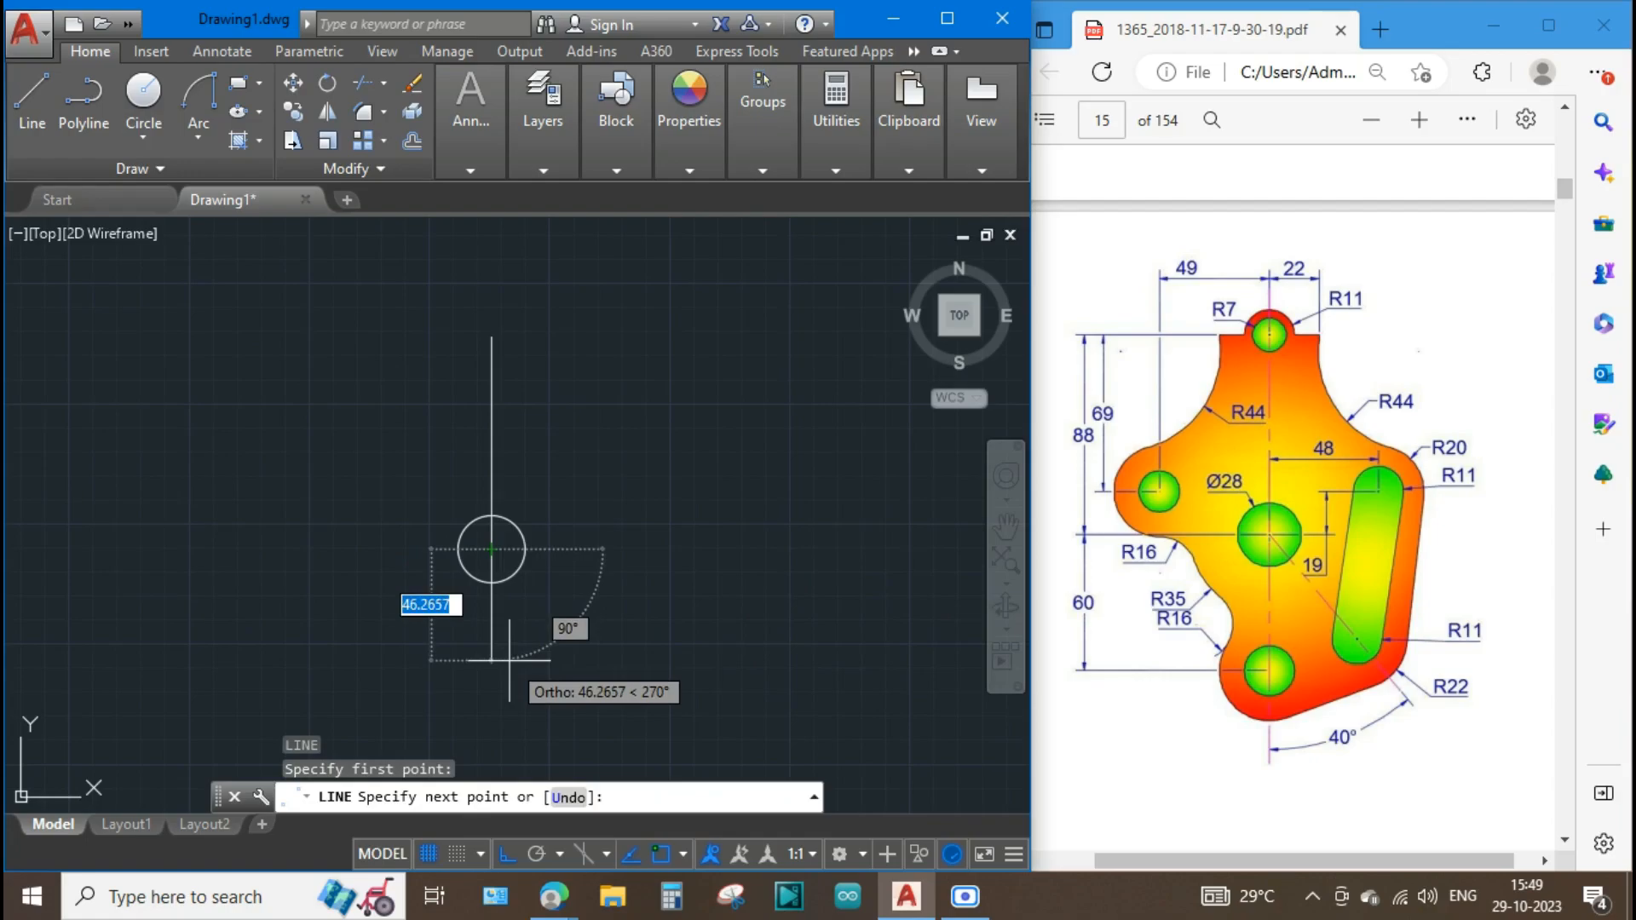
text(60)
key(Return)
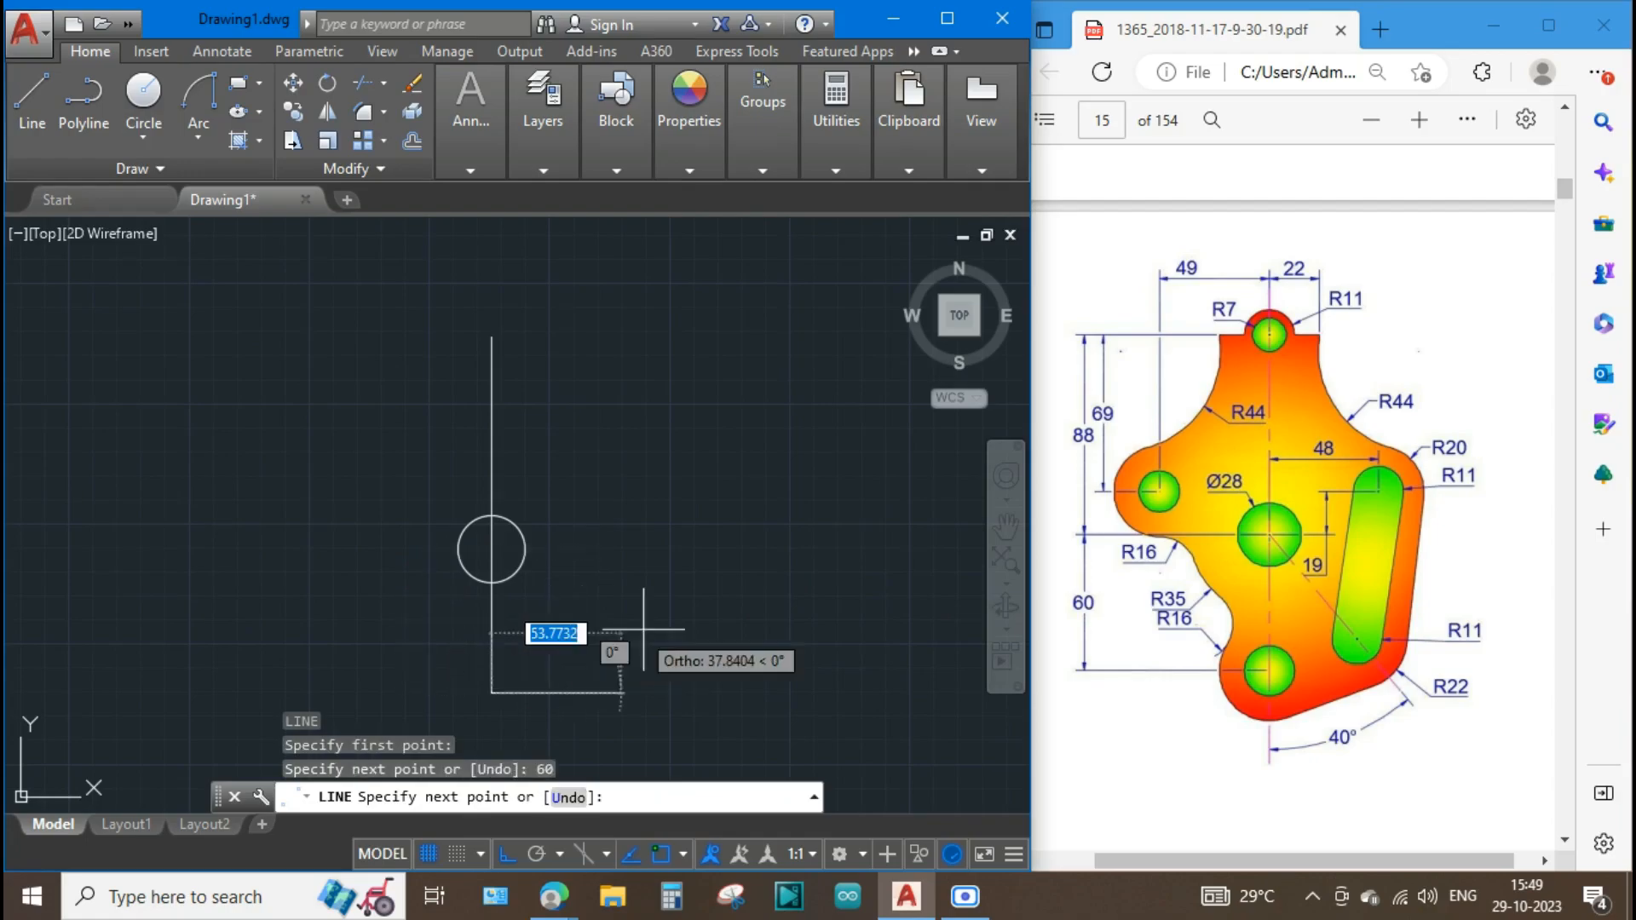
key(Escape)
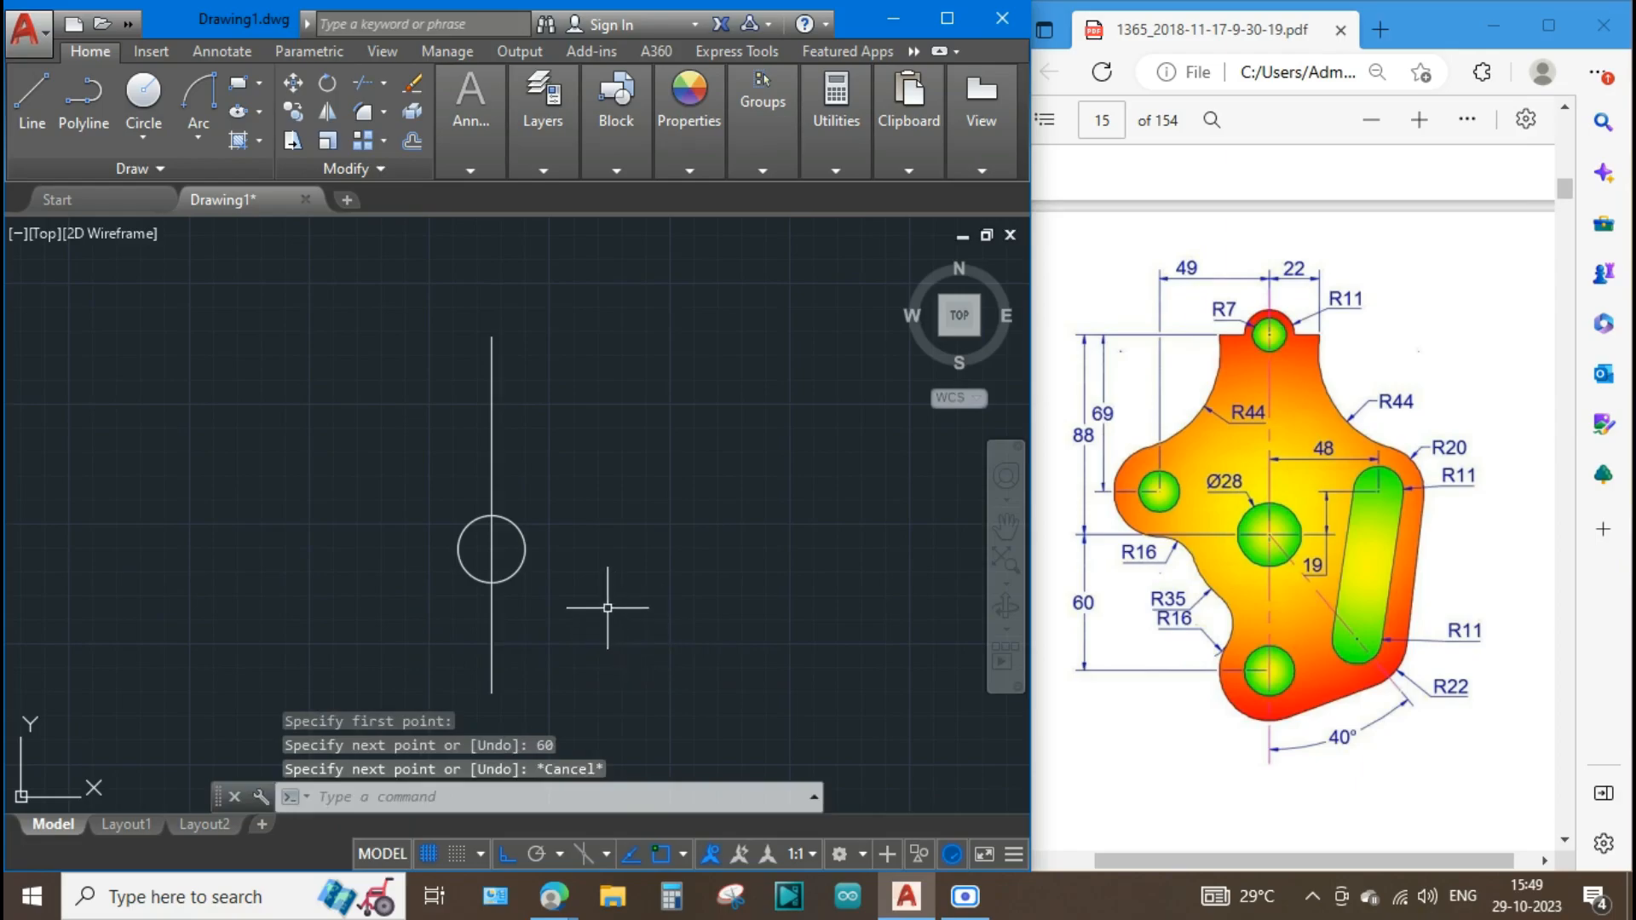
Draw a horizontal construction line 49 units to the left from the upper end of the vertical centre line.
text(l)
key(Return)
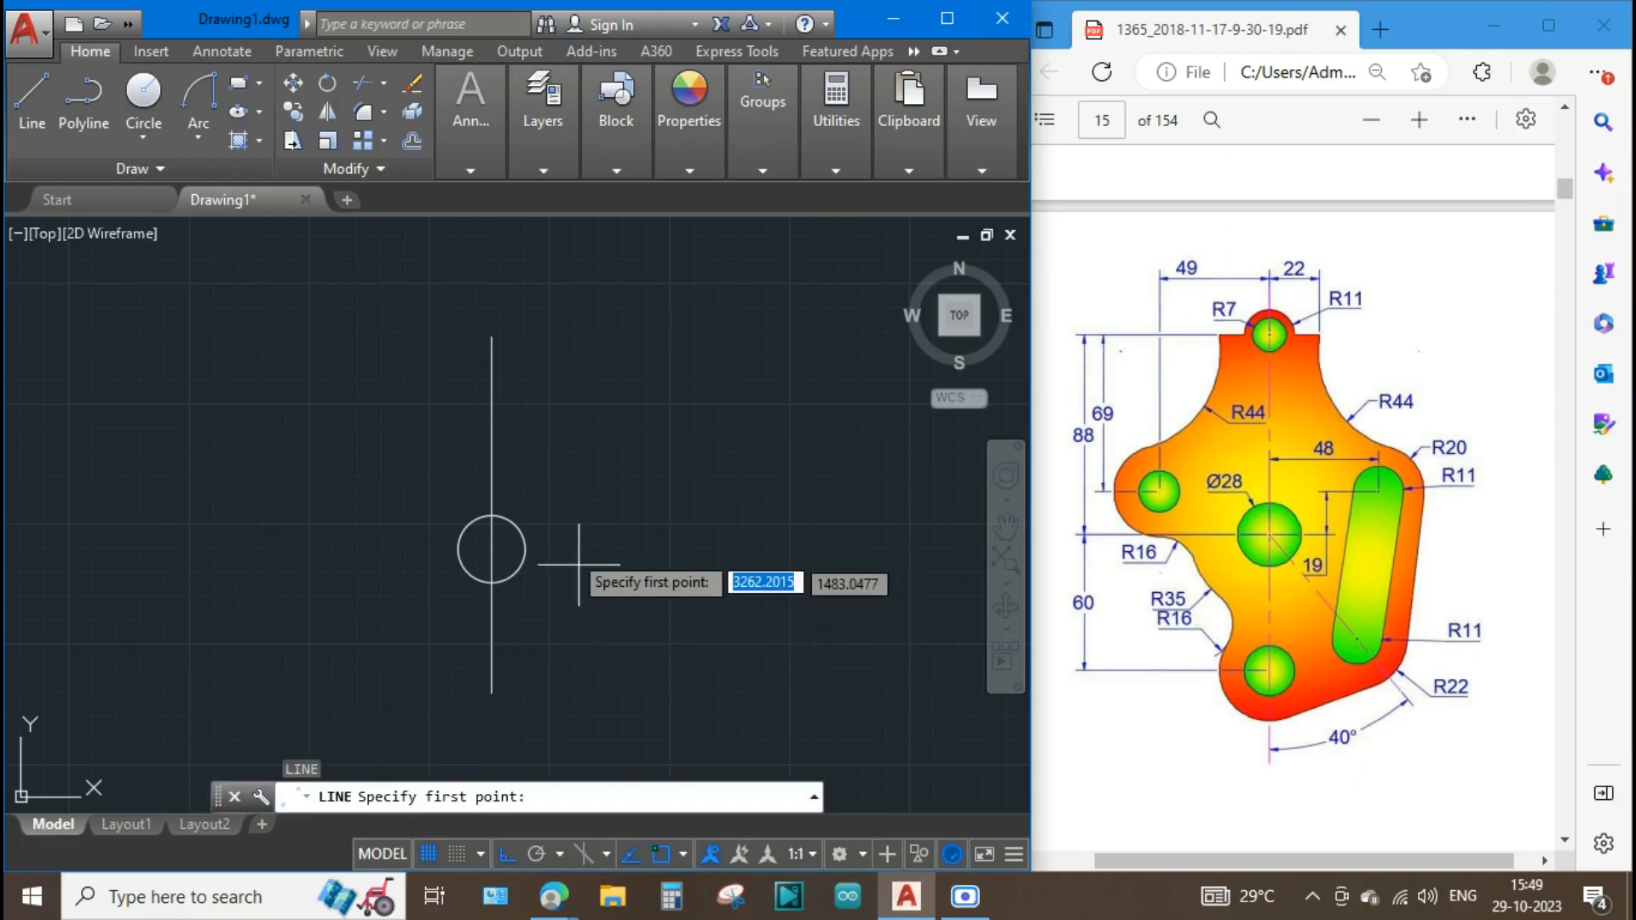
click(491, 338)
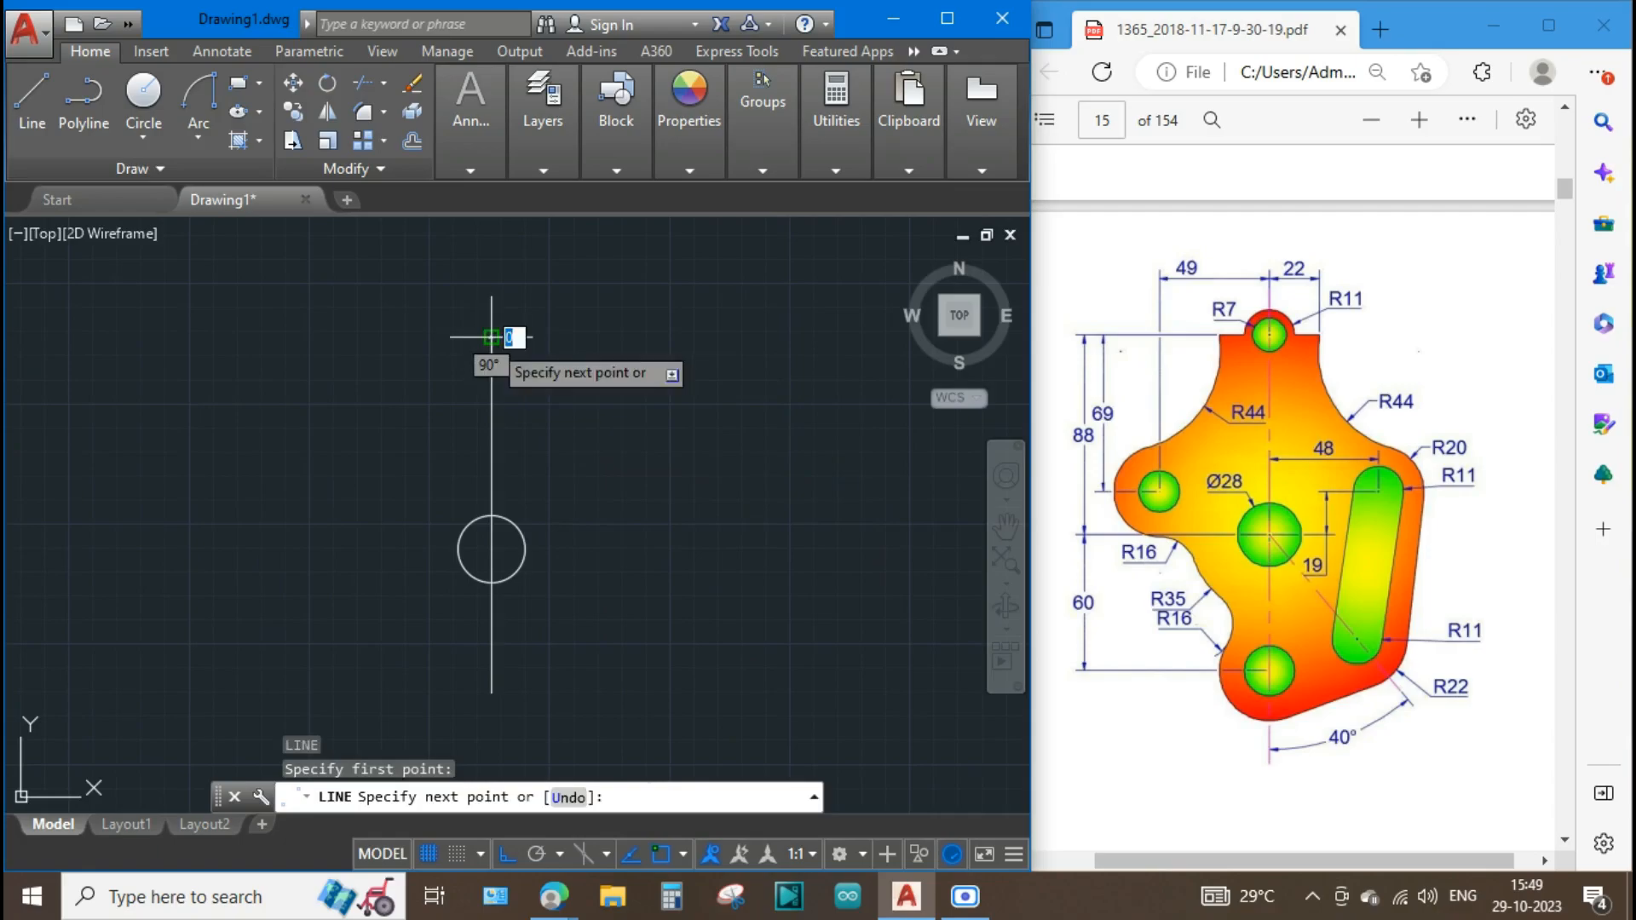
text(49)
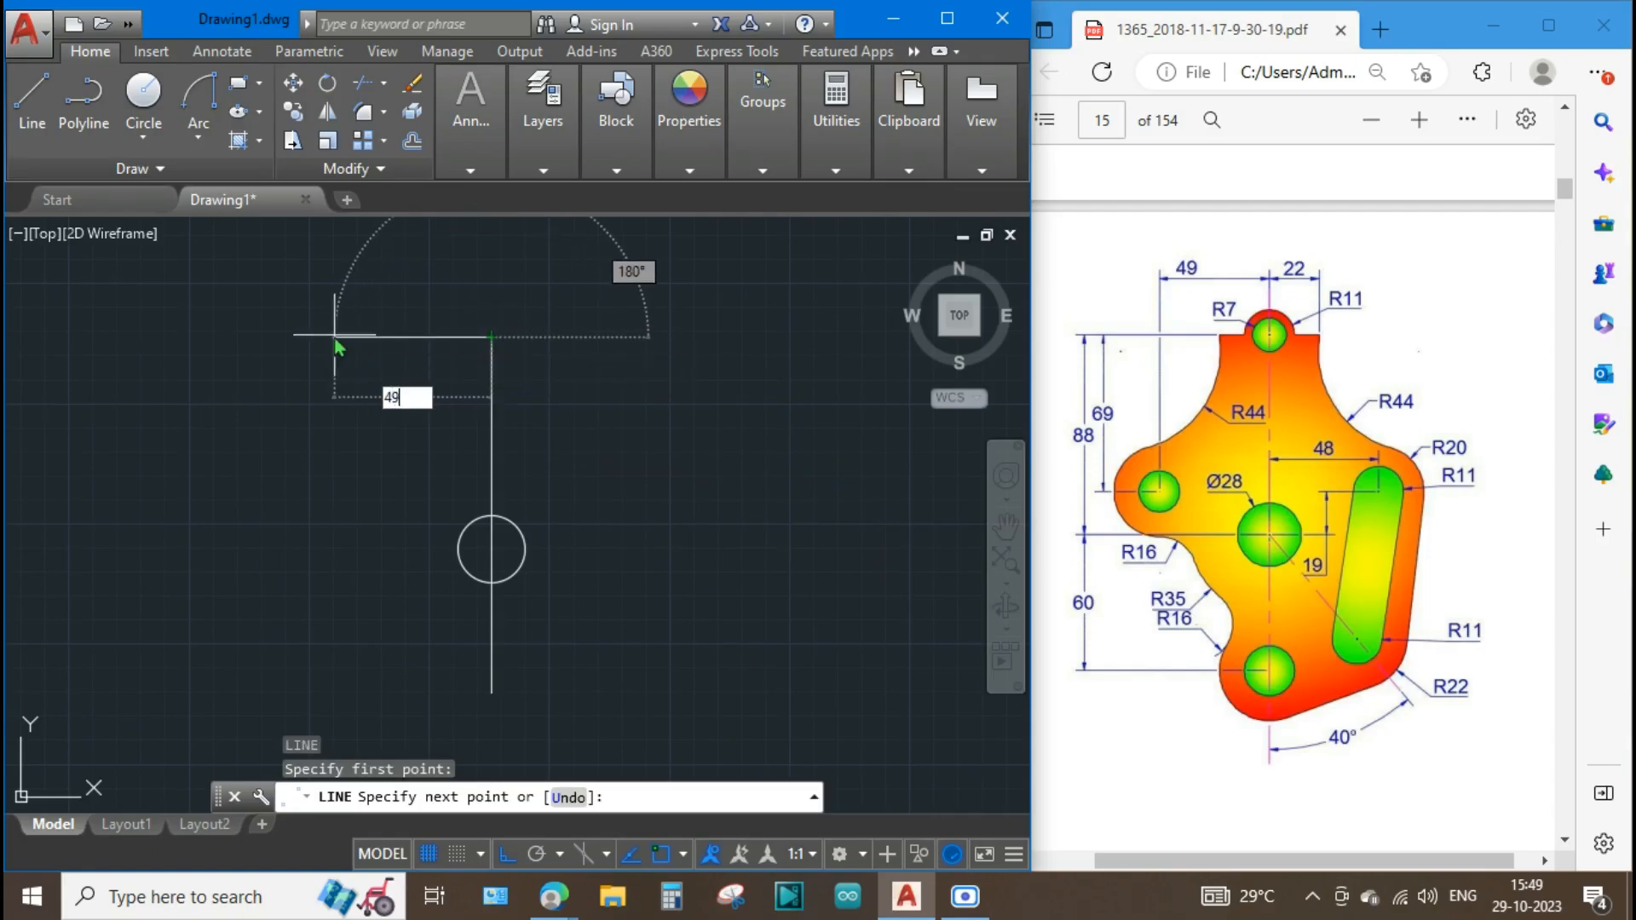
key(Return)
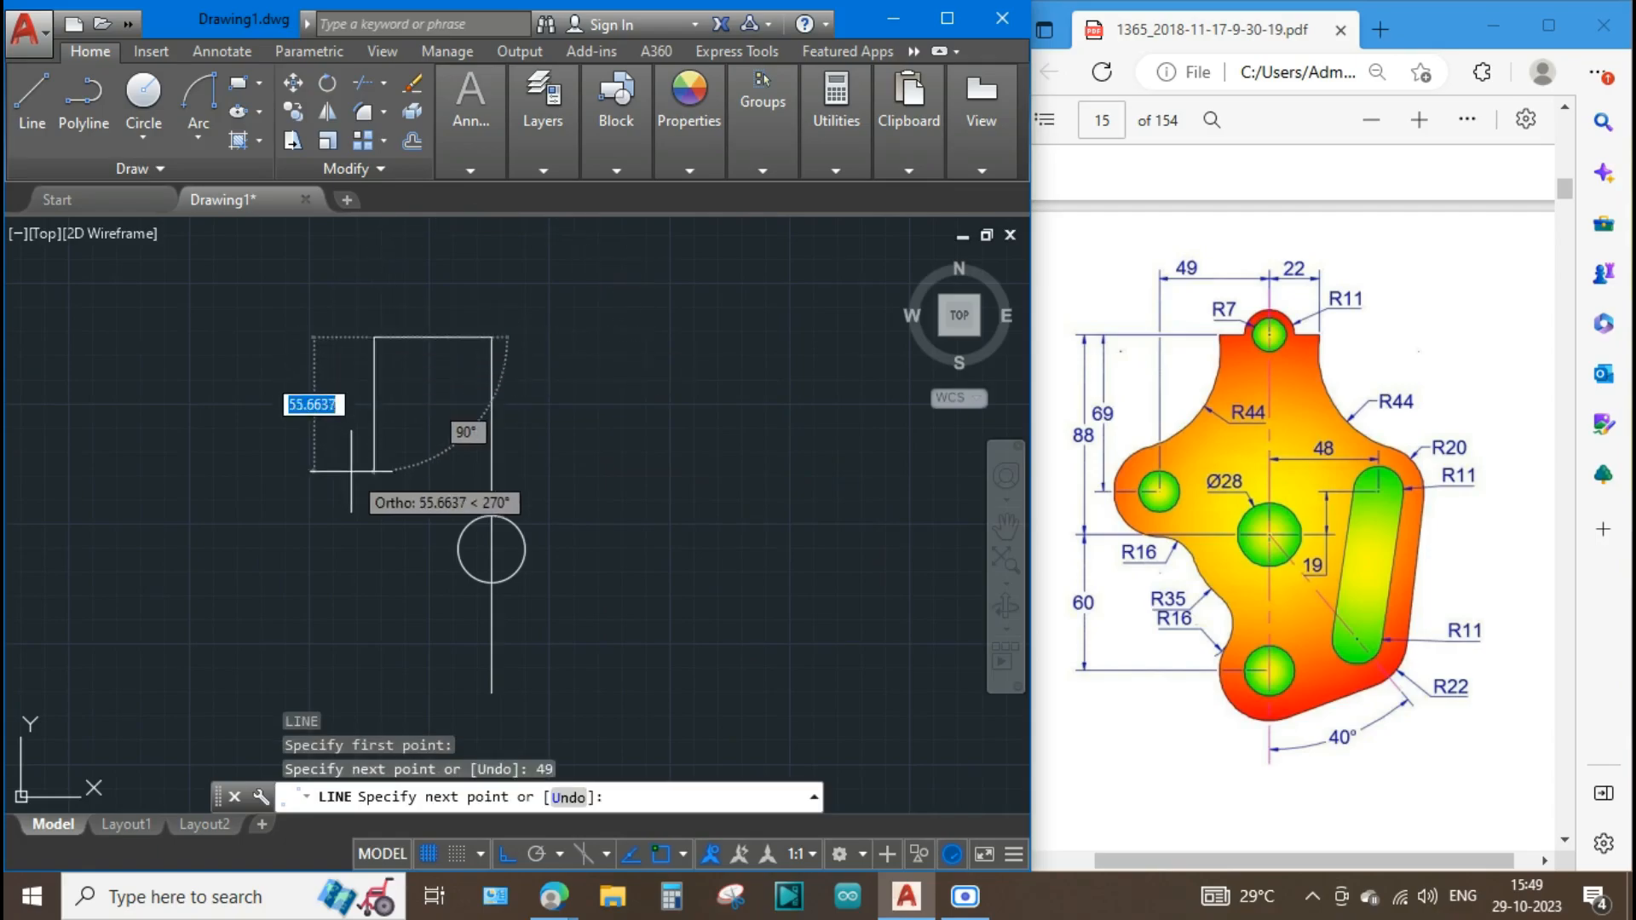
key(Escape)
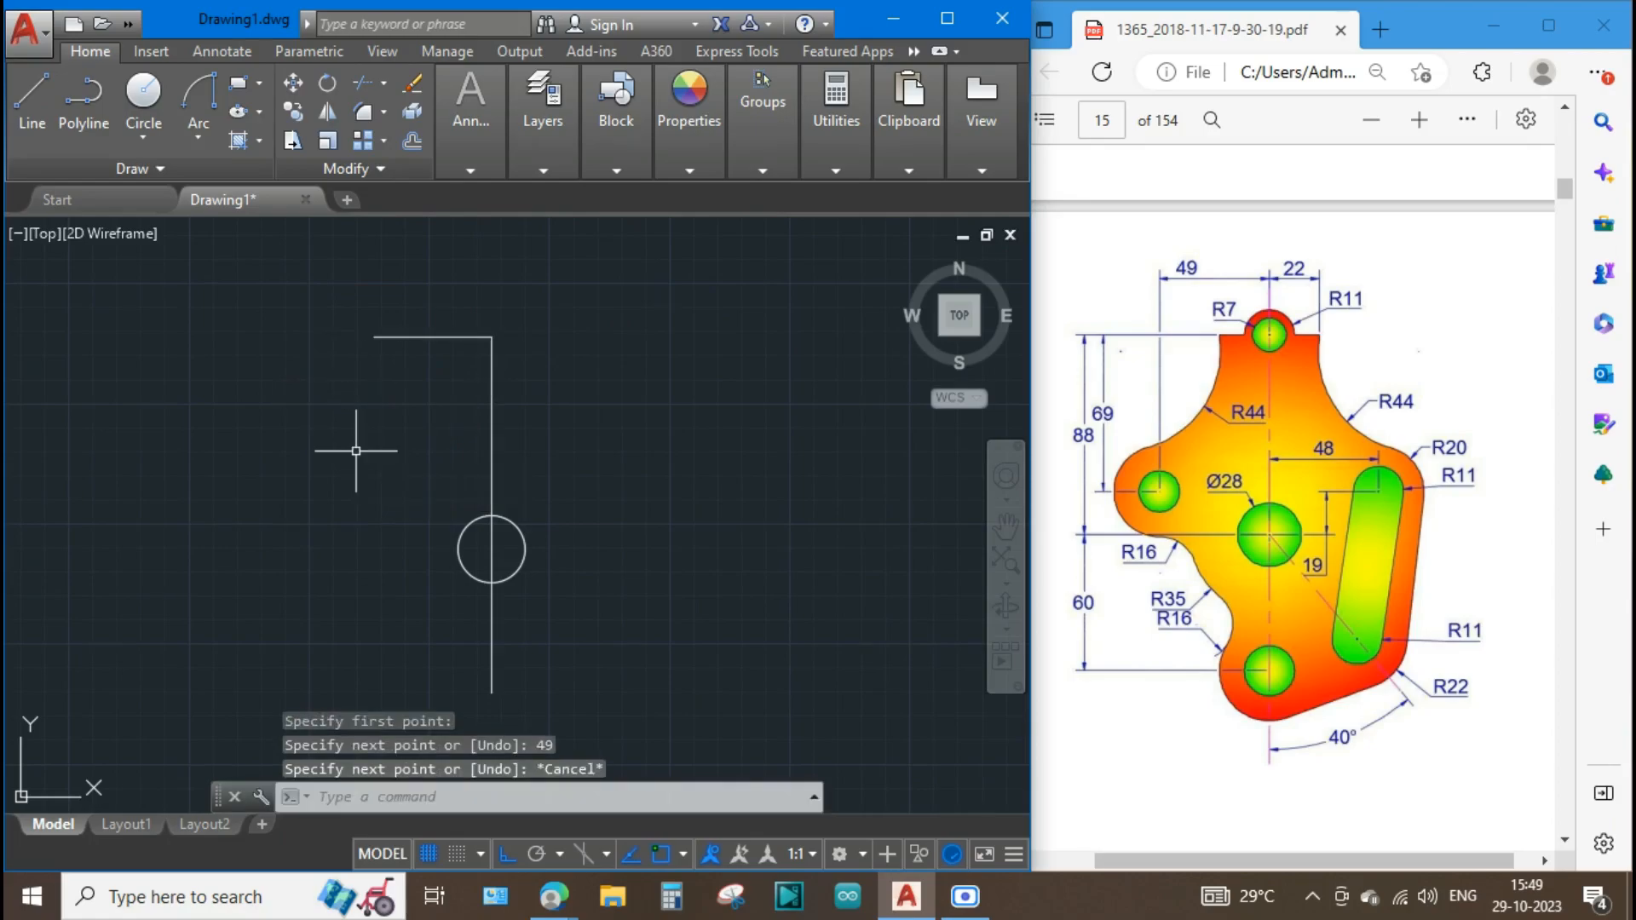
Draw a vertical line 69 units downward from the left end of the horizontal construction line.
key(Return)
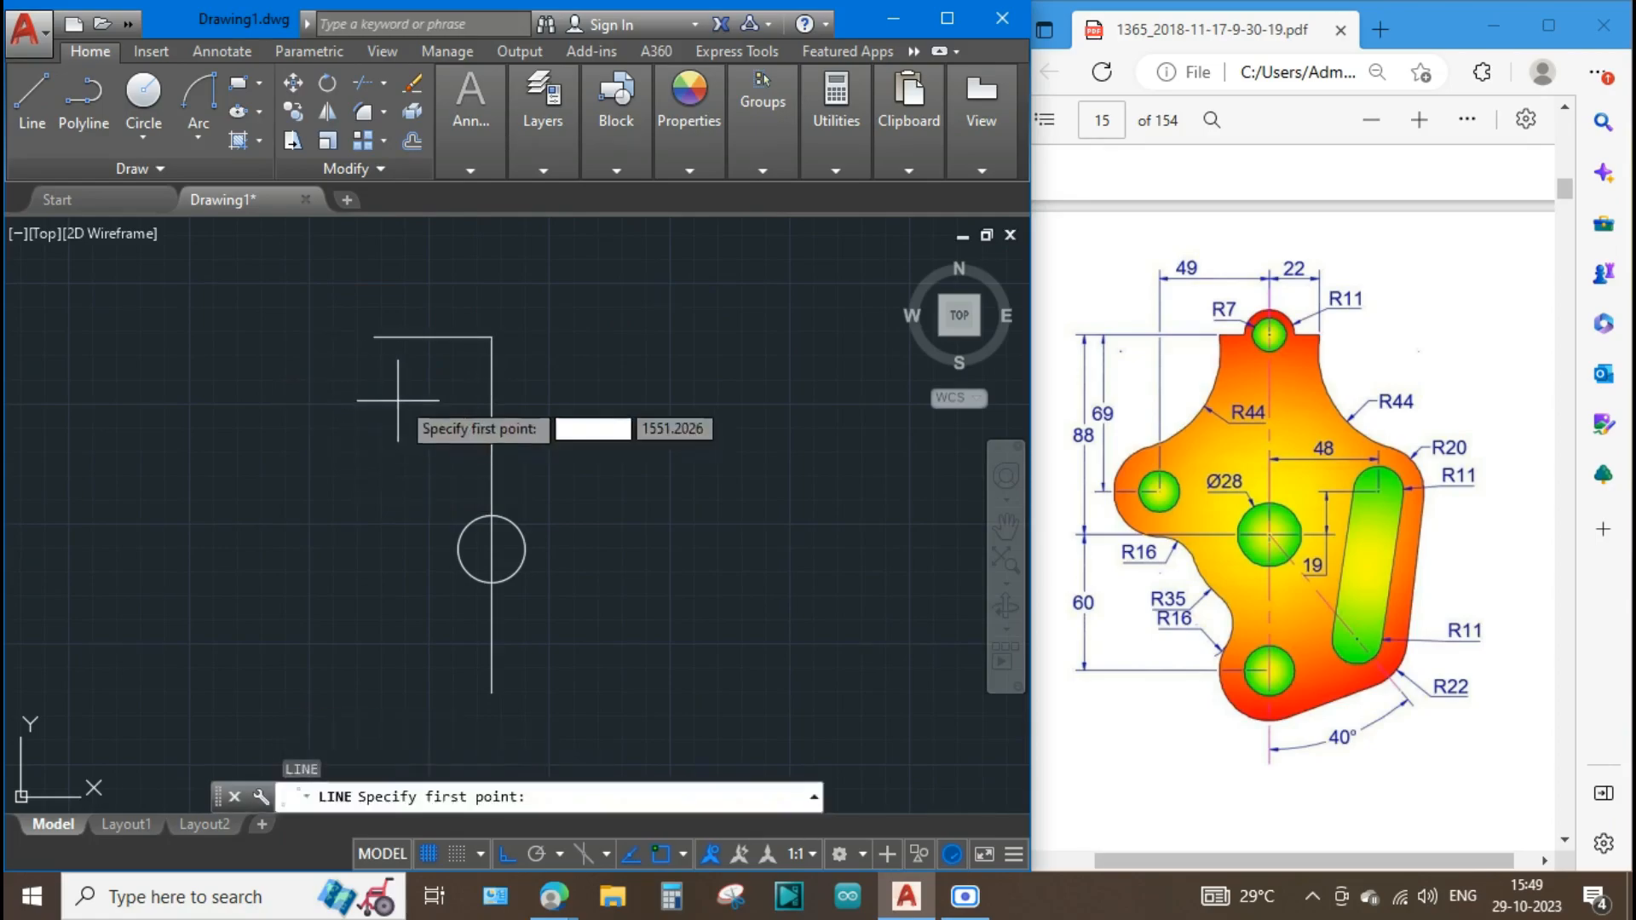
click(374, 337)
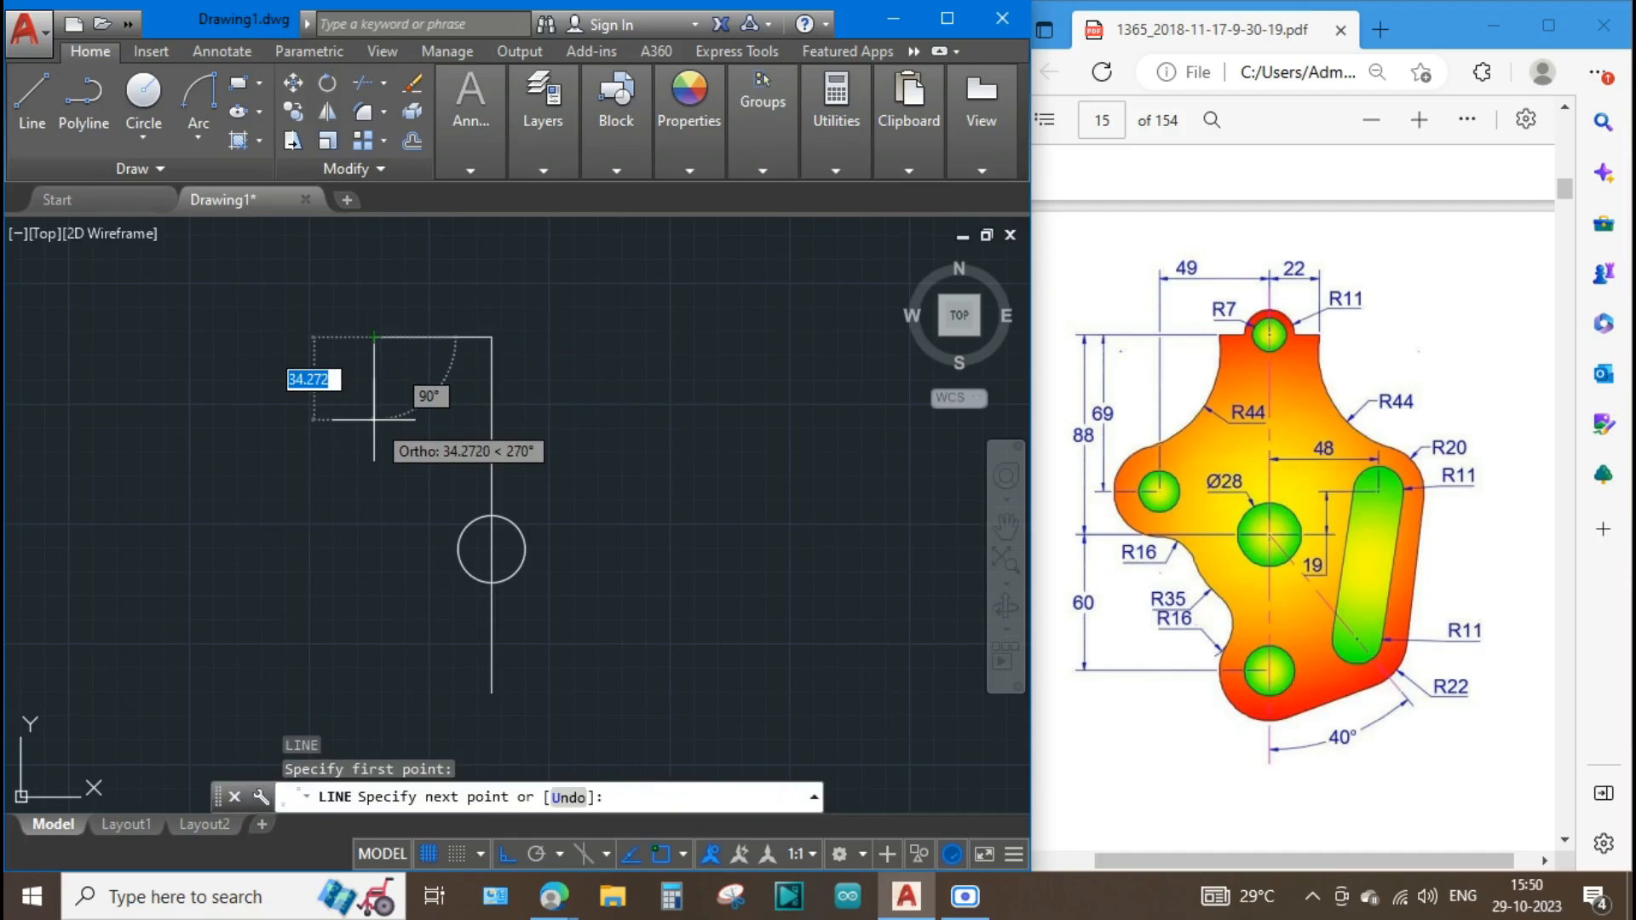
text(69)
key(Return)
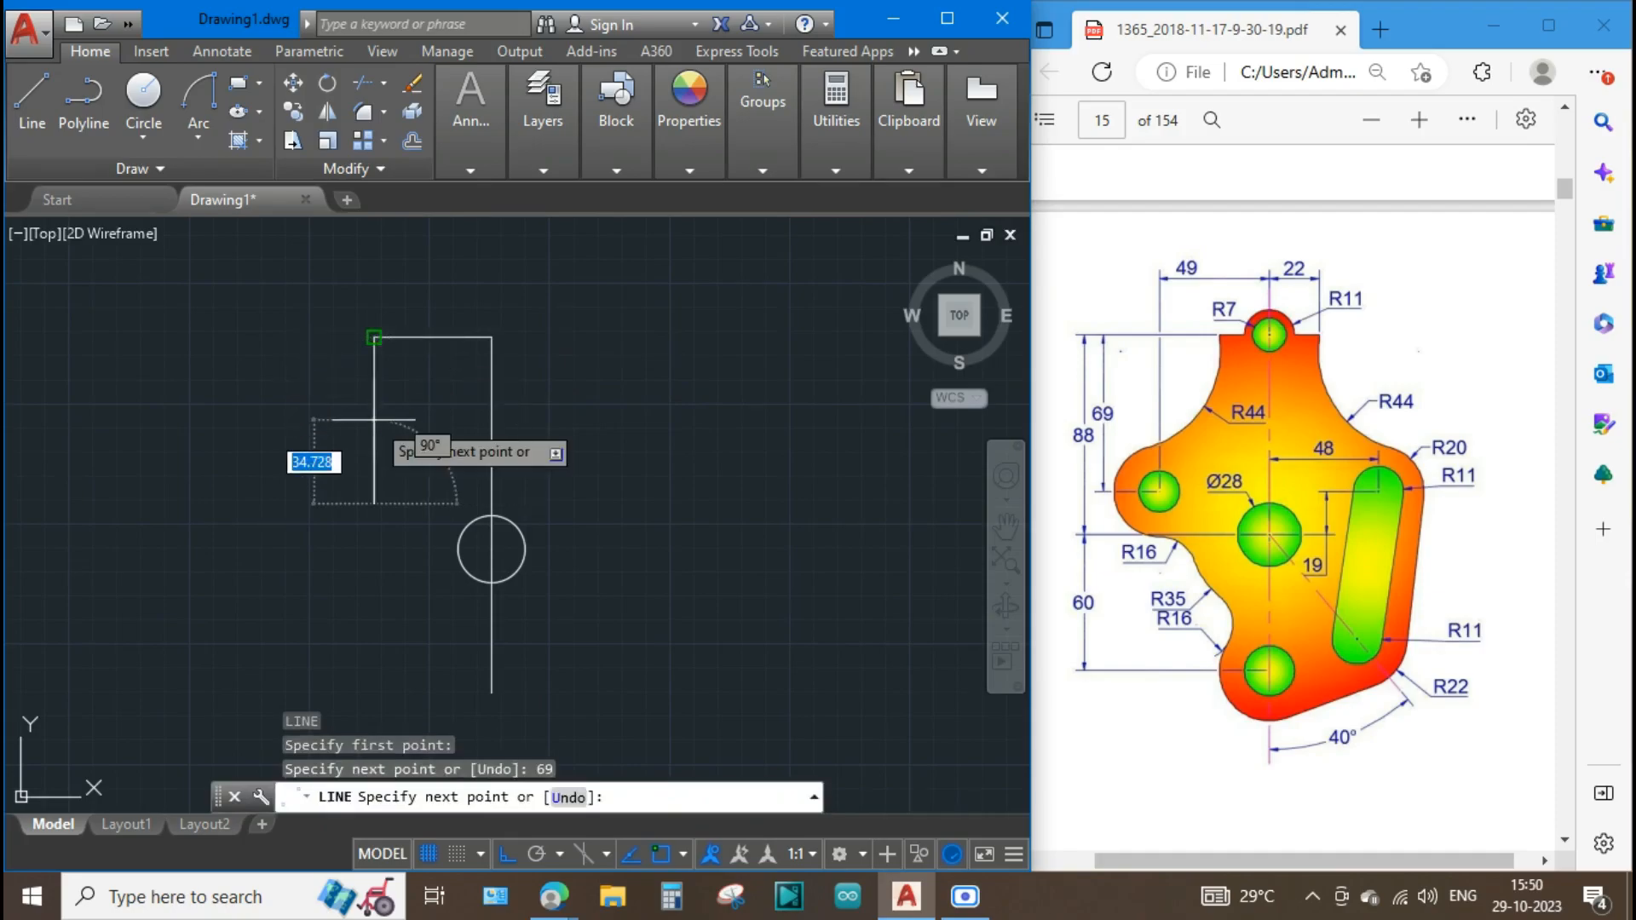
key(Escape)
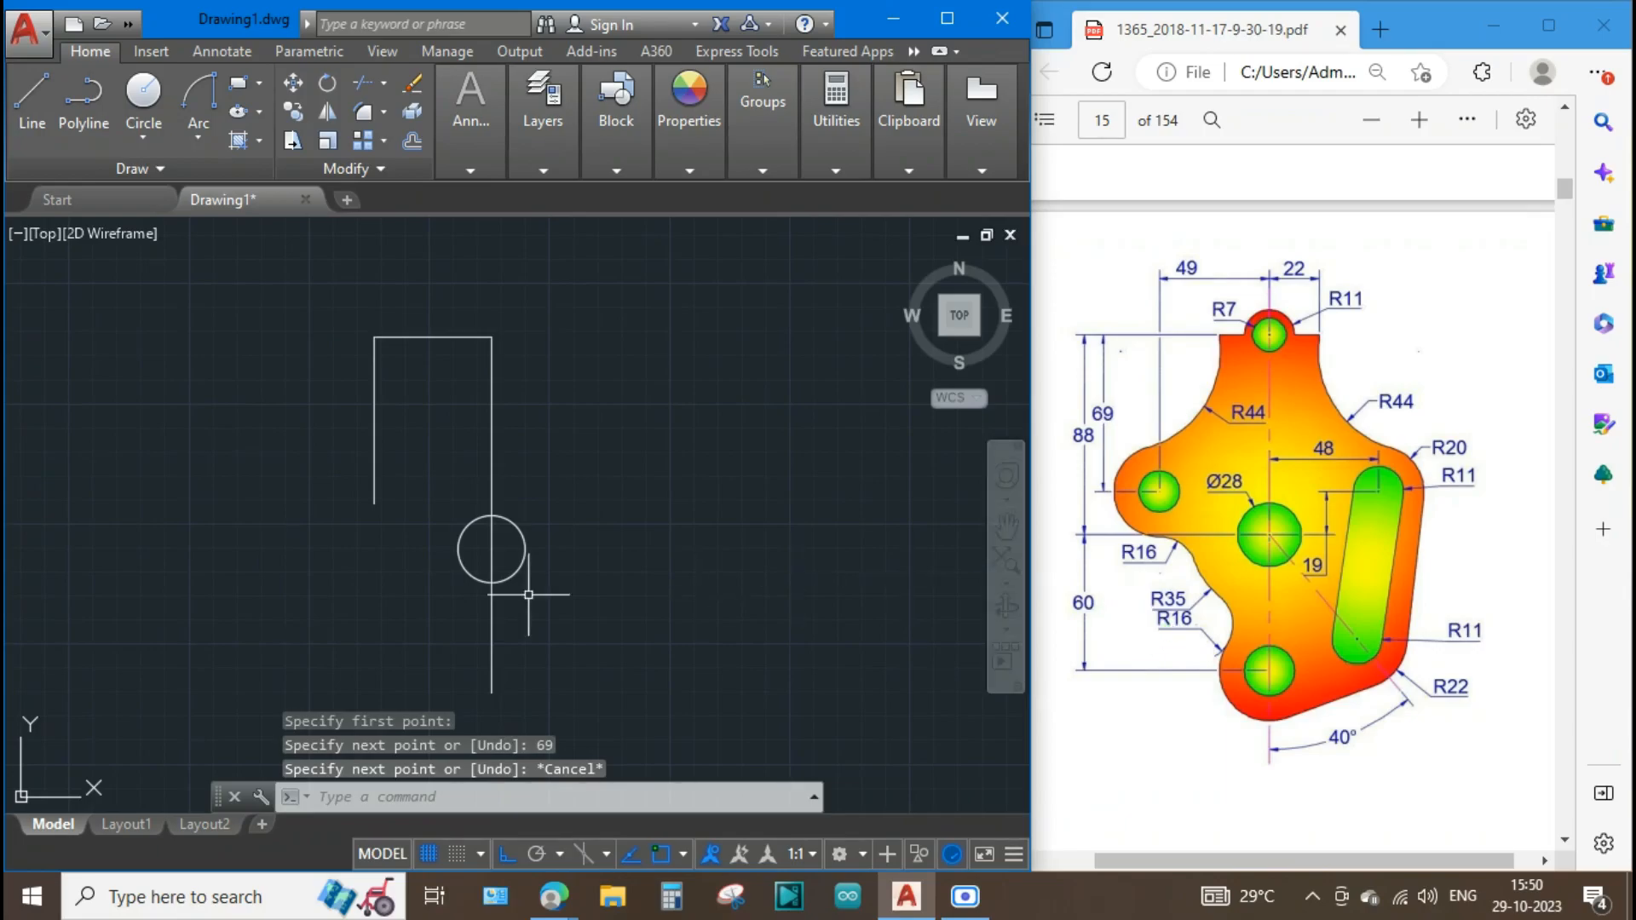
Draw a circle of radius 7 centred on the upper end of the vertical centre line.
text(c)
key(Return)
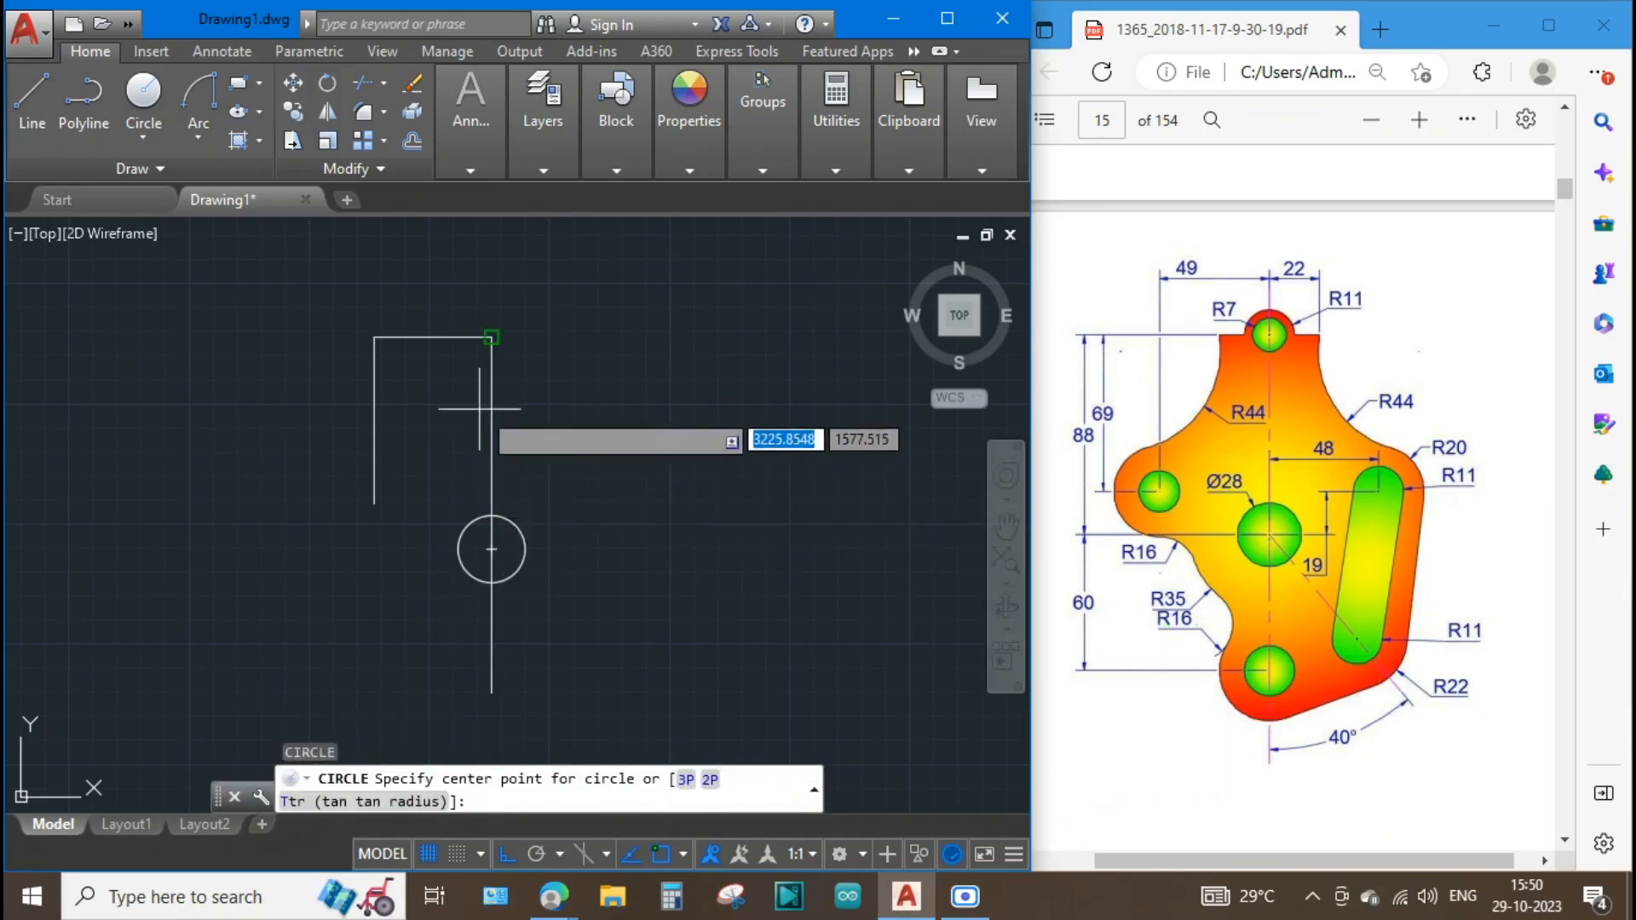
click(491, 337)
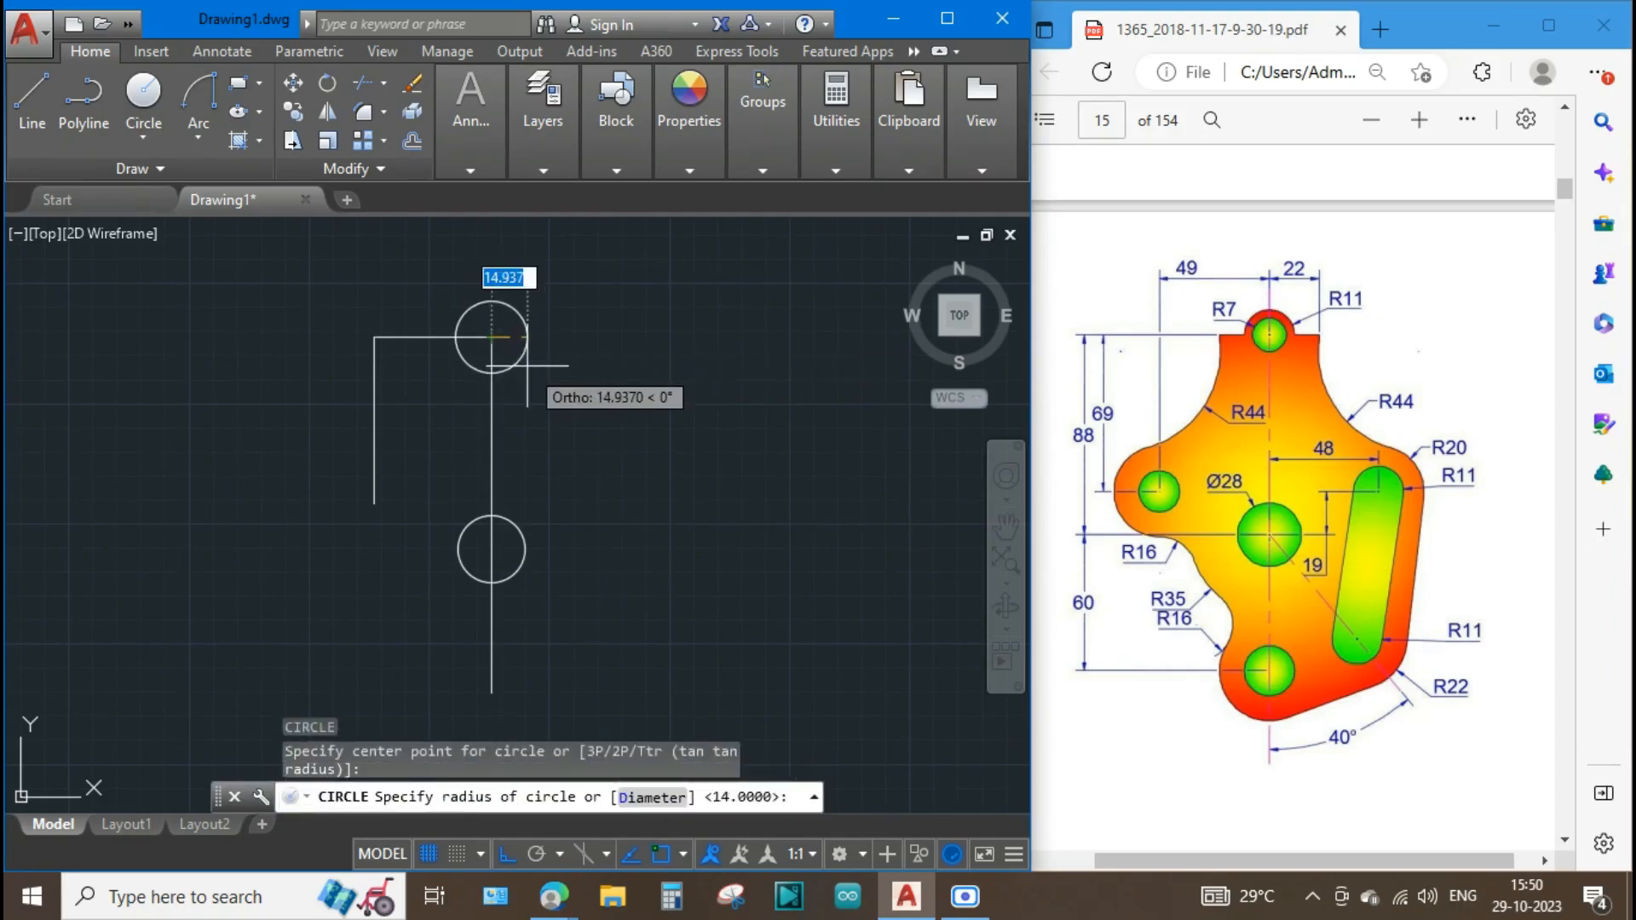
text(7)
key(Return)
Add a concentric circle of radius 11 around the radius 7 circle.
text(c)
key(Return)
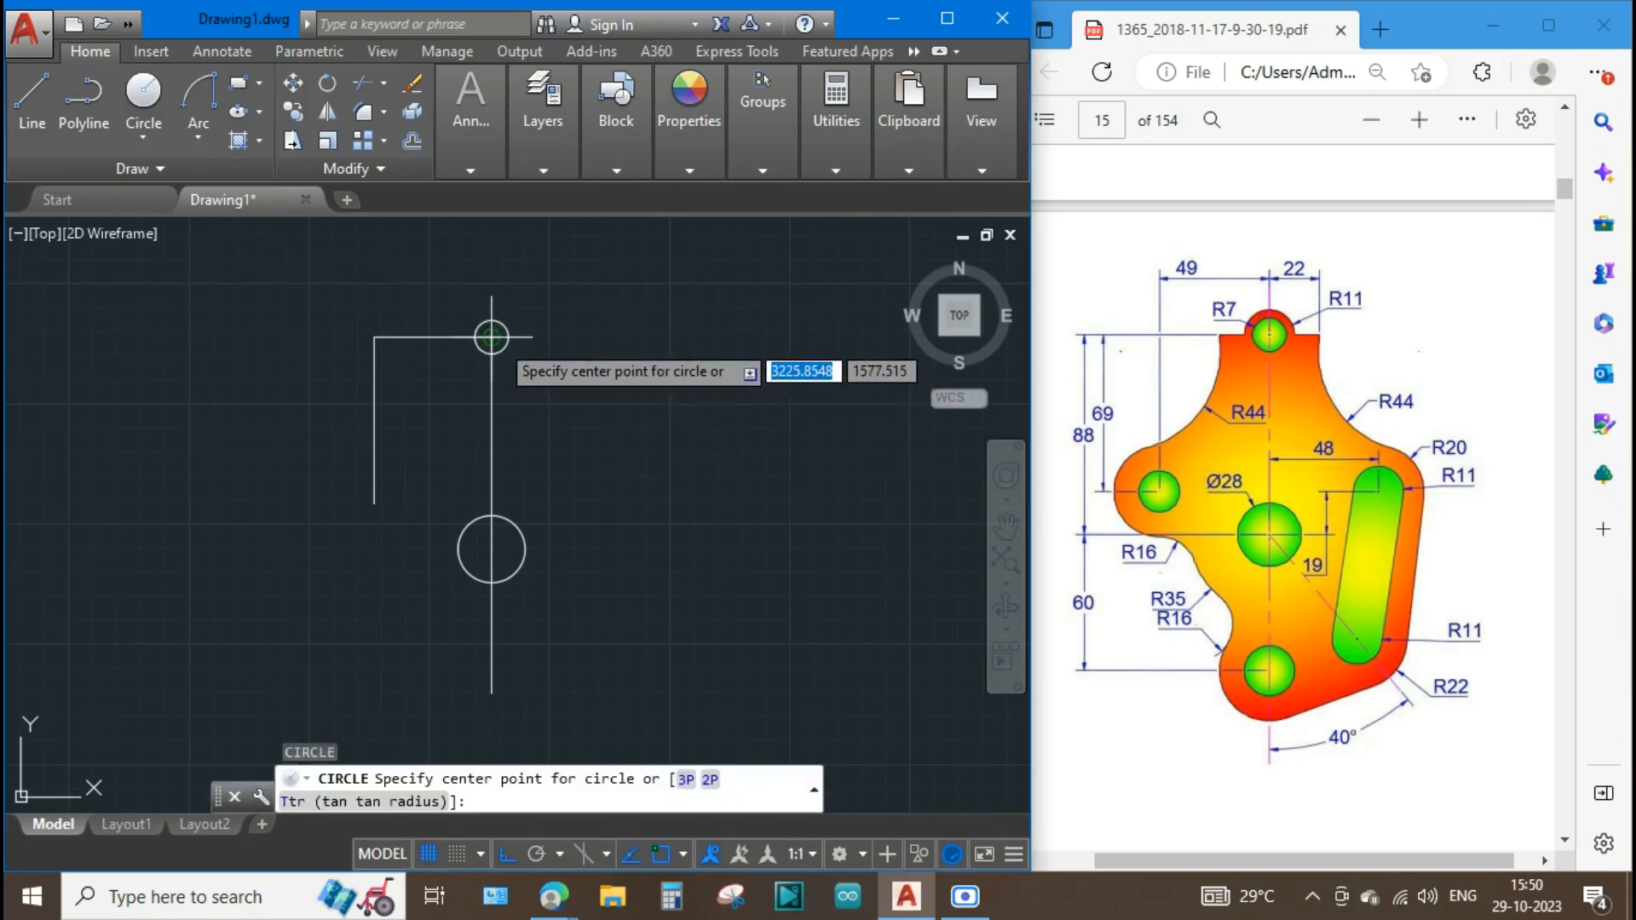
click(491, 338)
text(11)
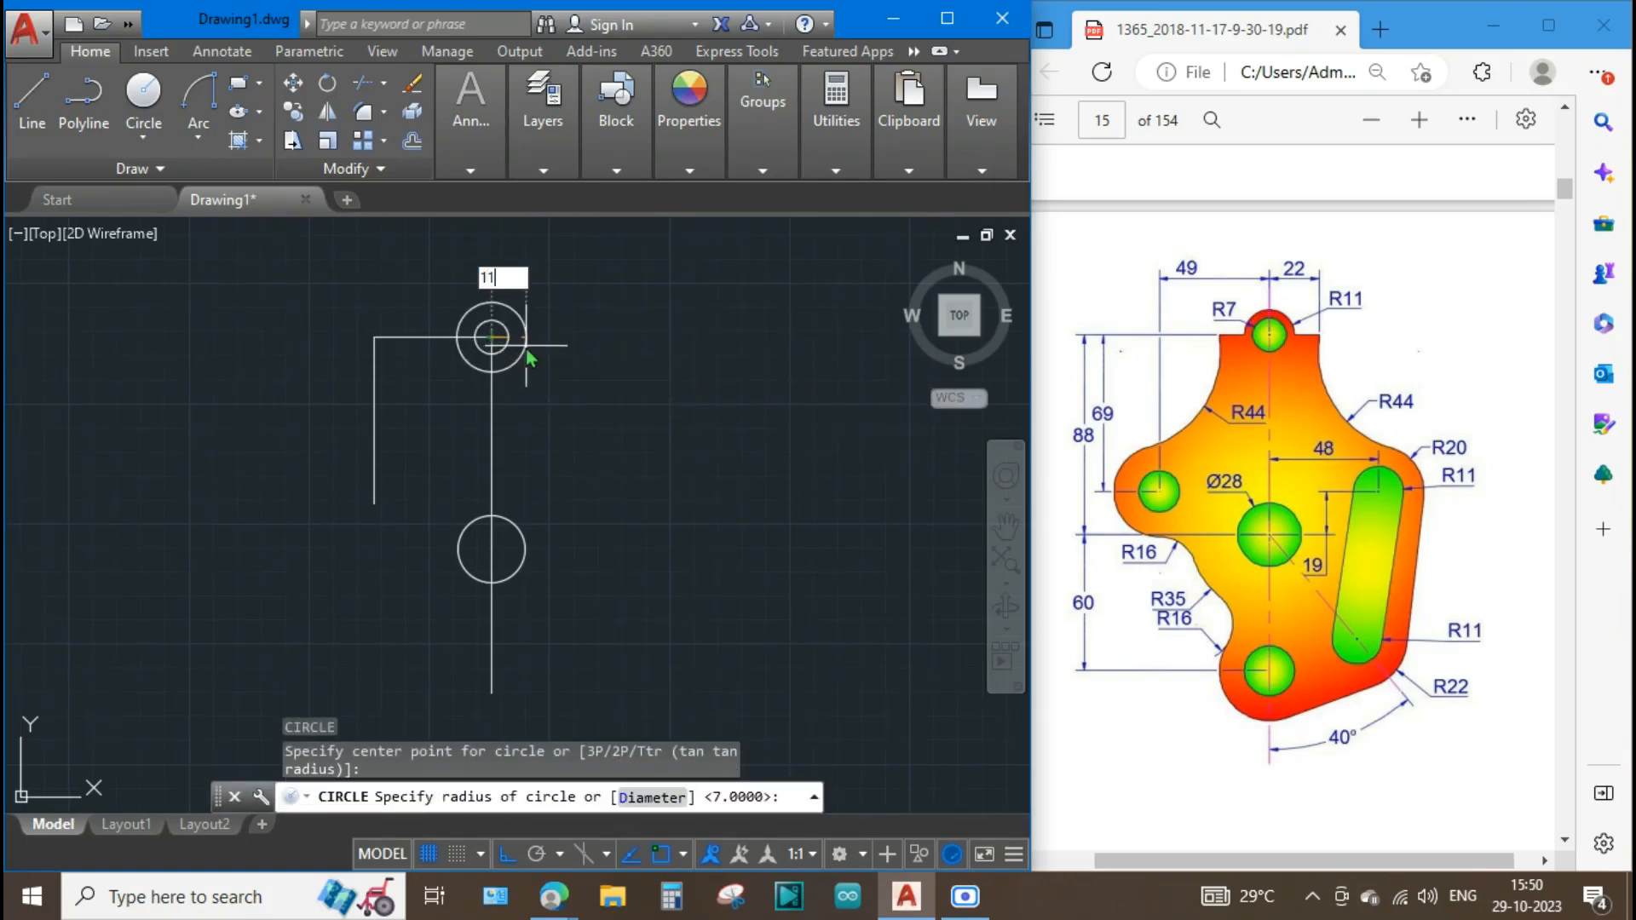
key(Return)
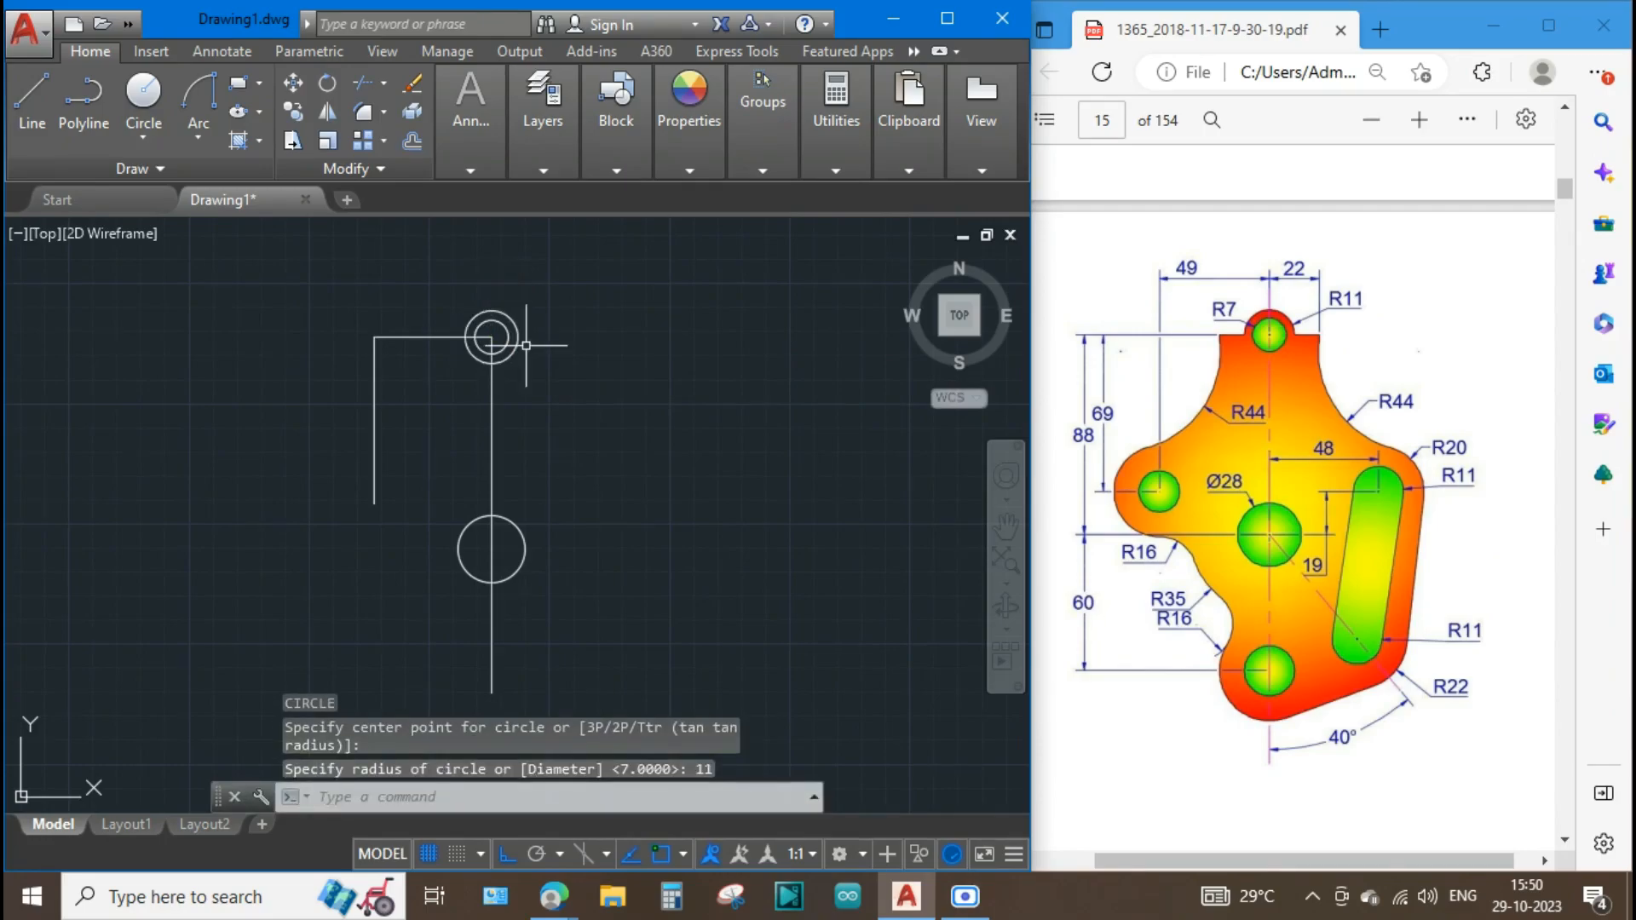
Erase the horizontal construction line between the concentric circles and the left vertical line.
key(Escape)
click(426, 338)
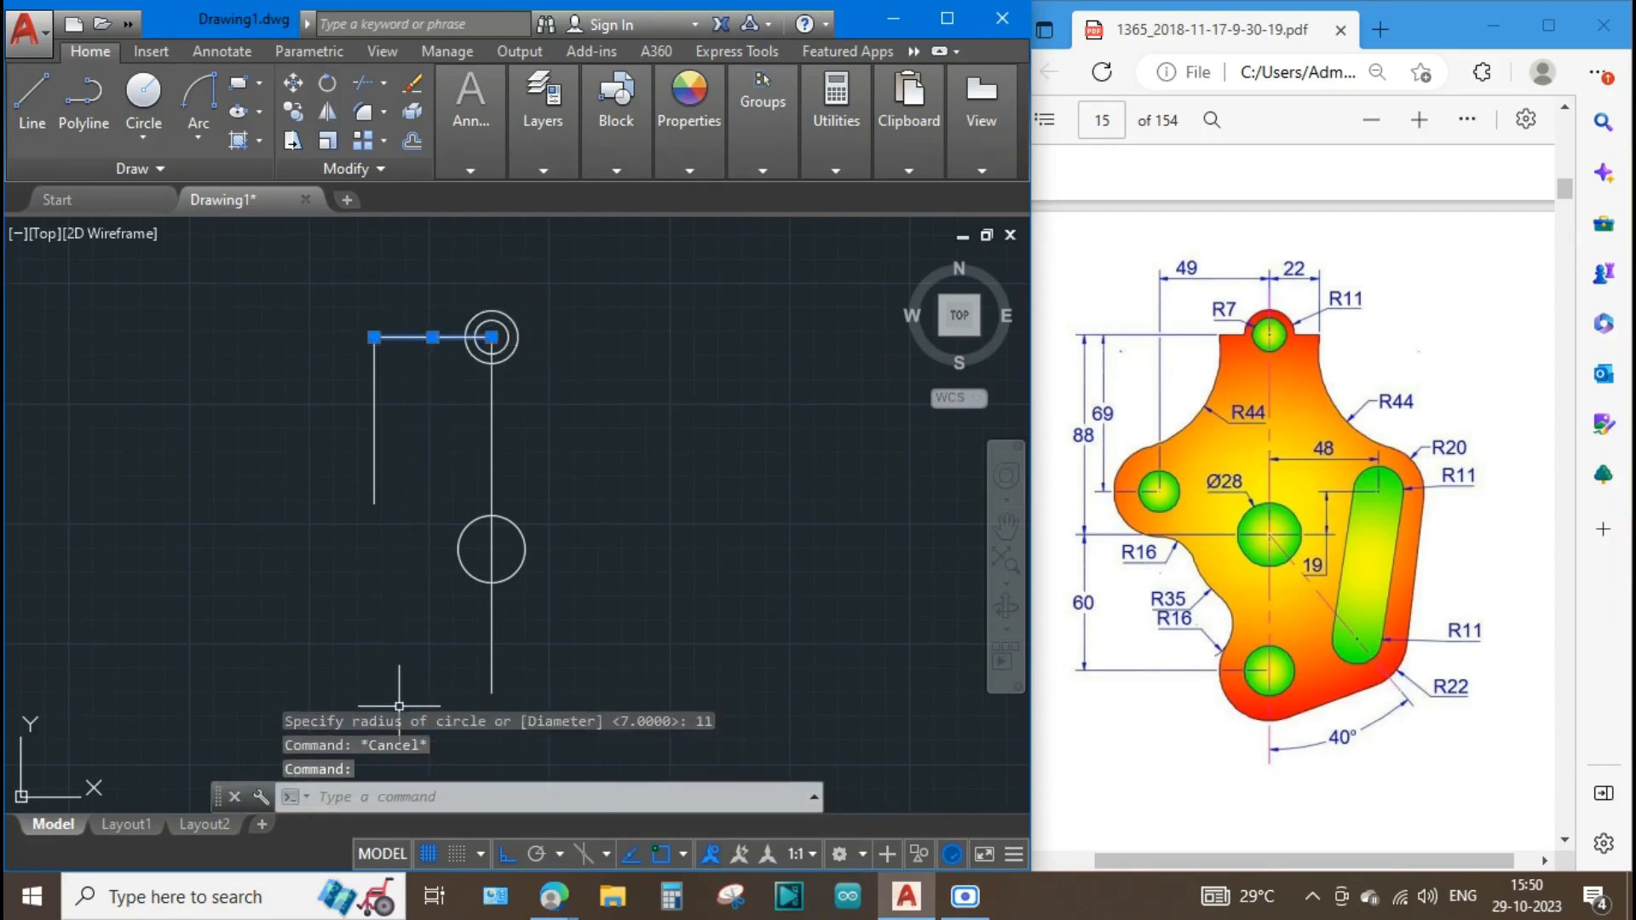
key(Delete)
Draw a horizontal line 22 units to the right from the centre of the upper concentric circles.
text(l)
key(Return)
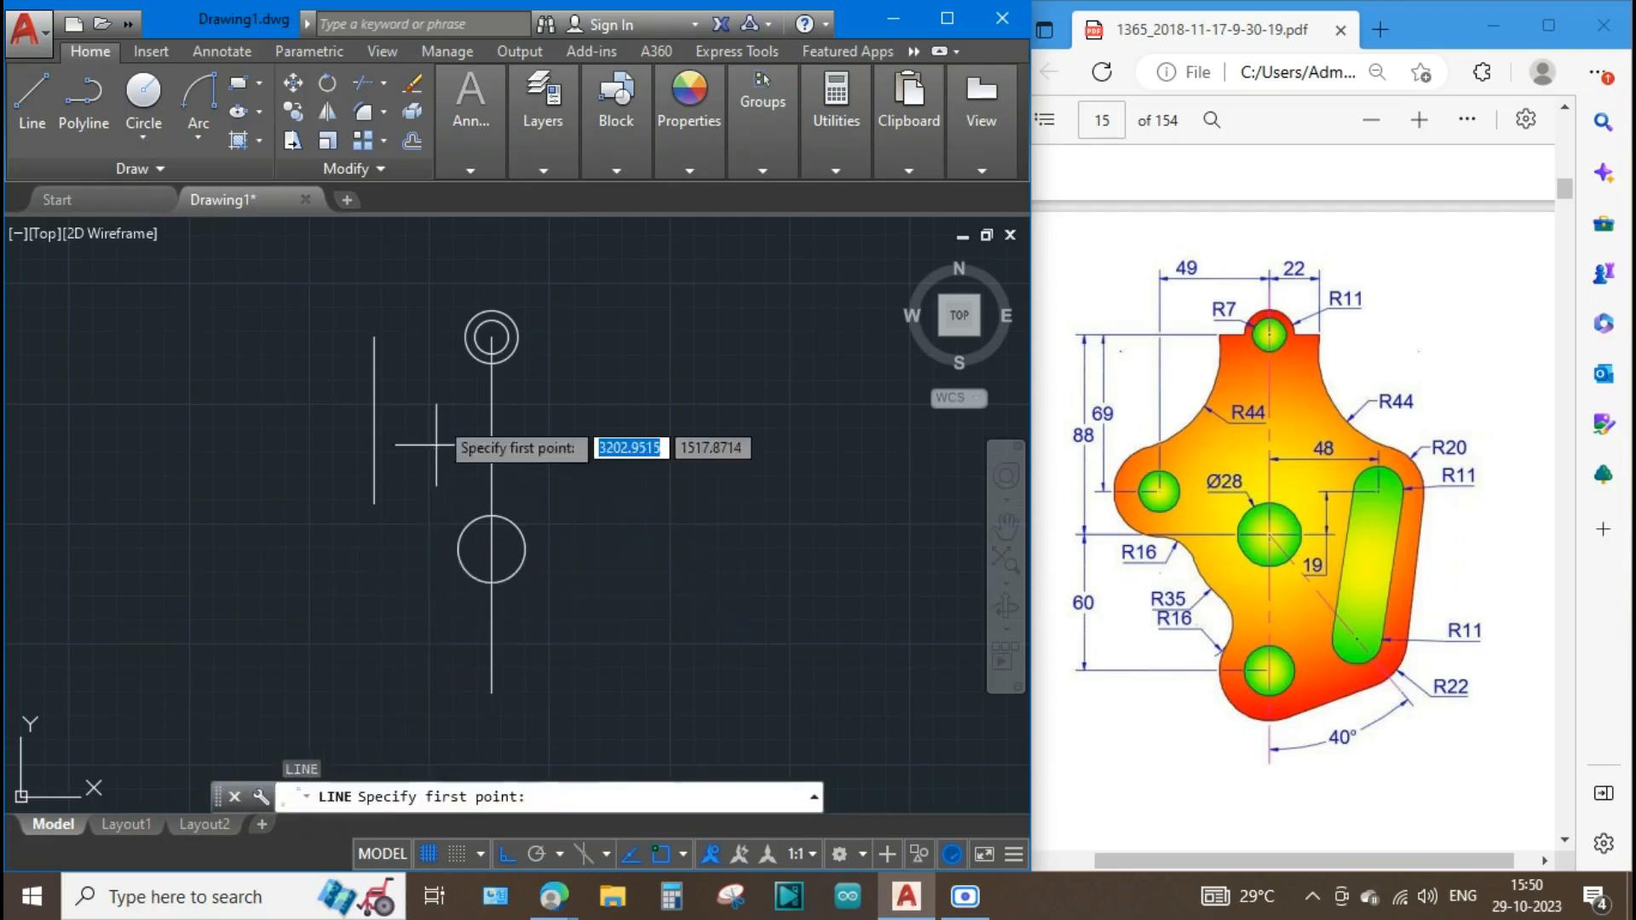
scroll(491, 336, up, 3)
click(491, 340)
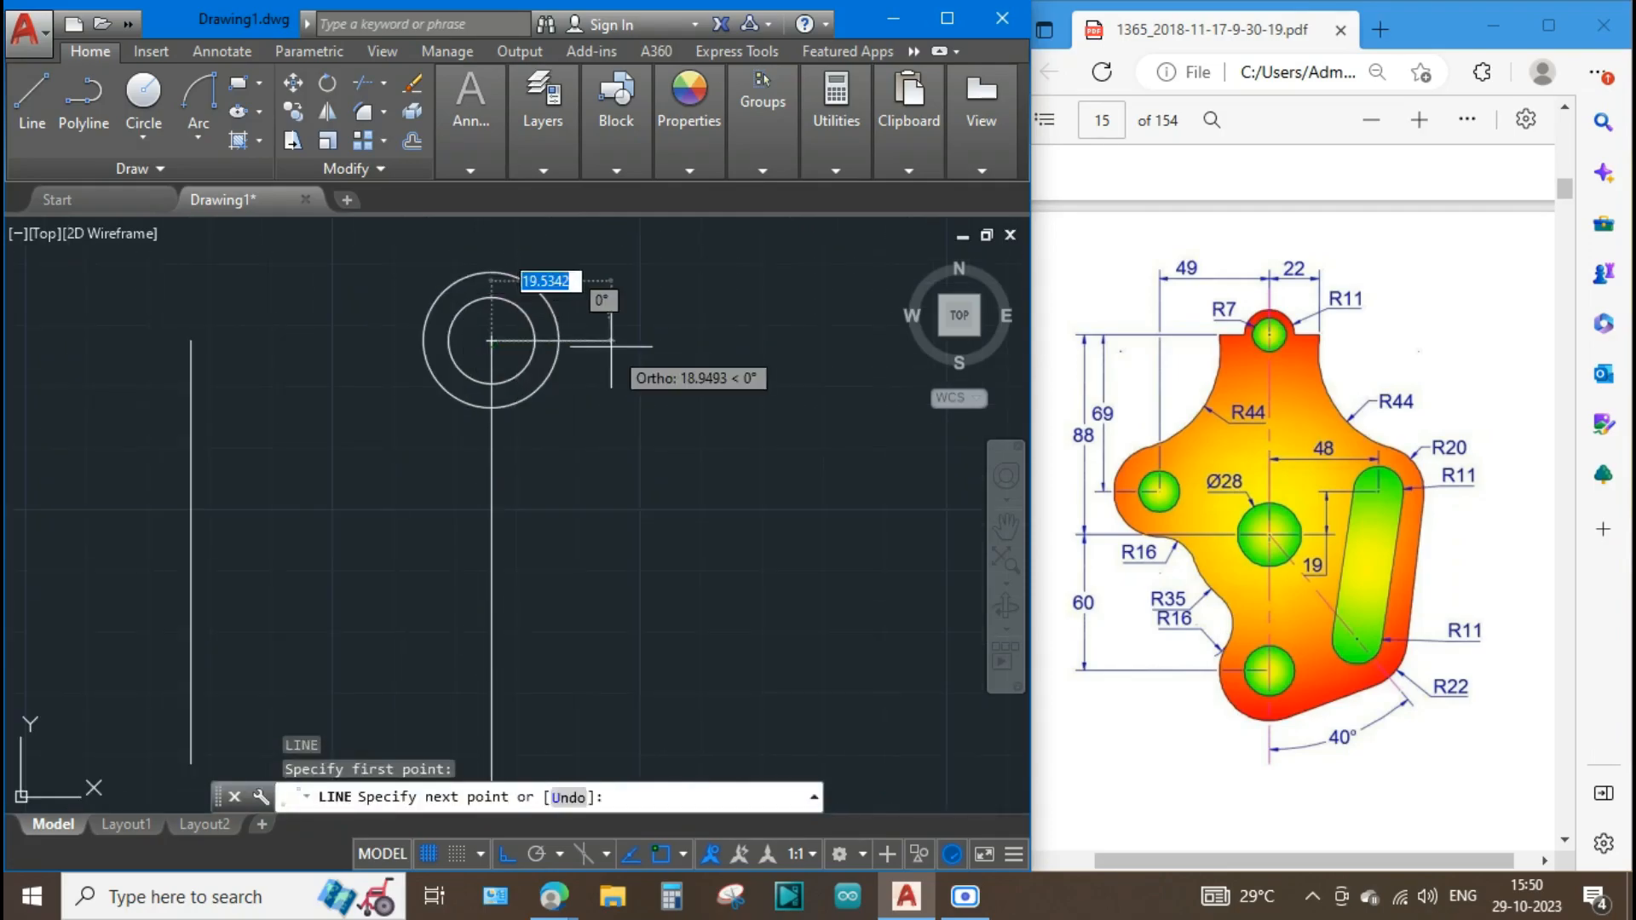
text(11)
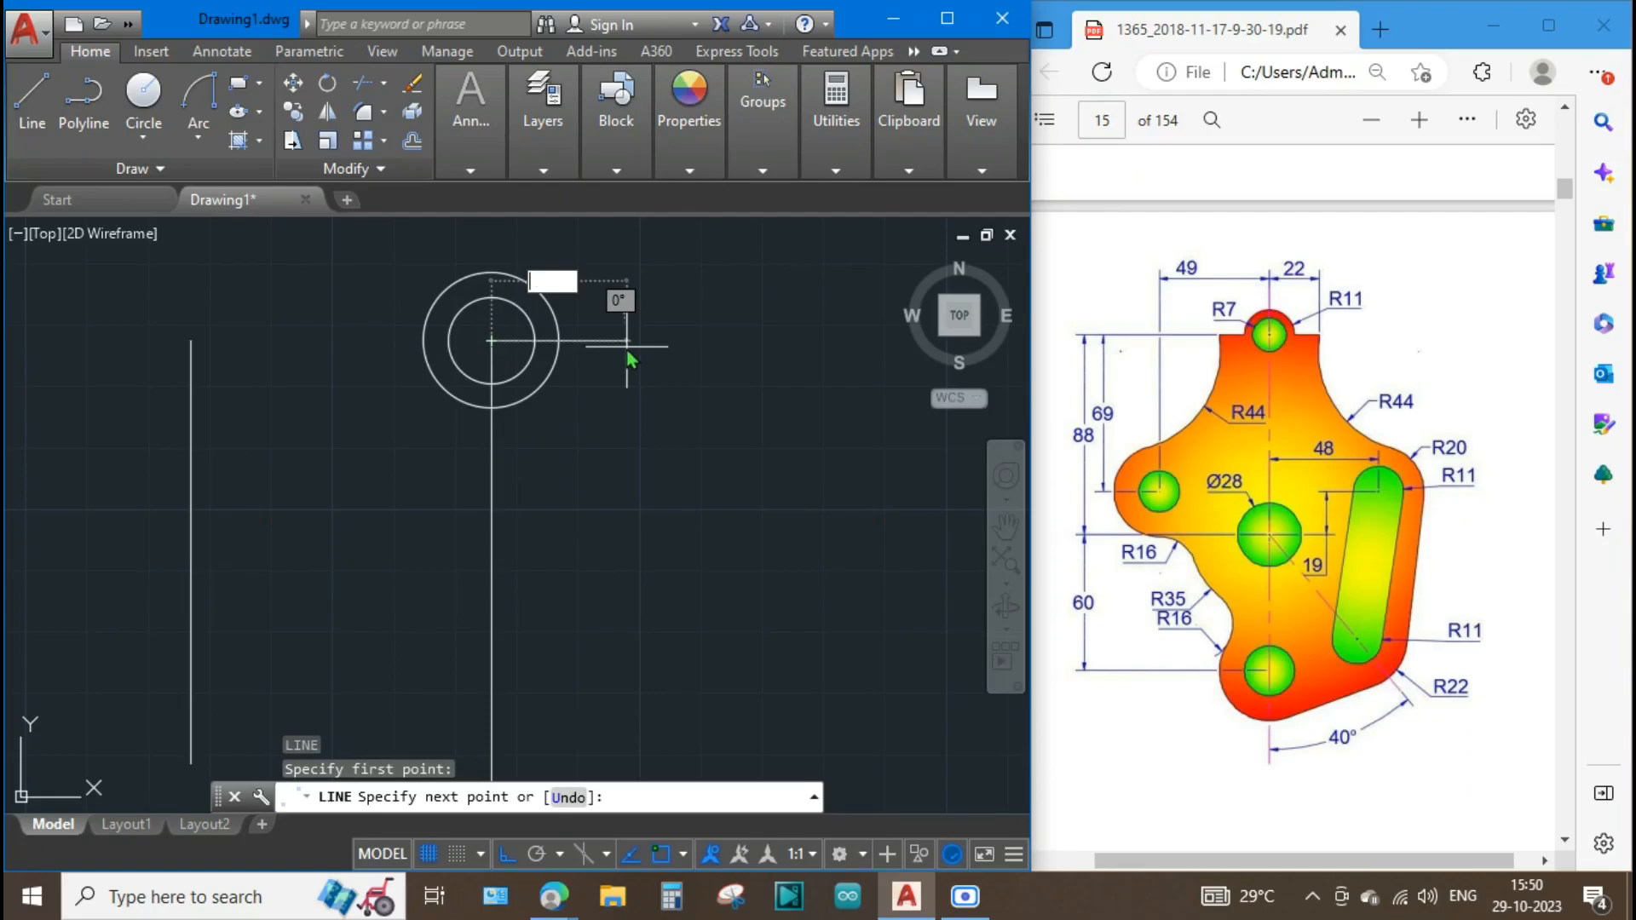
text(22)
key(Return)
key(Escape)
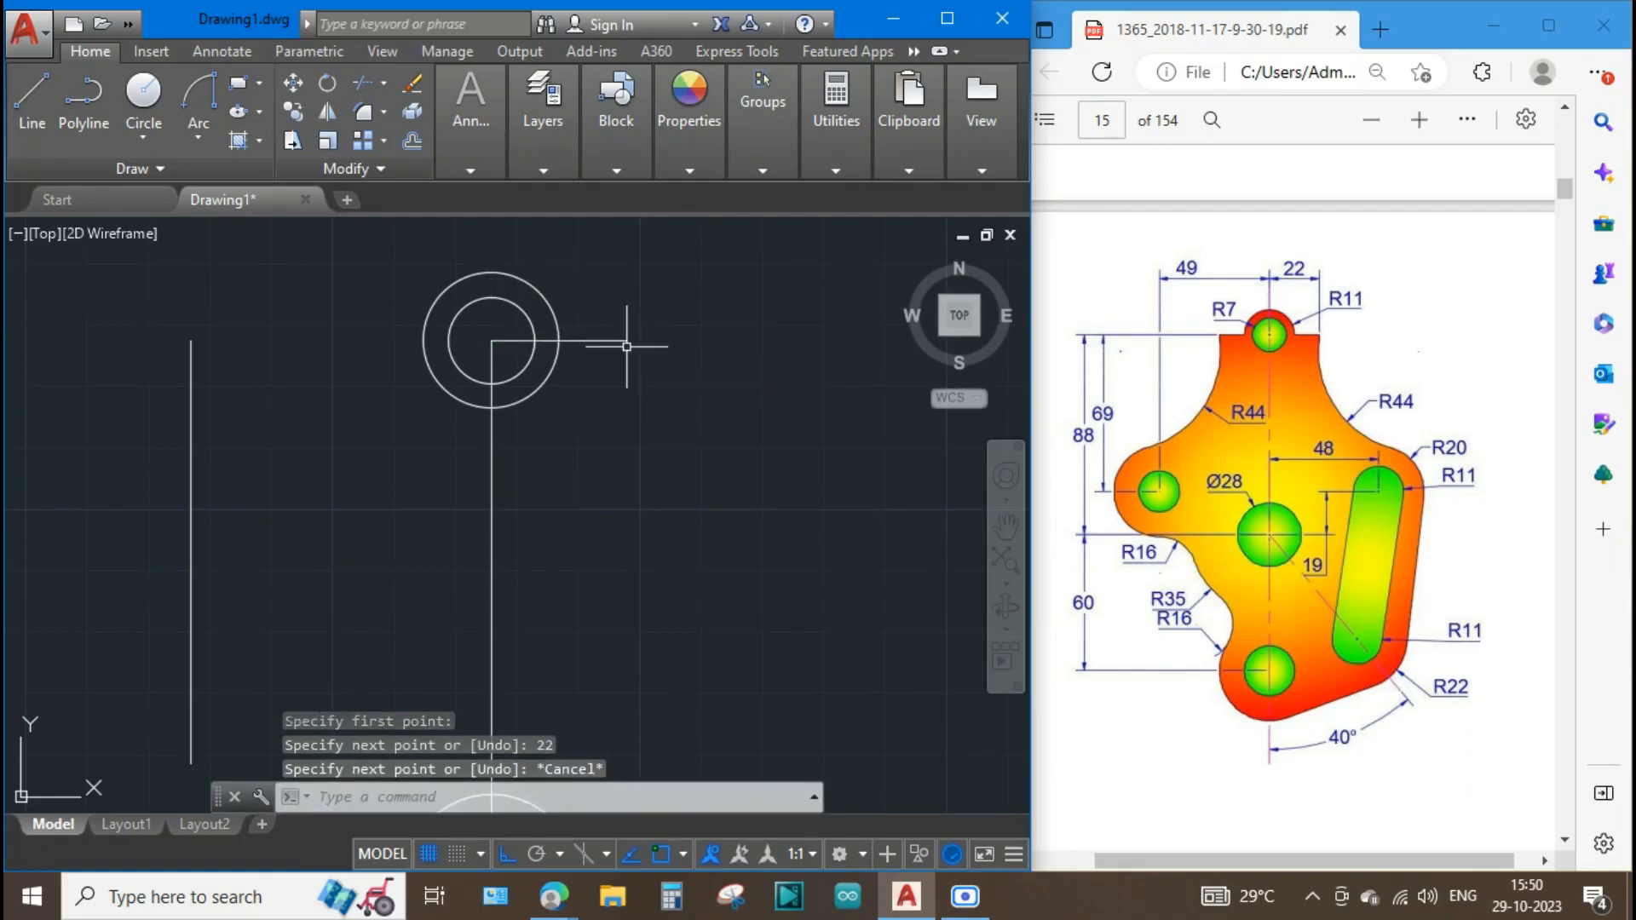
Stretch the inner end of the upper horizontal line 22 units to the left past the concentric circles' centre.
click(507, 339)
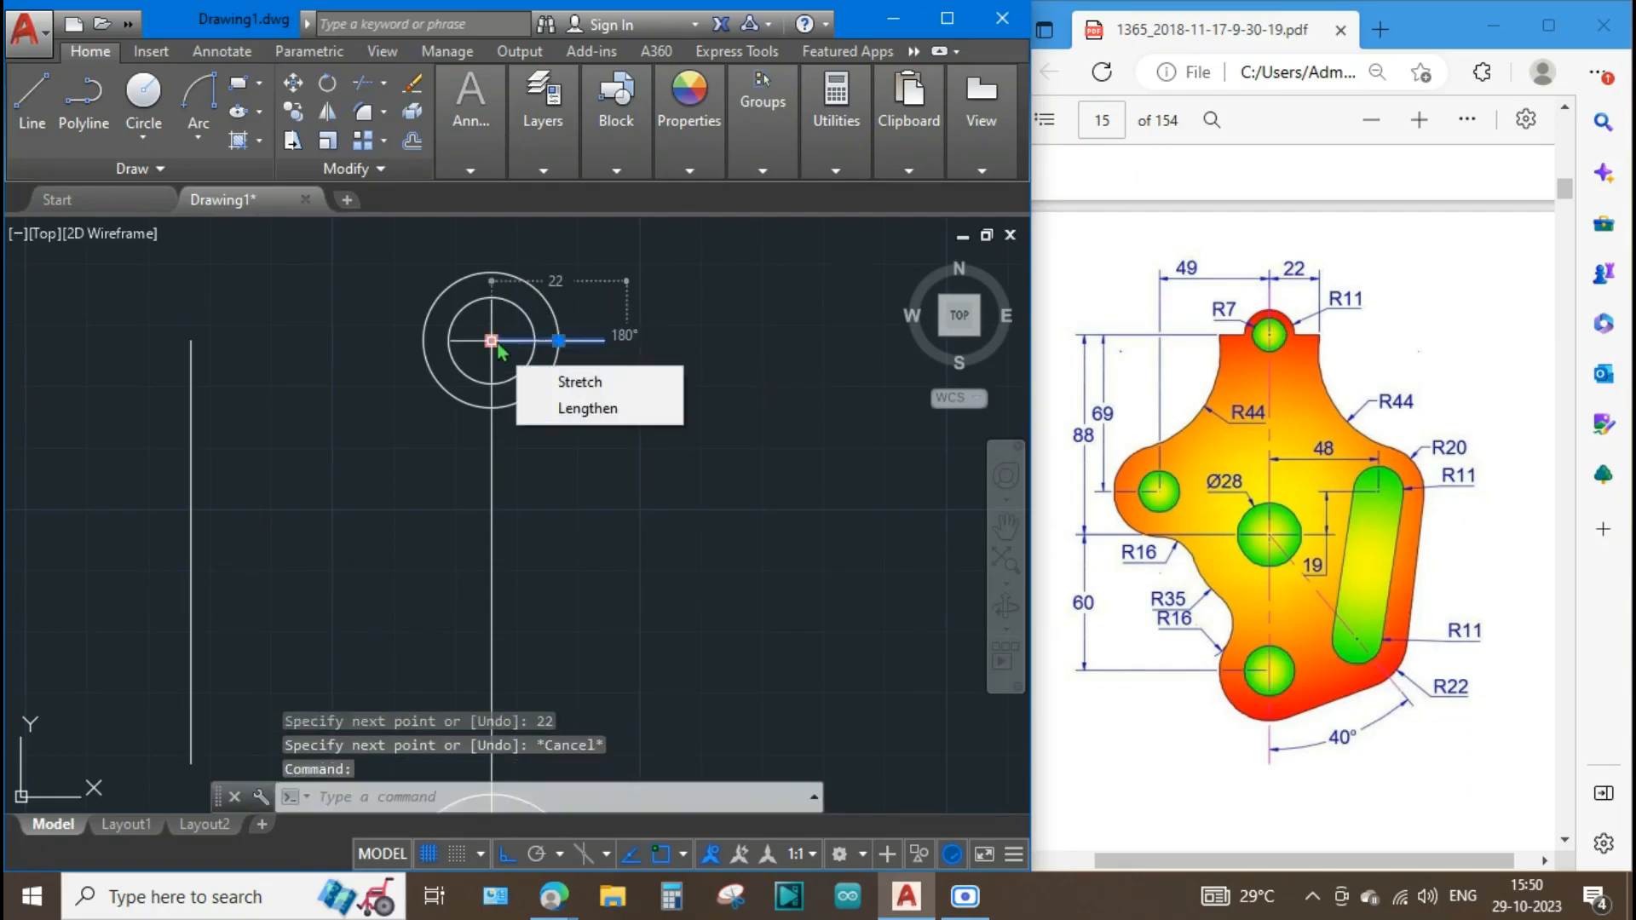
click(491, 340)
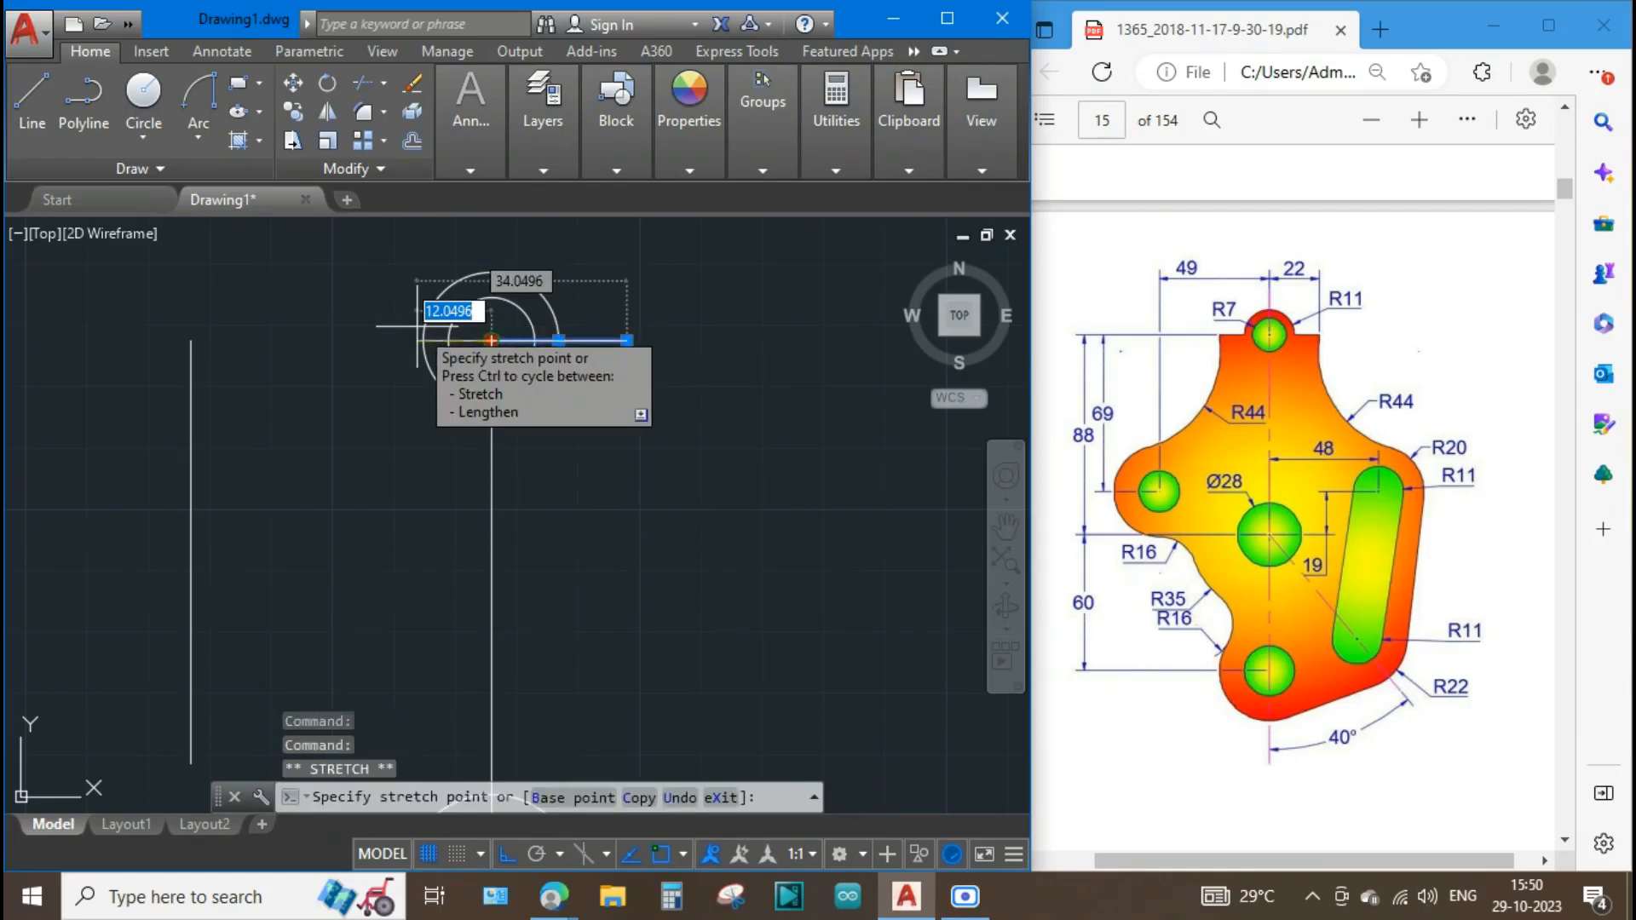
text(22)
key(Return)
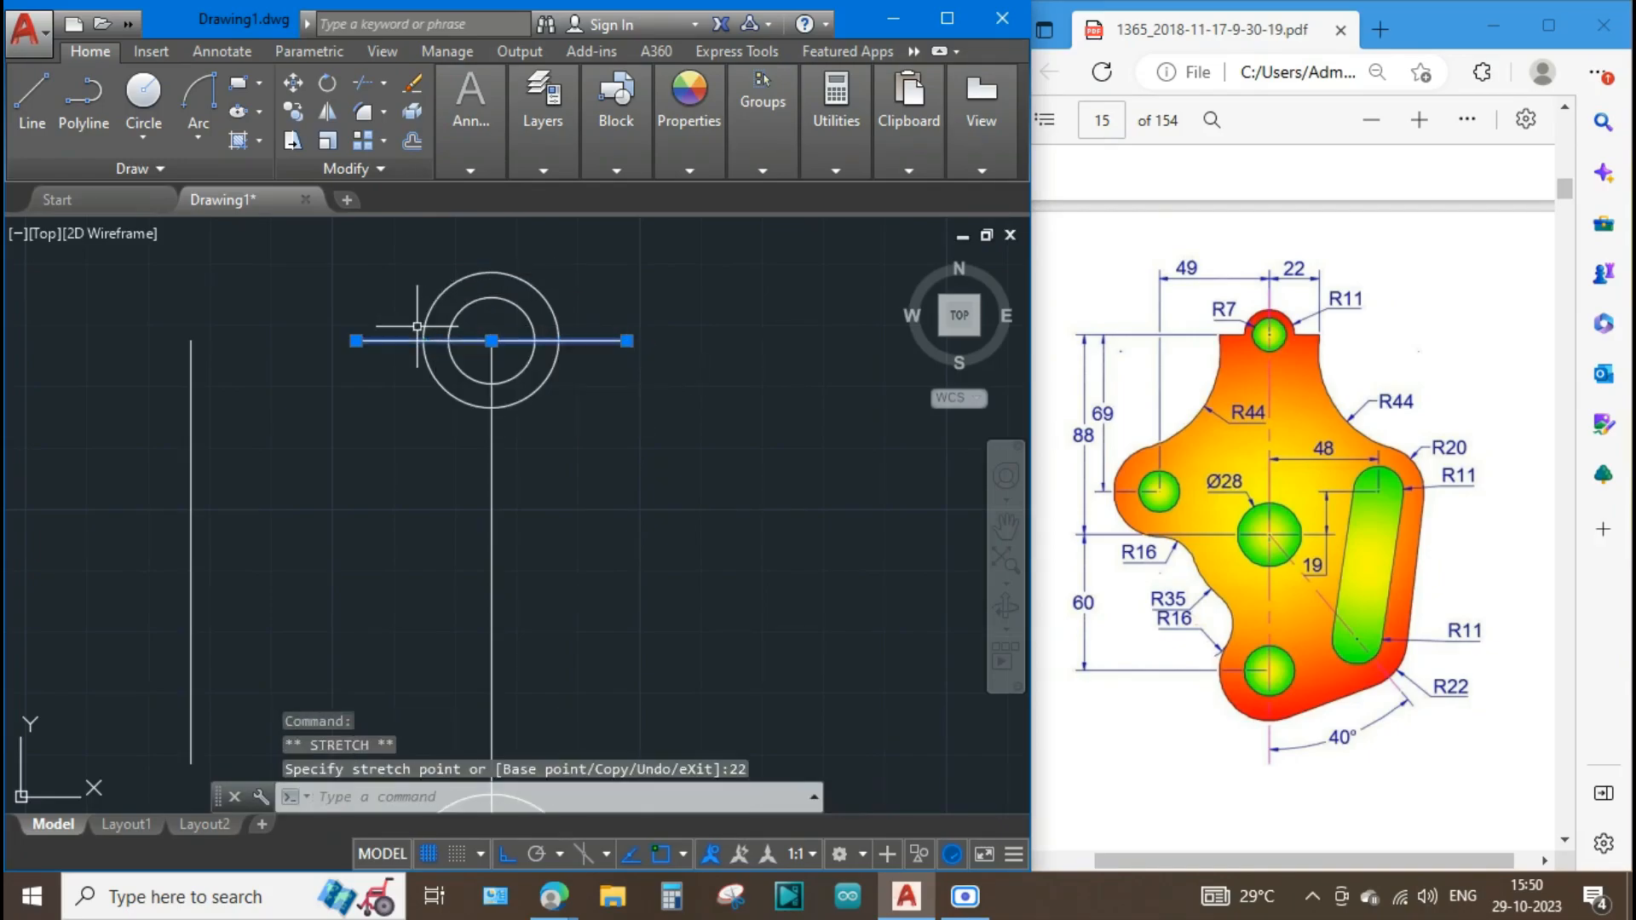
click(758, 451)
key(Escape)
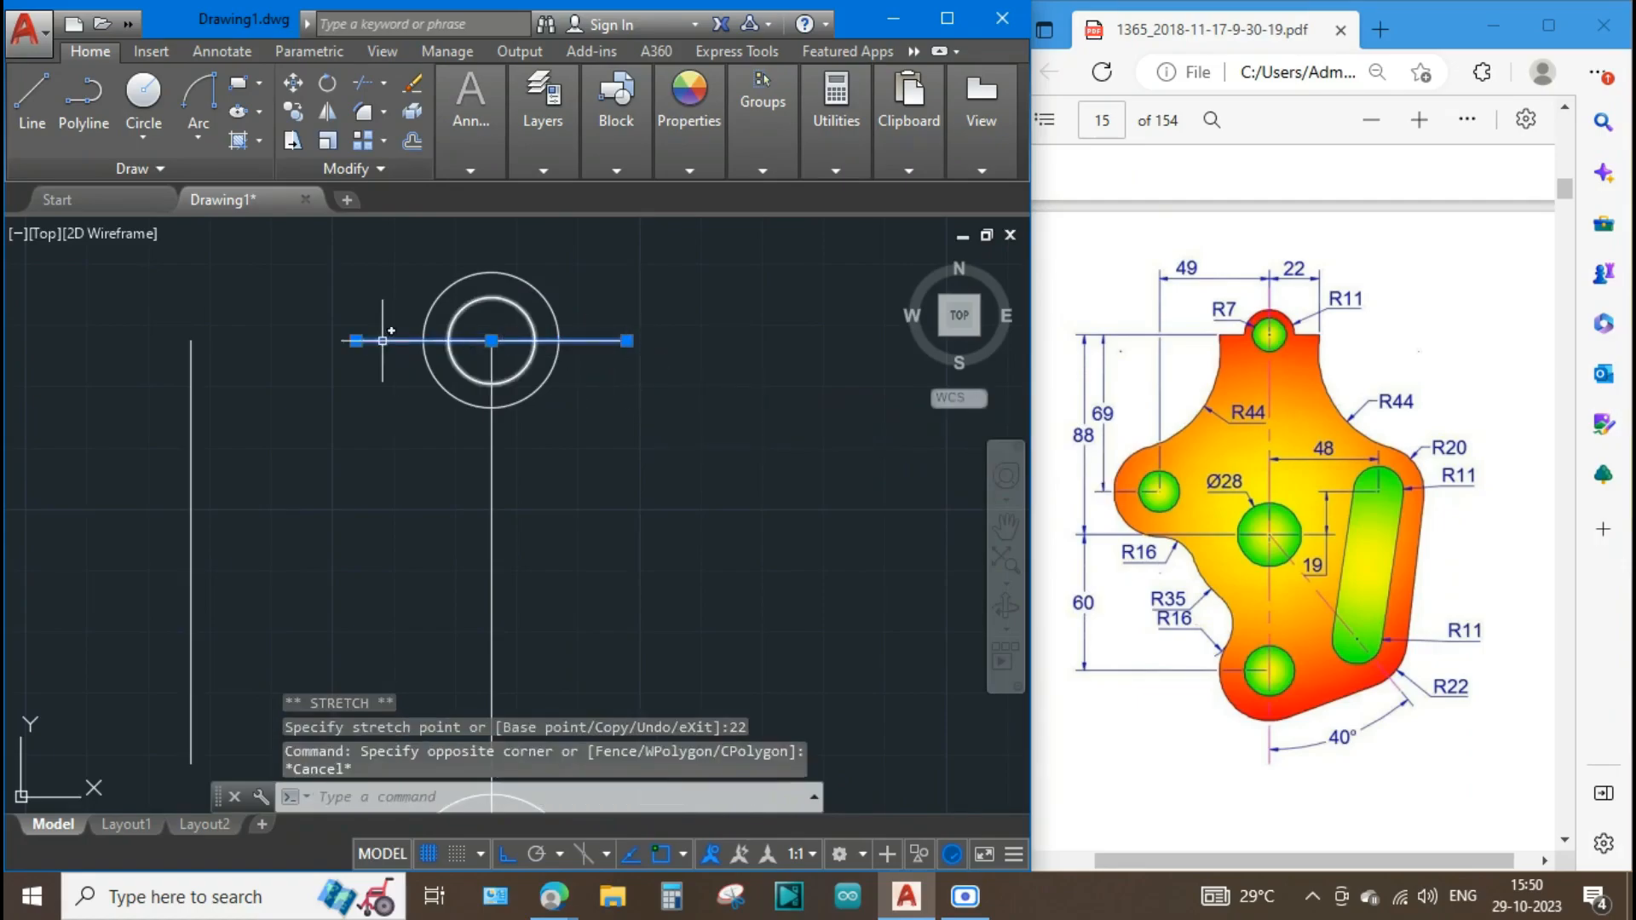
scroll(546, 411, down, 2)
key(Escape)
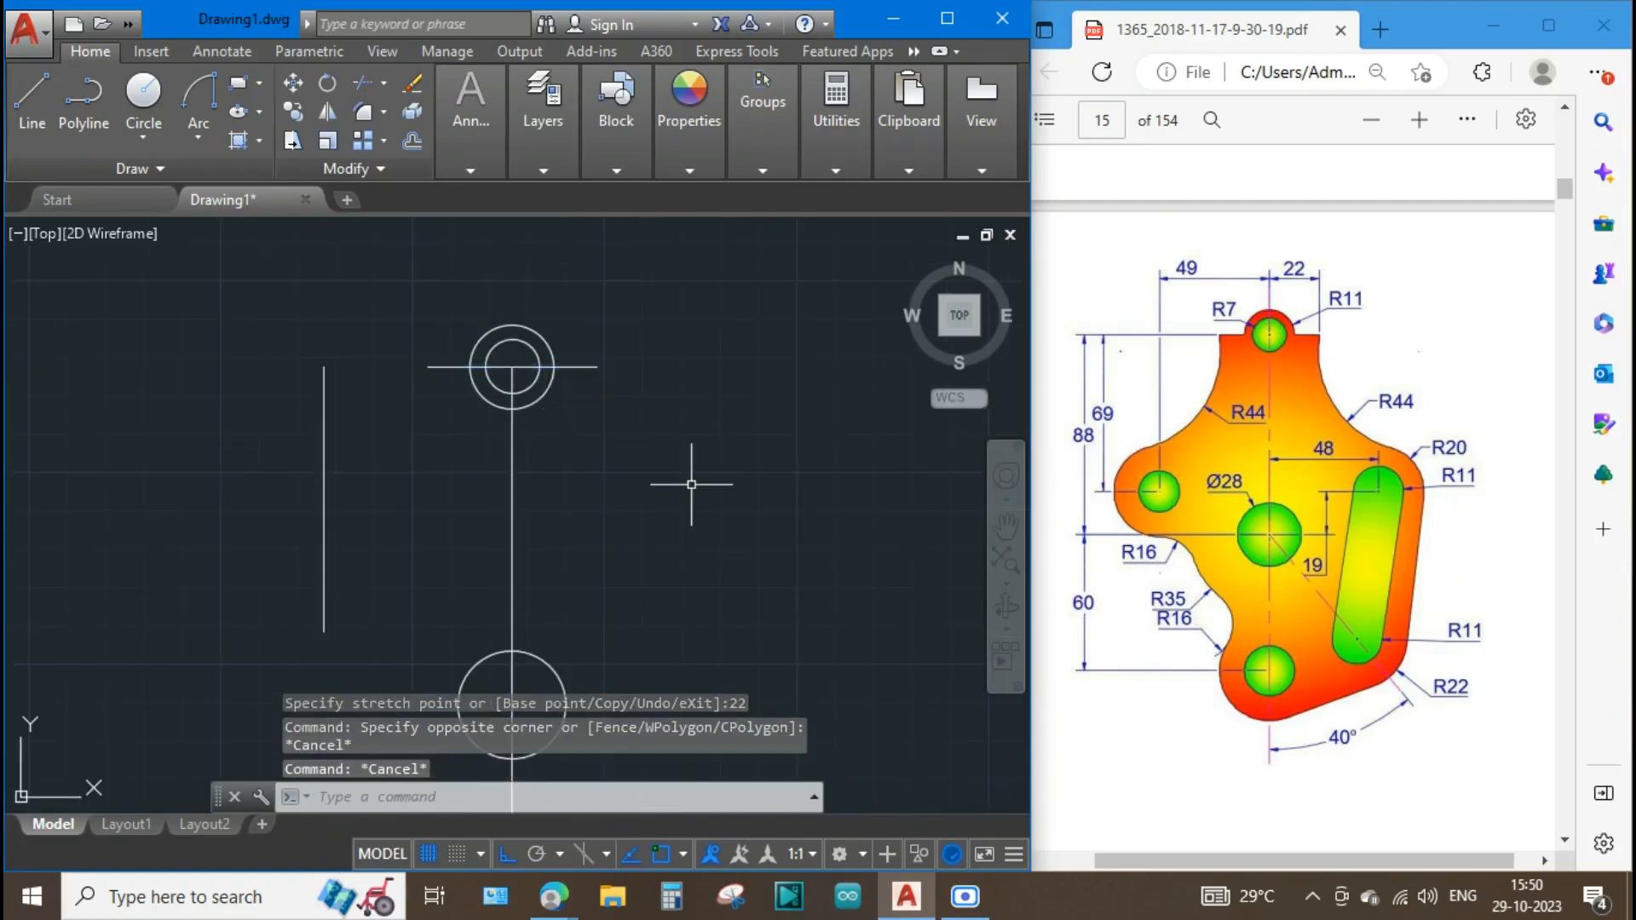
Draw a circle of radius 11 centred on the lower end of the left vertical line.
middle_drag(671, 606, 579, 368)
scroll(599, 393, down, 2)
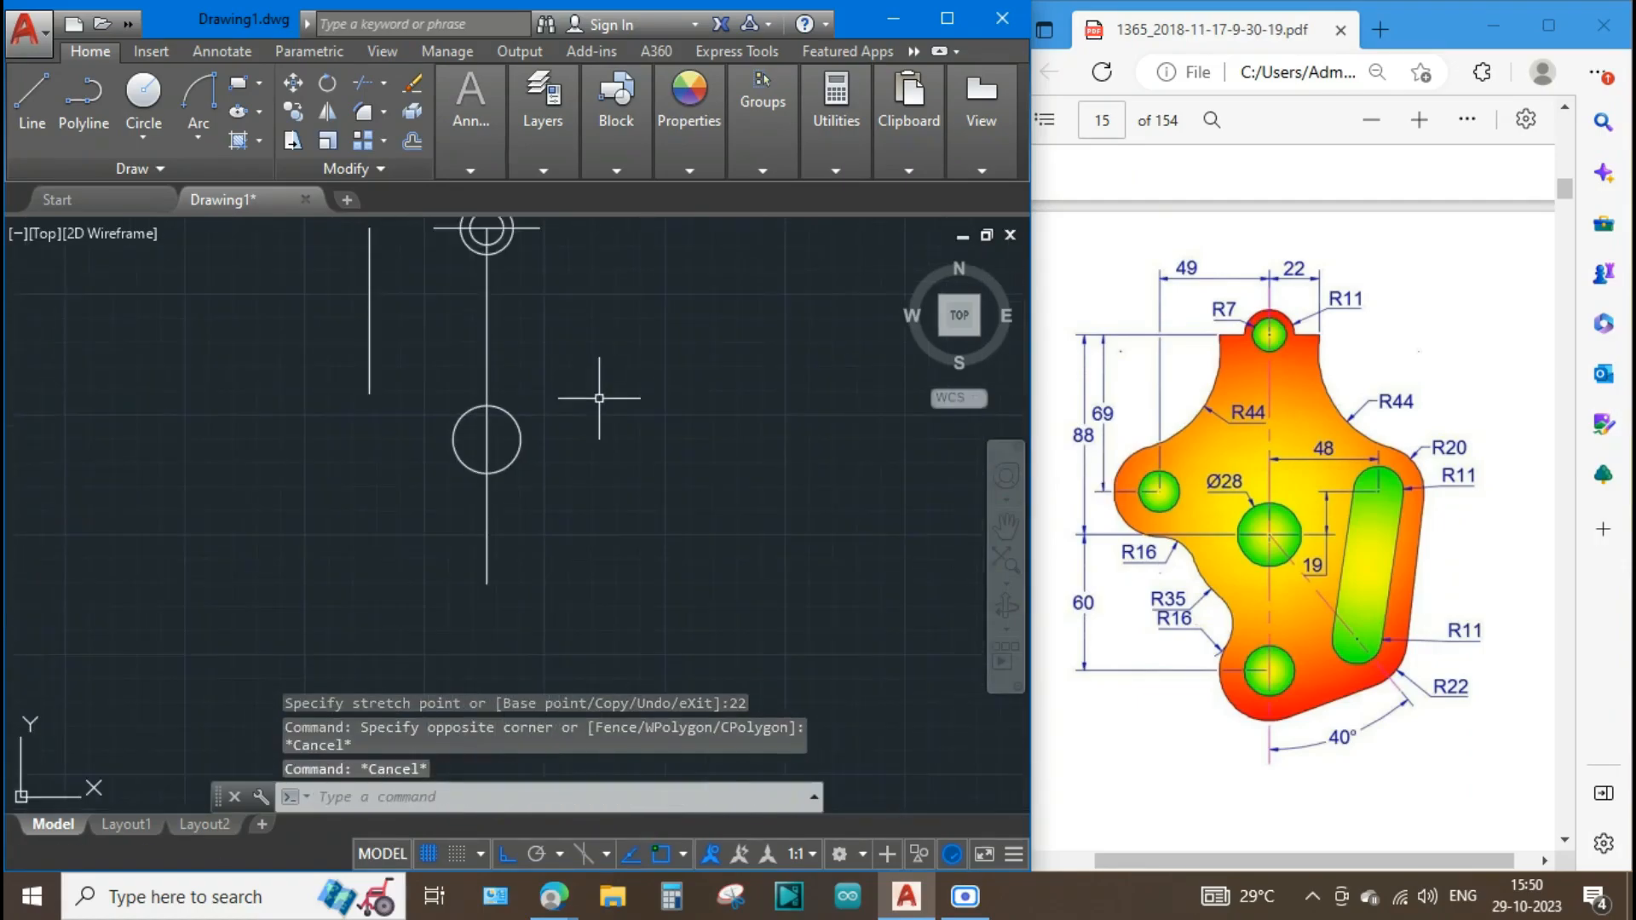
middle_drag(427, 376, 467, 527)
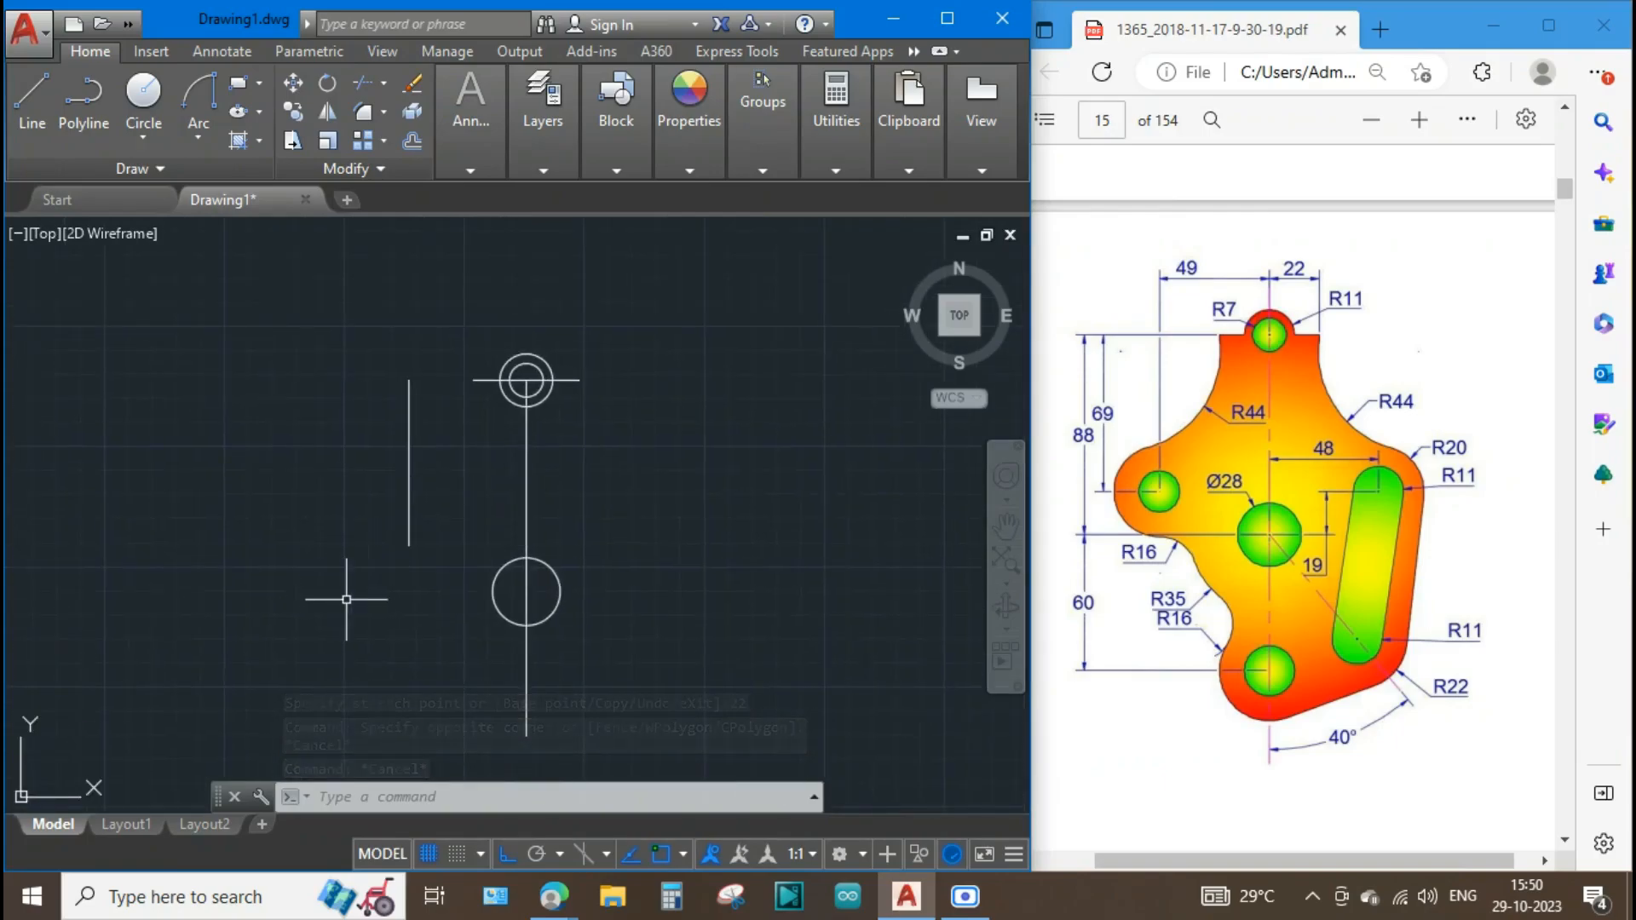
text(c)
key(Return)
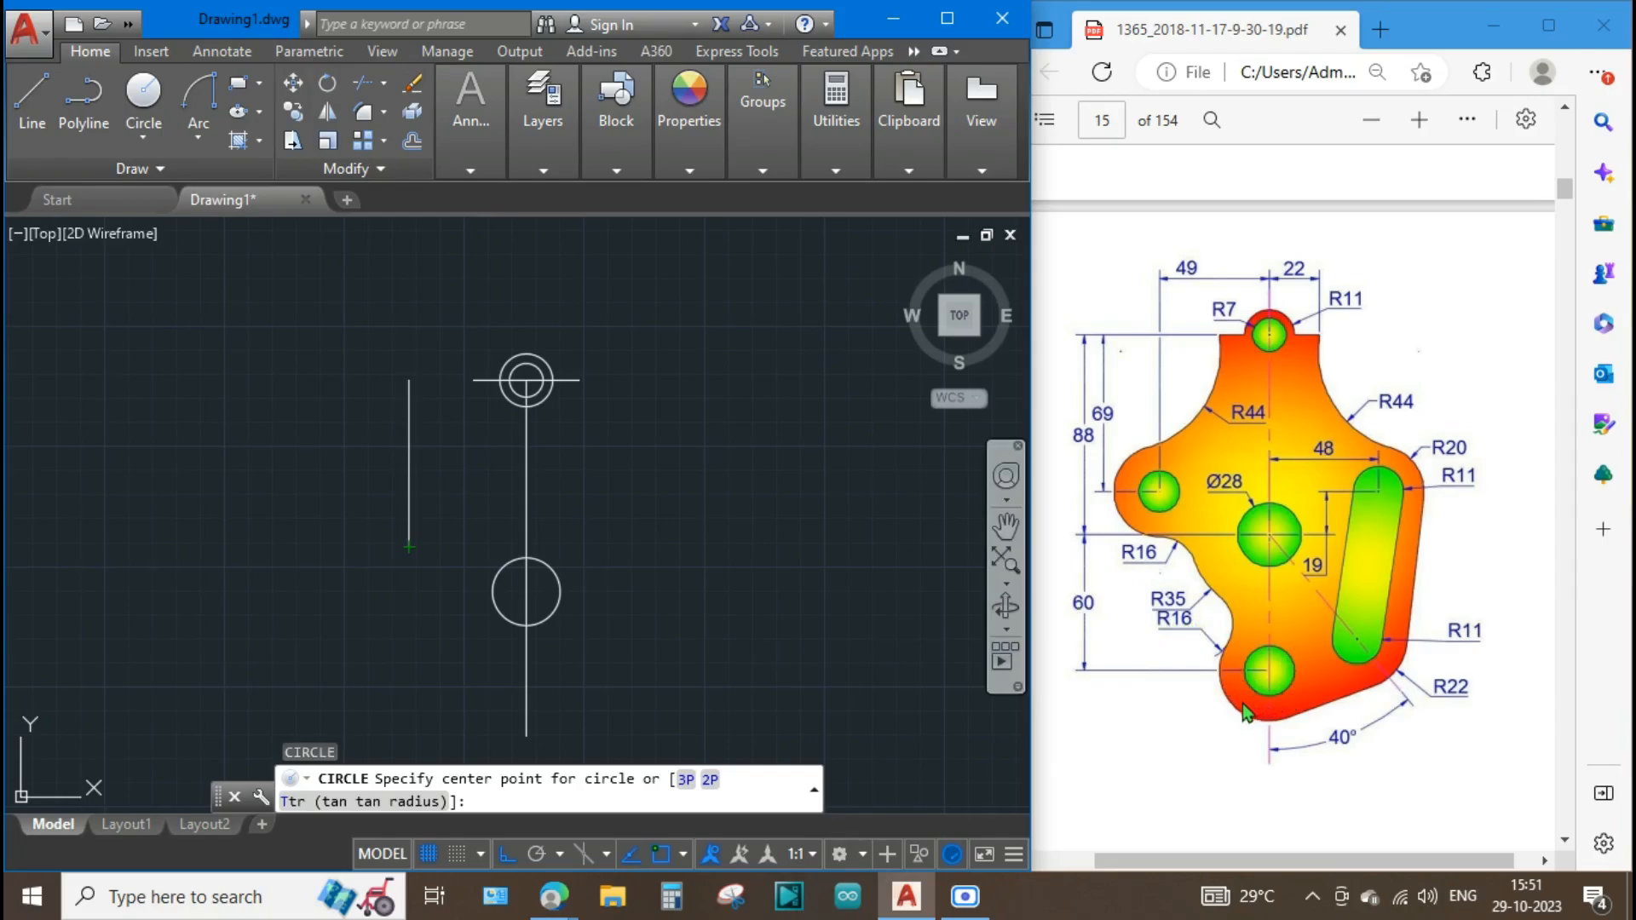
click(409, 546)
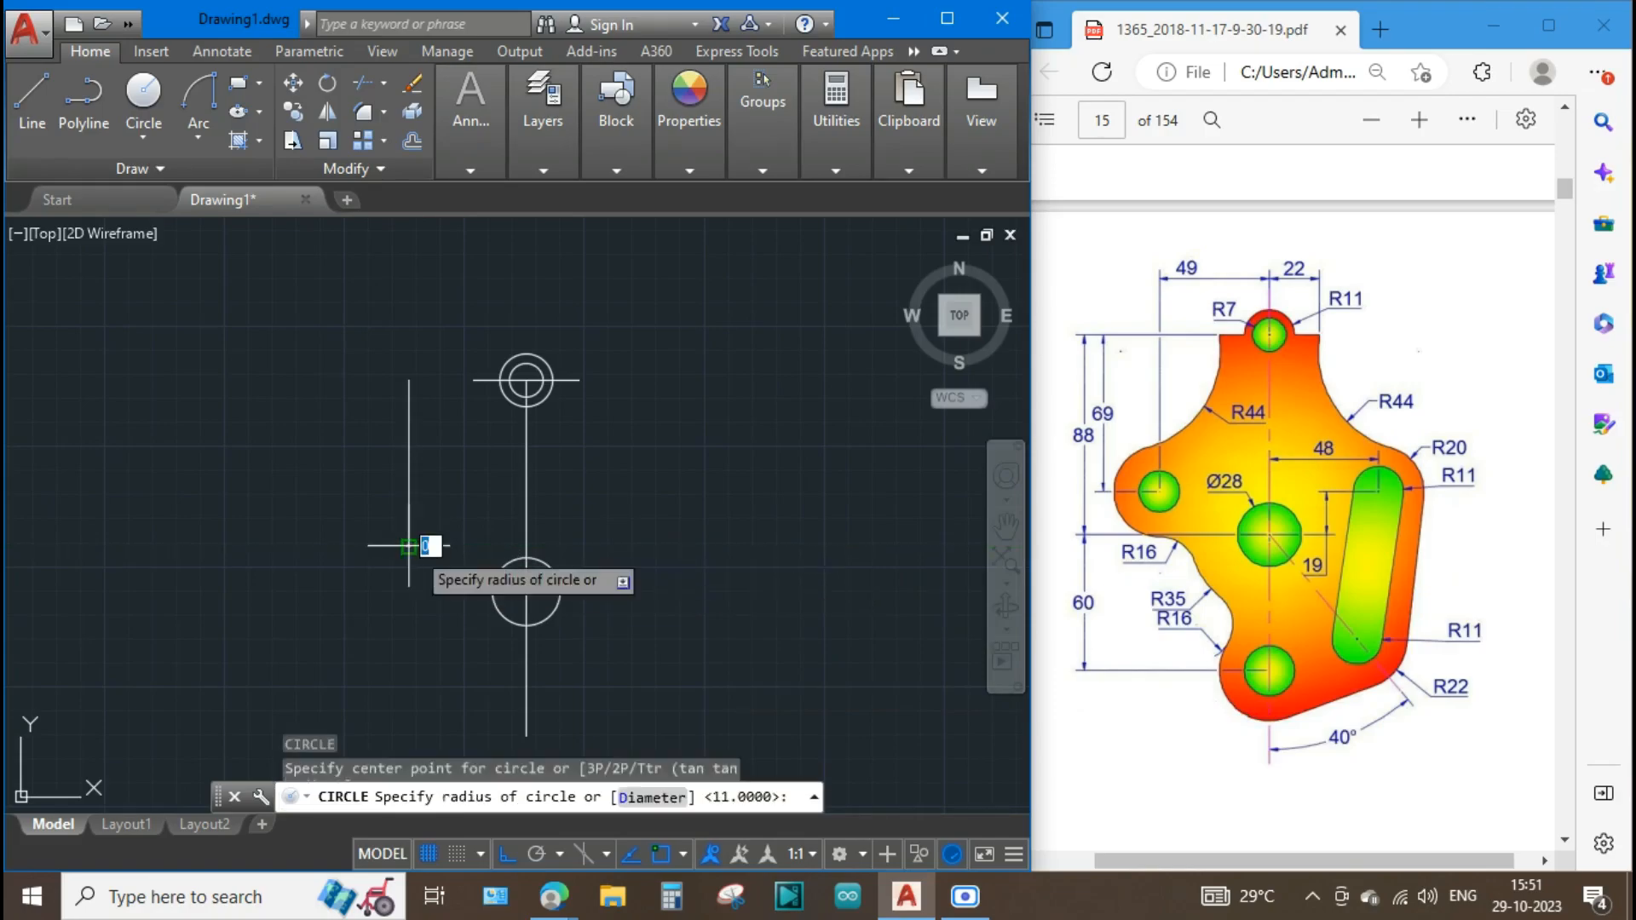
text(11)
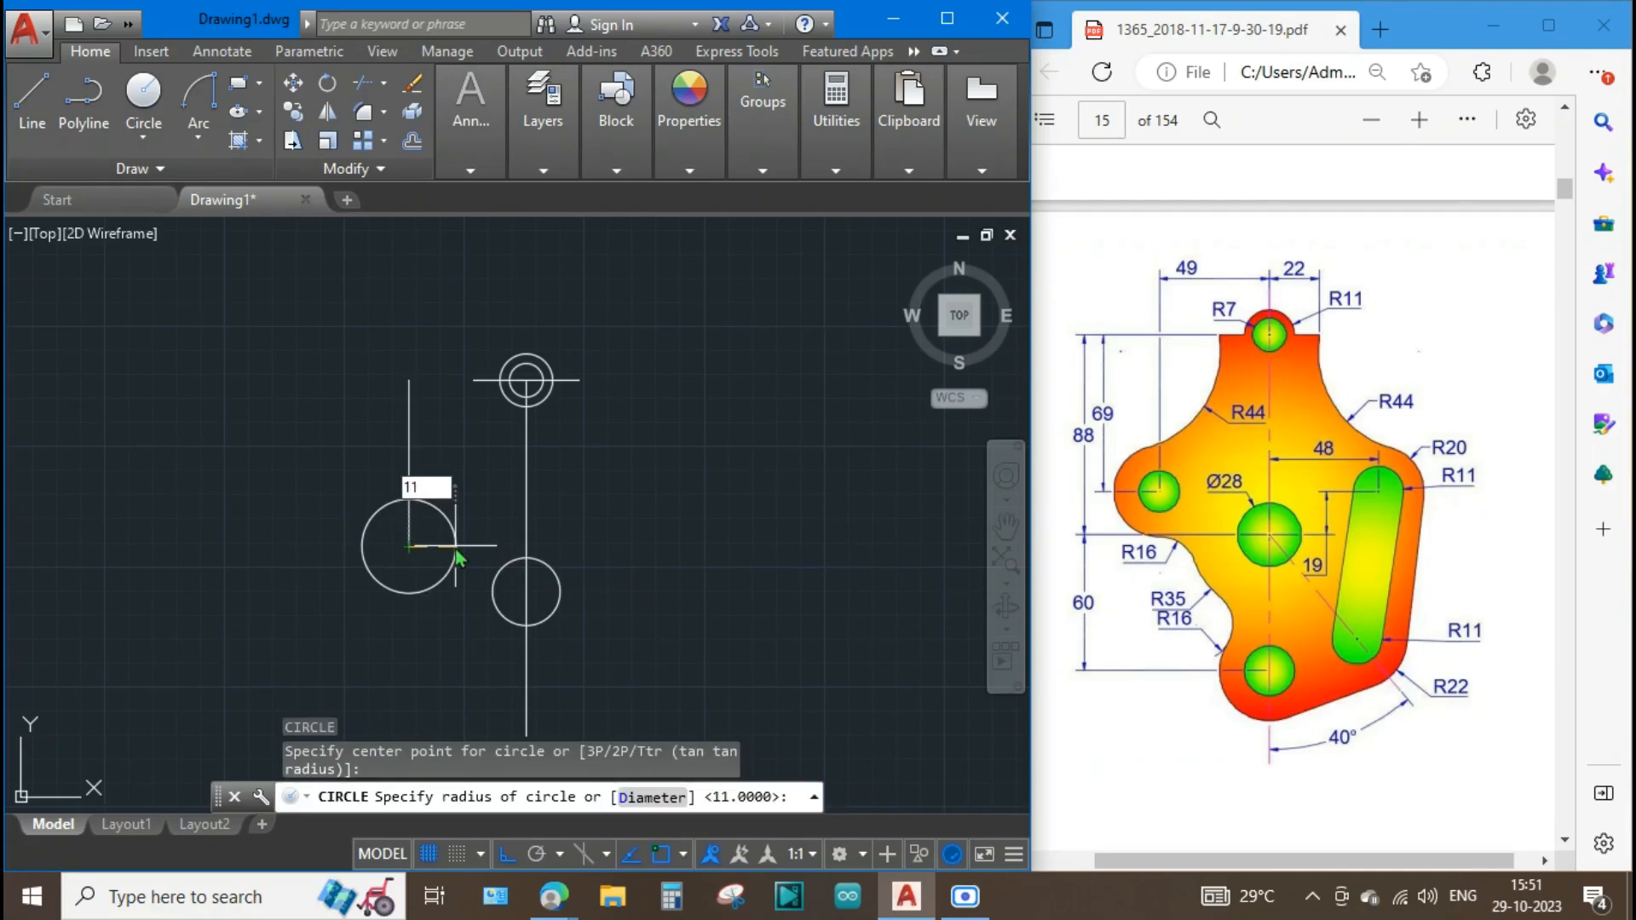
key(Return)
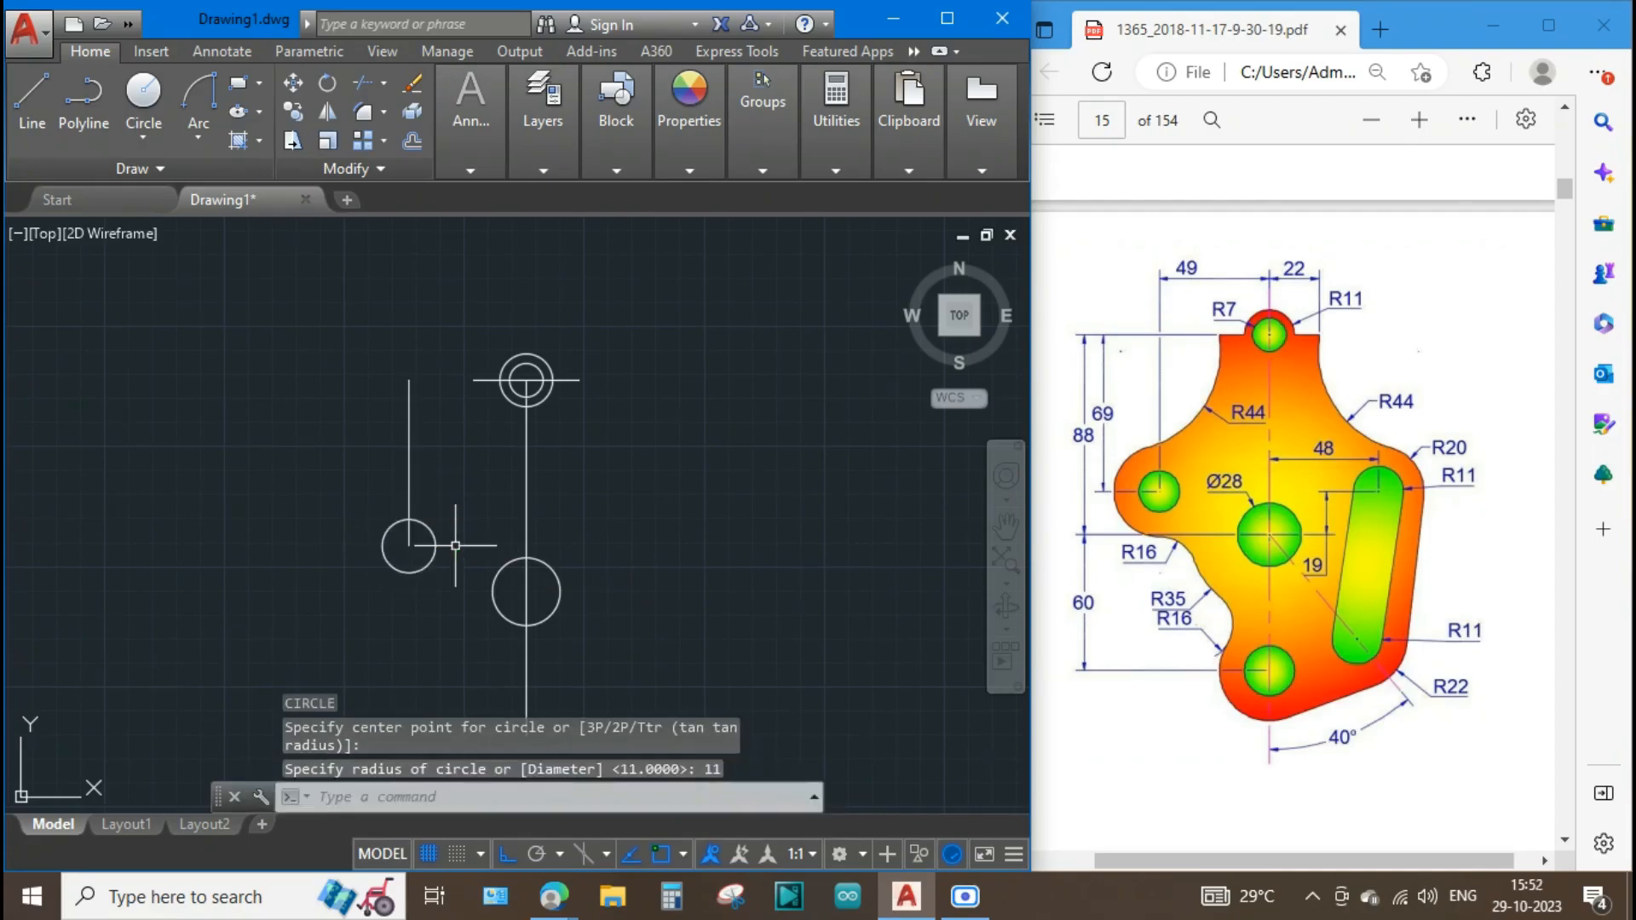
Draw a circle of radius 11 centred on the lower end of the vertical centre line.
middle_drag(611, 614, 582, 467)
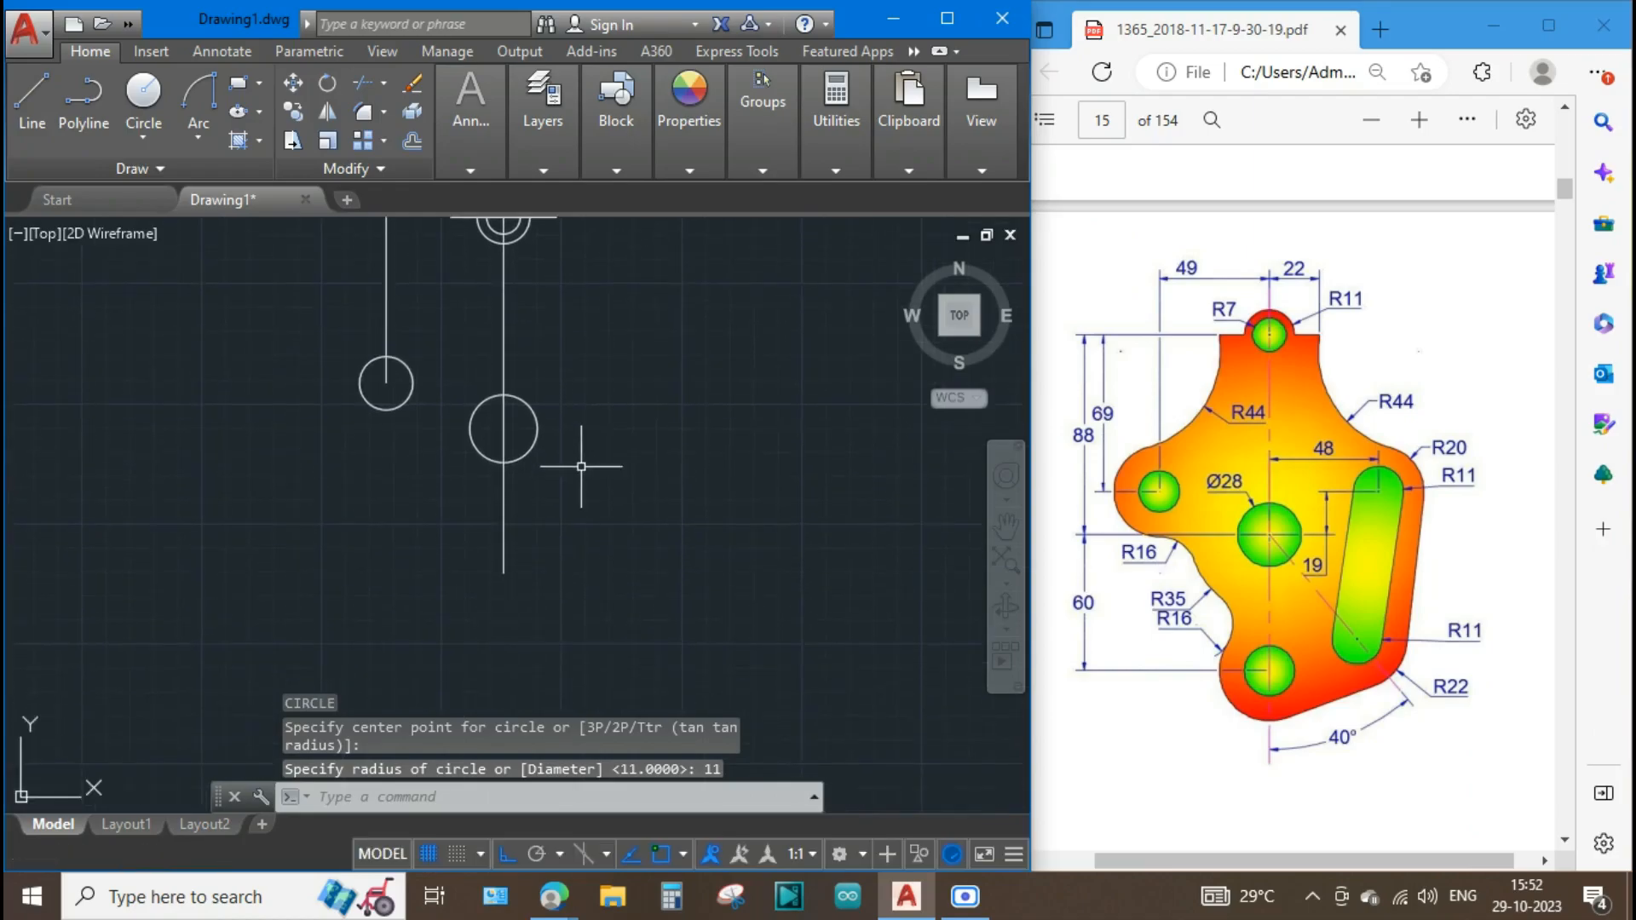
text(c)
key(Return)
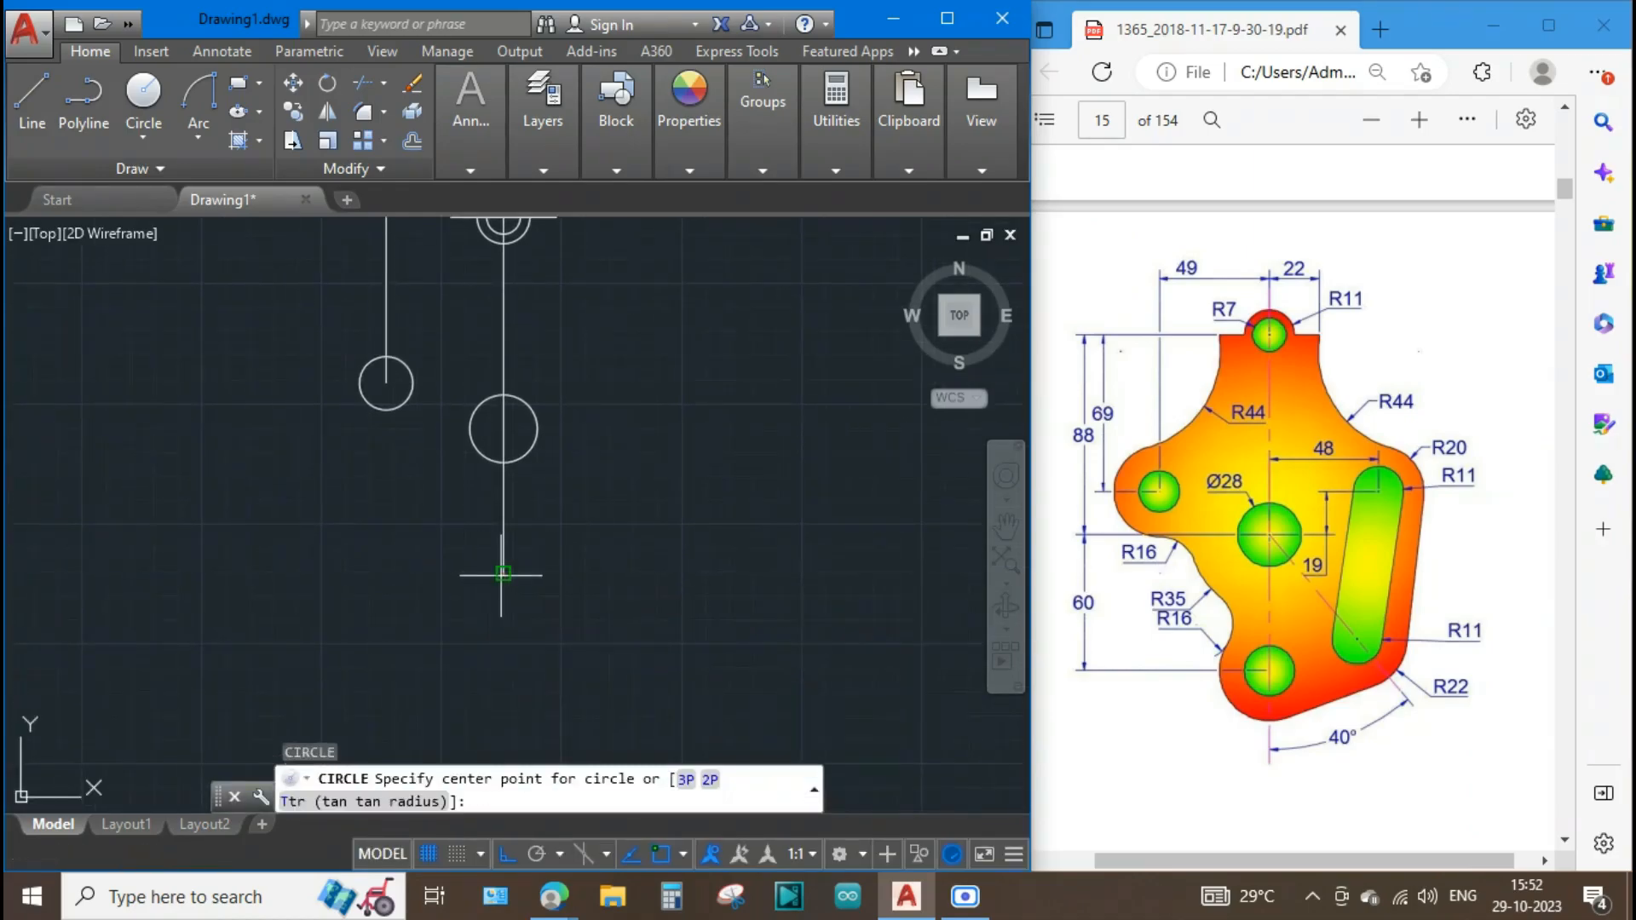
click(504, 572)
text(11)
key(Return)
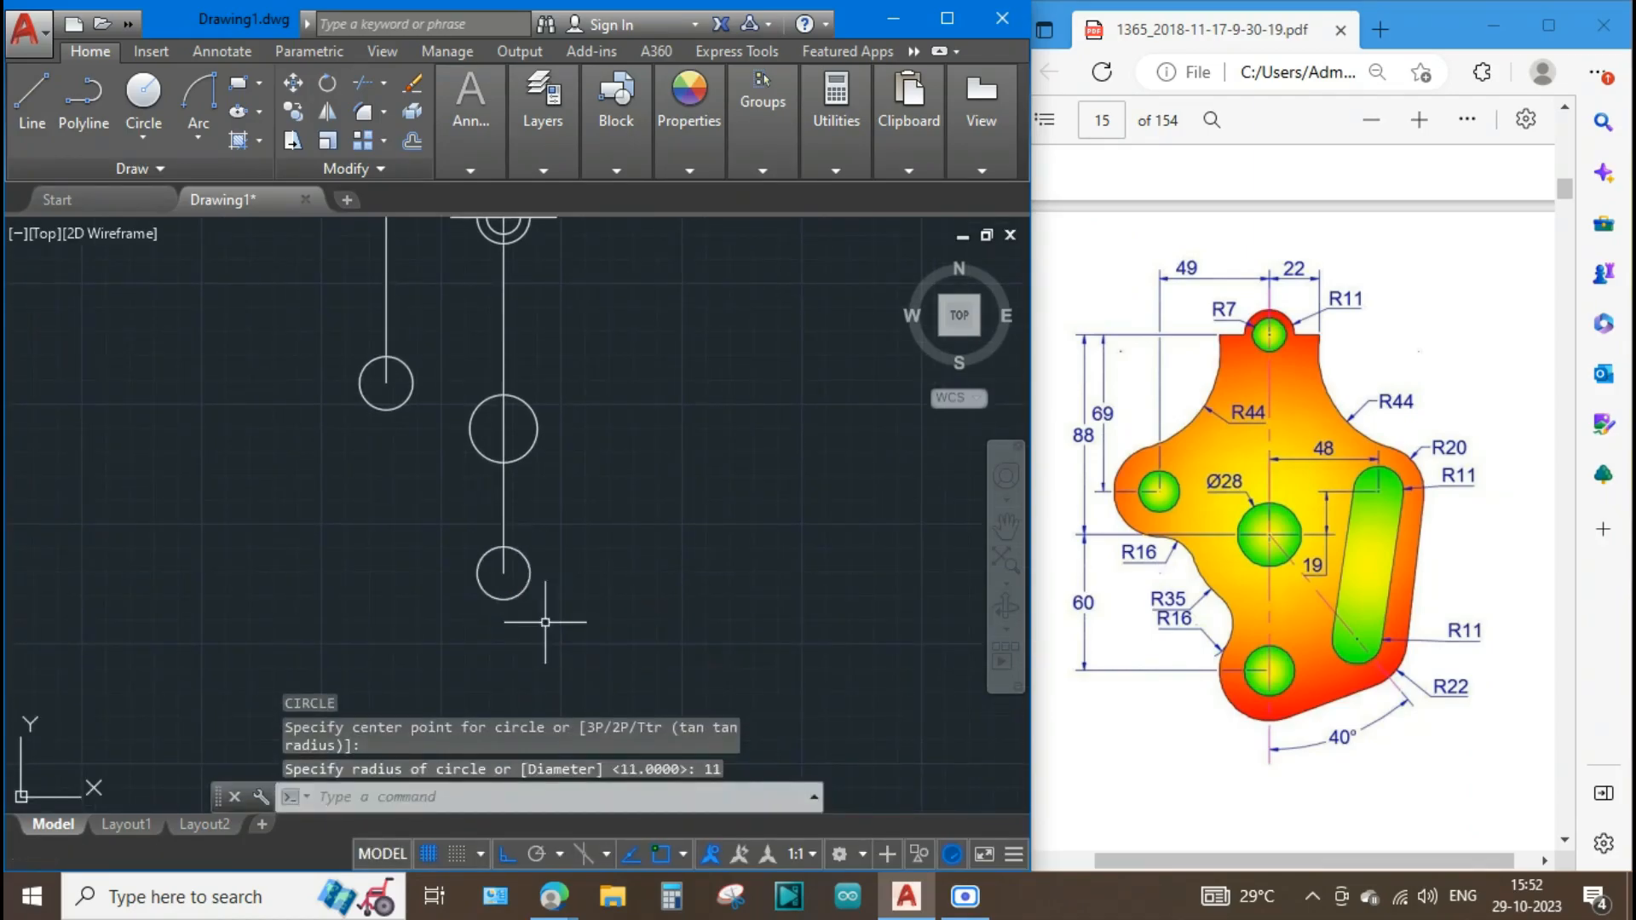
Add a concentric circle of radius 22 around the radius 11 circle at the lower end of the centre line.
text(c)
key(Return)
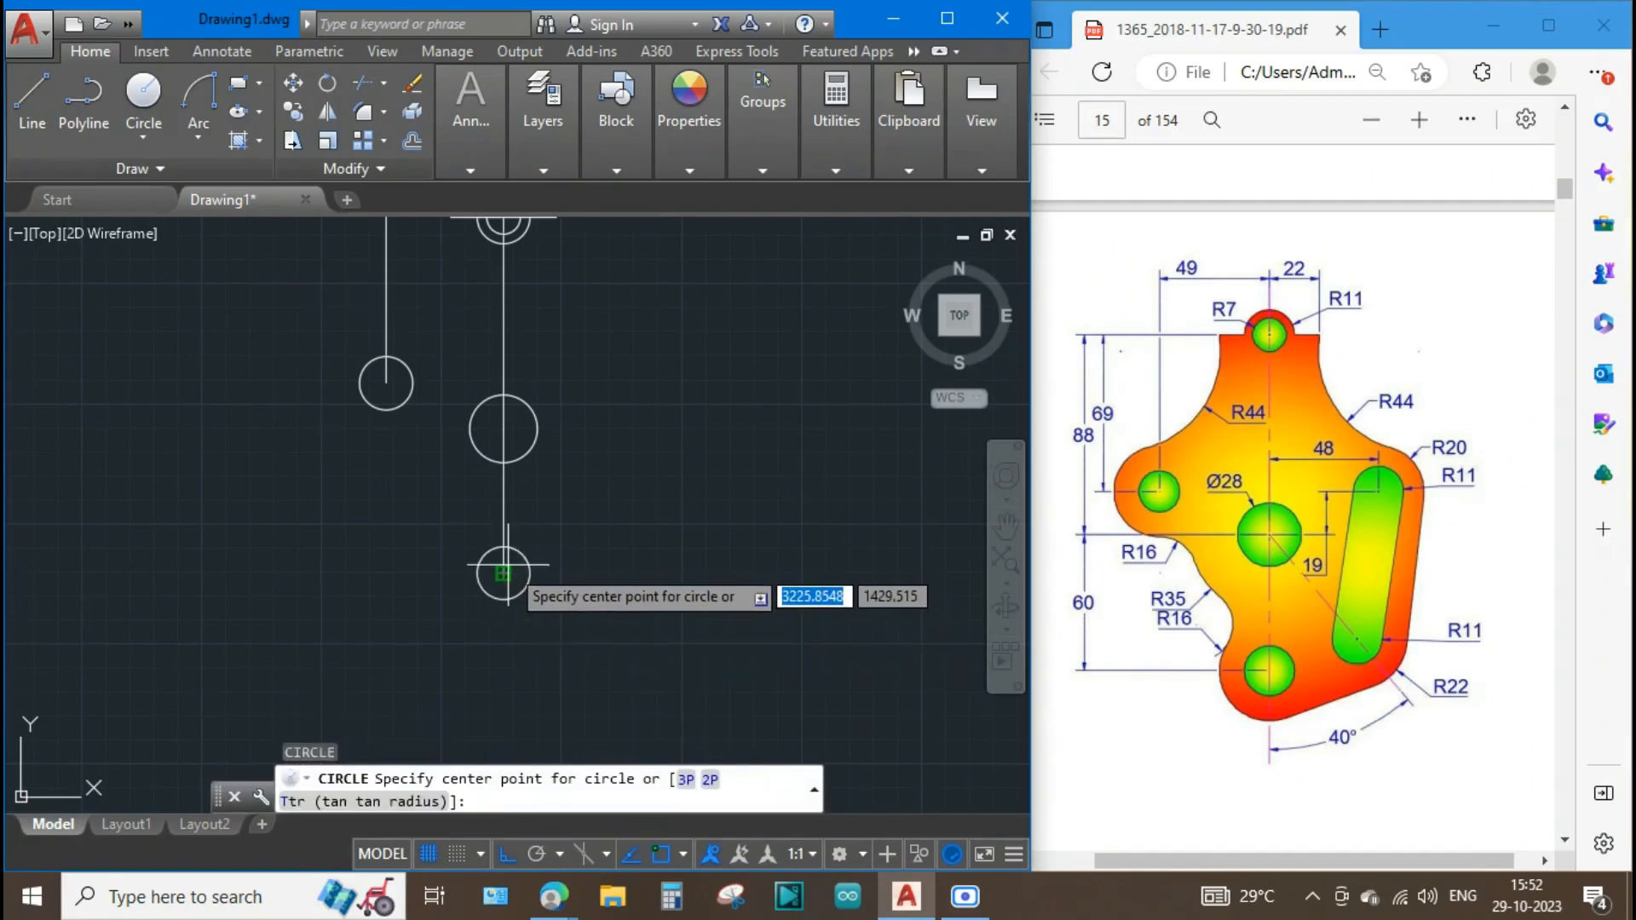
click(504, 573)
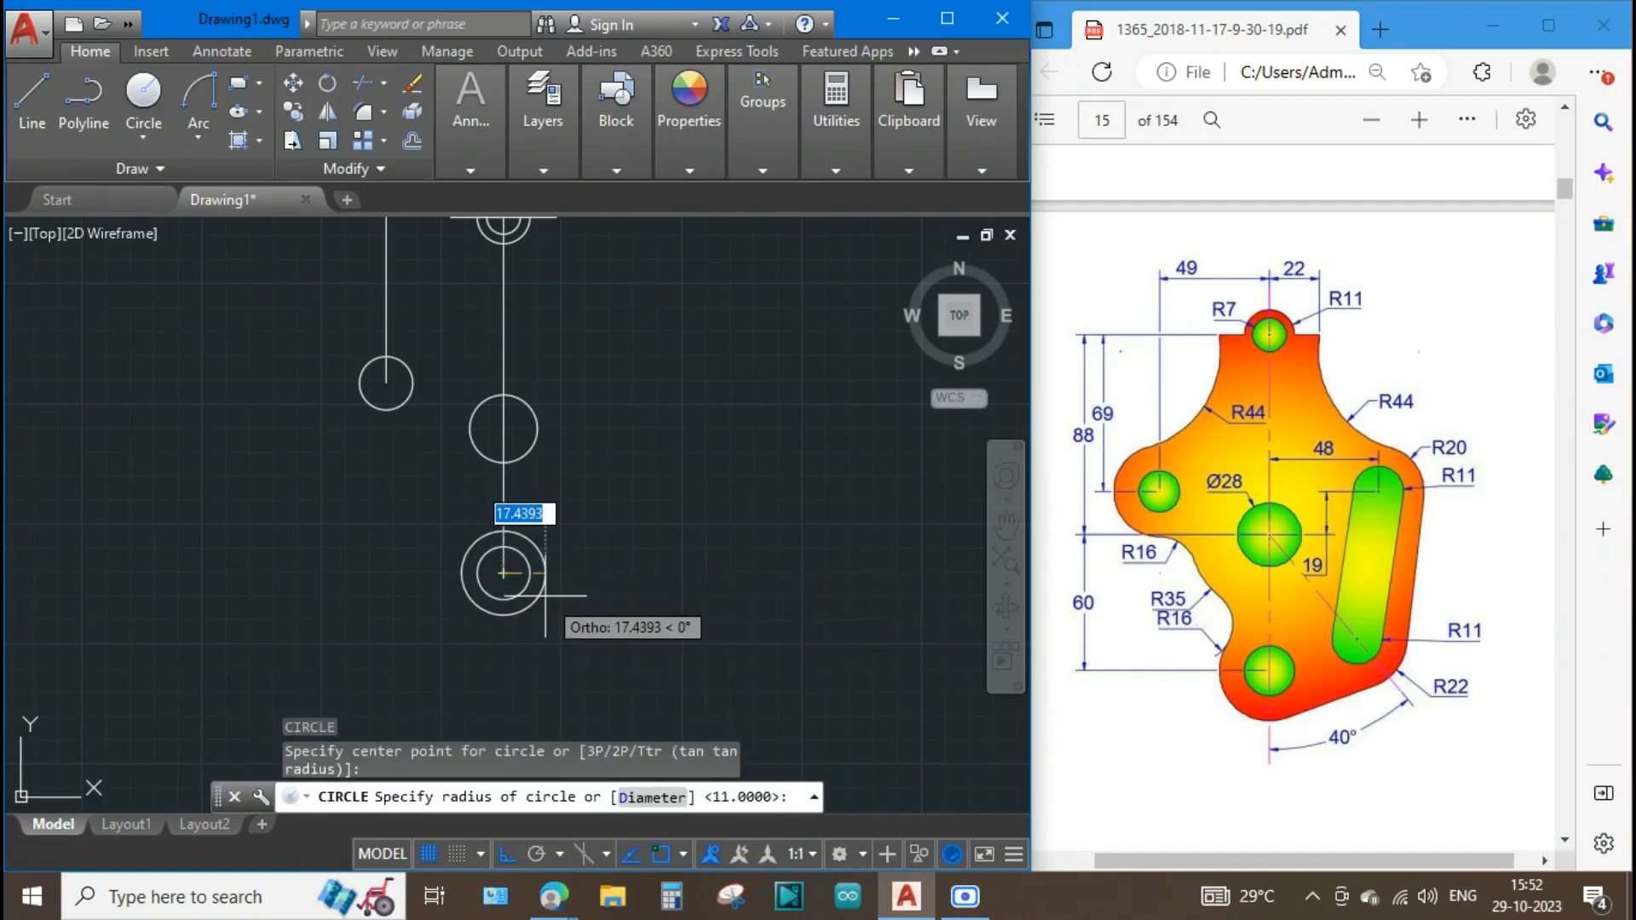
text(22)
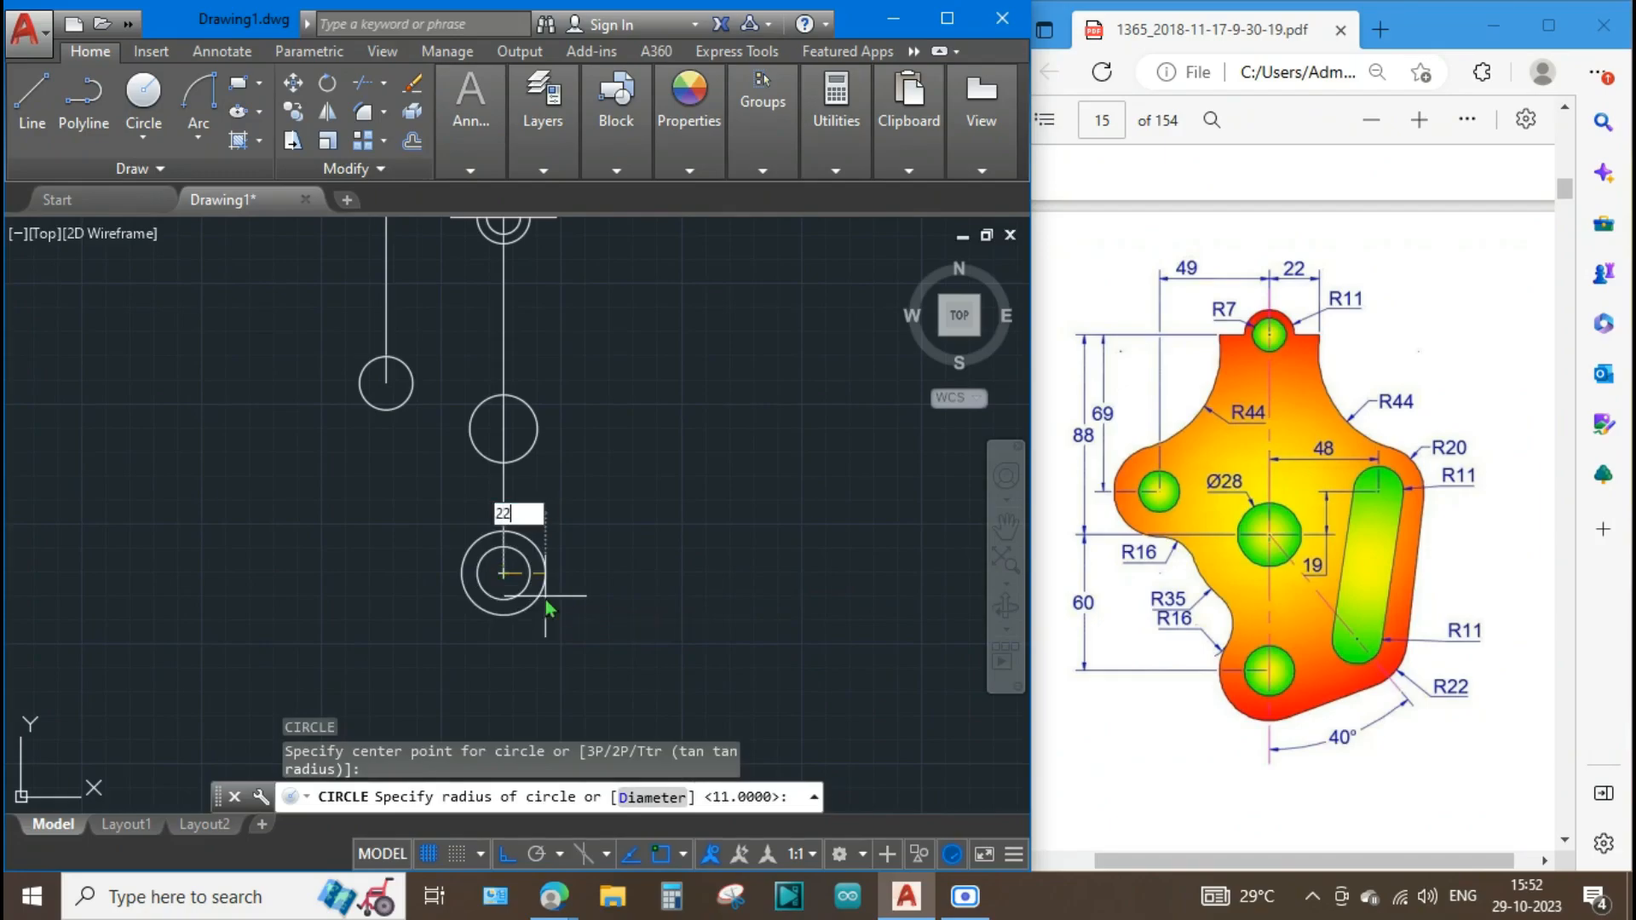
key(Return)
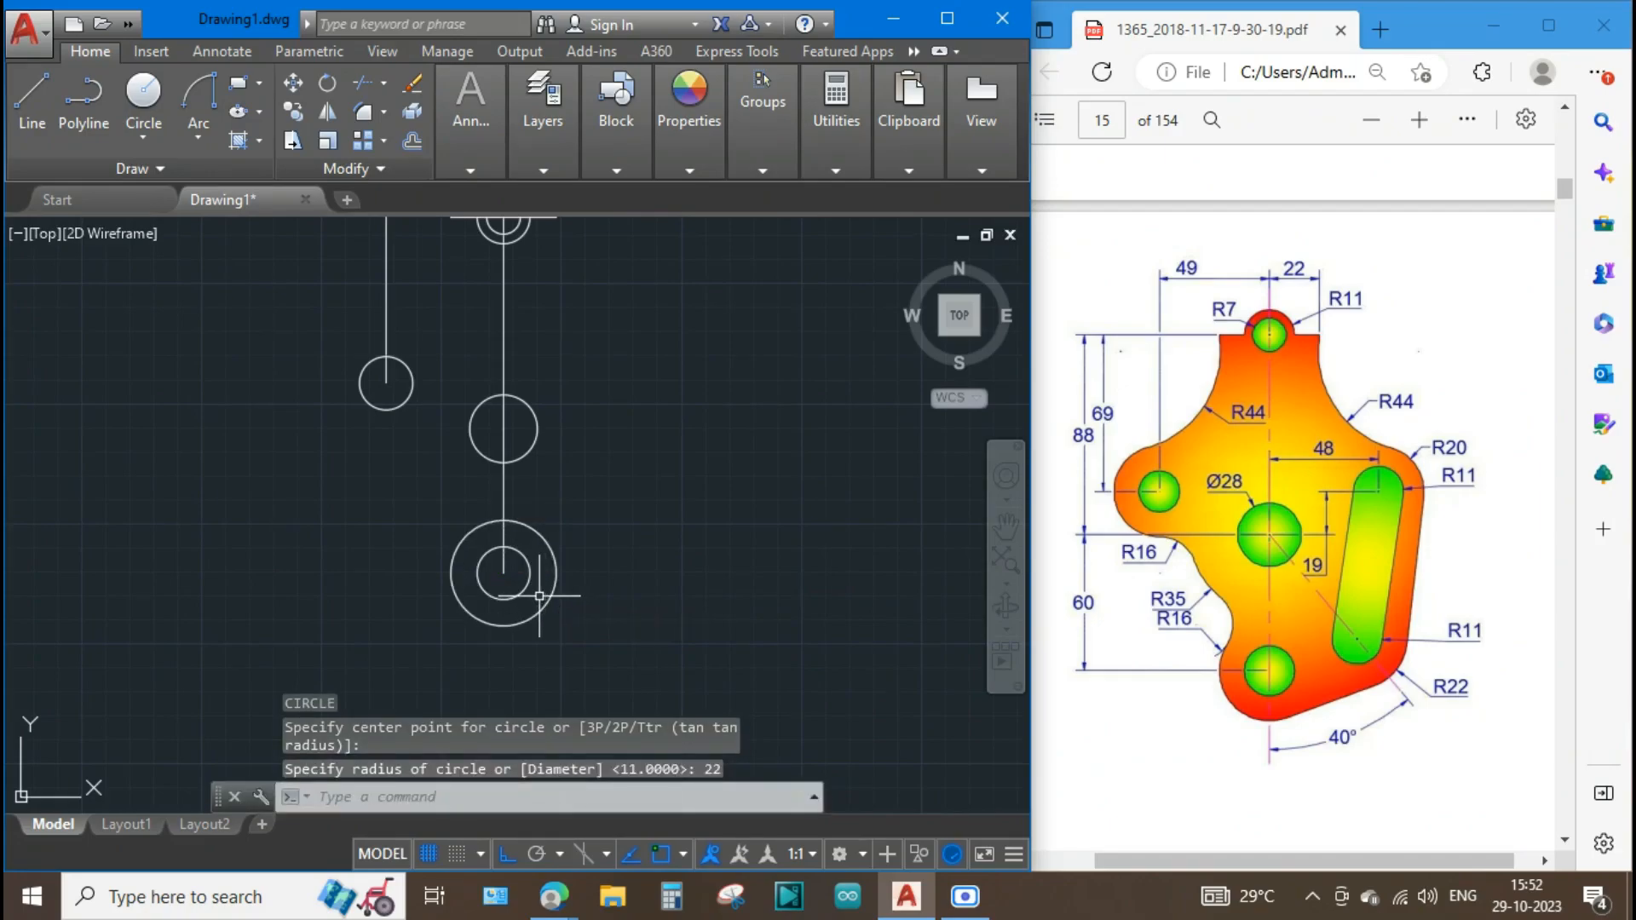
Add a concentric circle of radius 20 around the left radius 11 circle.
key(Return)
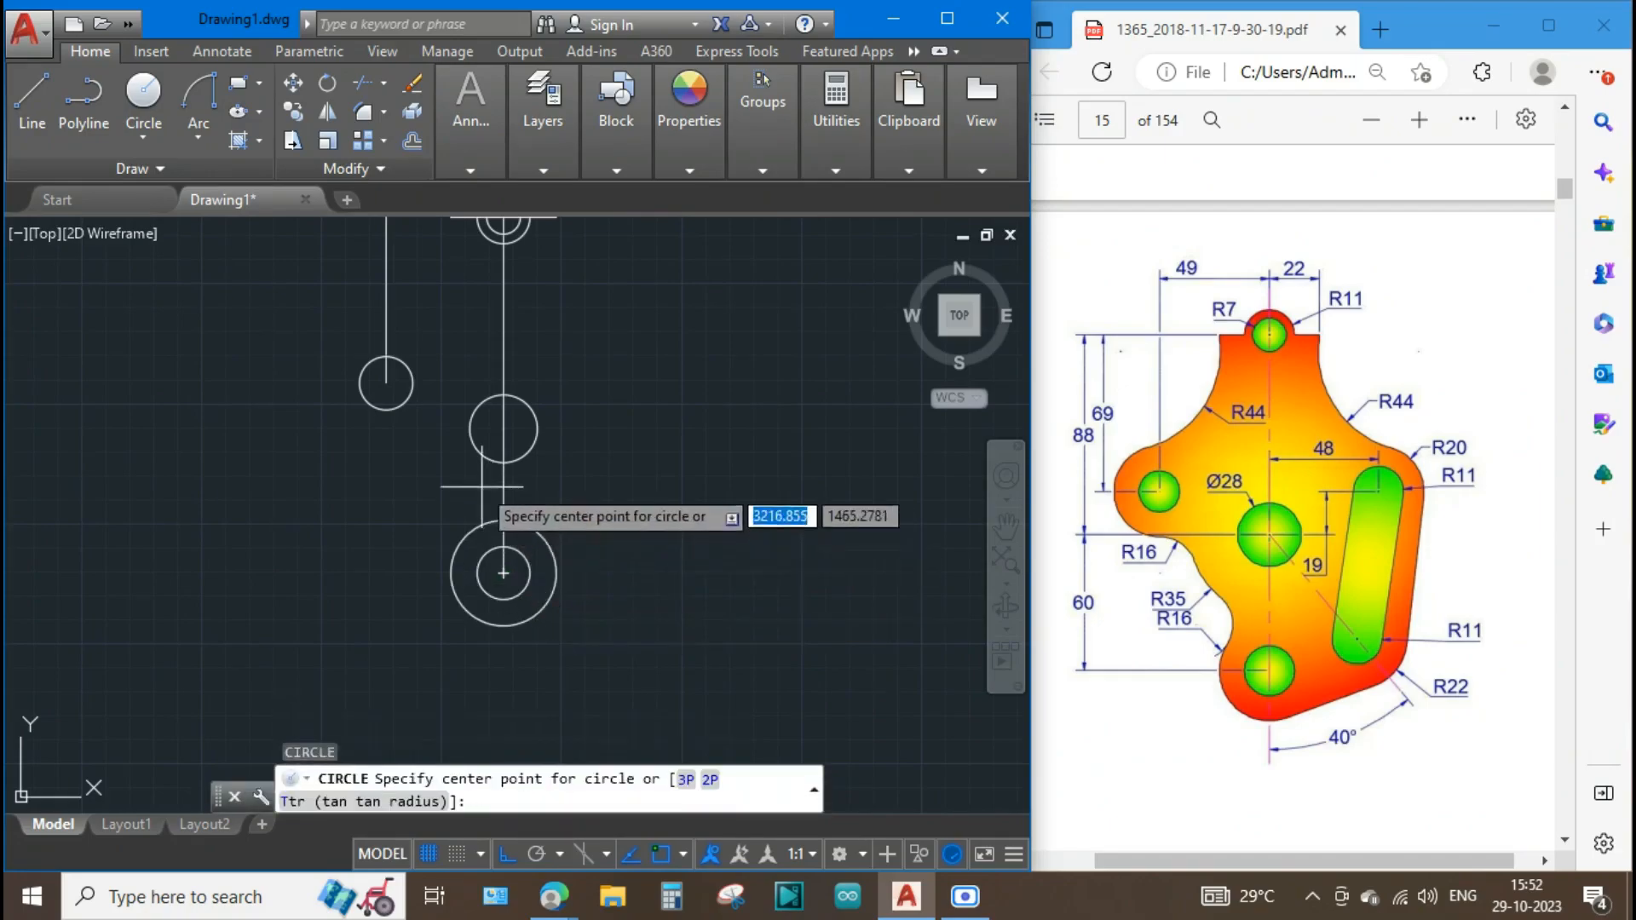
click(385, 383)
text(2)
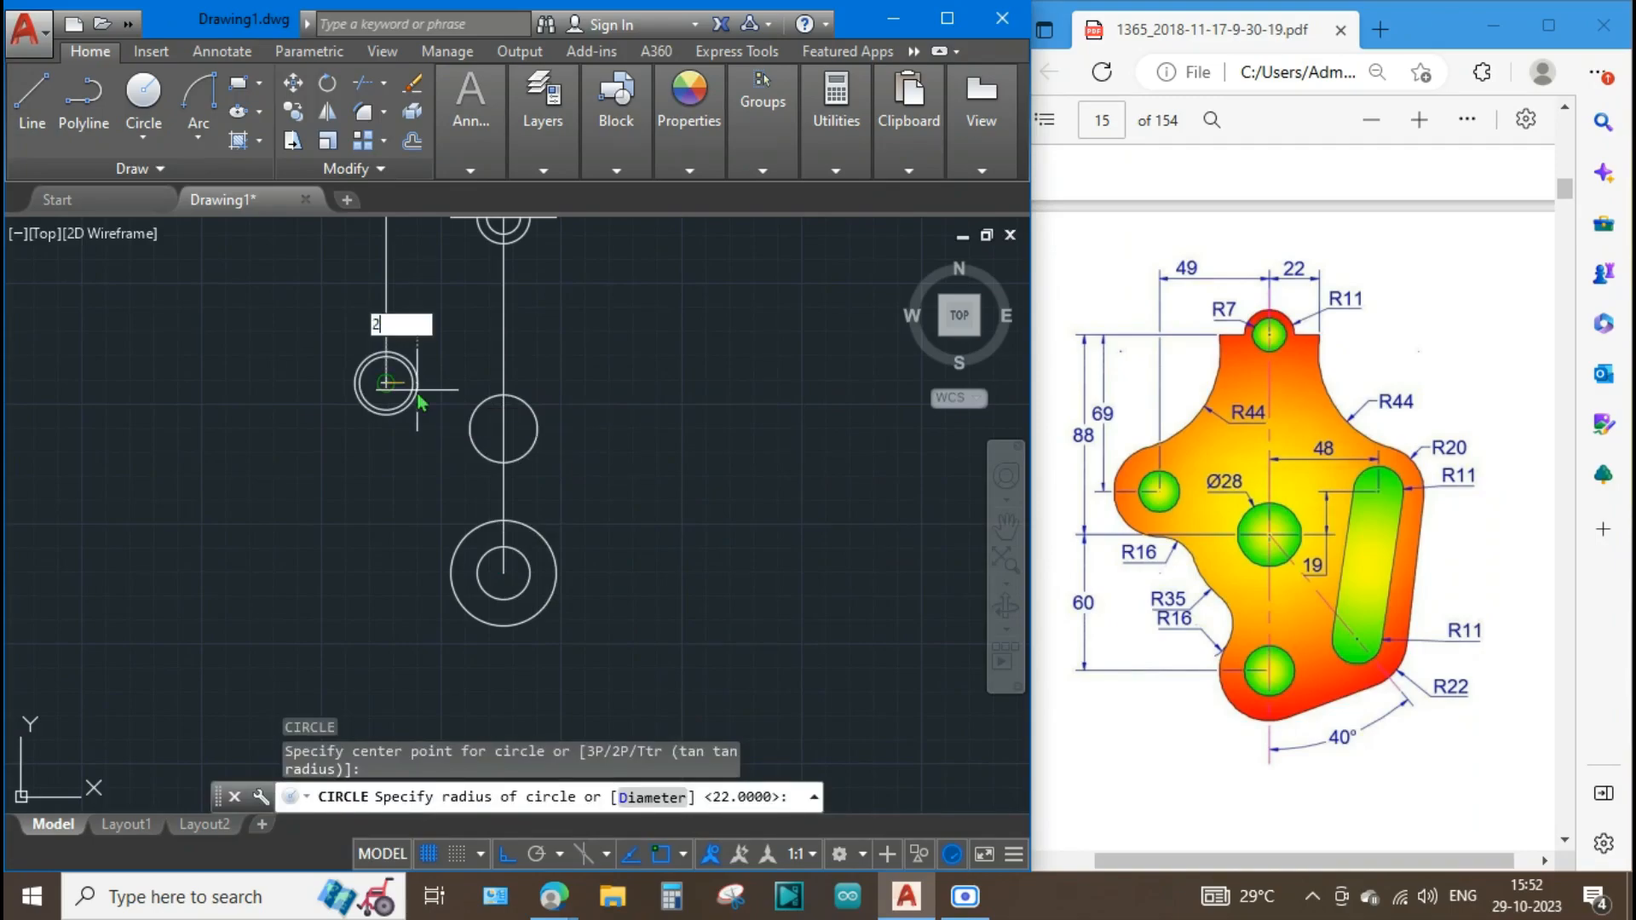
text(0)
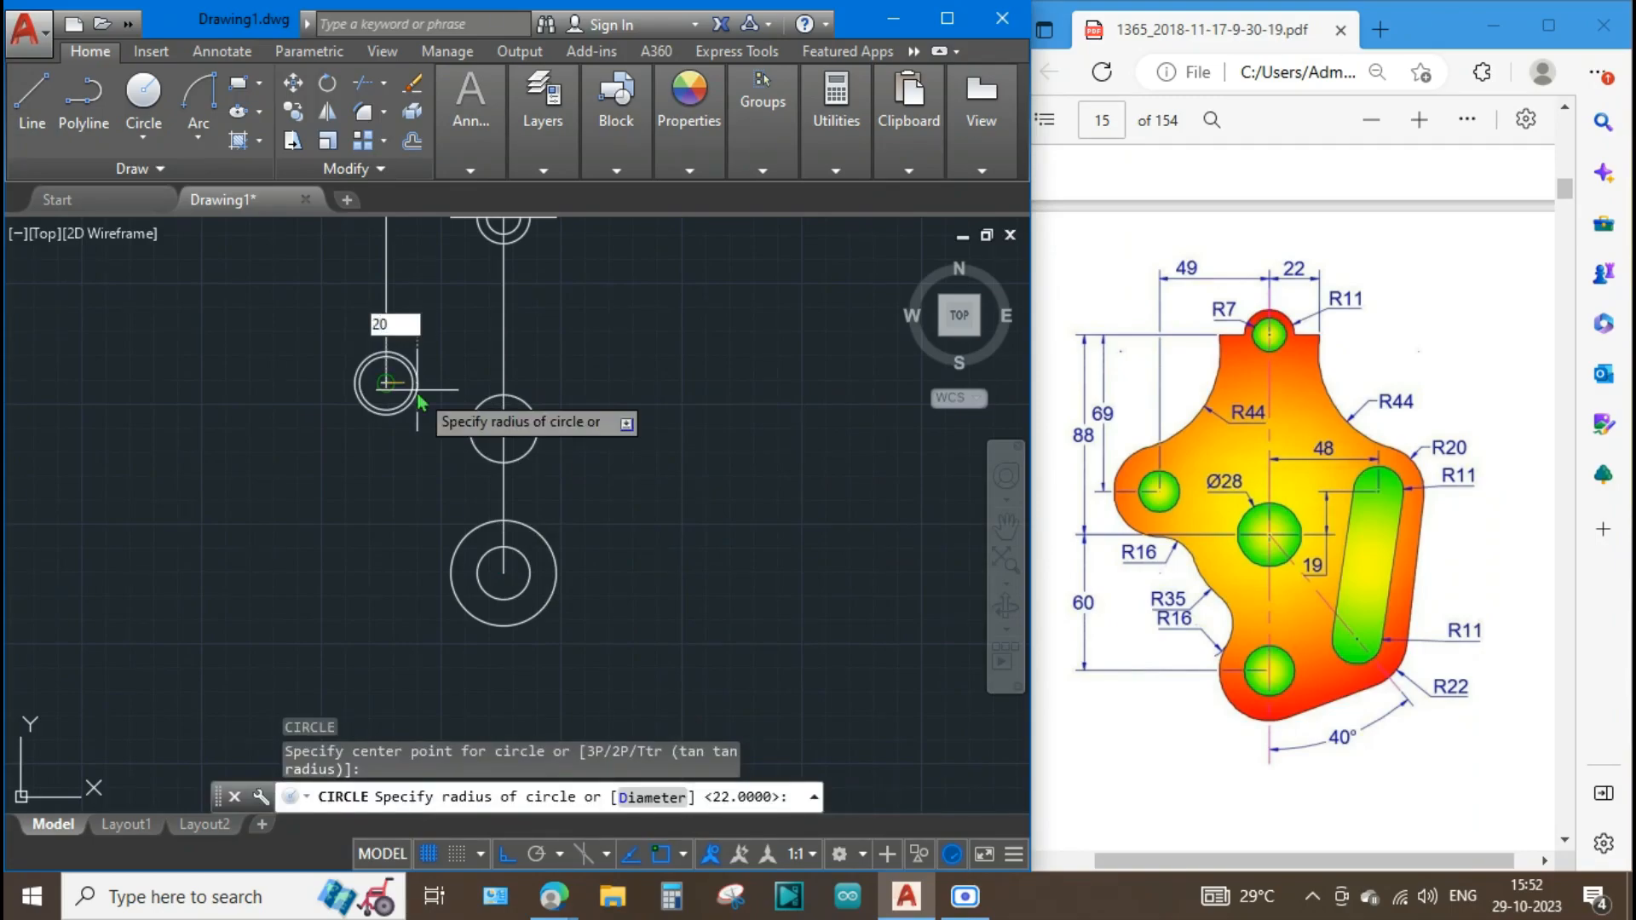
key(Return)
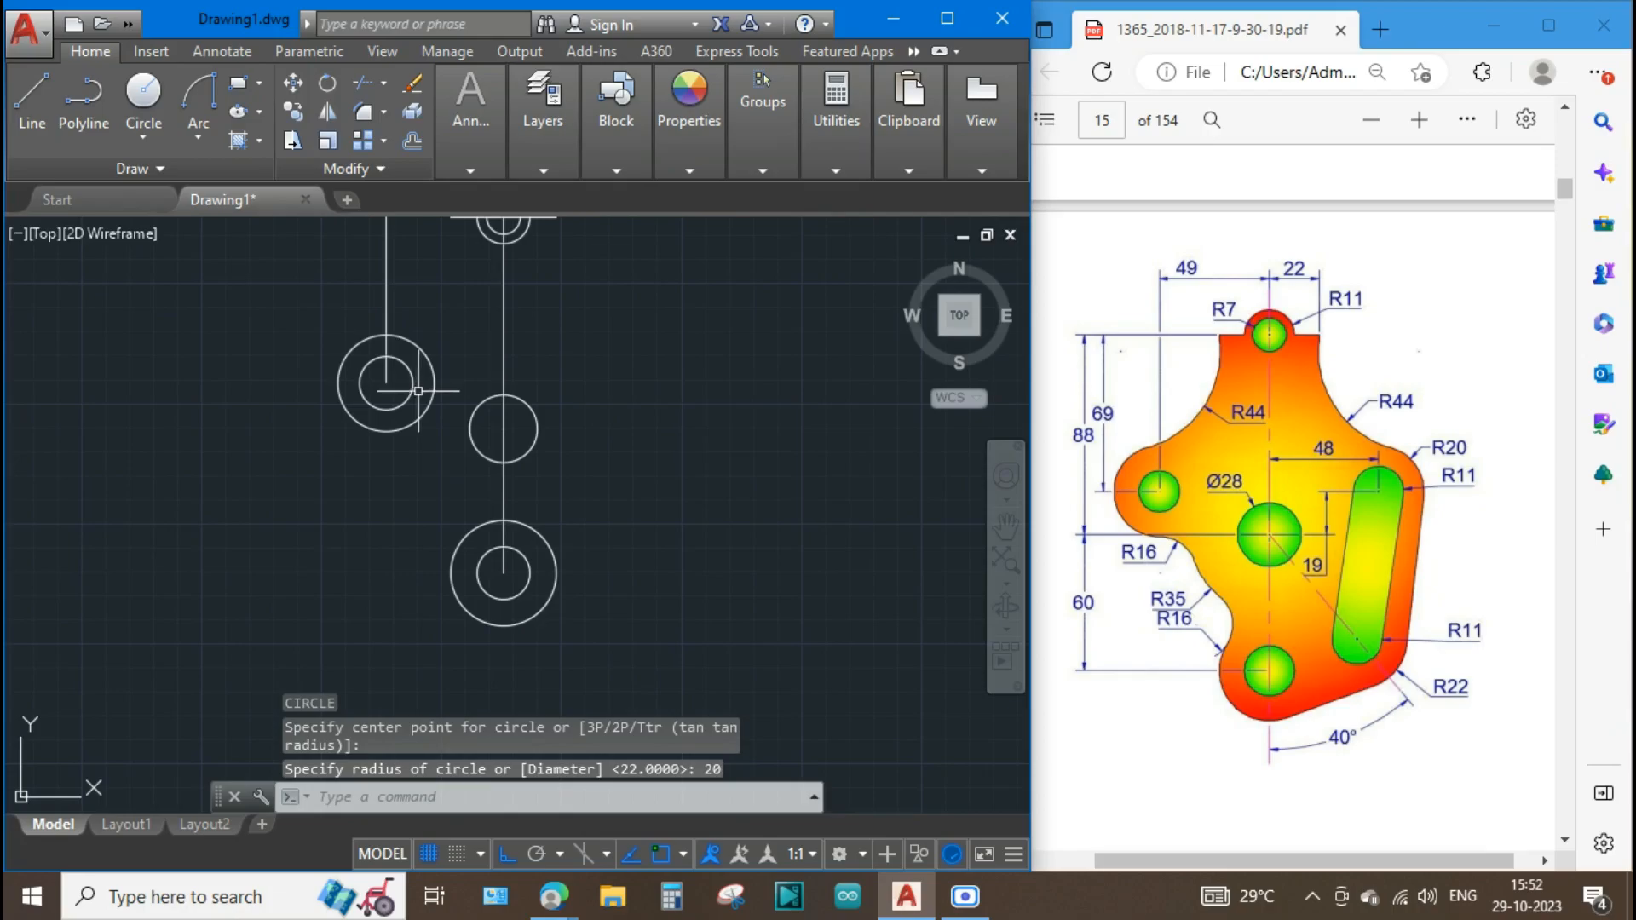
key(Escape)
Erase the left vertical construction line above the concentric circles.
middle_drag(621, 354, 612, 485)
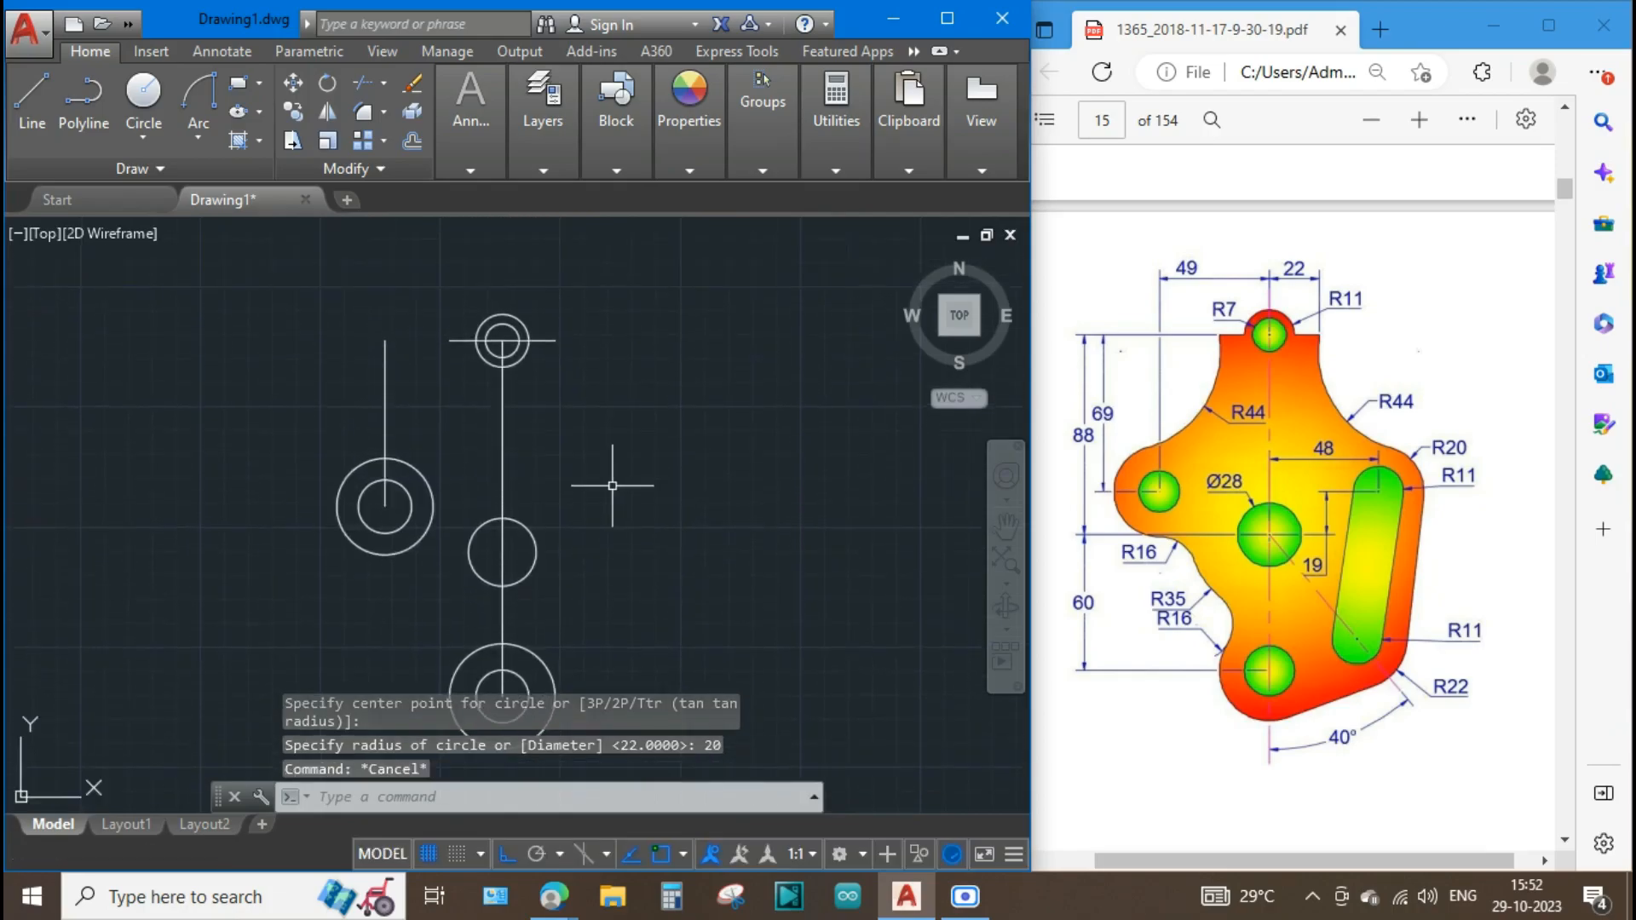
click(386, 419)
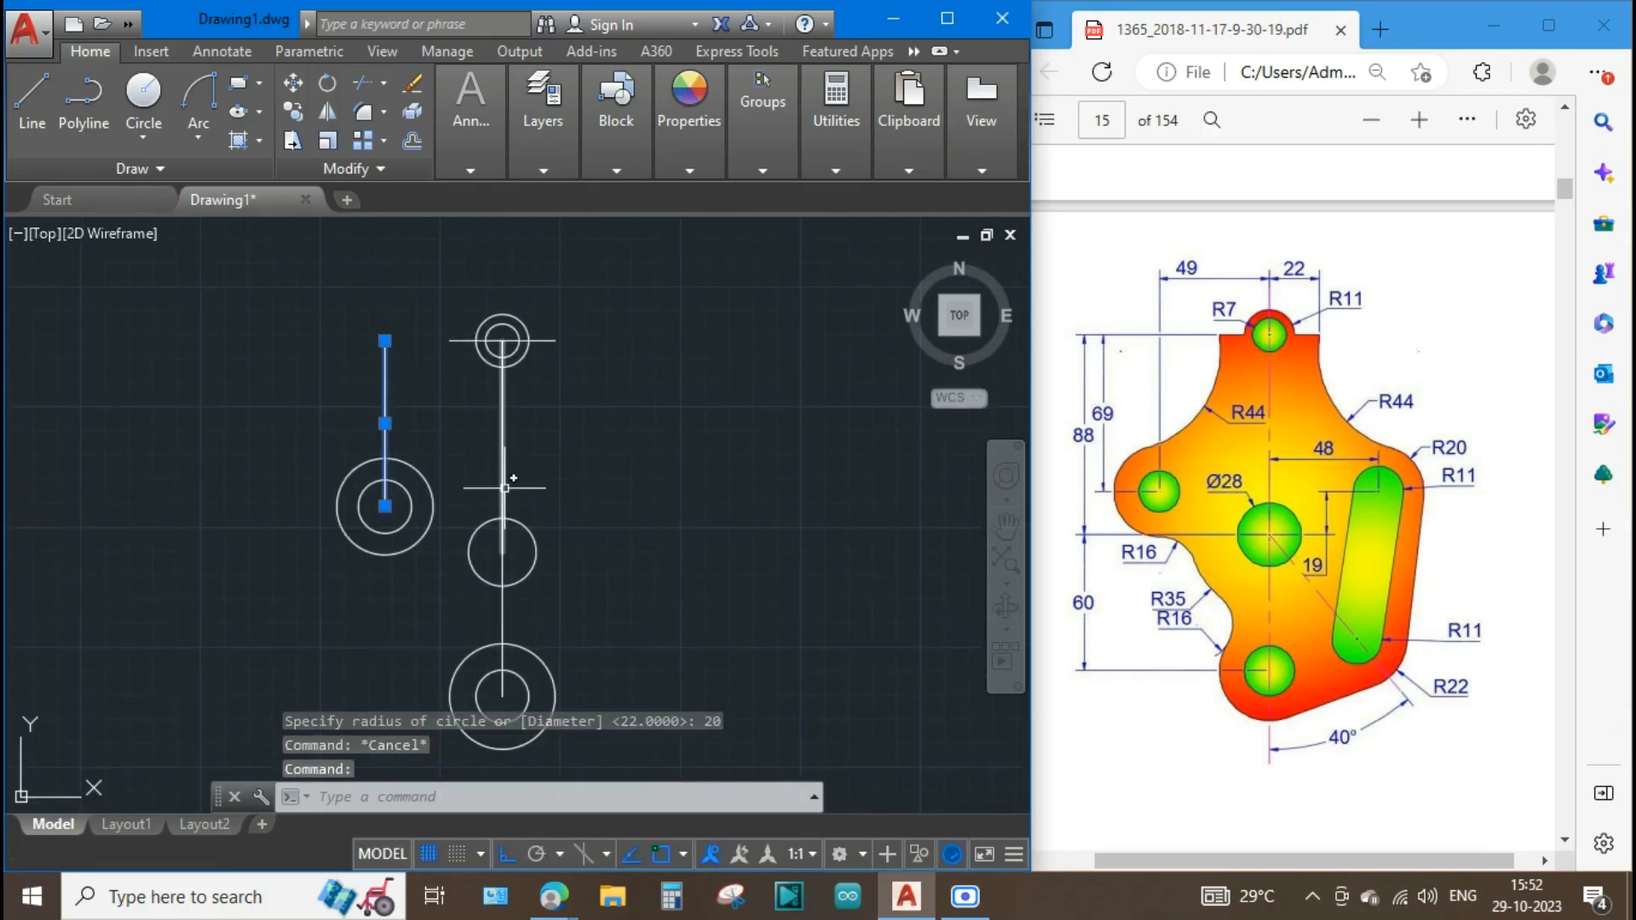
key(Delete)
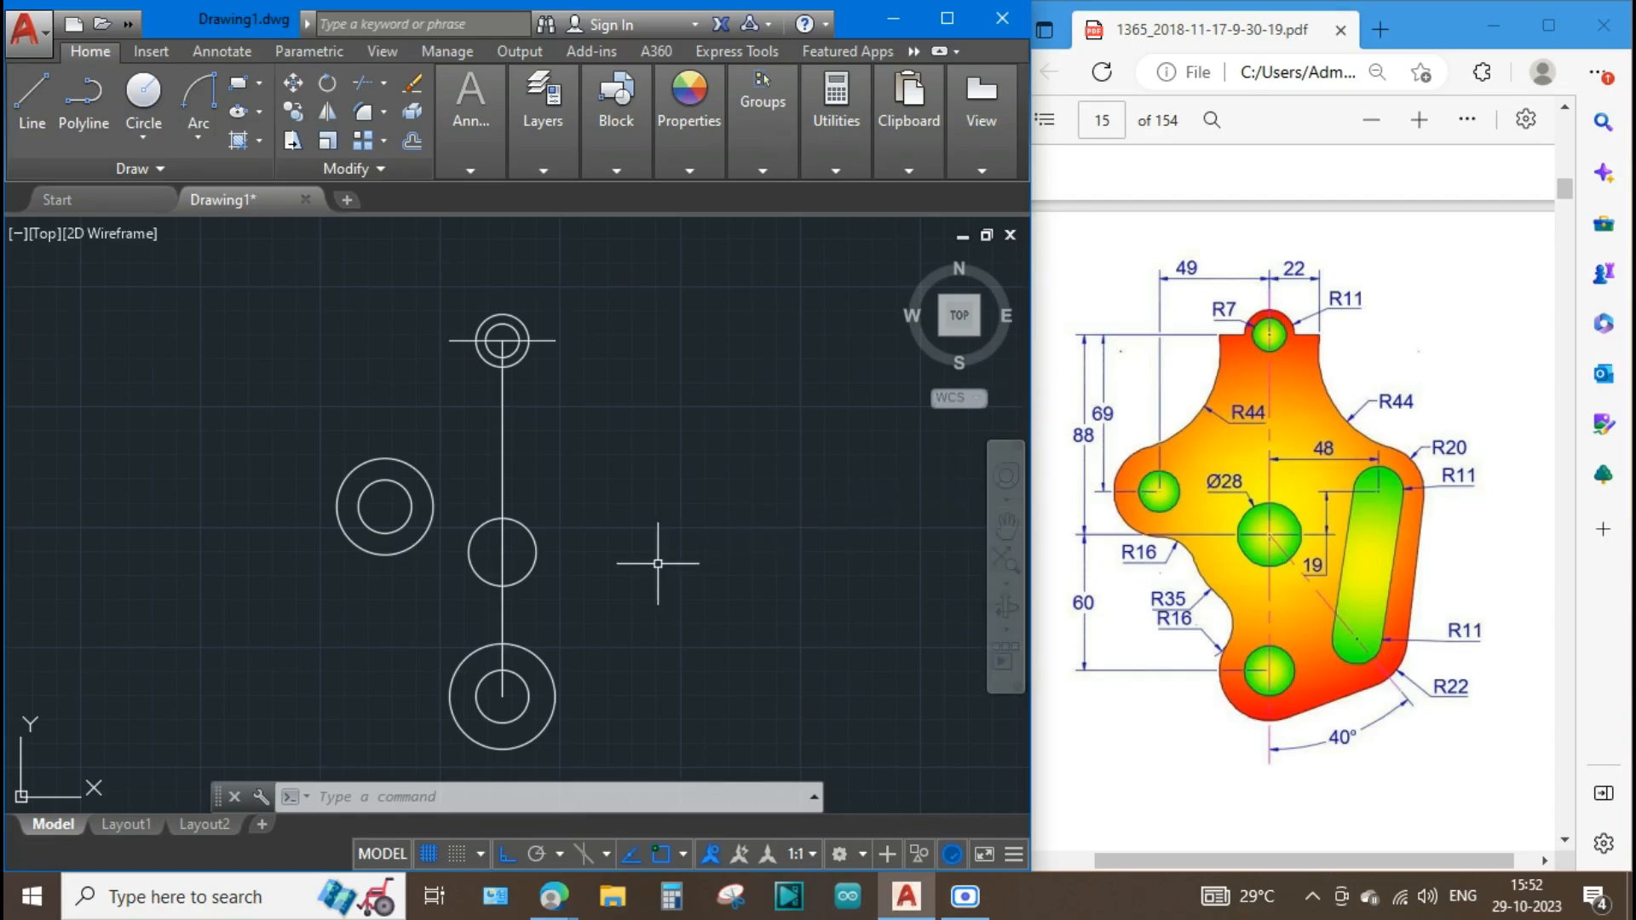
Try a circle of radius 44 tangent to the left outer circle and the upper horizontal line, and erase it again.
text(c)
key(Return)
text(t)
key(Return)
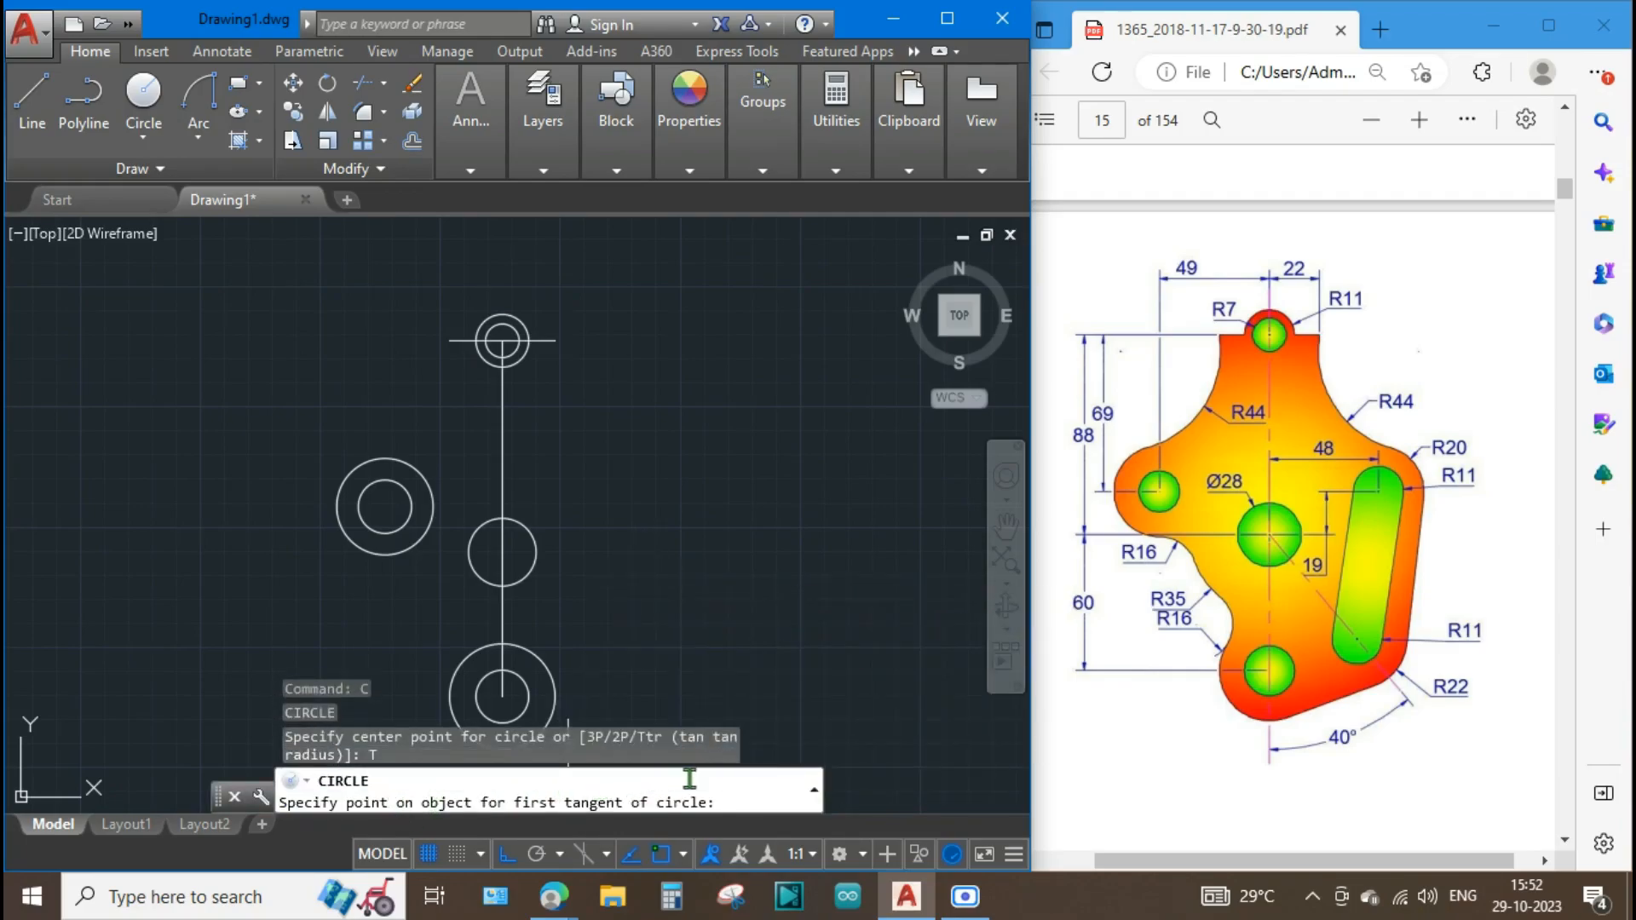
click(388, 464)
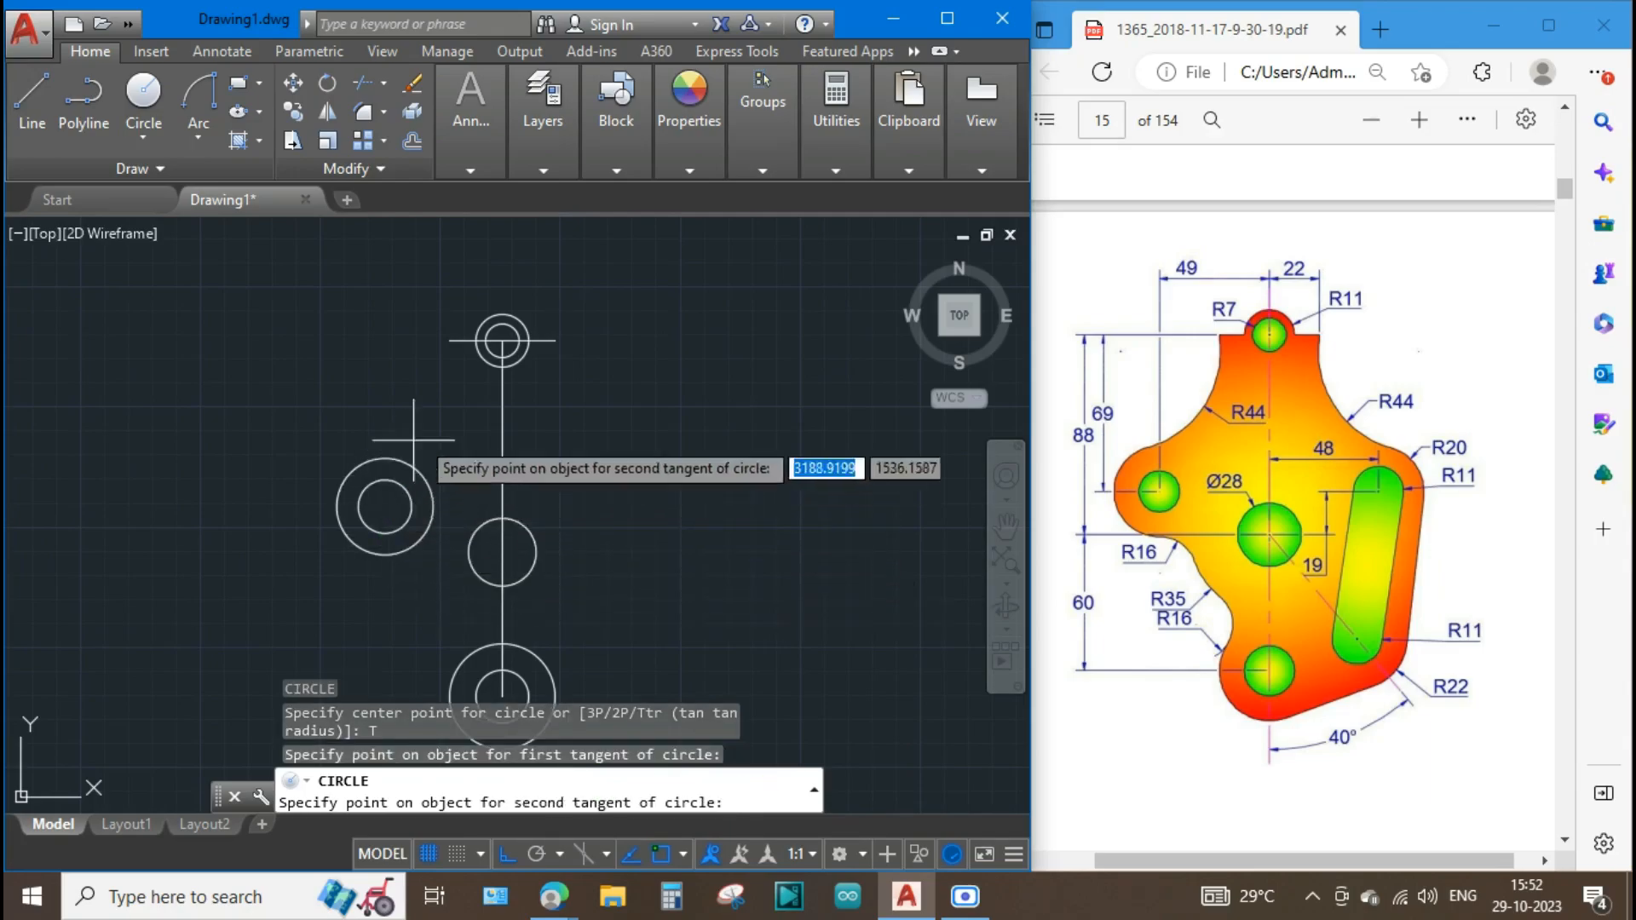
click(450, 339)
text(44)
key(Return)
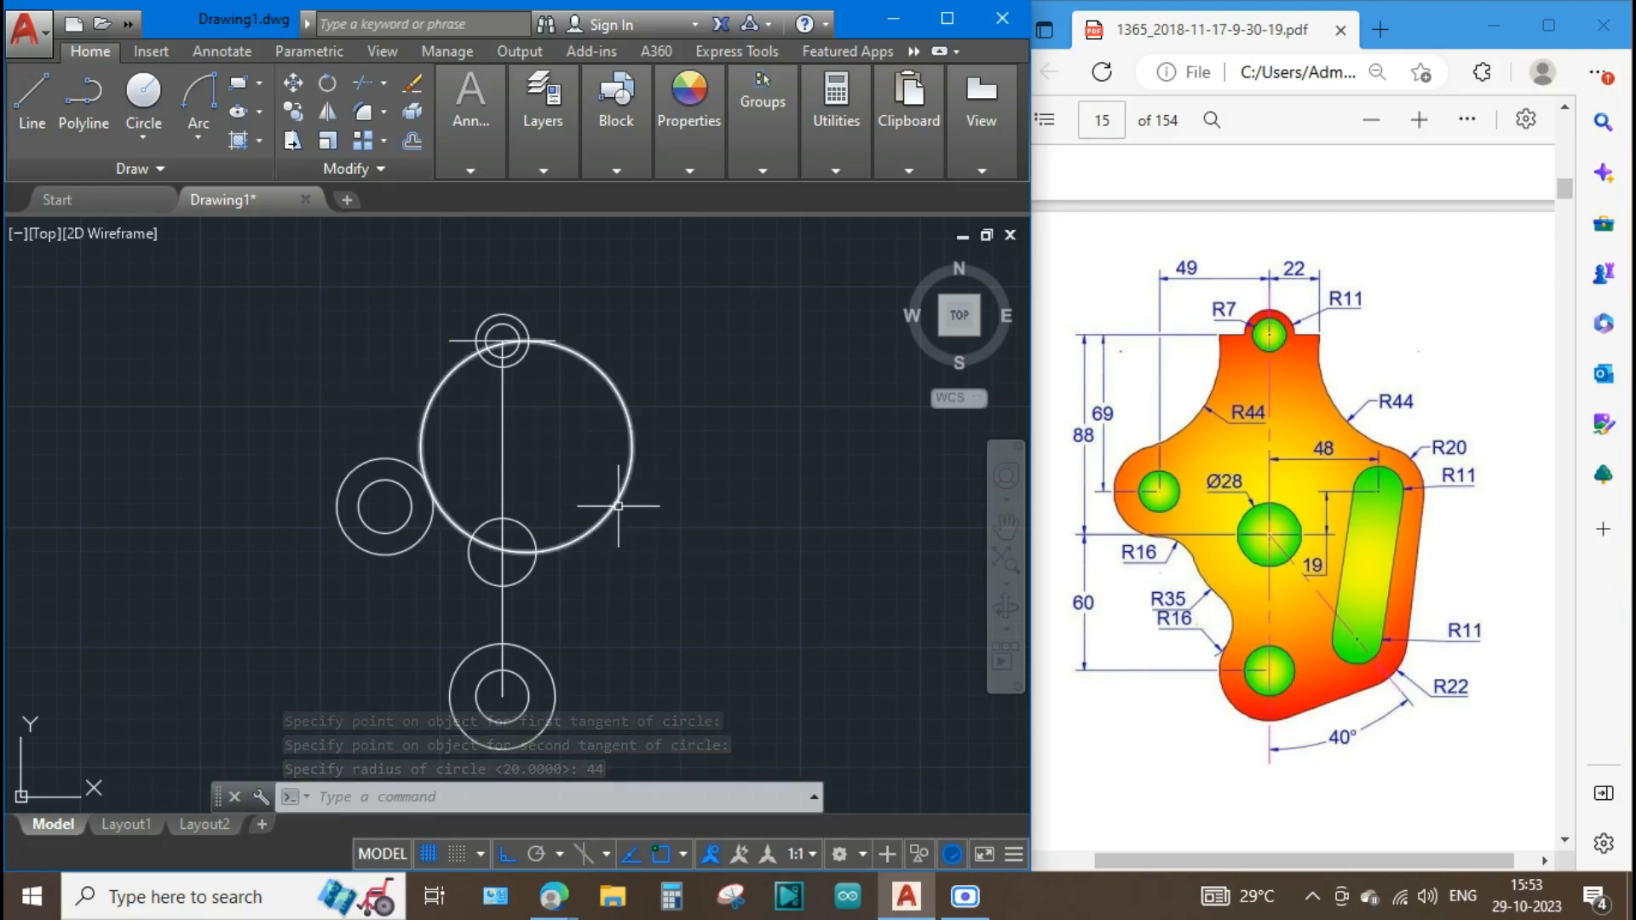
key(Escape)
click(627, 475)
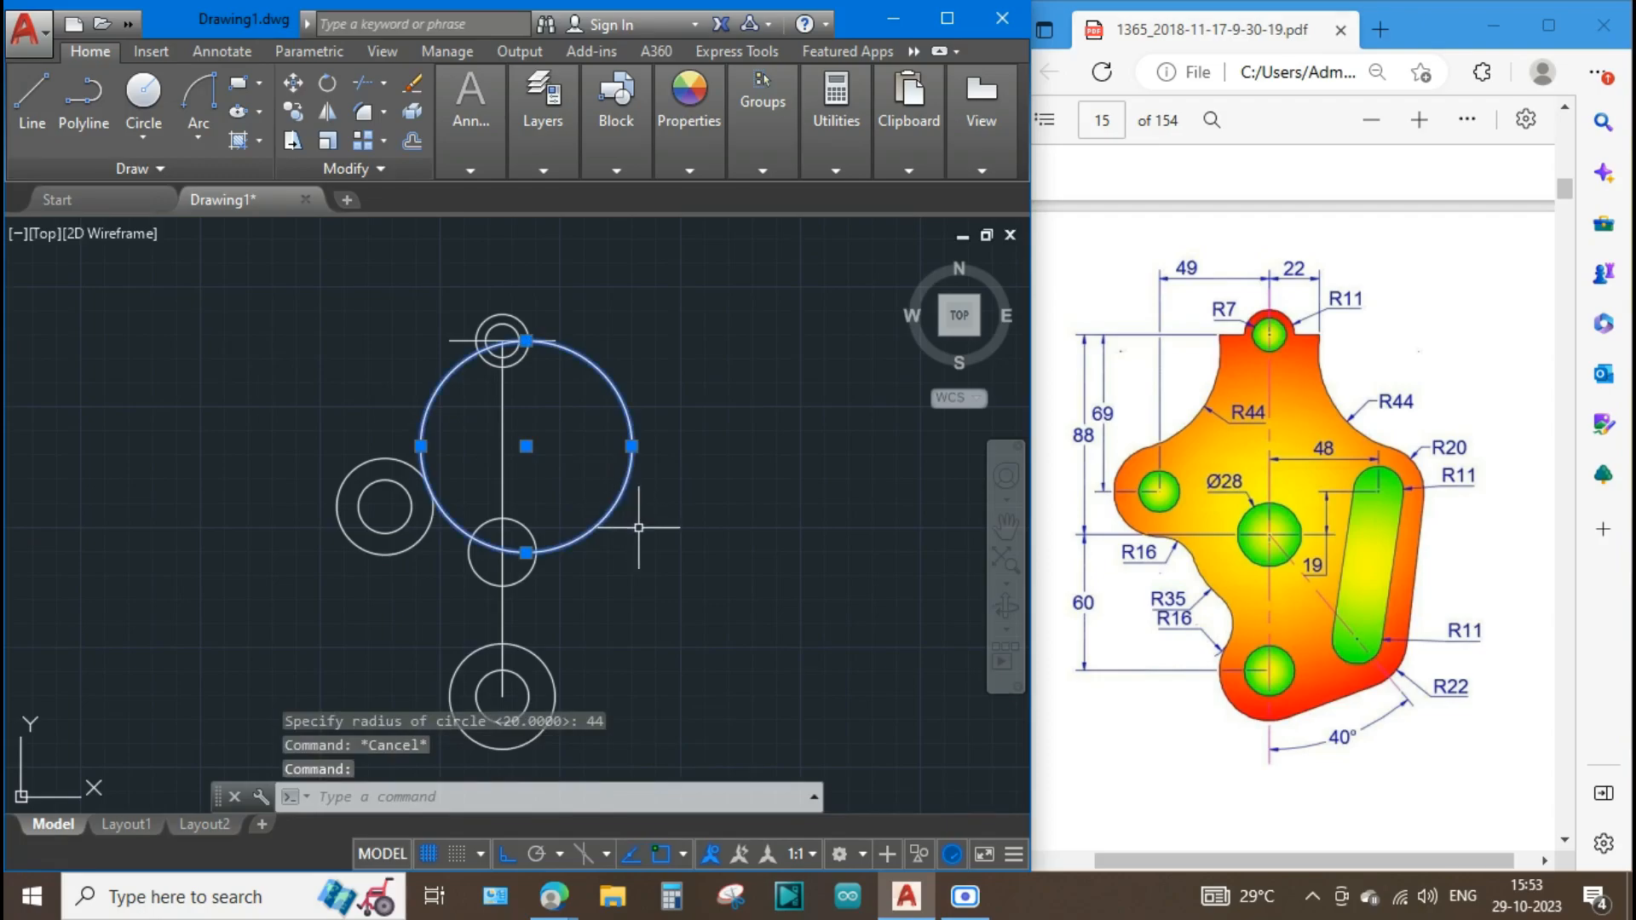
key(Delete)
text(f)
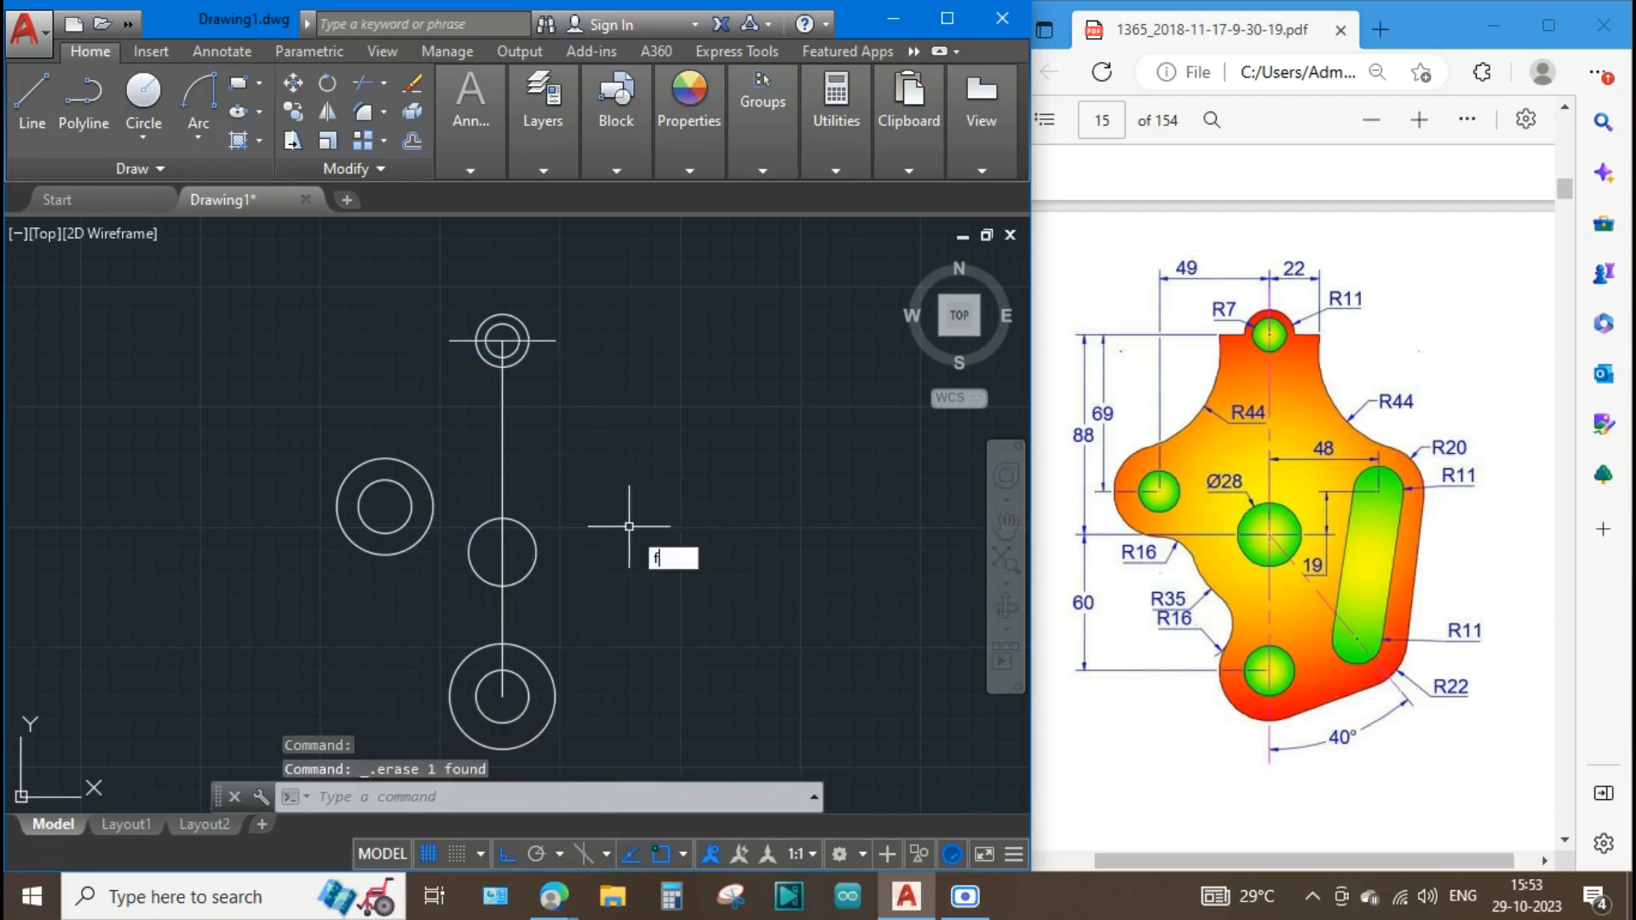
key(Return)
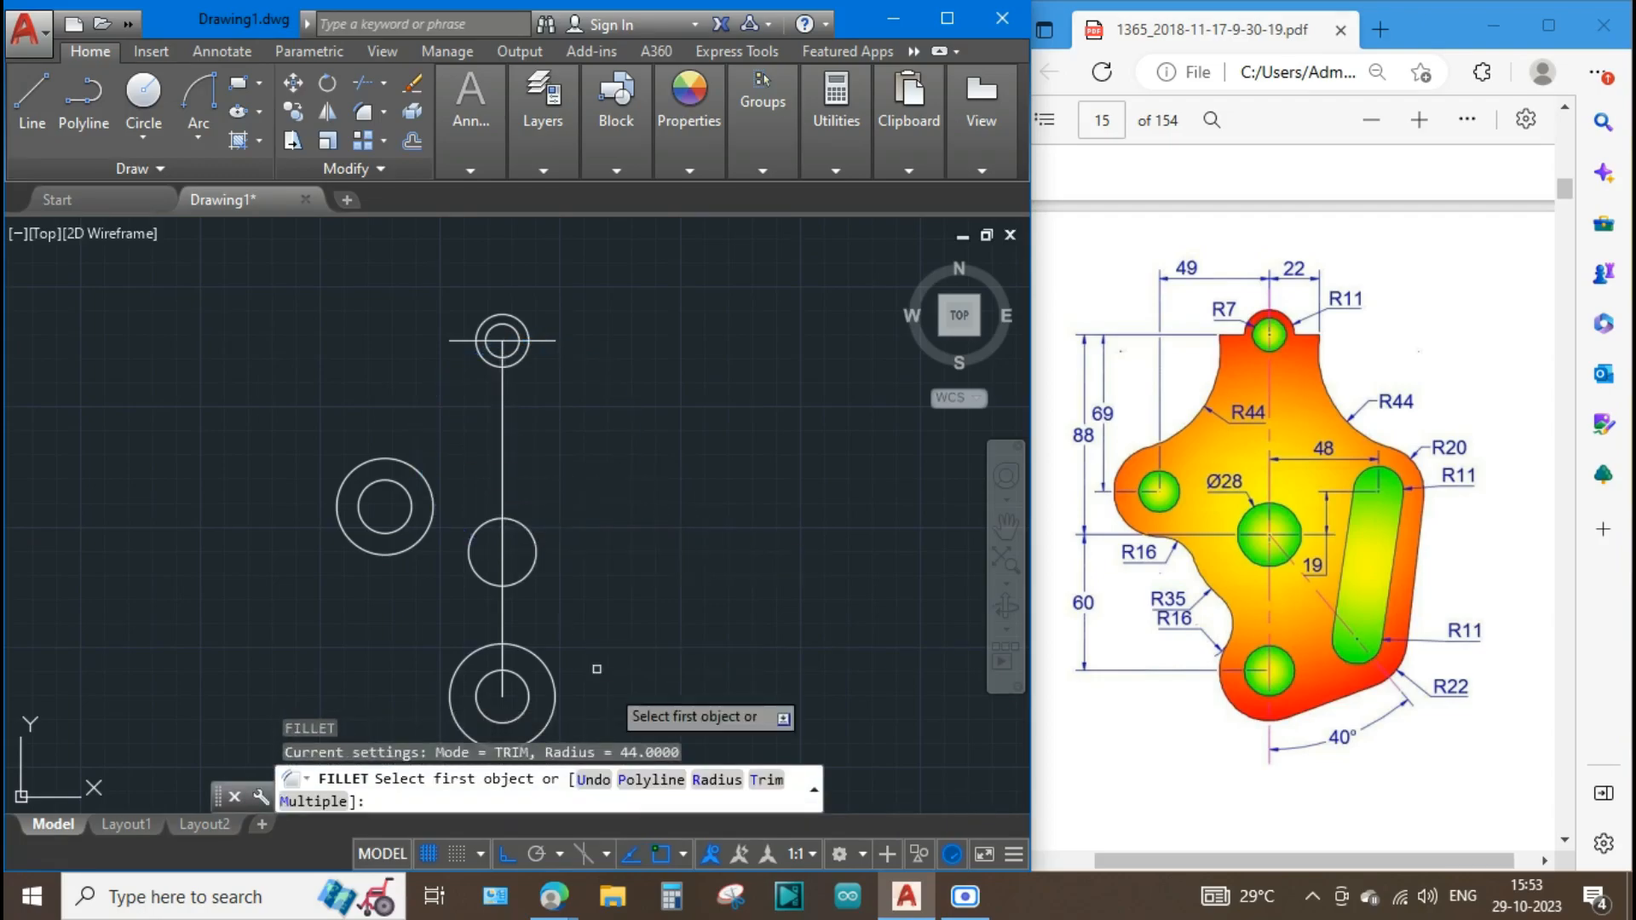
click(718, 788)
text(4)
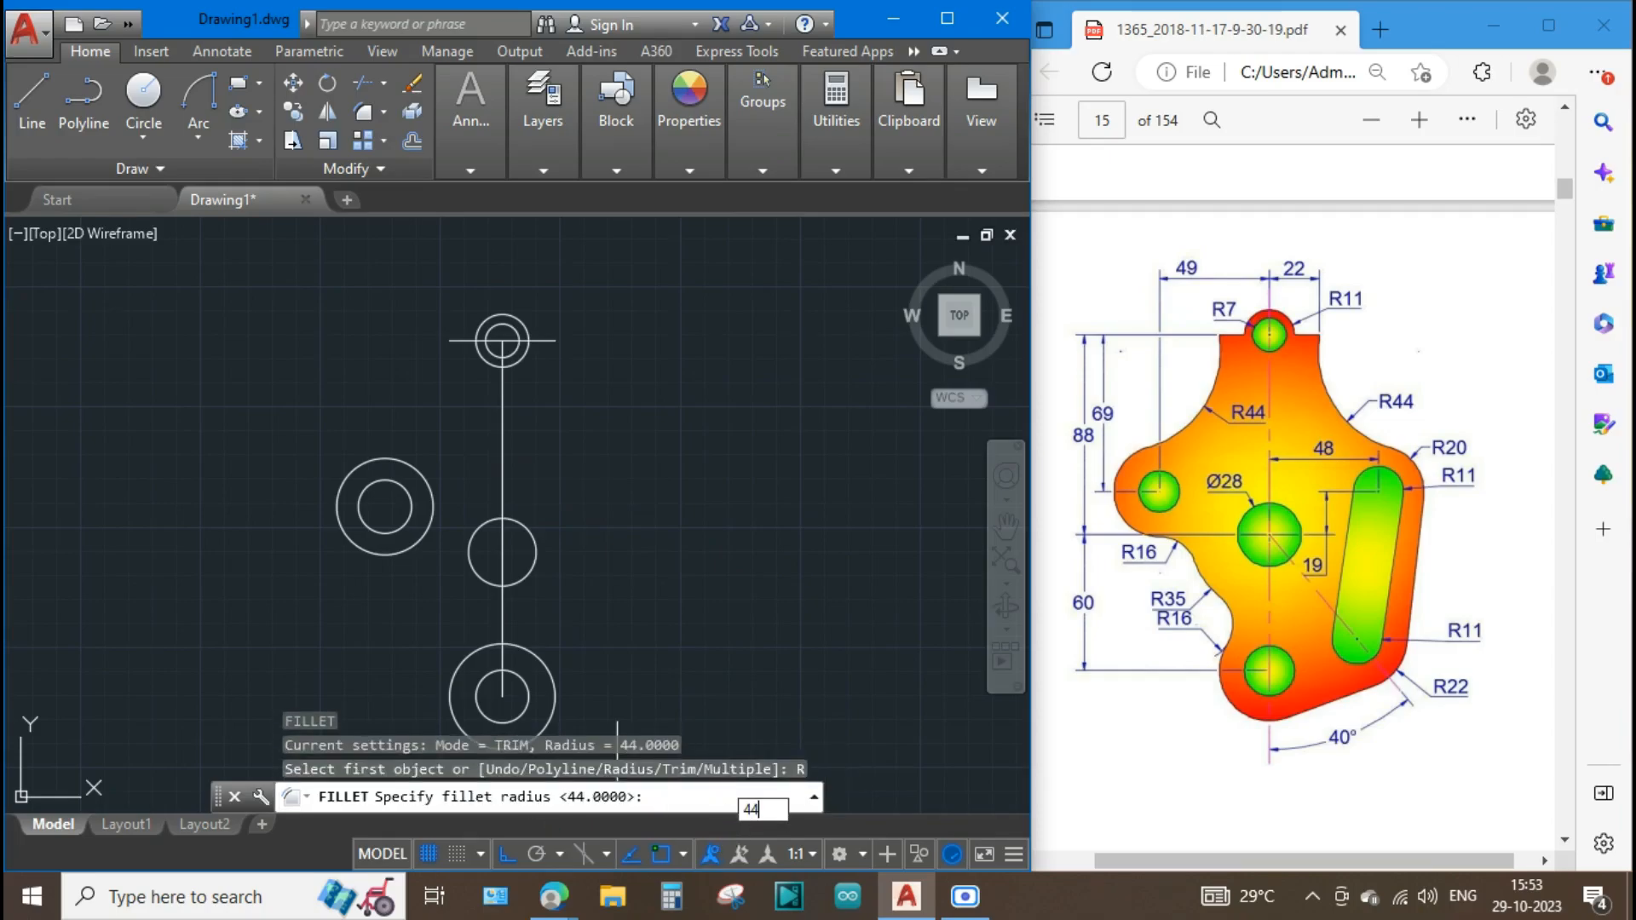
text(4)
key(Return)
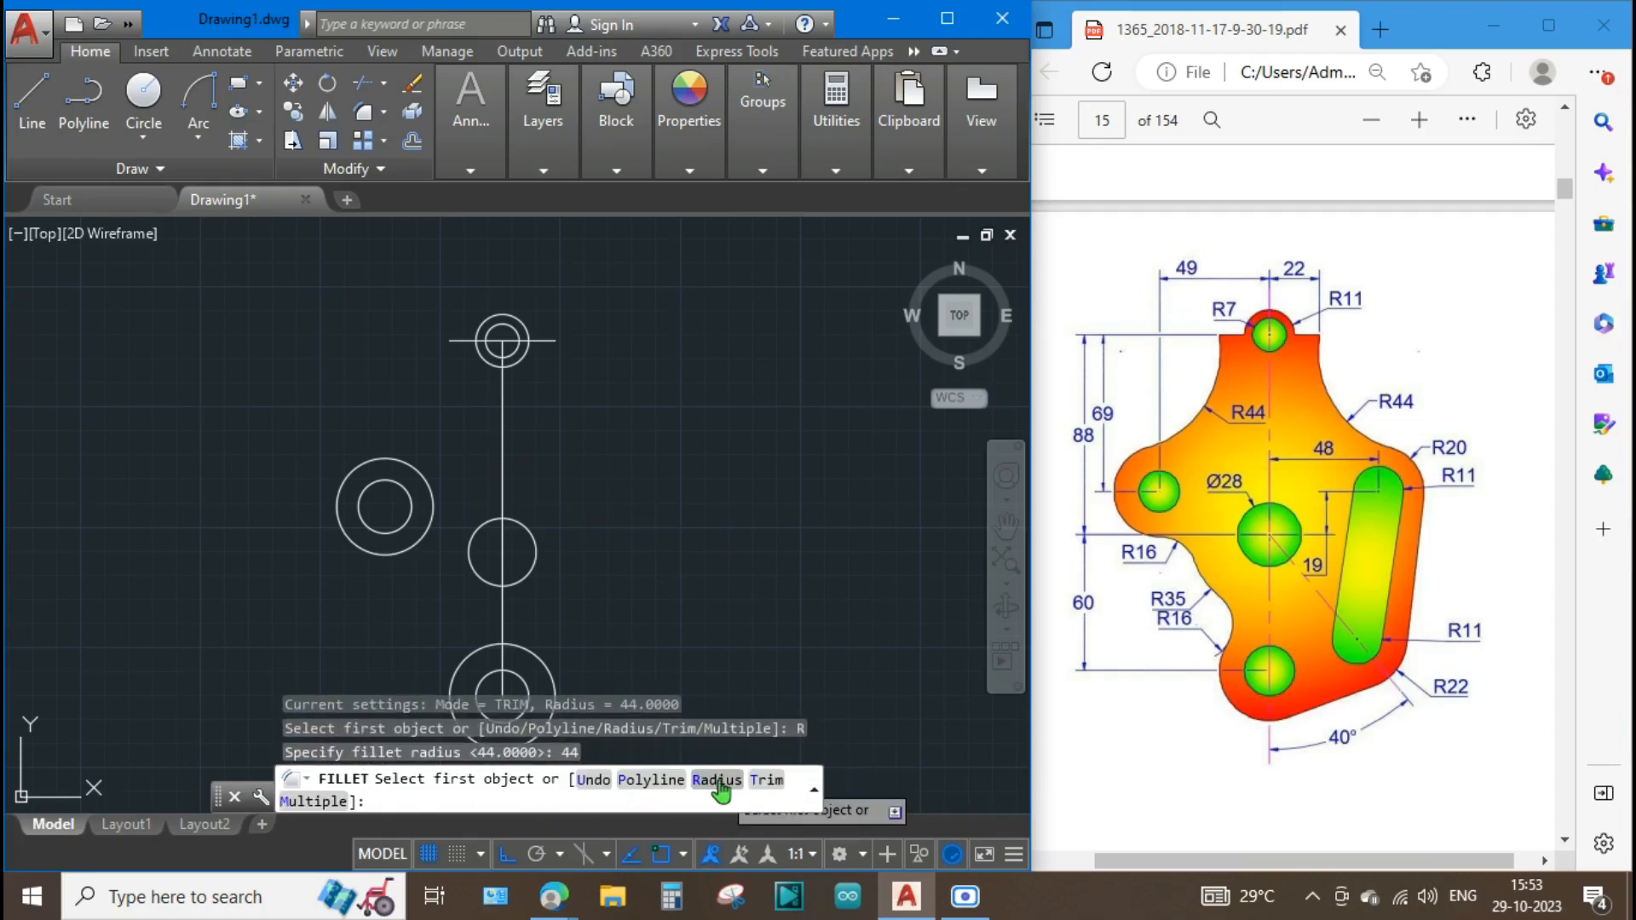
click(385, 459)
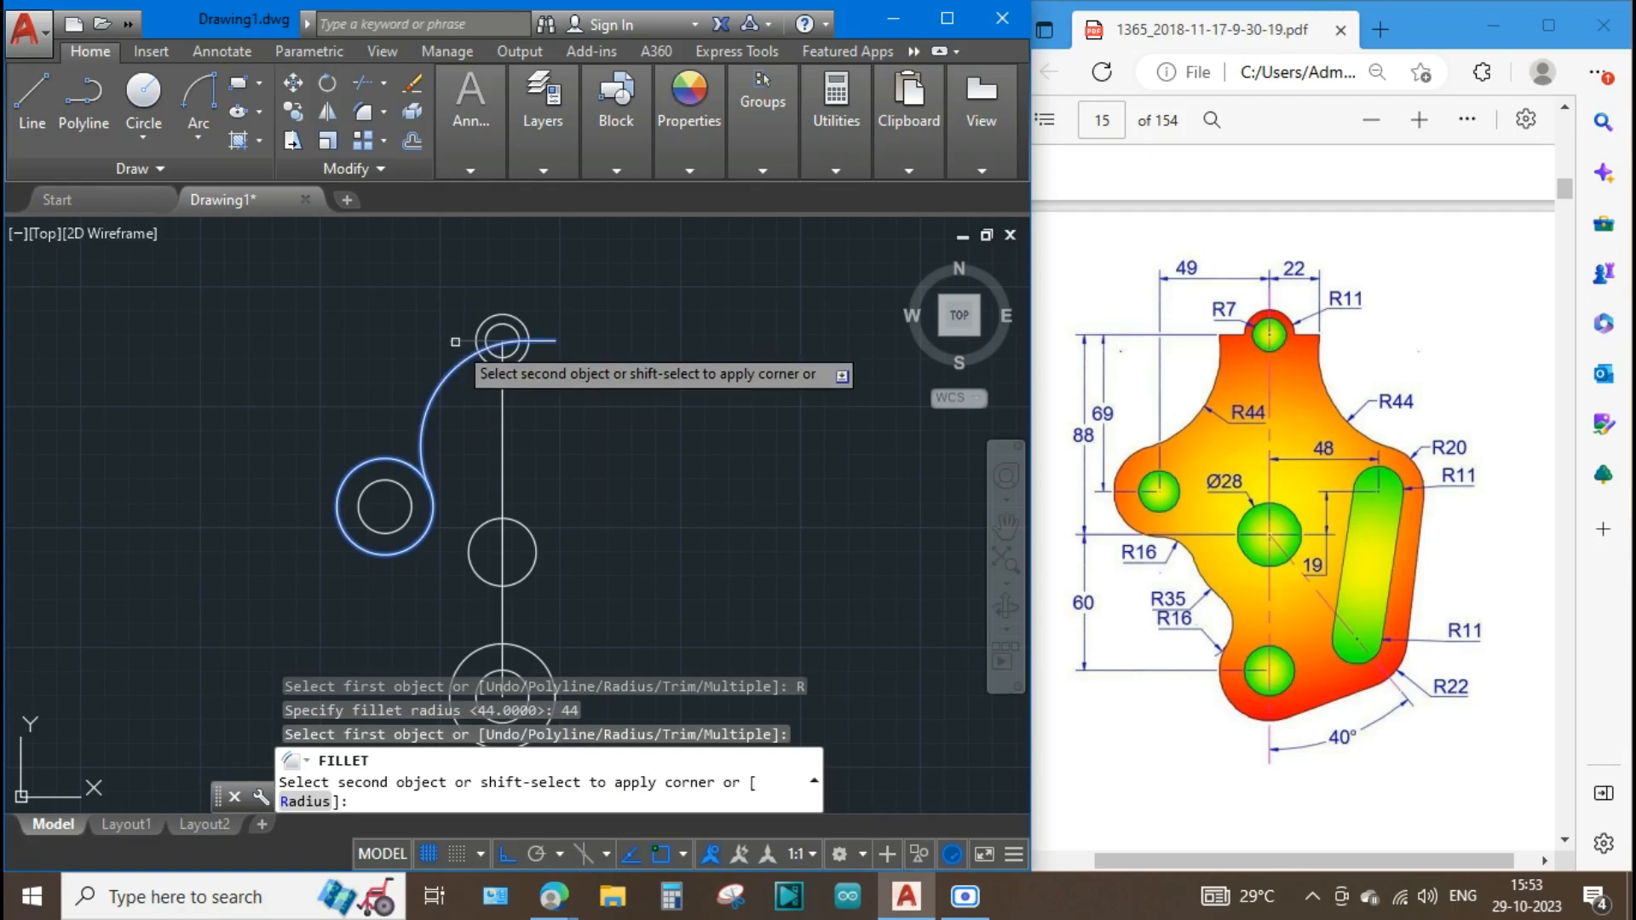
key(Escape)
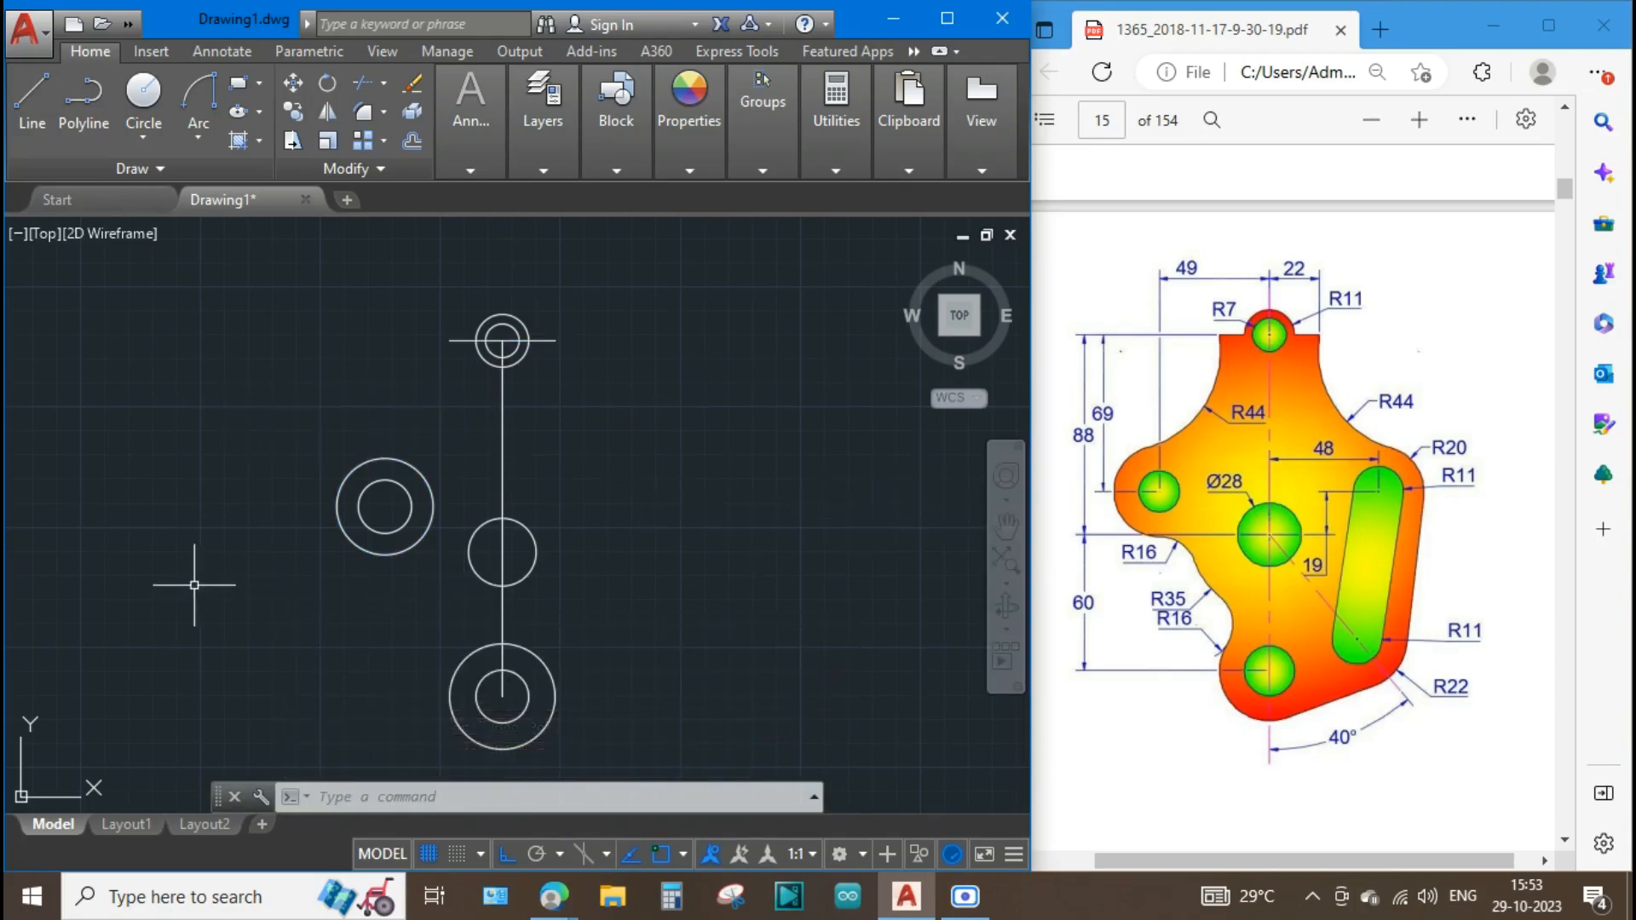
Draw a vertical construction line from the left concentric circles' centre up past the outer circle.
text(l)
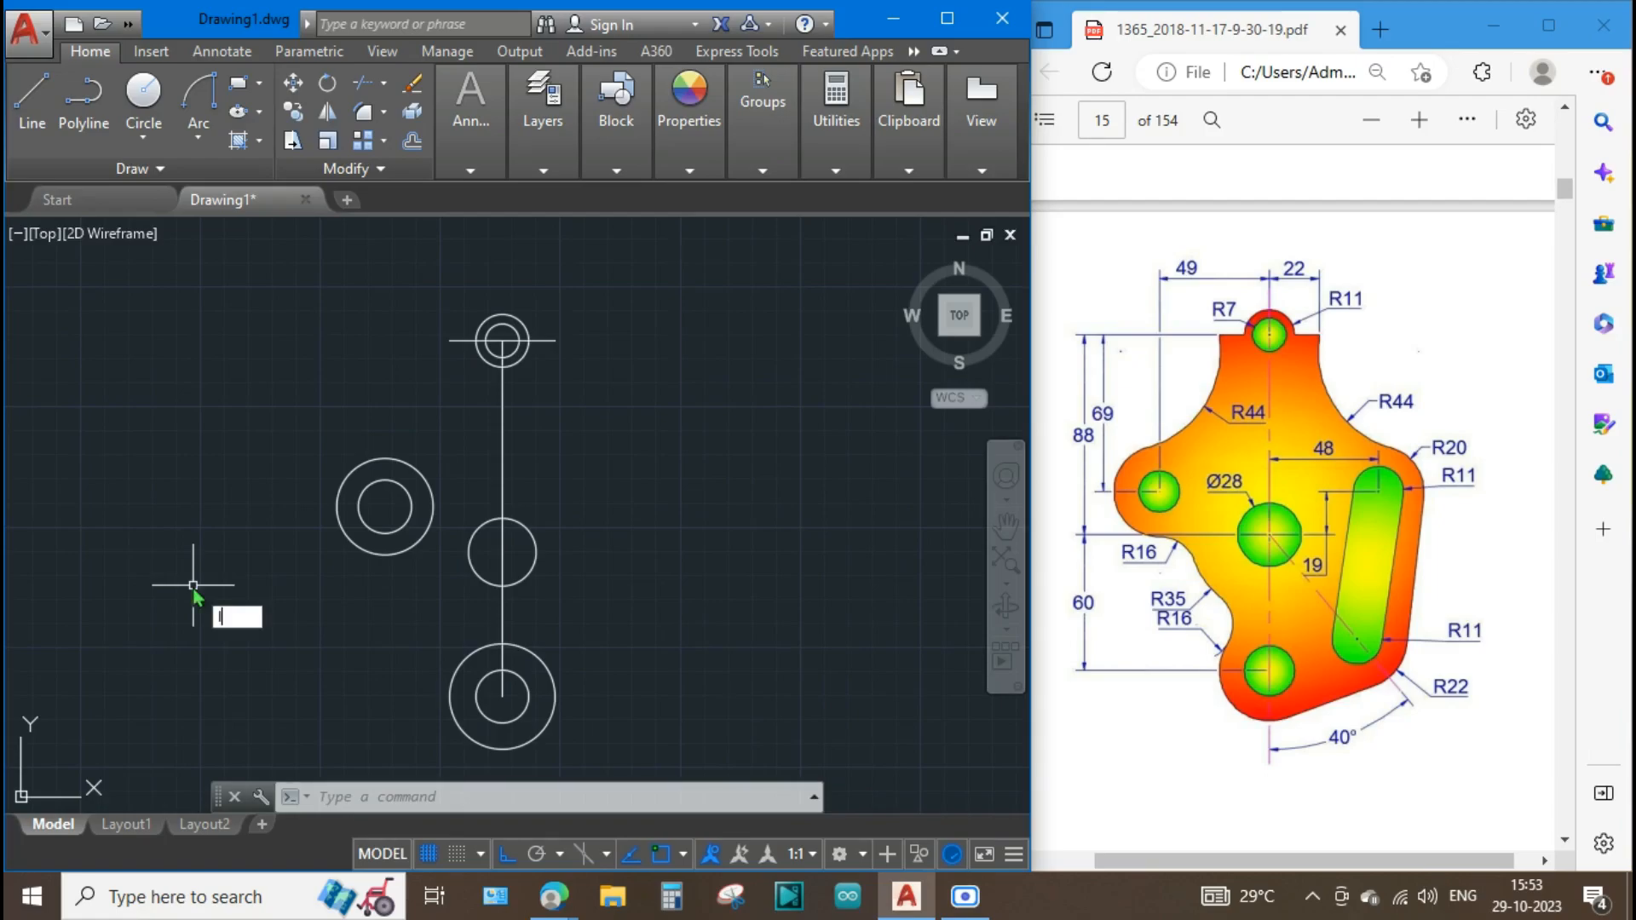
key(Return)
click(385, 506)
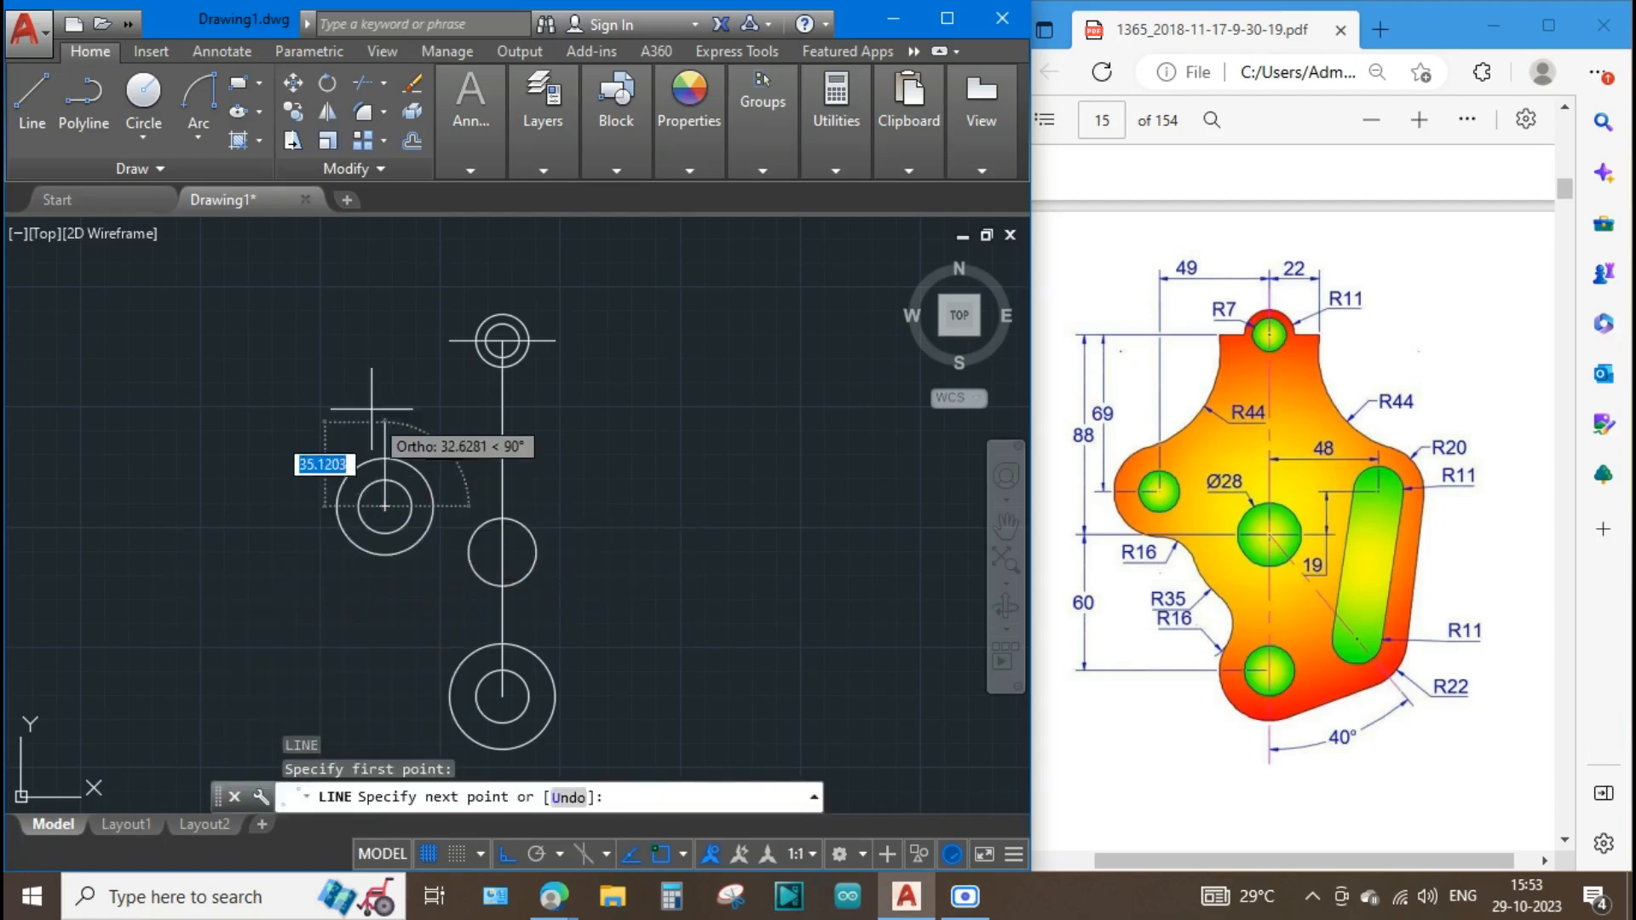
click(385, 415)
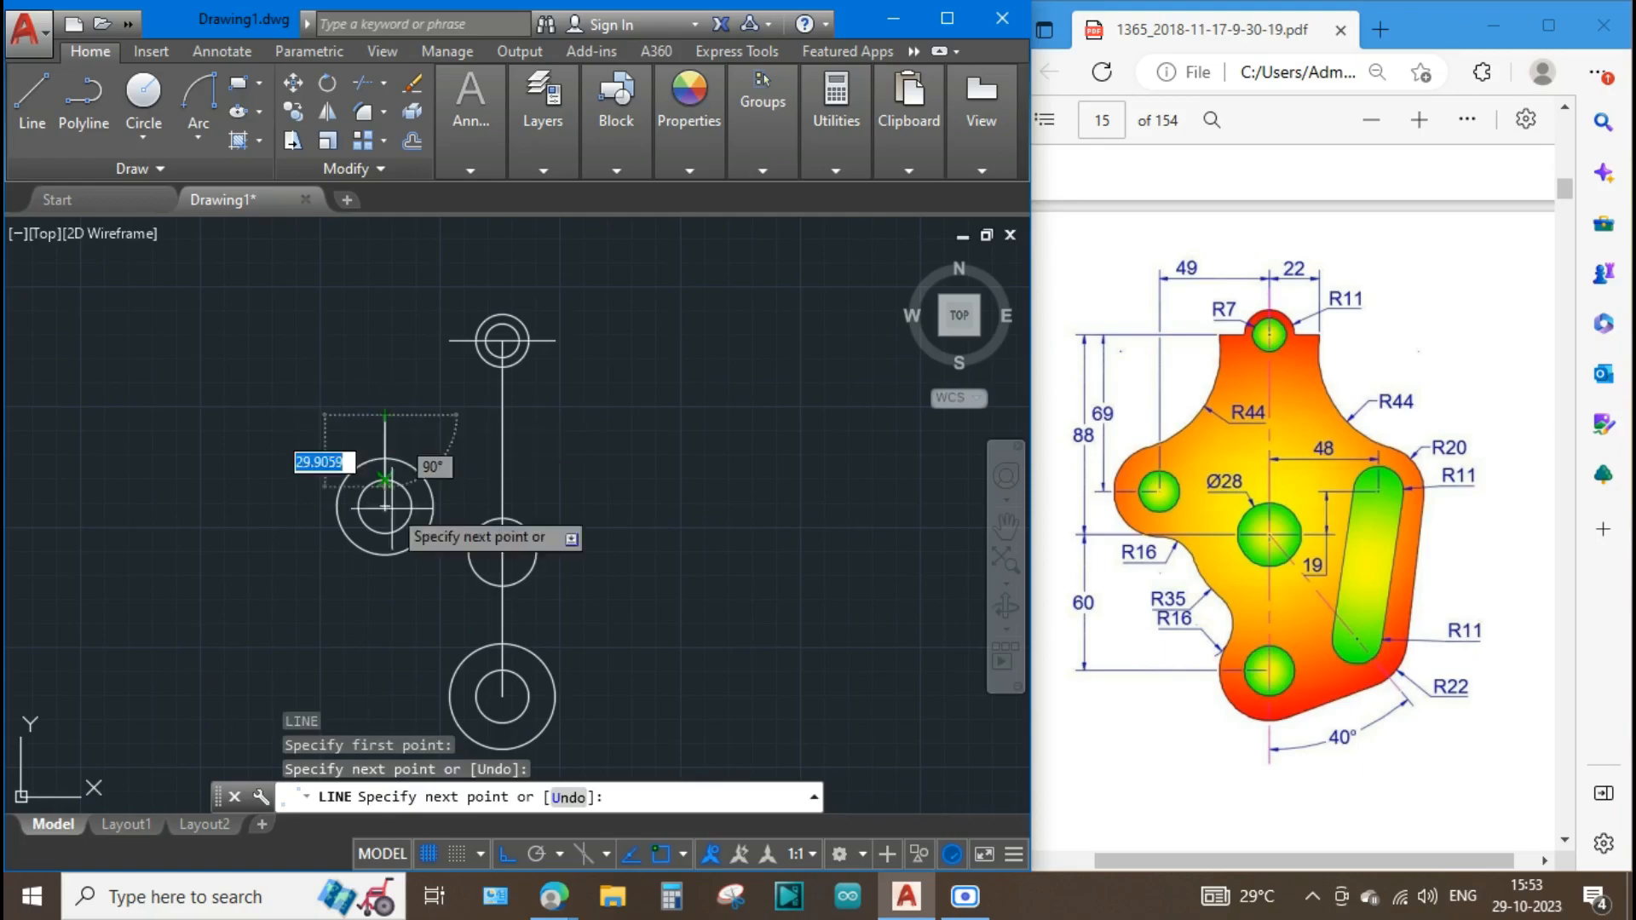
key(Escape)
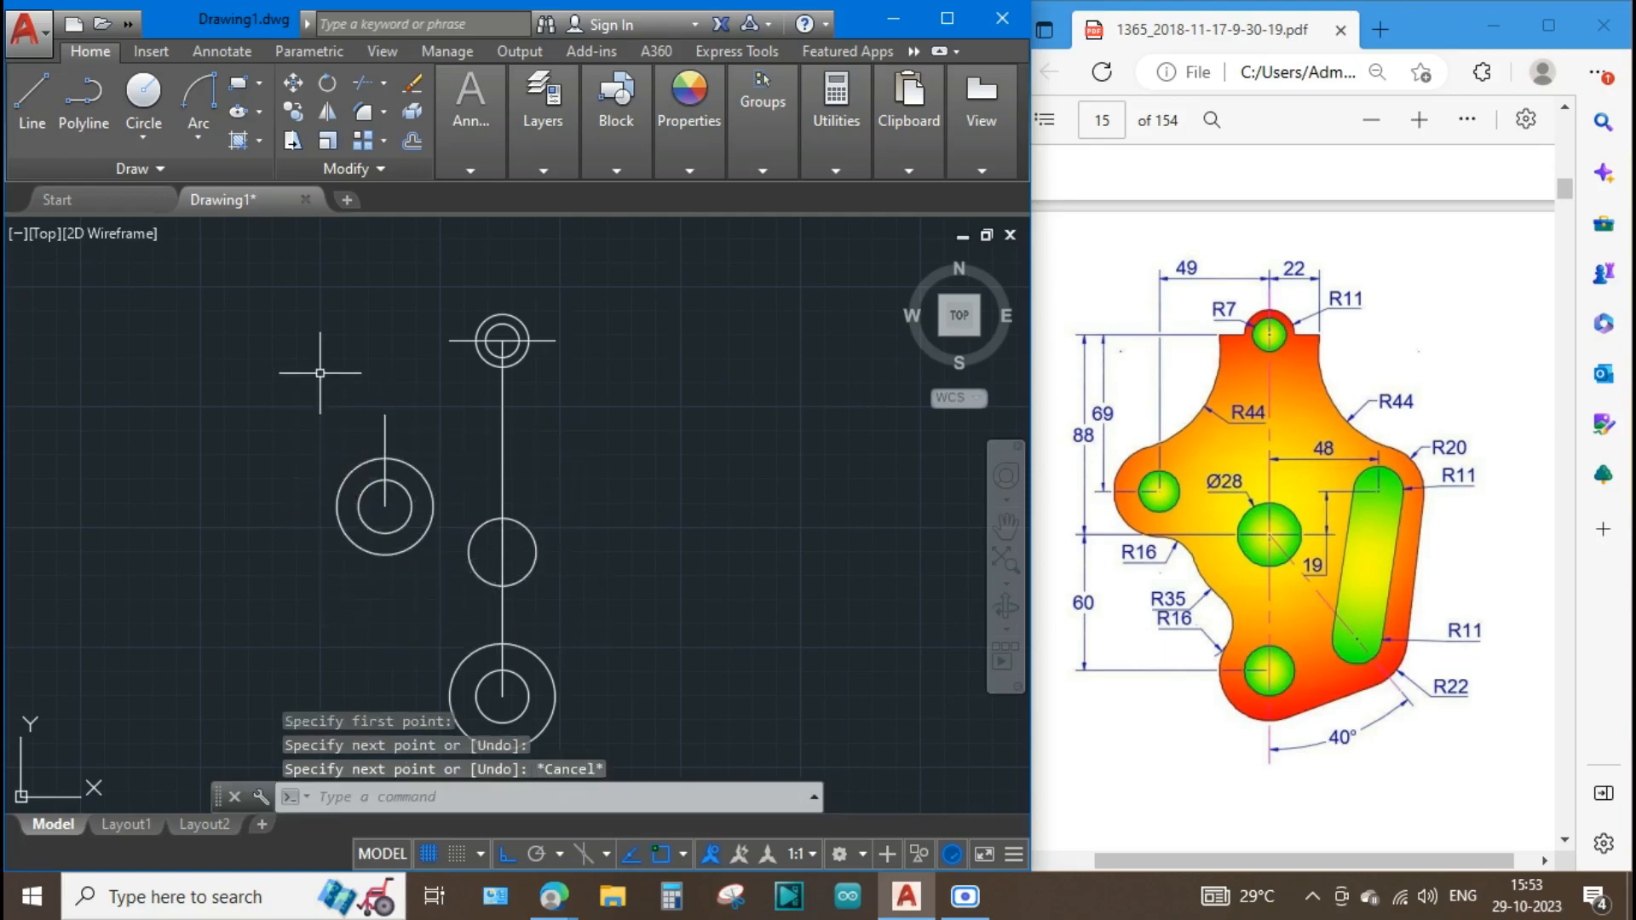
scroll(326, 362, up, 2)
key(Return)
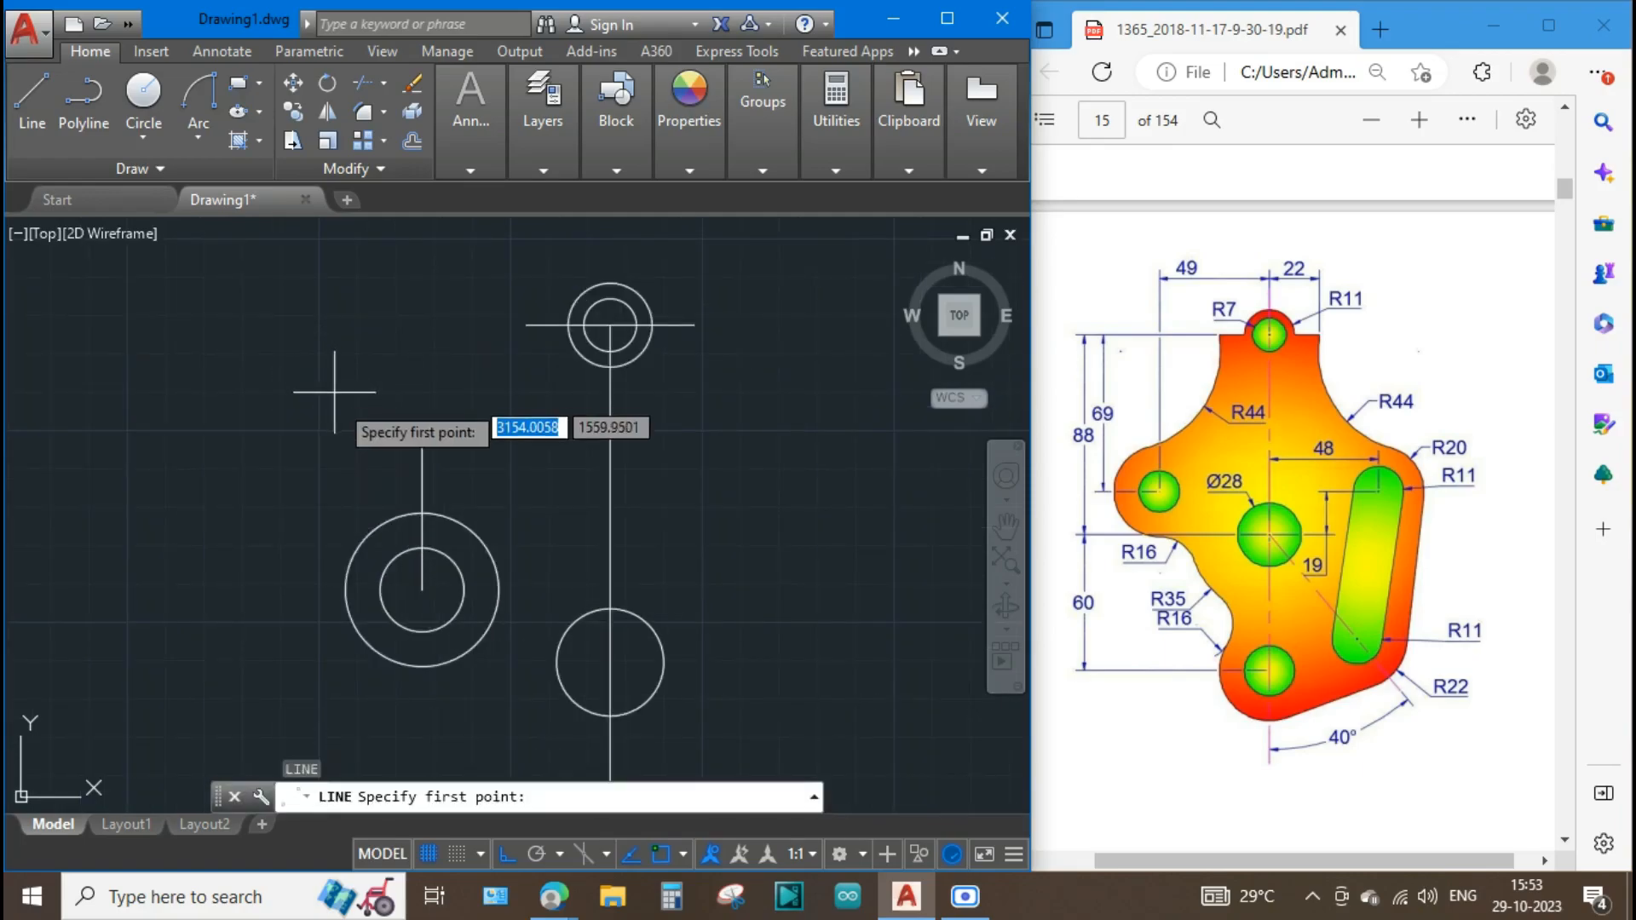
click(421, 513)
key(Escape)
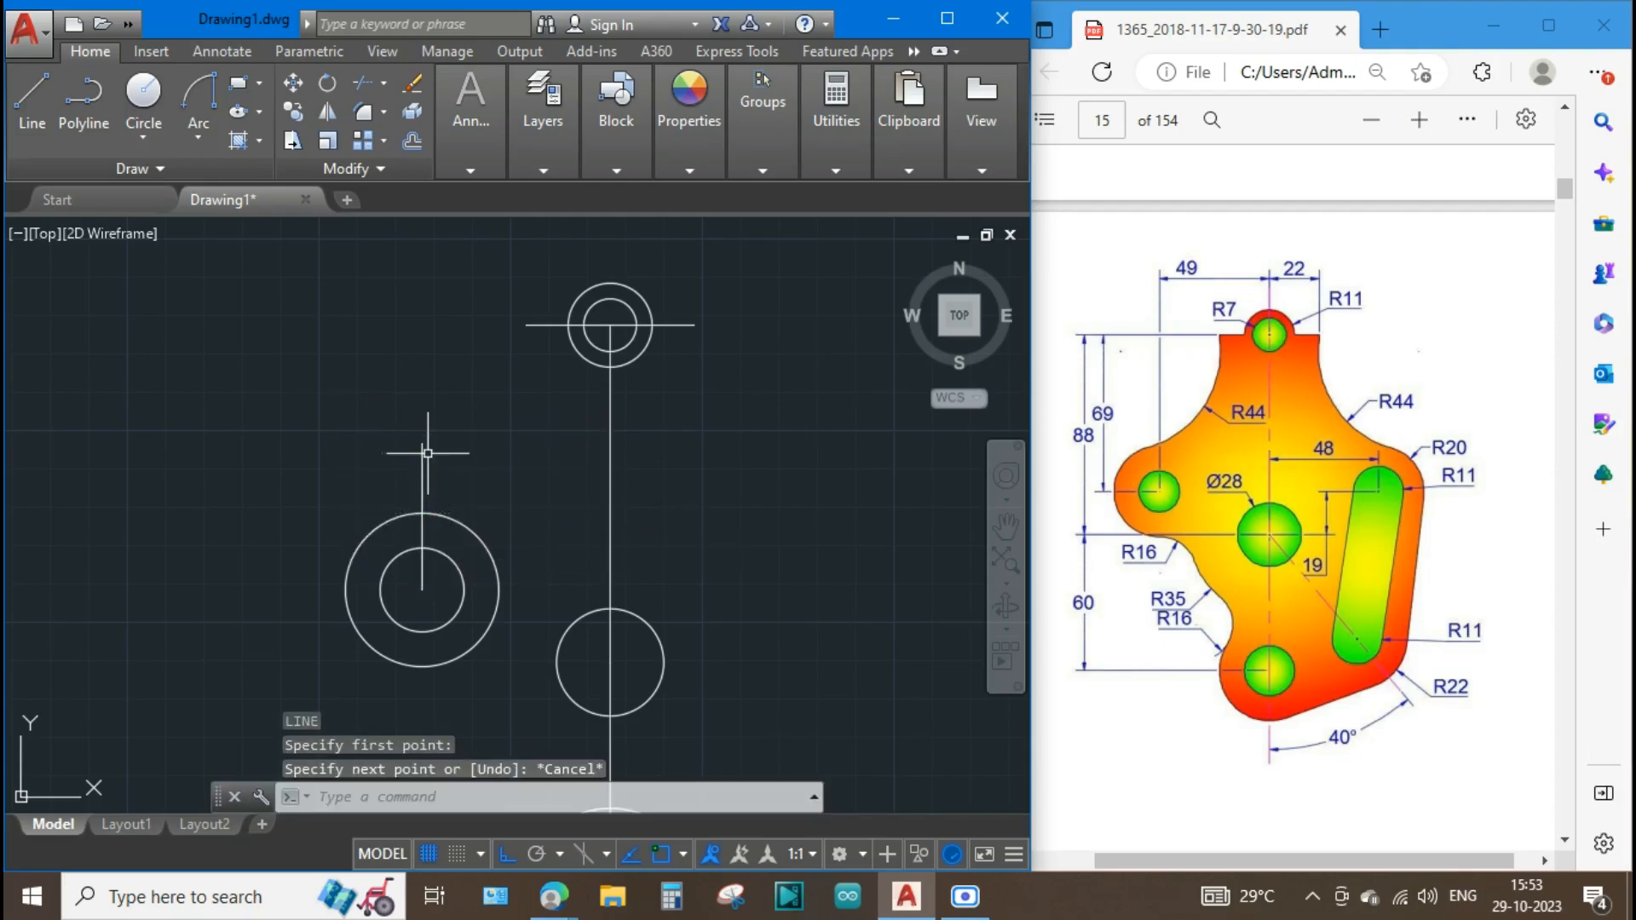
Draw a construction circle of radius 44 centred where the vertical line crosses the top of the left outer circle.
text(c)
key(Return)
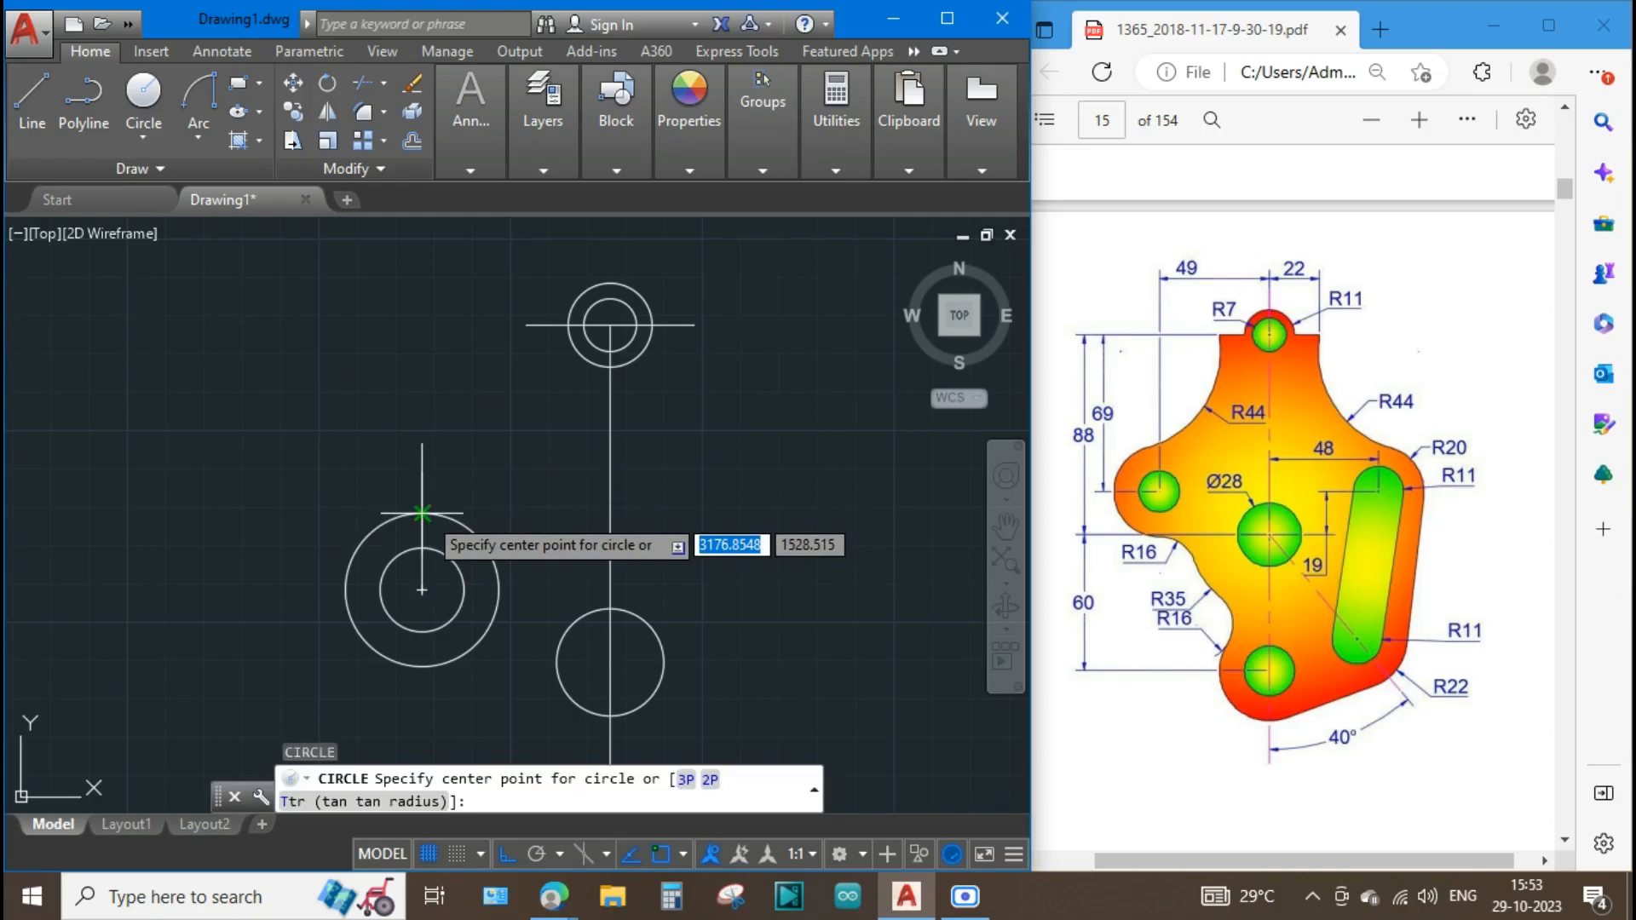
click(426, 554)
text(44)
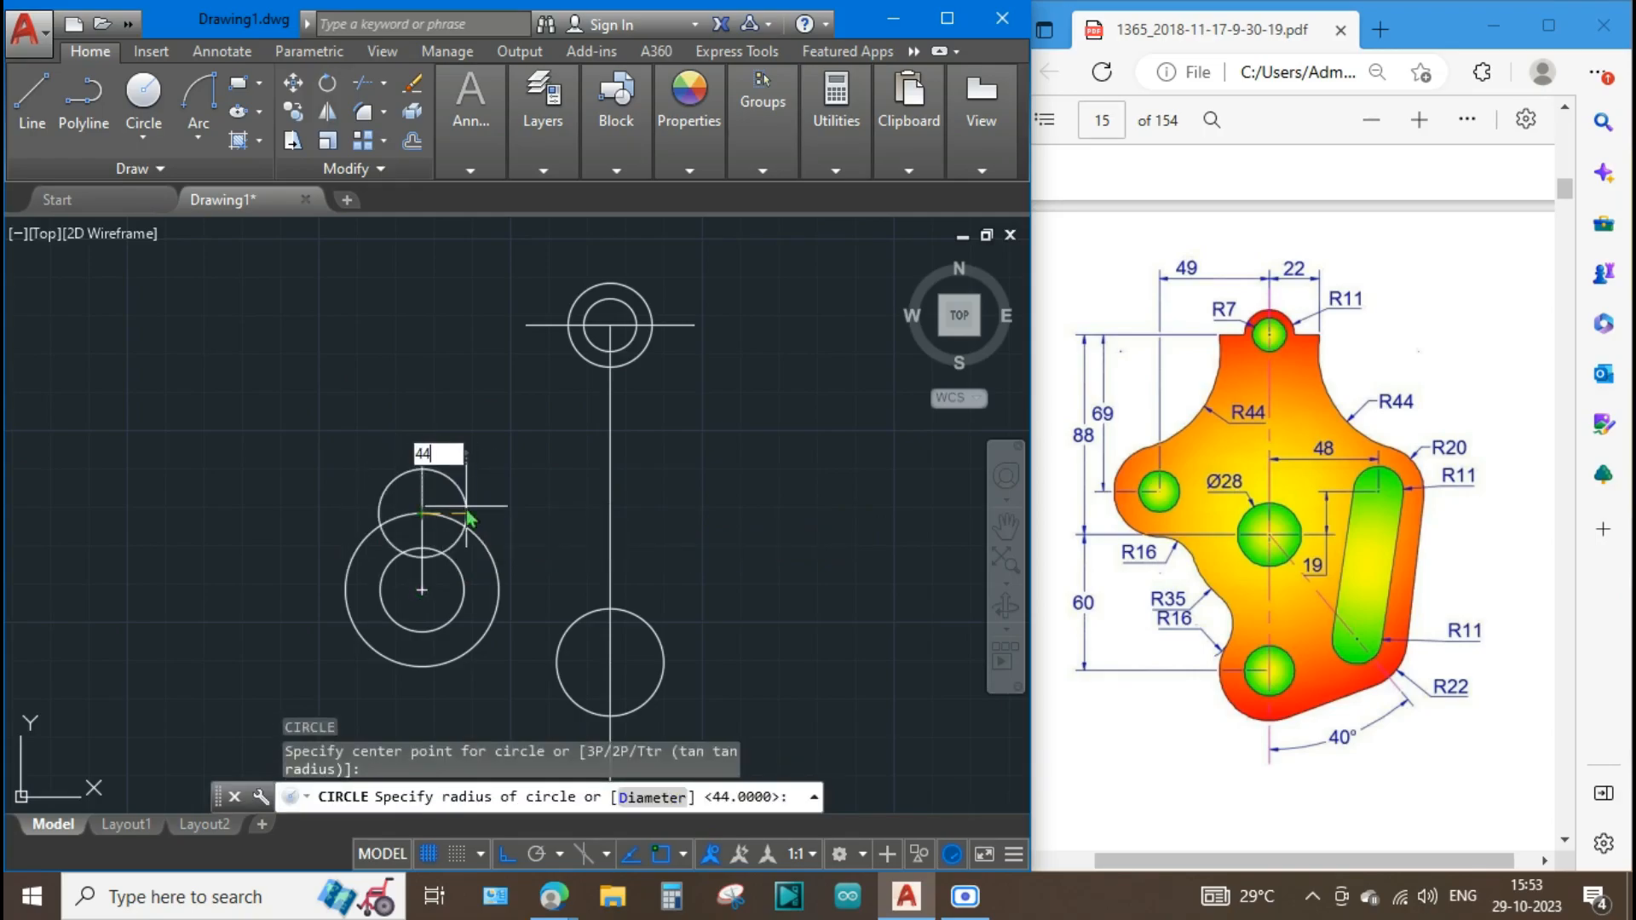
key(Return)
Draw a second construction circle of radius 44 centred on the left end of the upper horizontal line.
text(c)
key(Return)
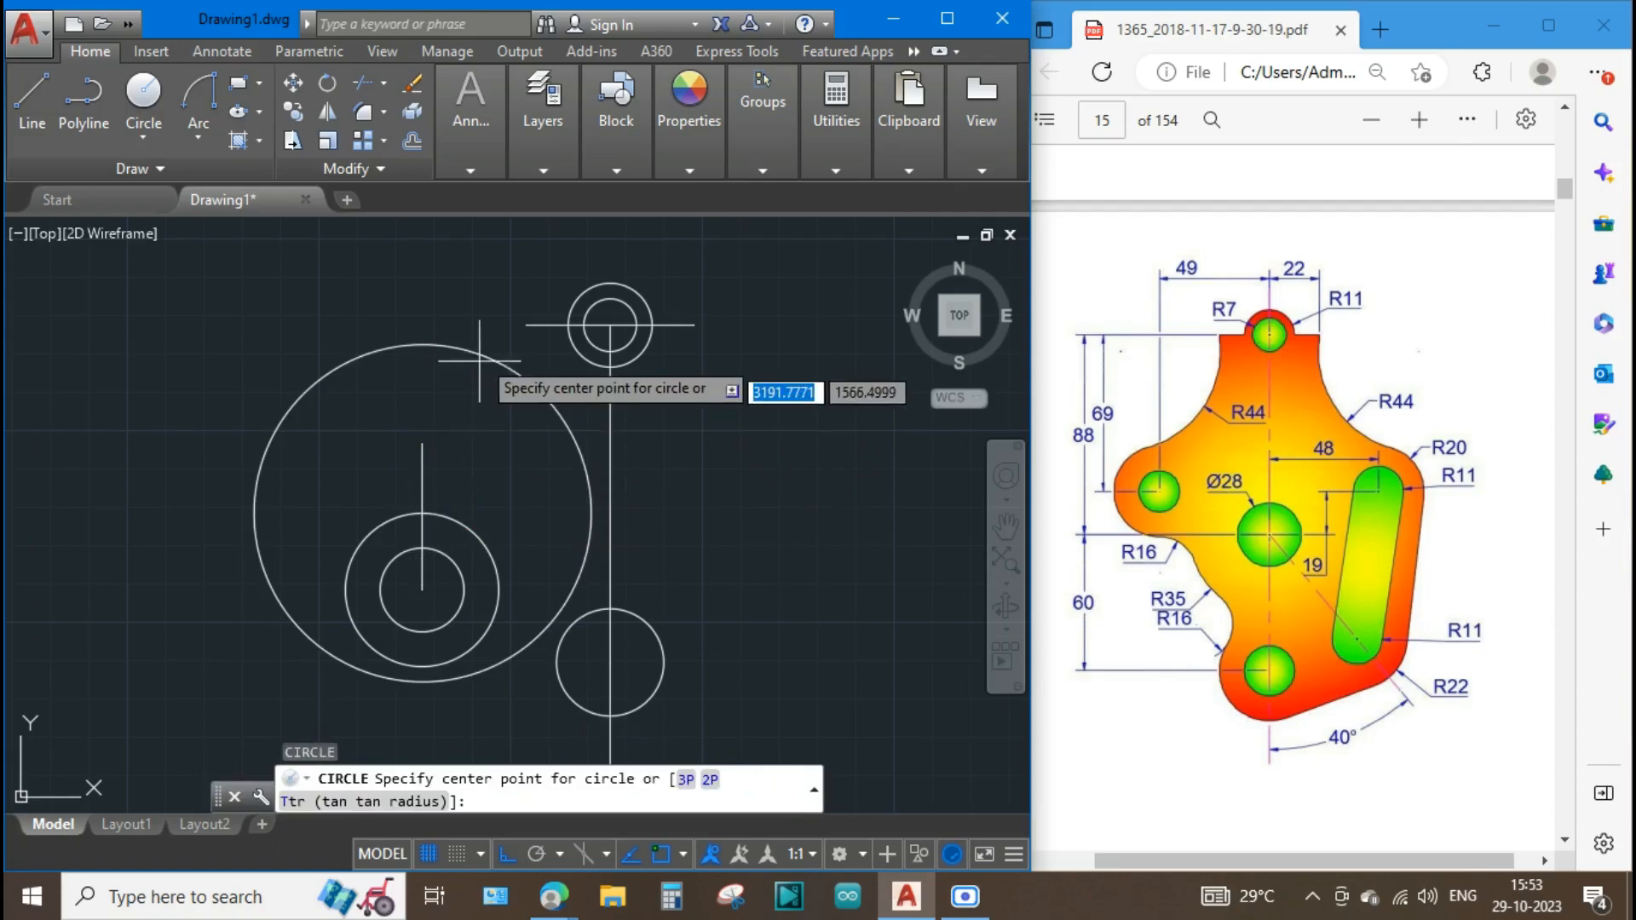
click(525, 325)
text(44)
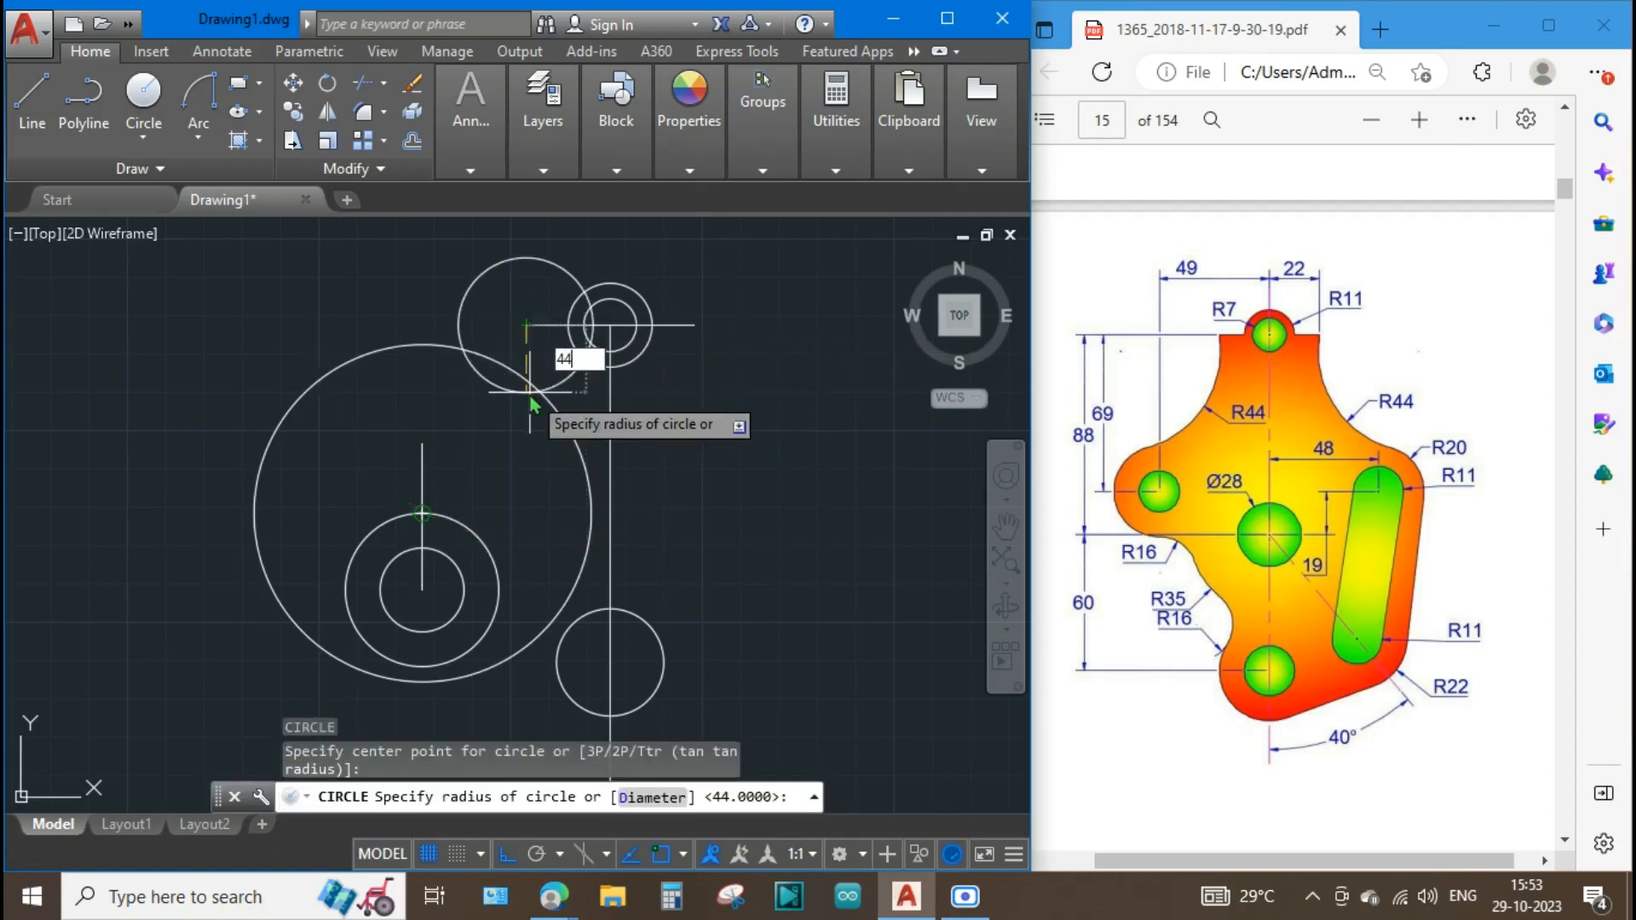
key(Return)
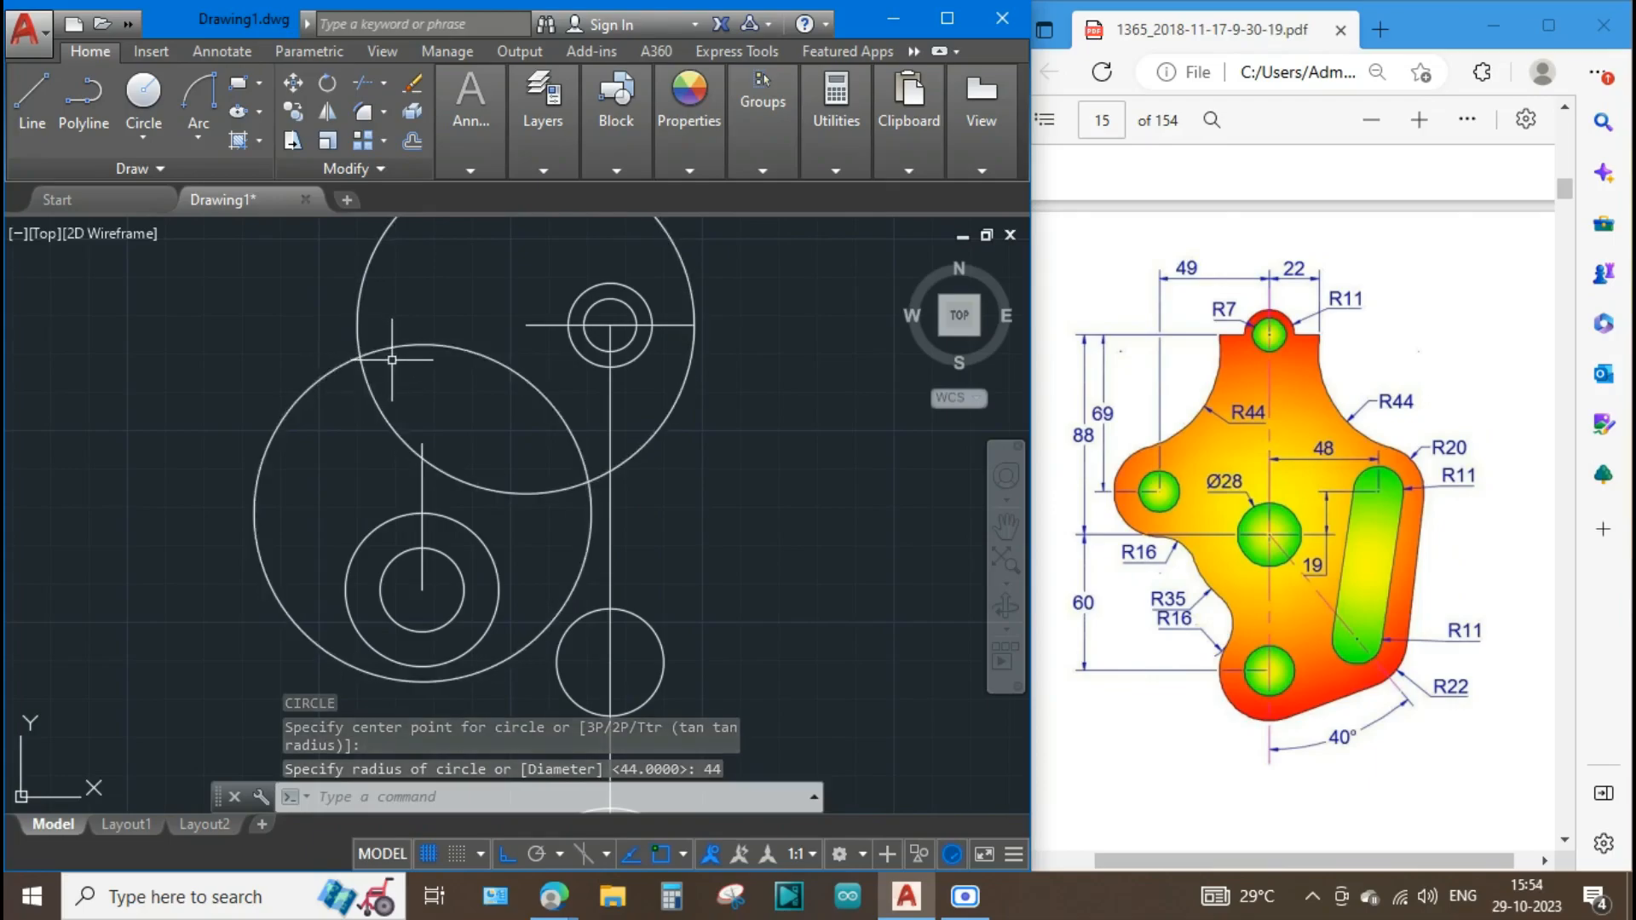
Draw a circle of radius 44 centred on the left intersection of the two radius 44 construction circles.
text(c)
key(Return)
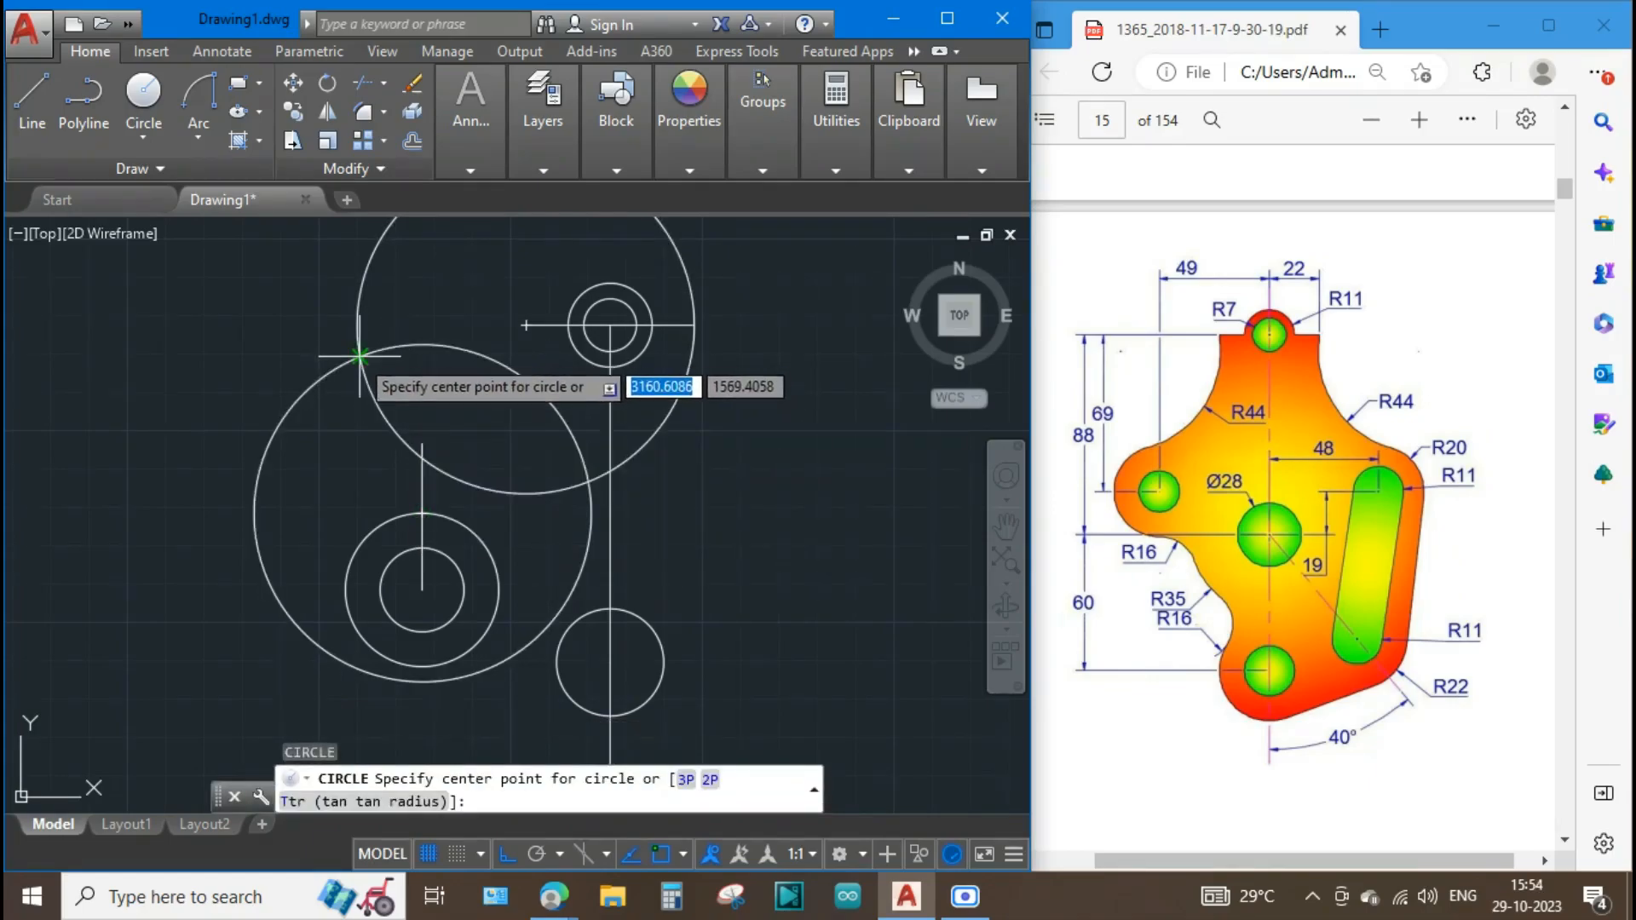
click(361, 356)
text(44)
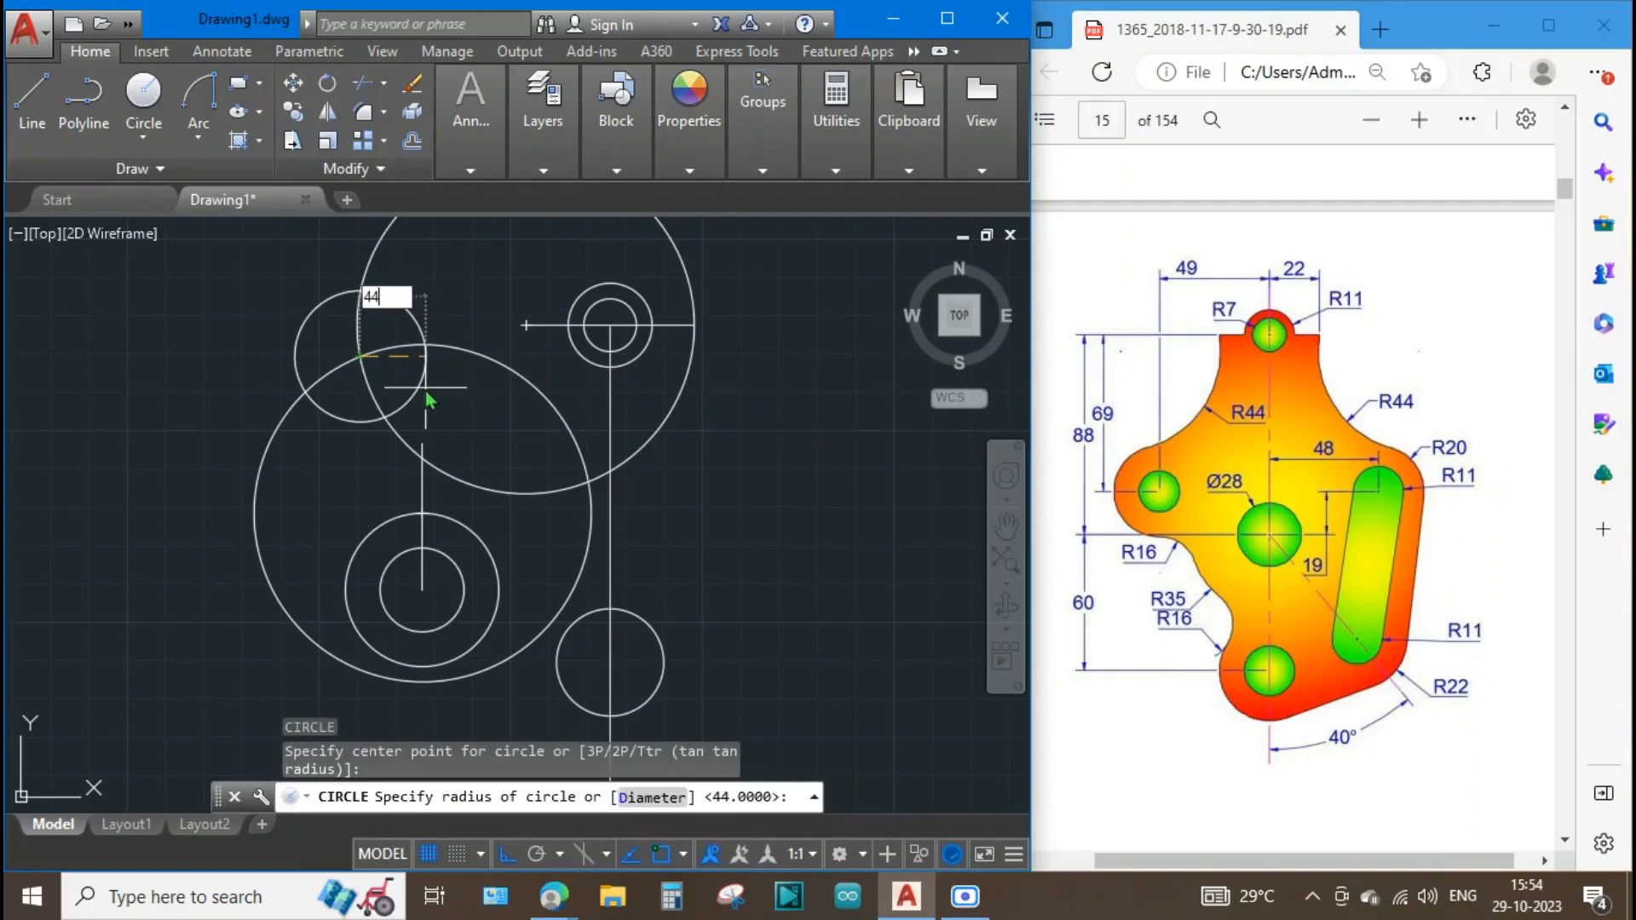
key(Return)
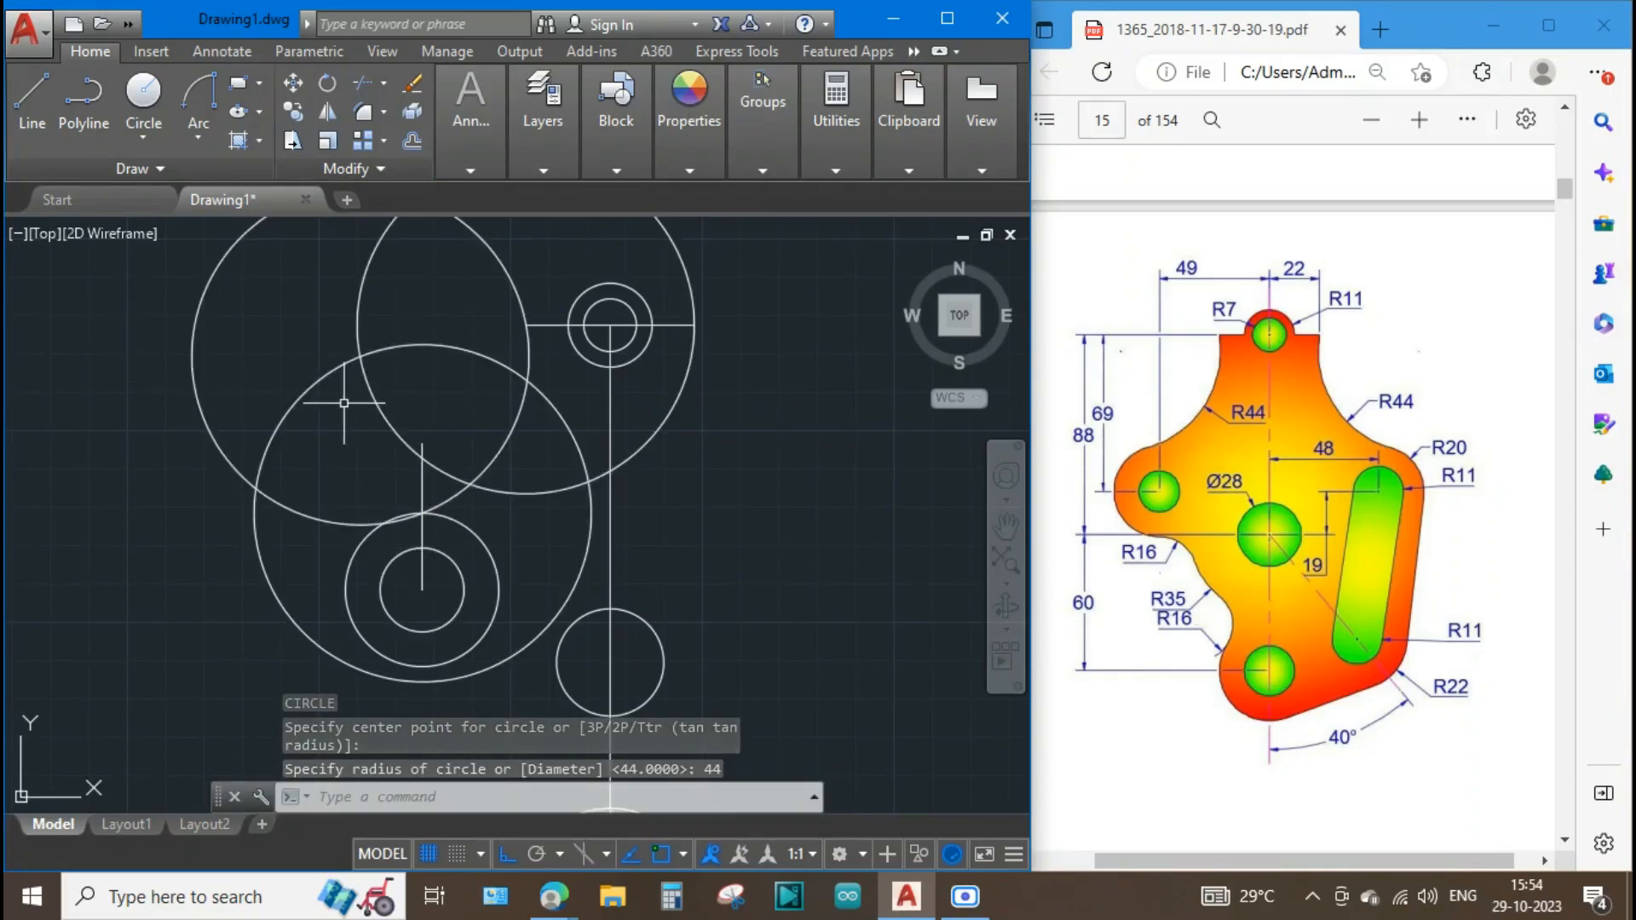
Erase the two radius 44 construction circles, keeping the one centred on their intersection.
click(435, 300)
click(365, 358)
key(Delete)
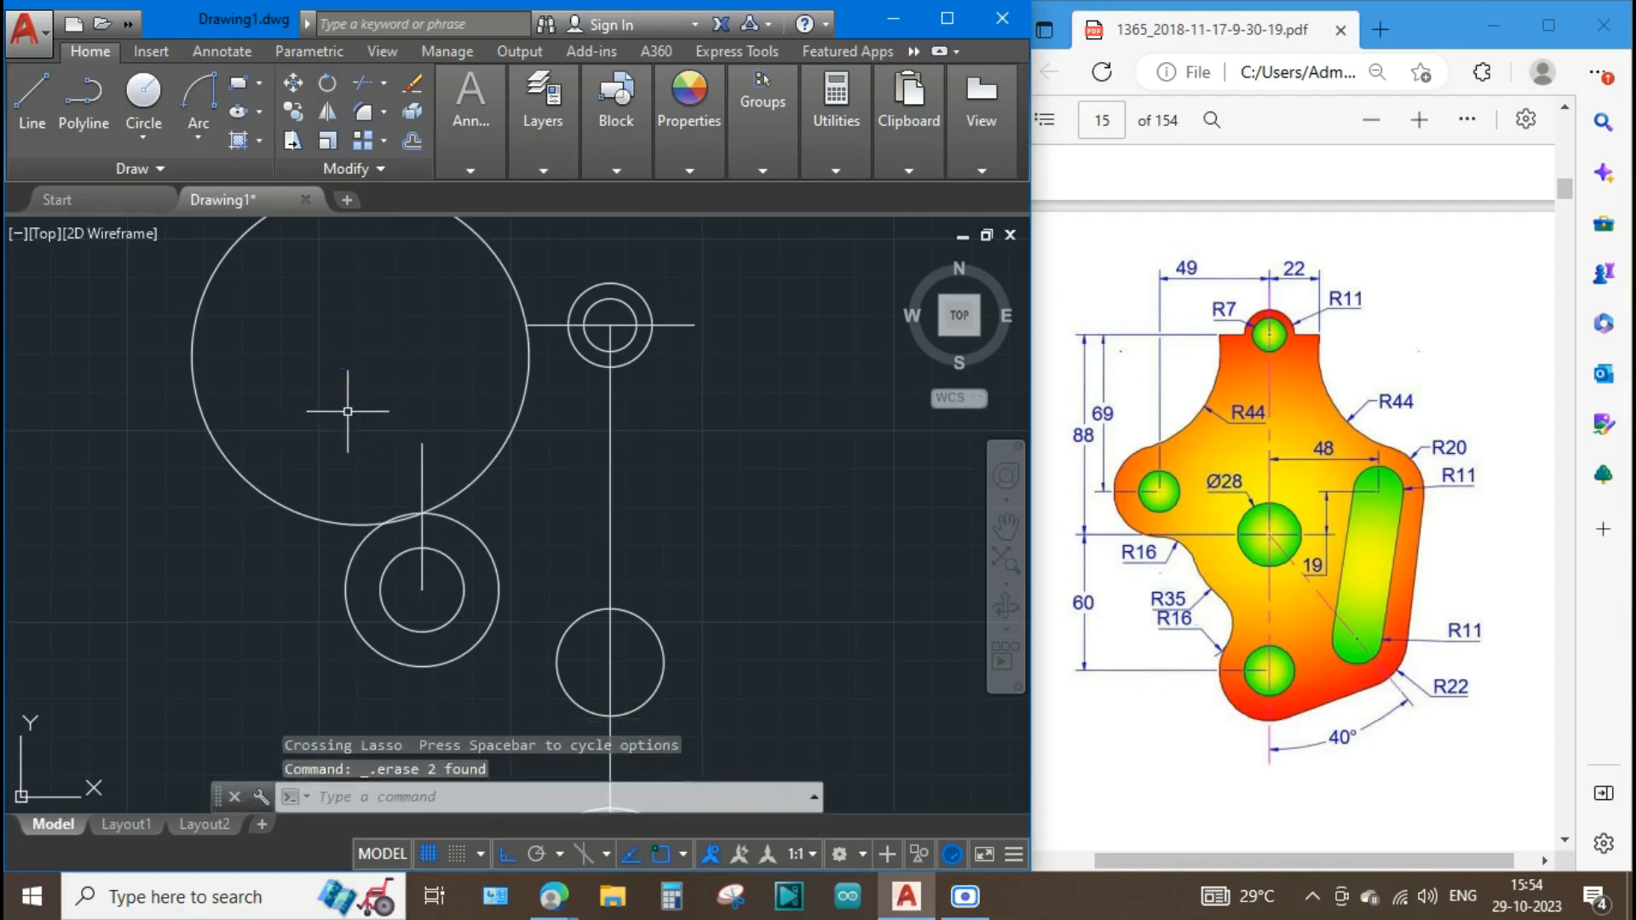
Trim the radius 44 circle to the arc between the upper horizontal line and left outer circle, and erase the left vertical construction line.
text(tr)
key(Return)
key(Return)
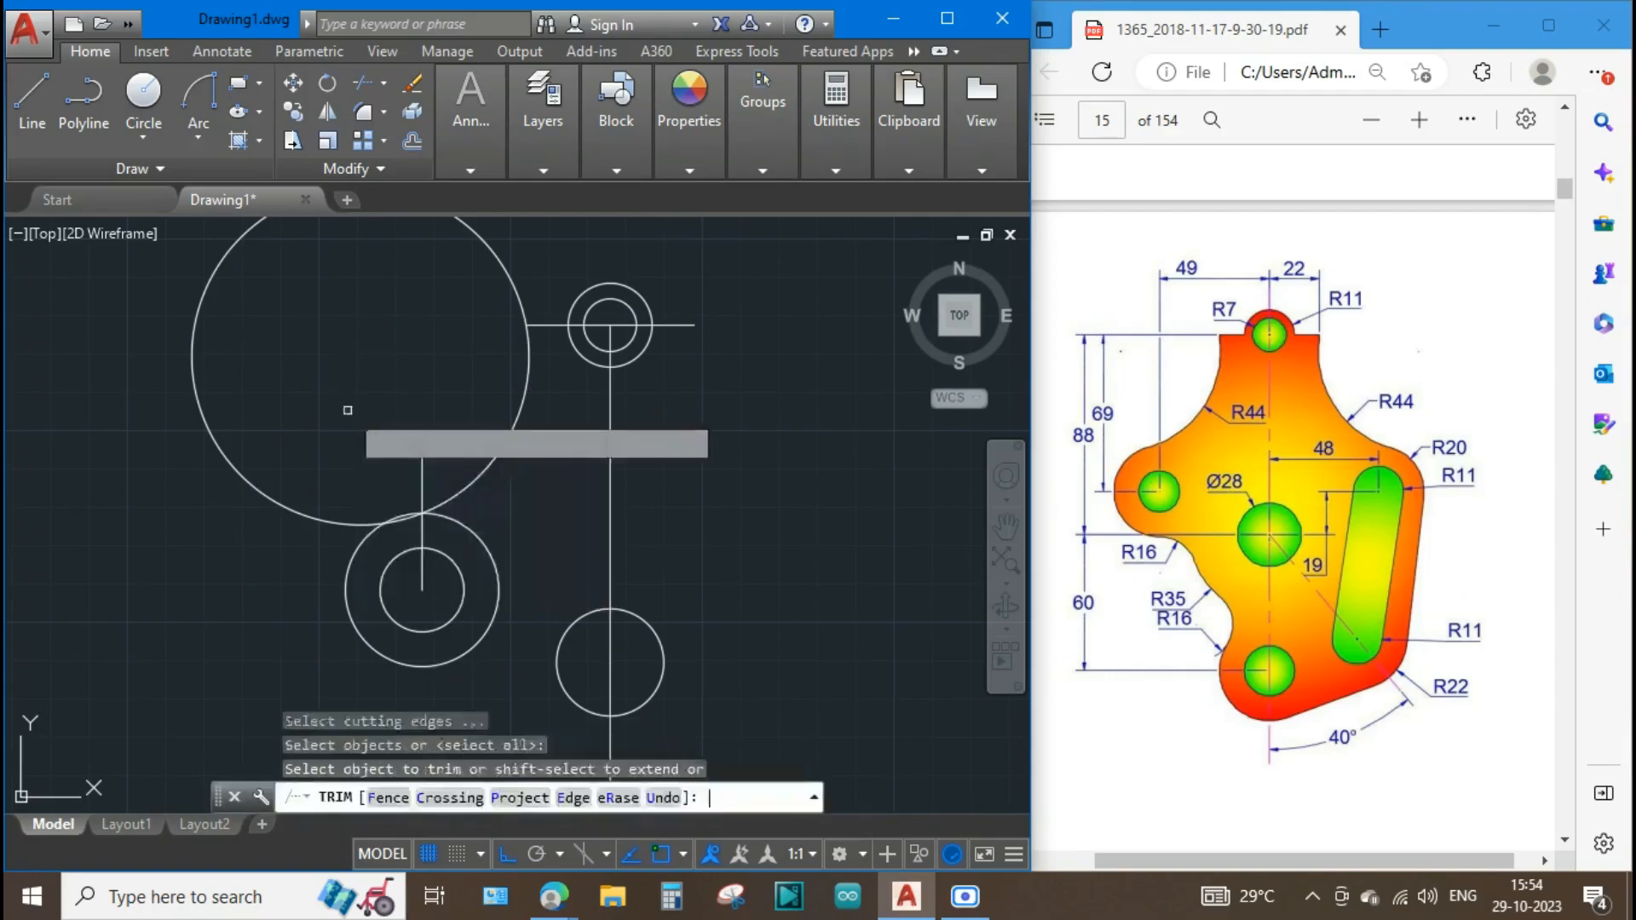
click(401, 521)
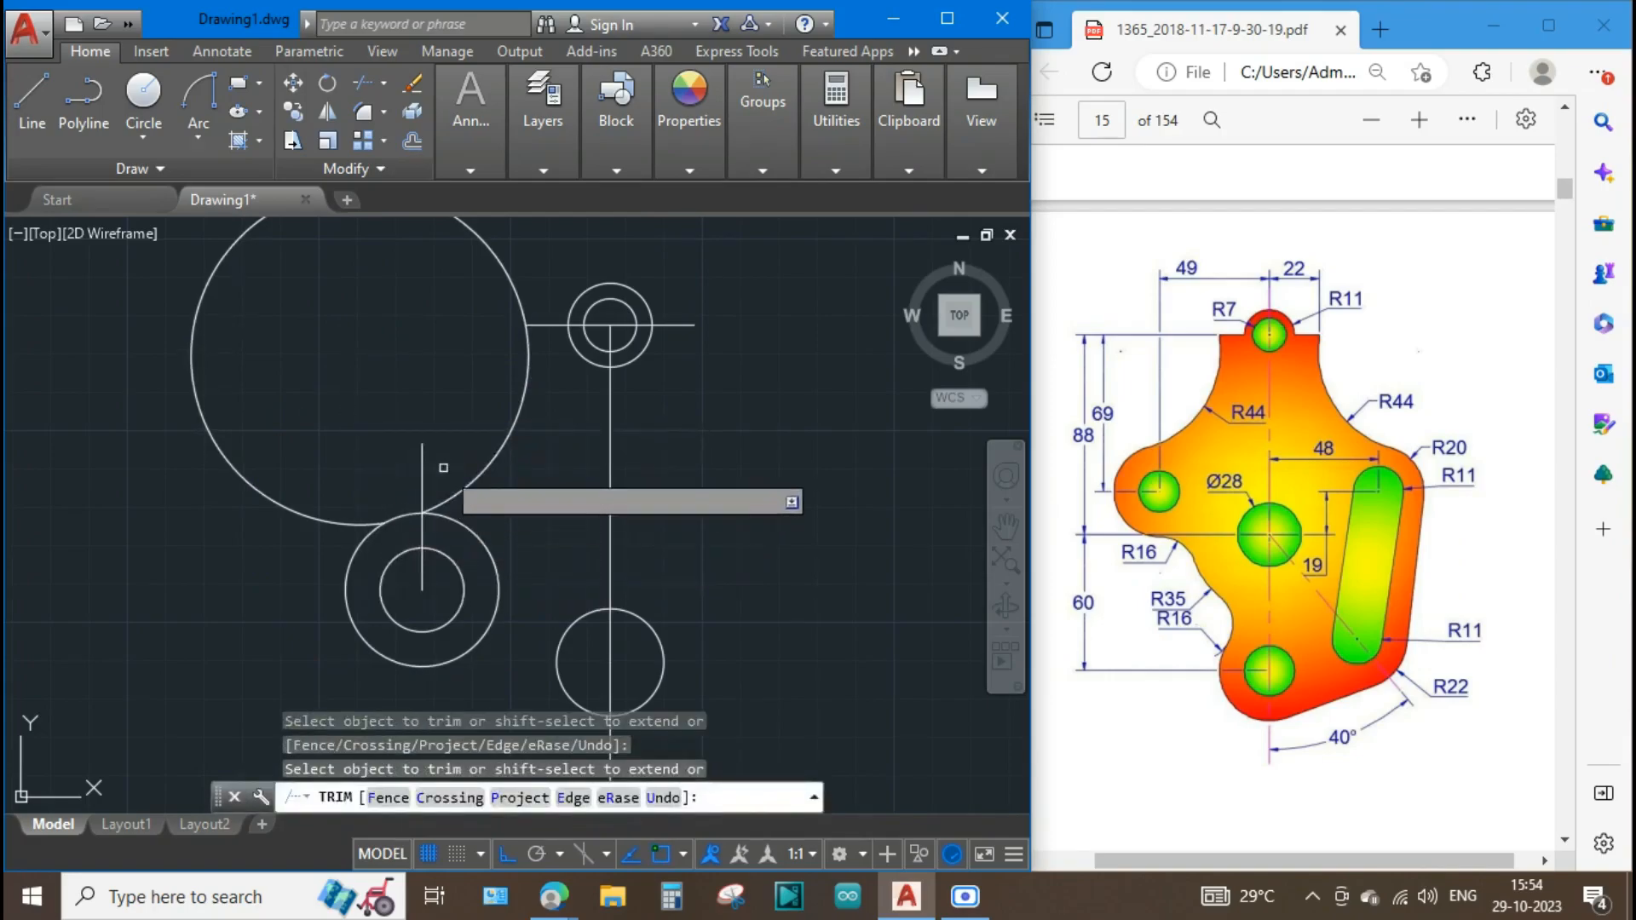
click(529, 307)
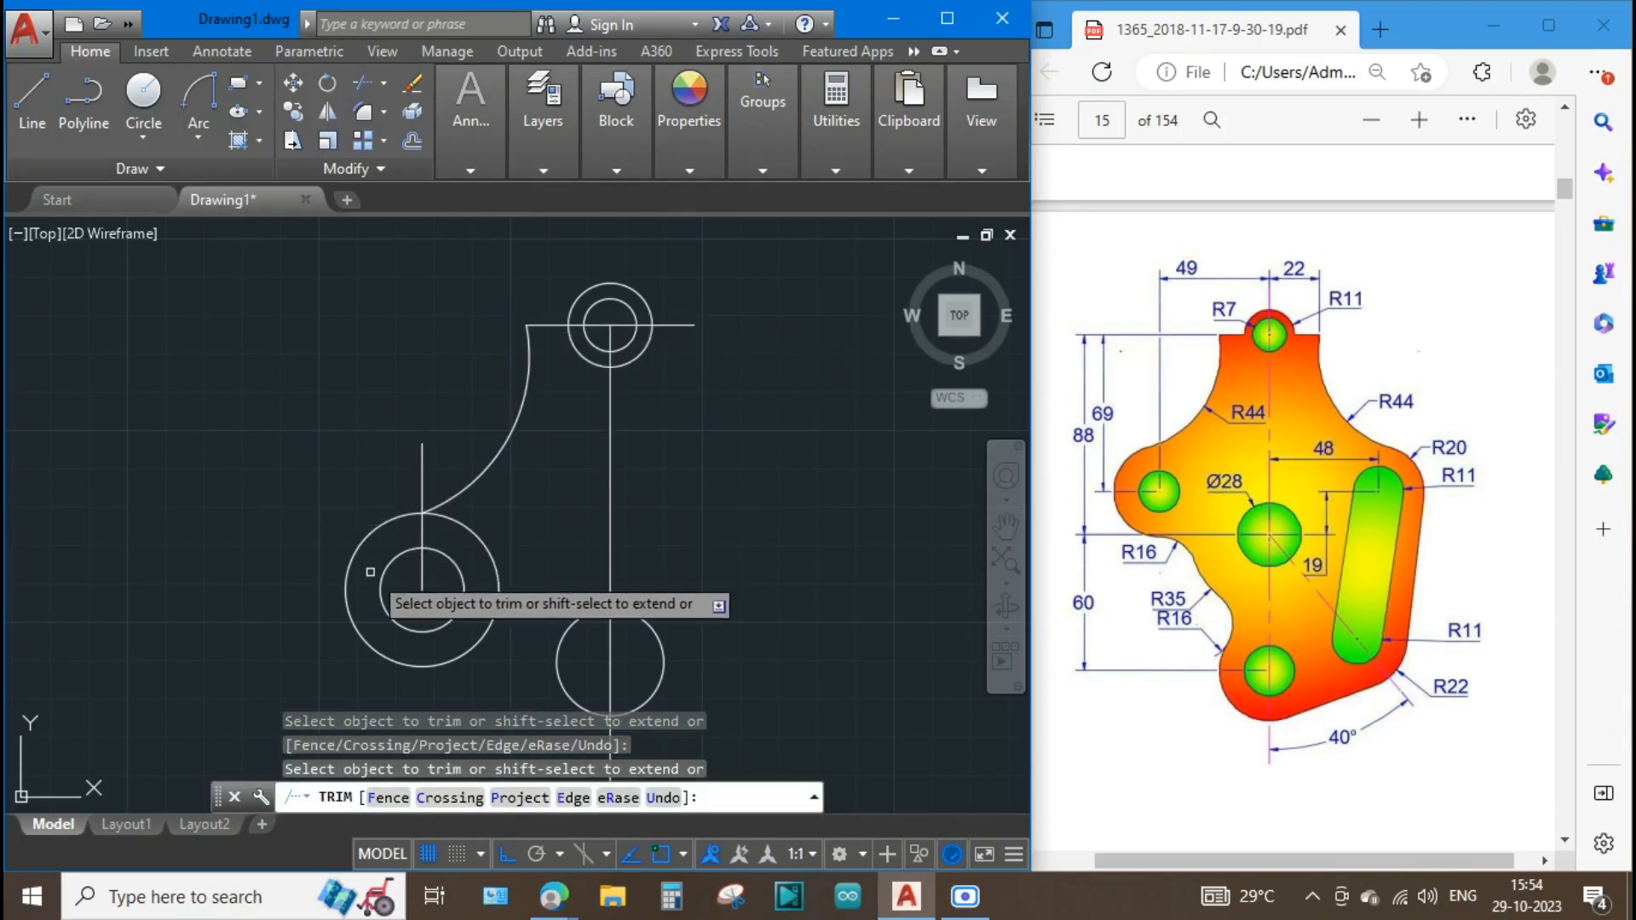
key(Escape)
click(421, 482)
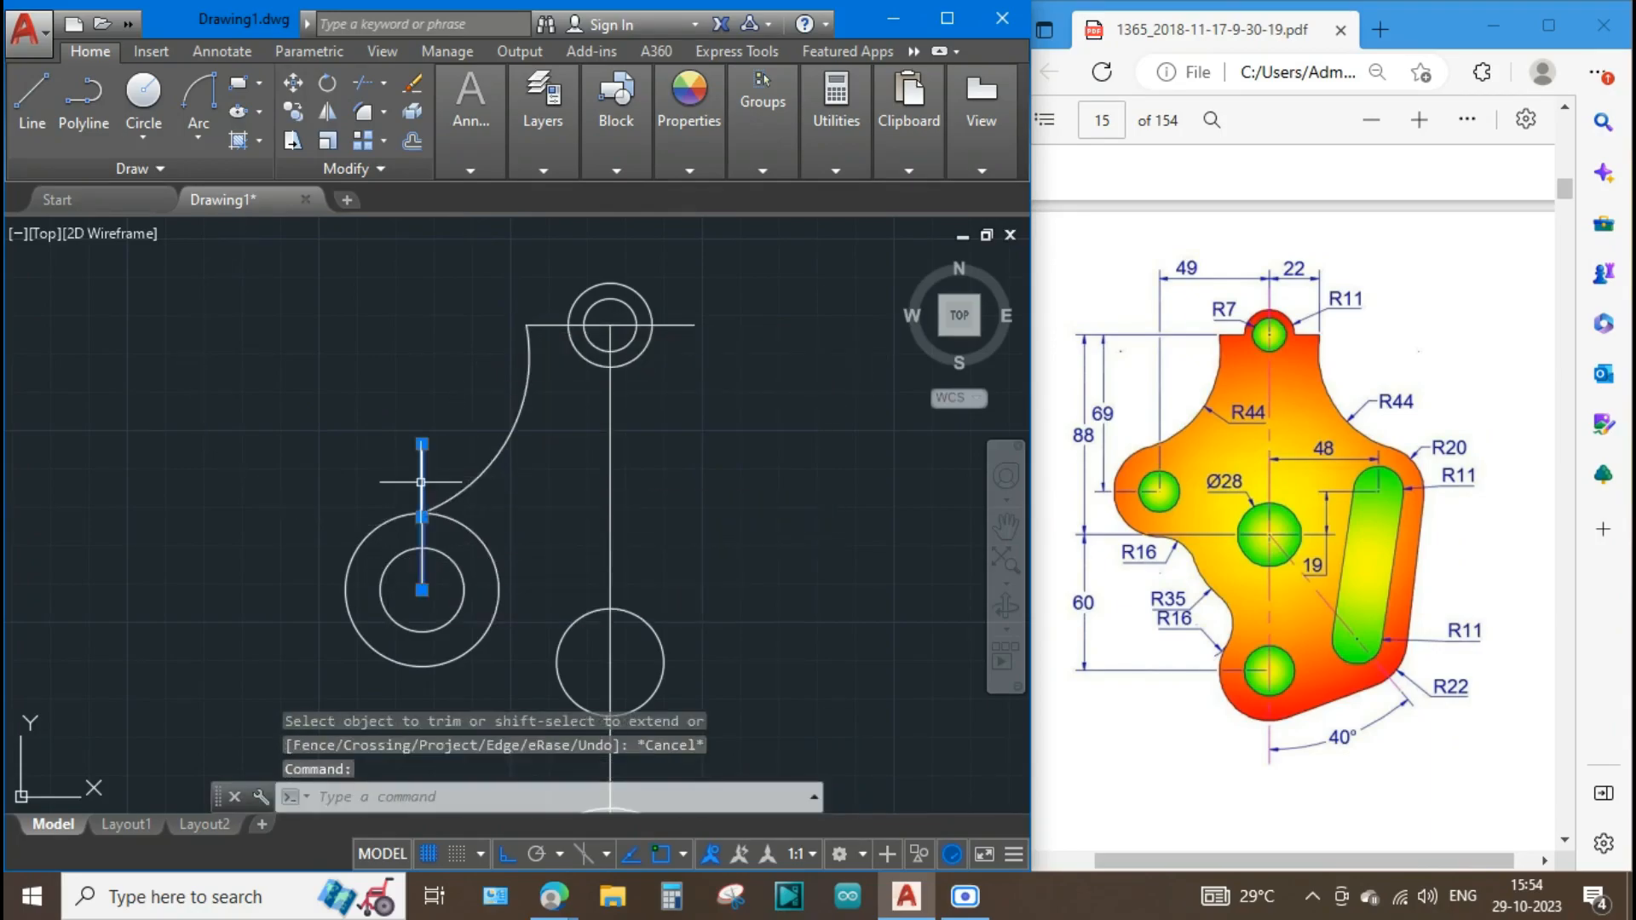
key(Delete)
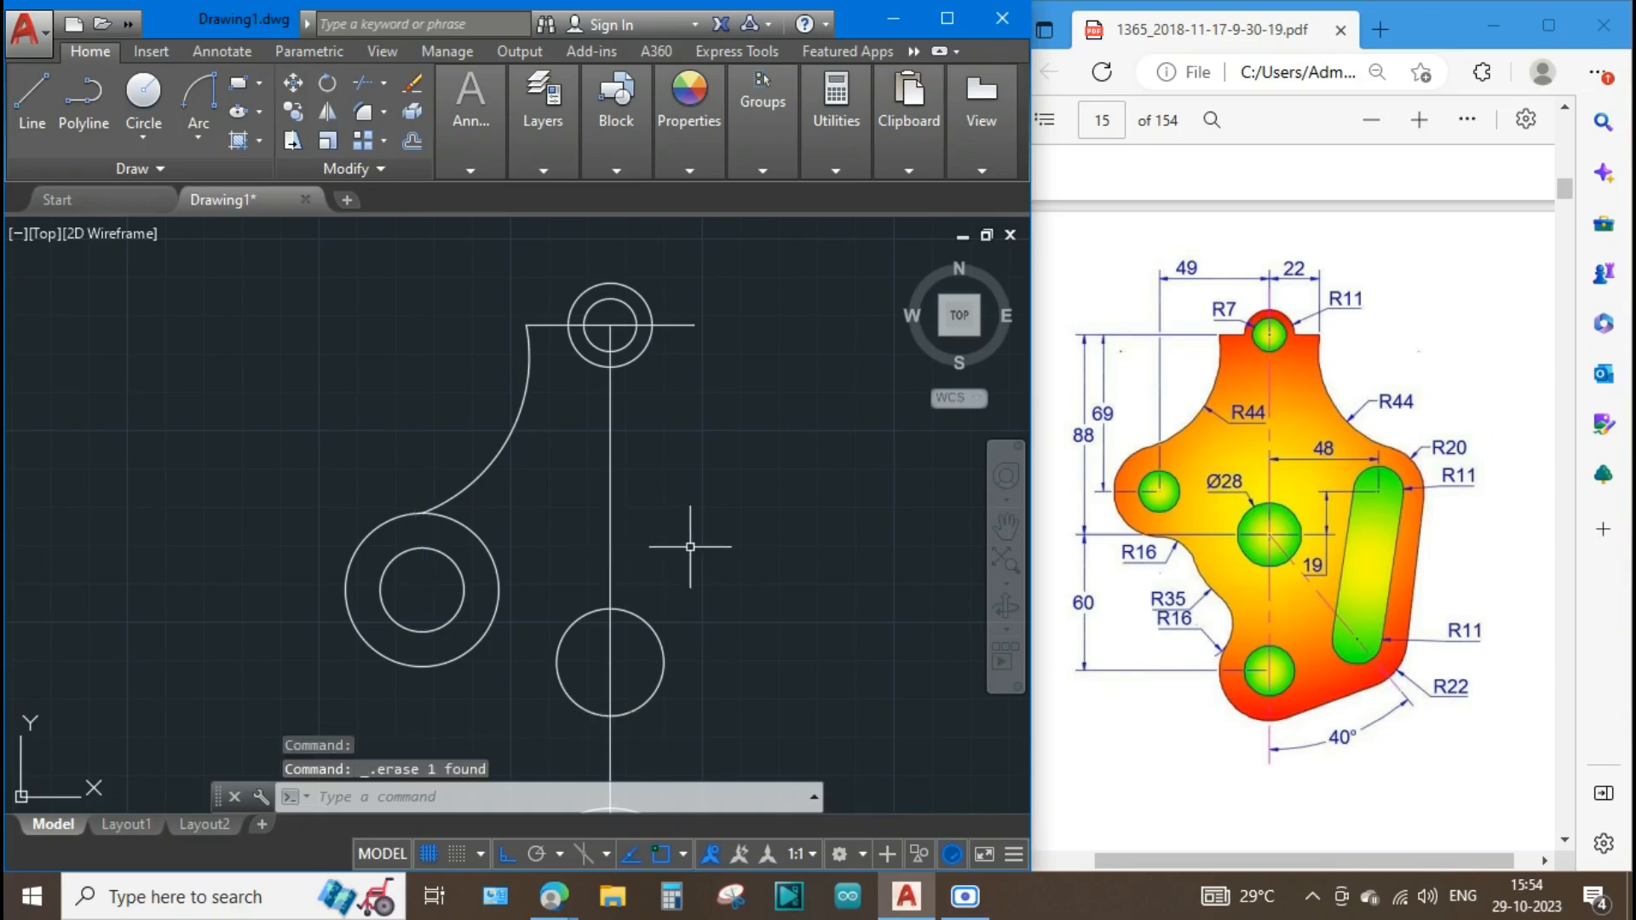
Draw a line from the middle circle's centre 48 to the right and 19 straight up.
scroll(679, 545, down, 3)
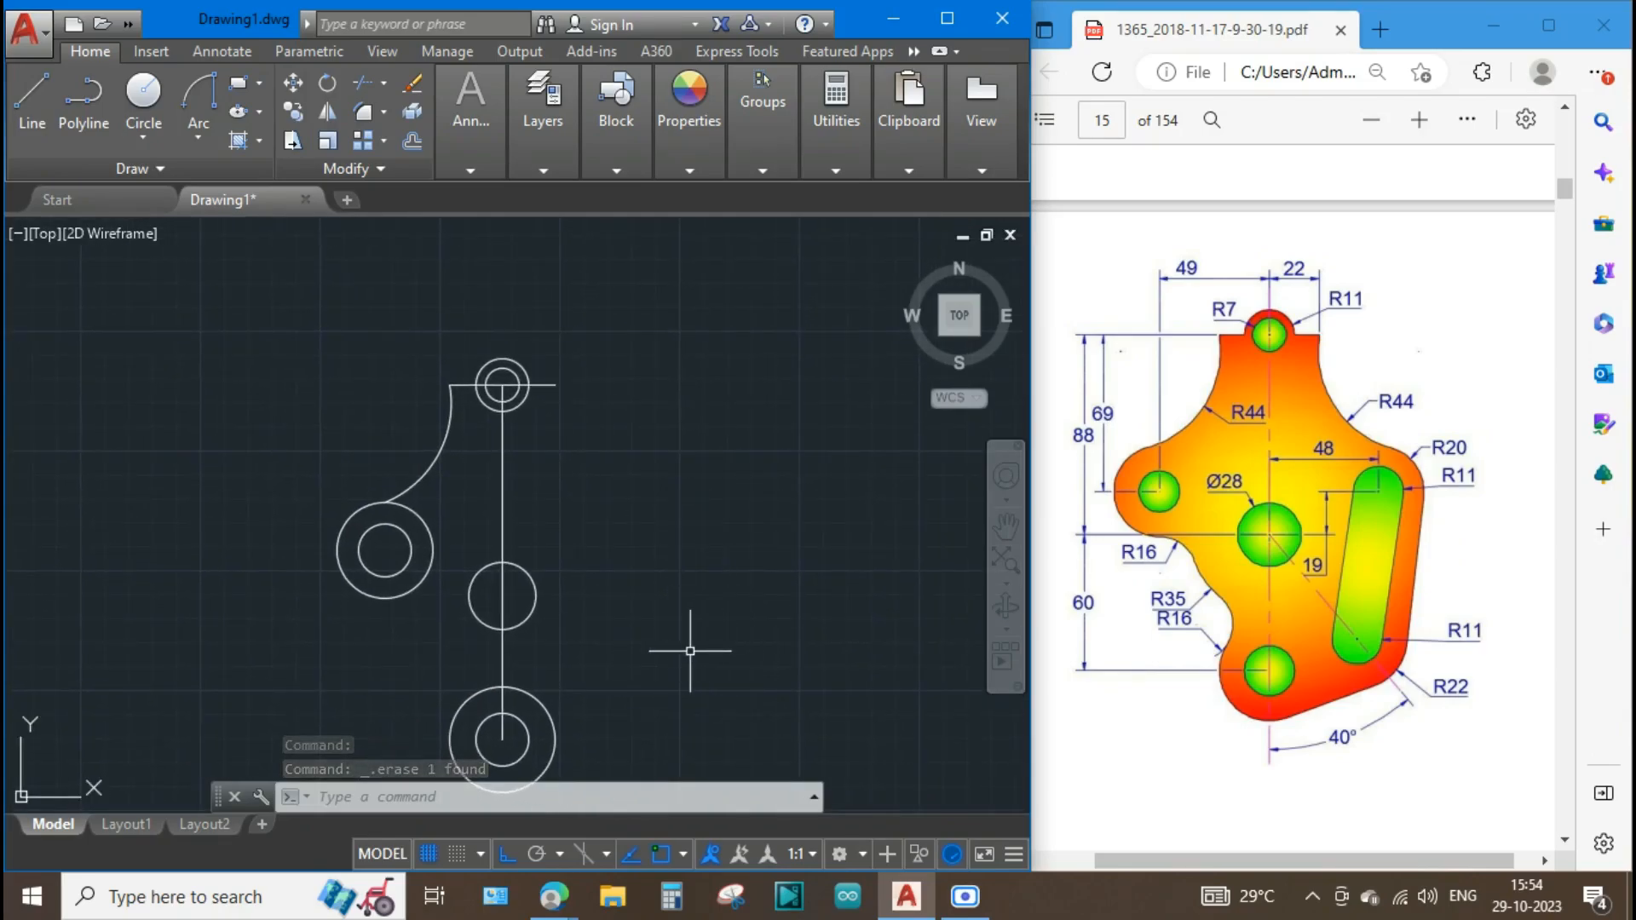
middle_drag(657, 657, 604, 639)
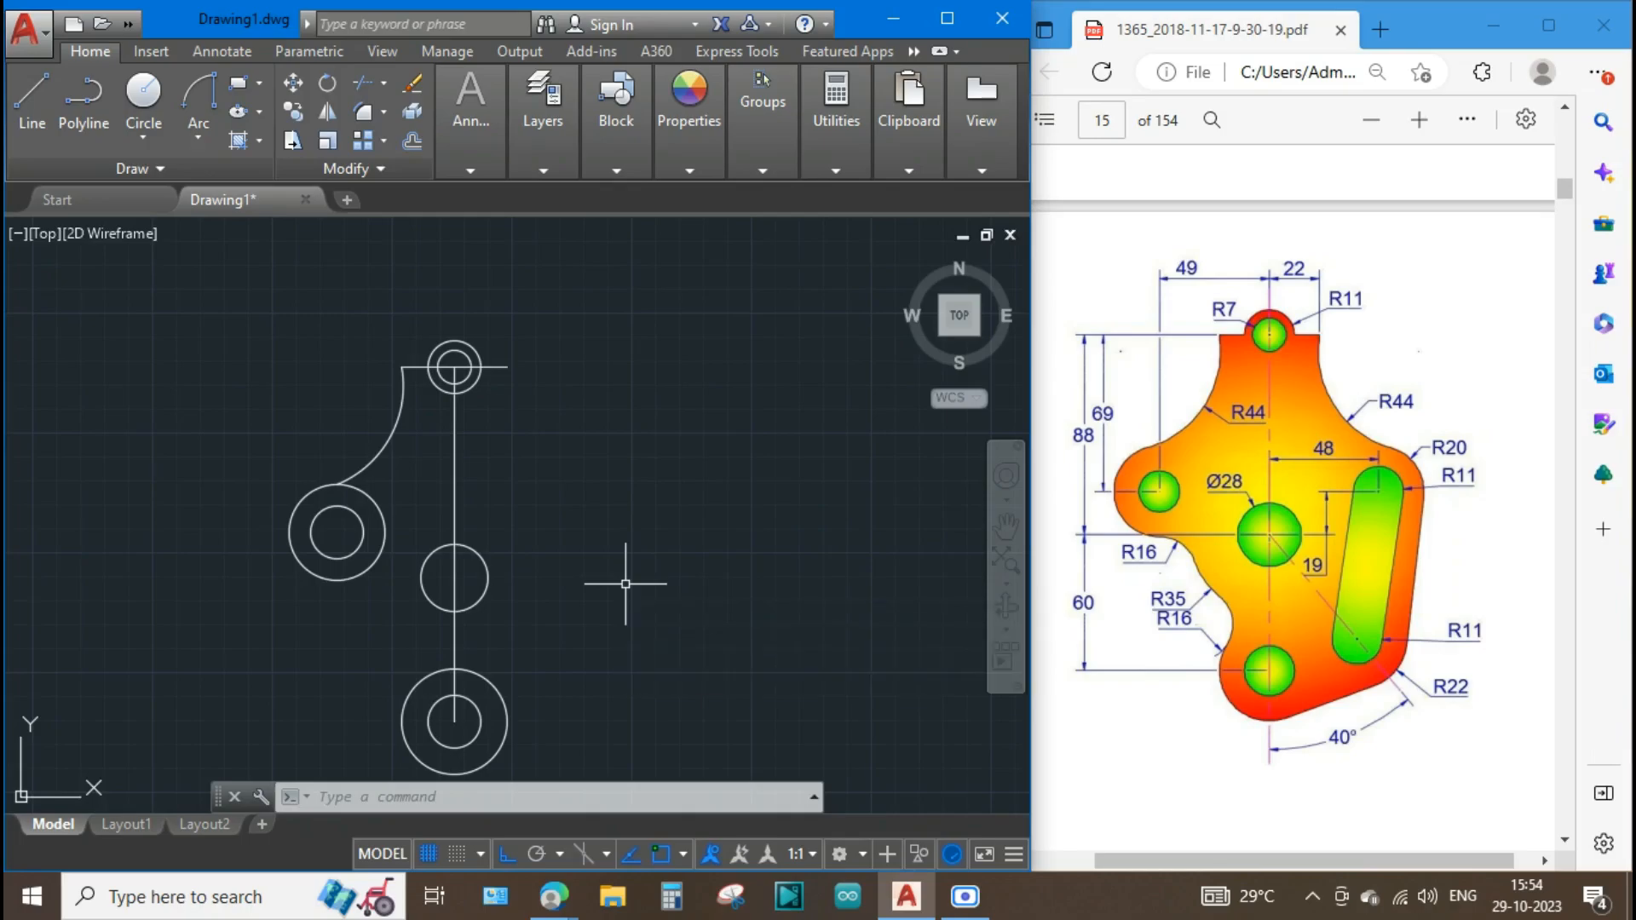
text(l)
key(Return)
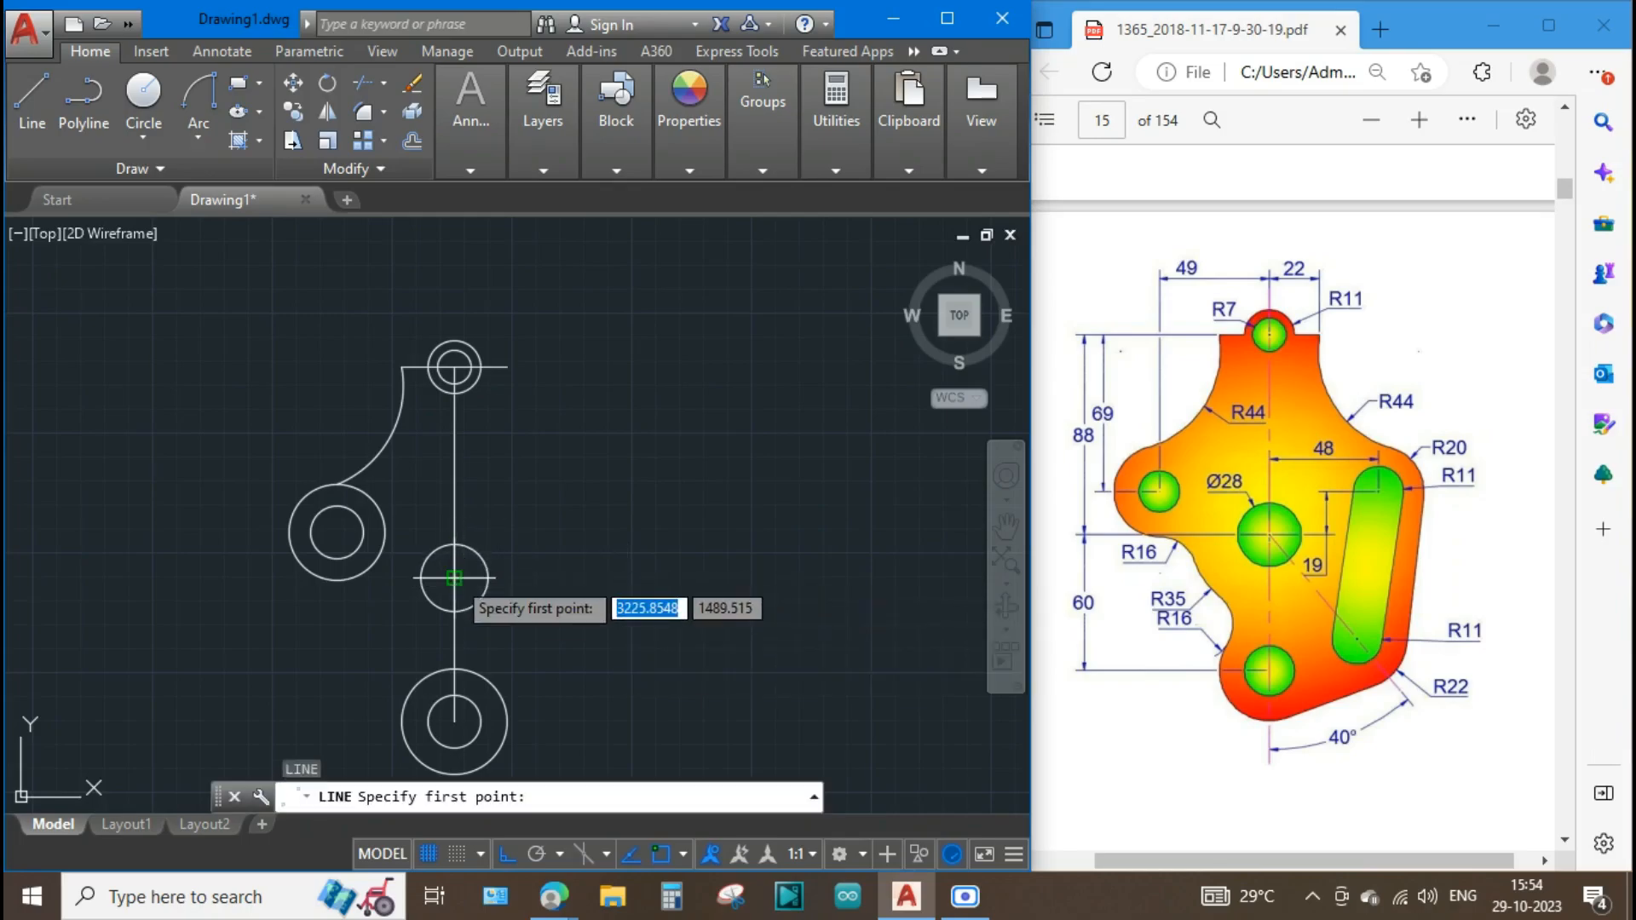
click(495, 576)
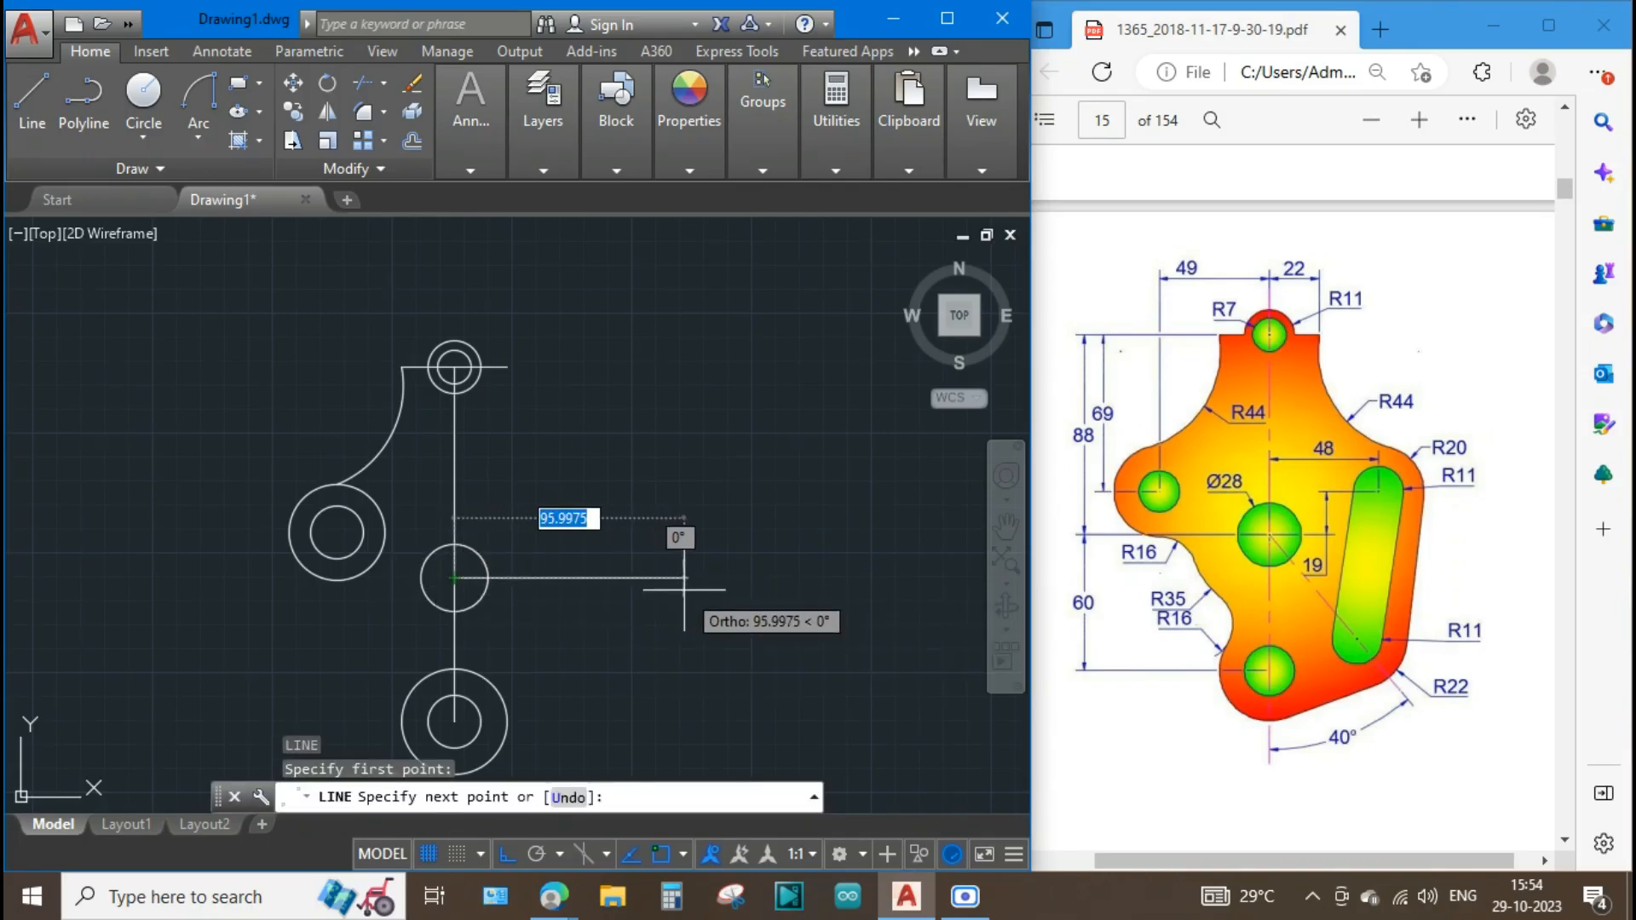
text(48)
key(Return)
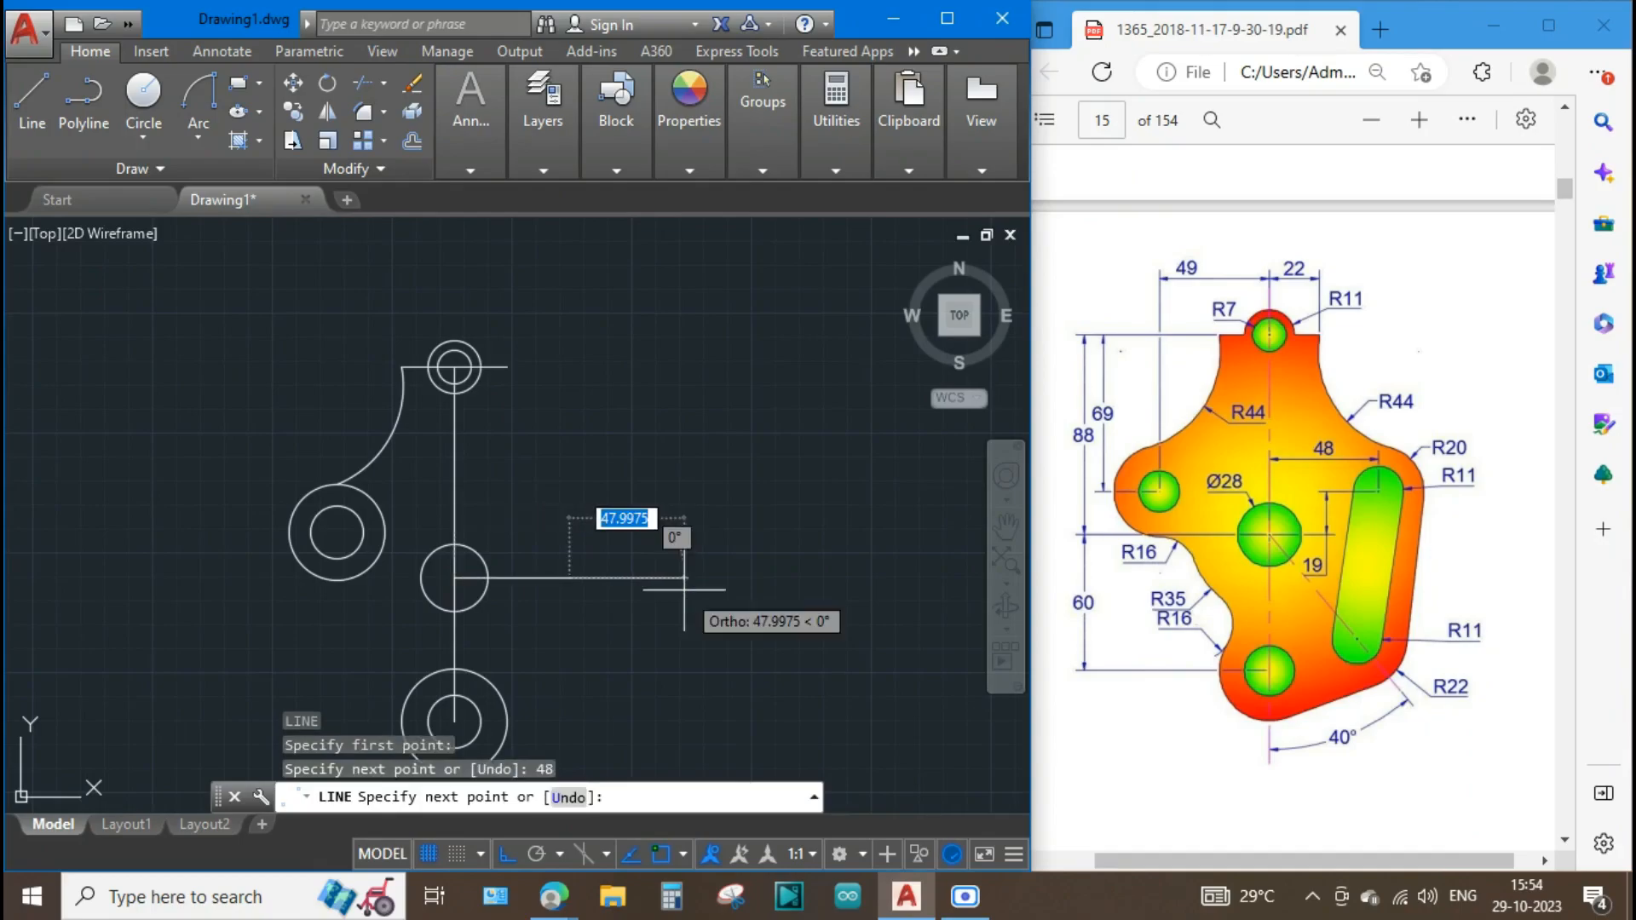
text(19)
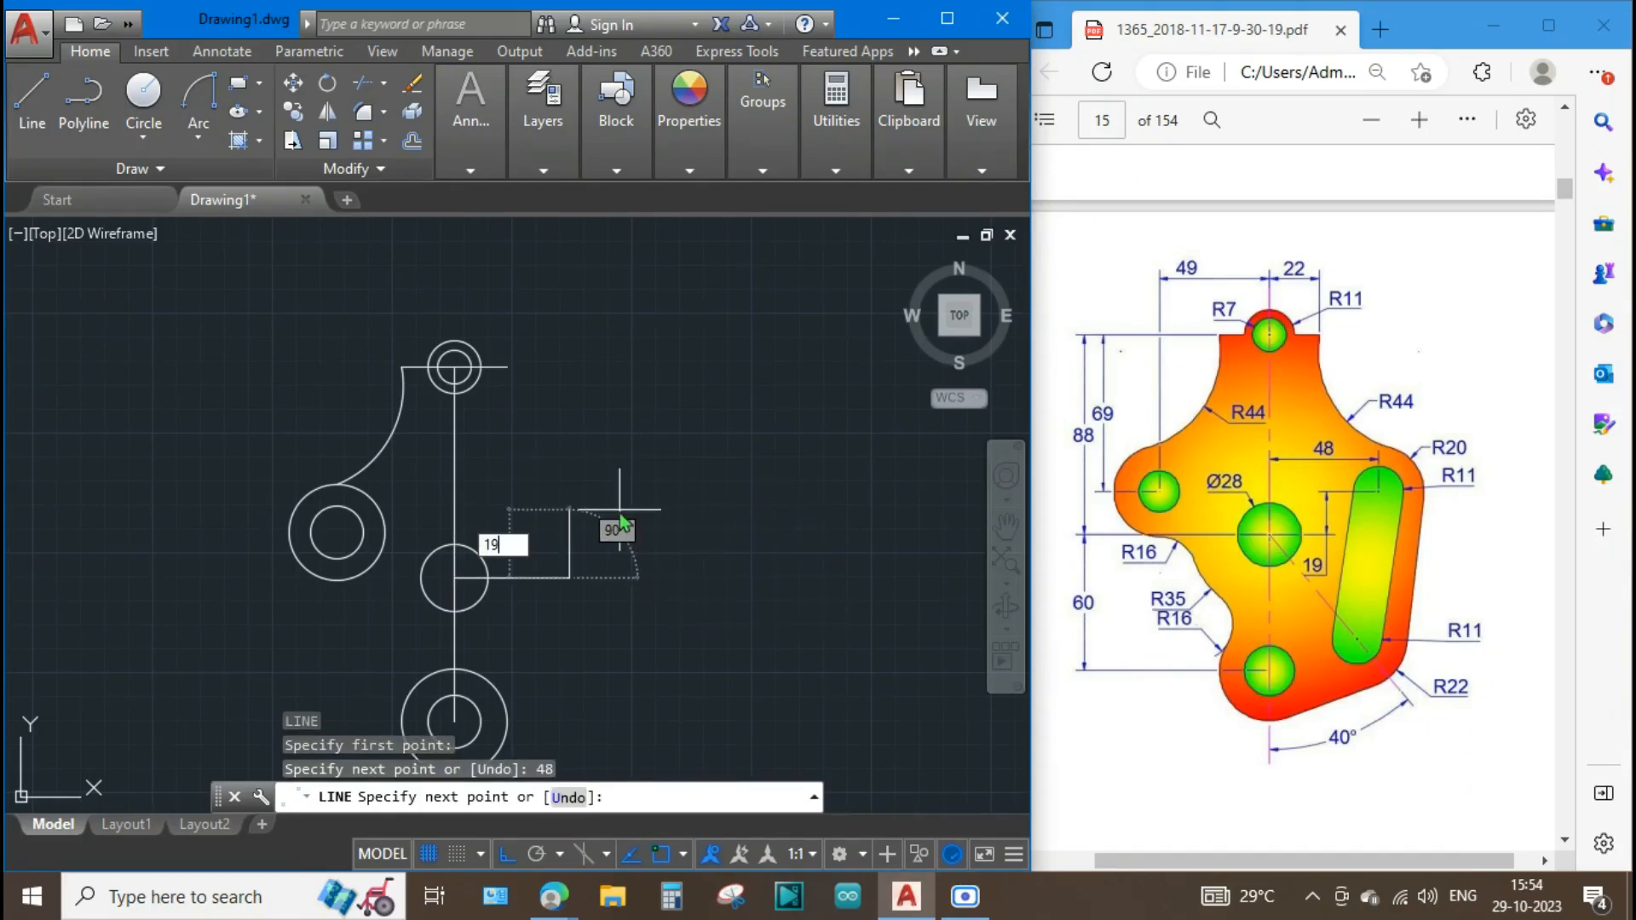
key(Return)
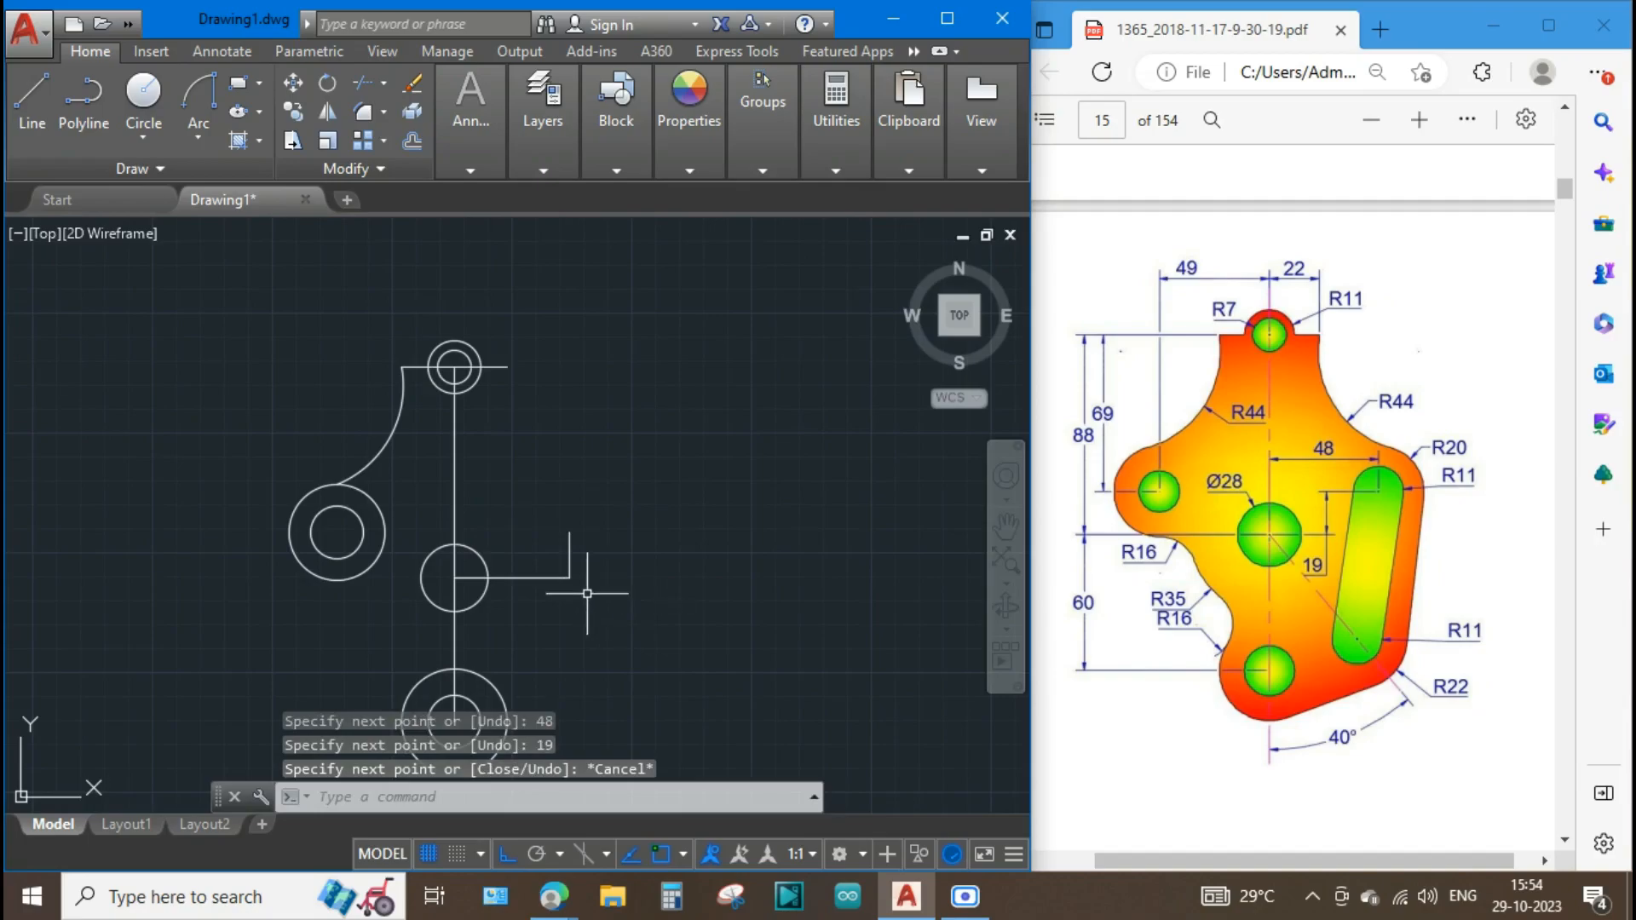
Draw a circle of radius 11 centred on the upper end of the 19 unit vertical line.
text(c)
key(Return)
click(569, 532)
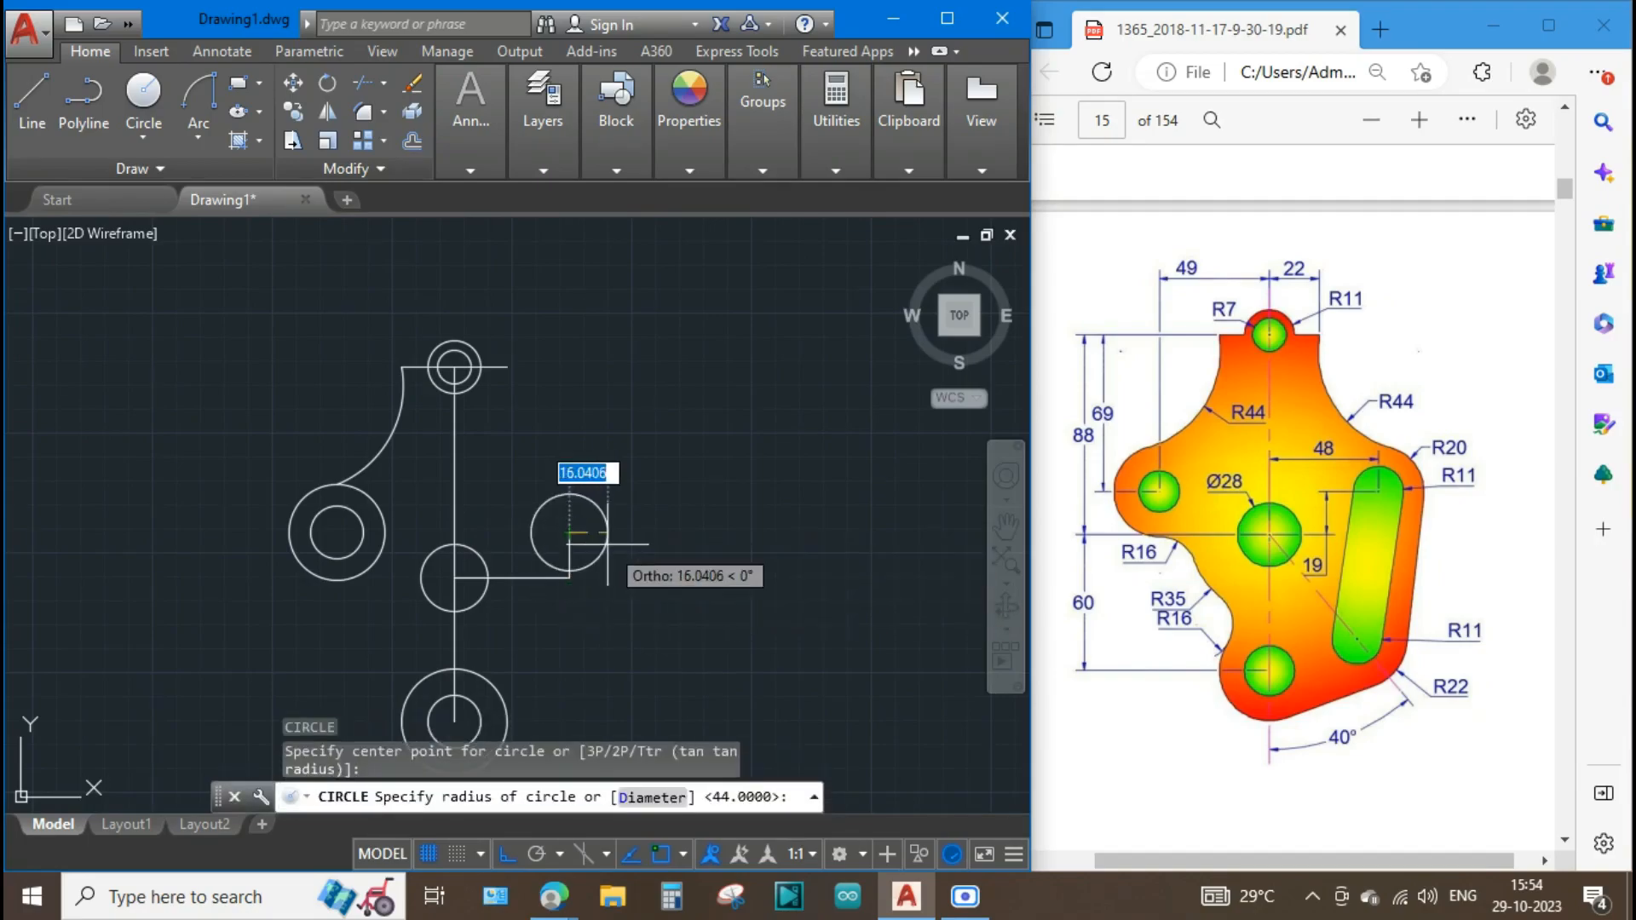
text(11)
key(Return)
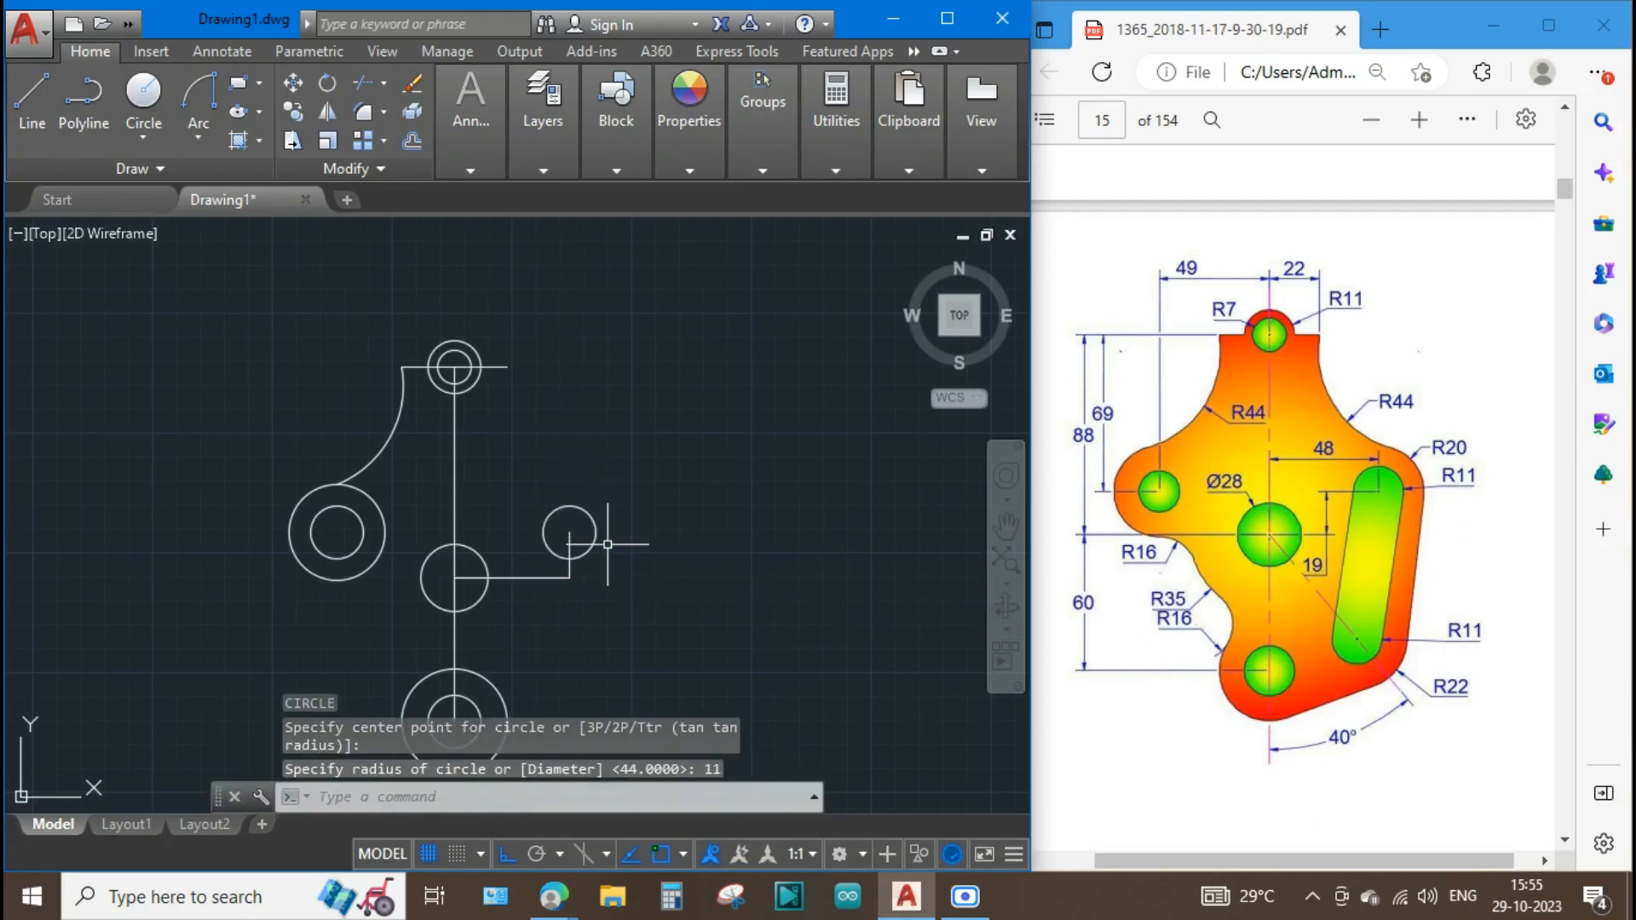
Add a concentric circle of radius 20 around the right radius 11 circle.
text(c)
key(Return)
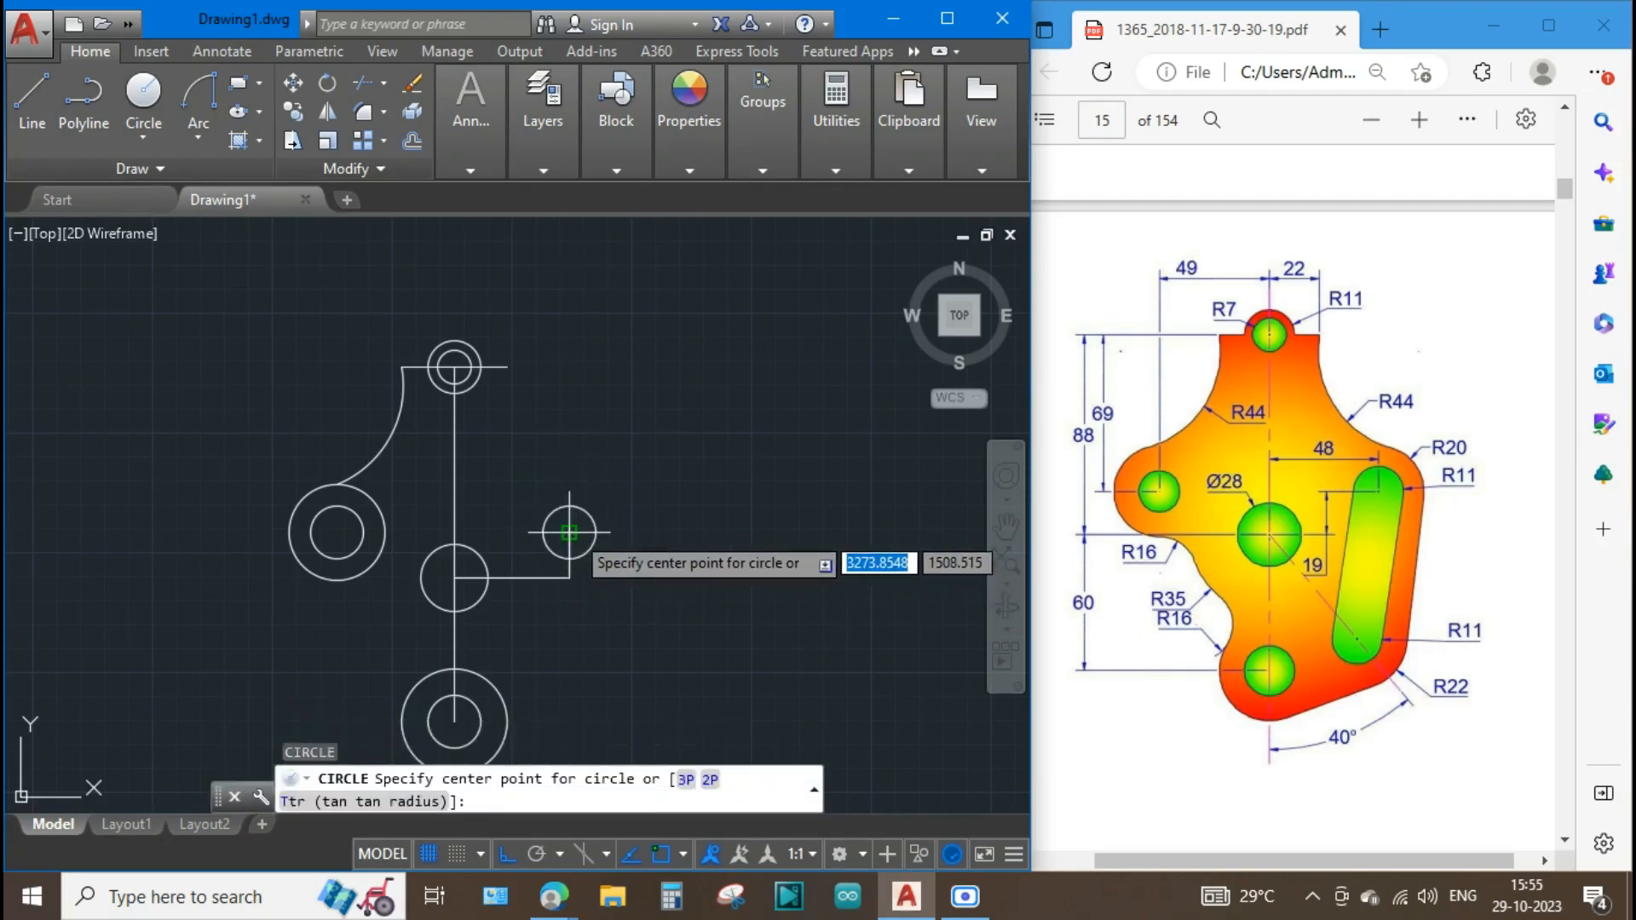
click(569, 531)
text(20)
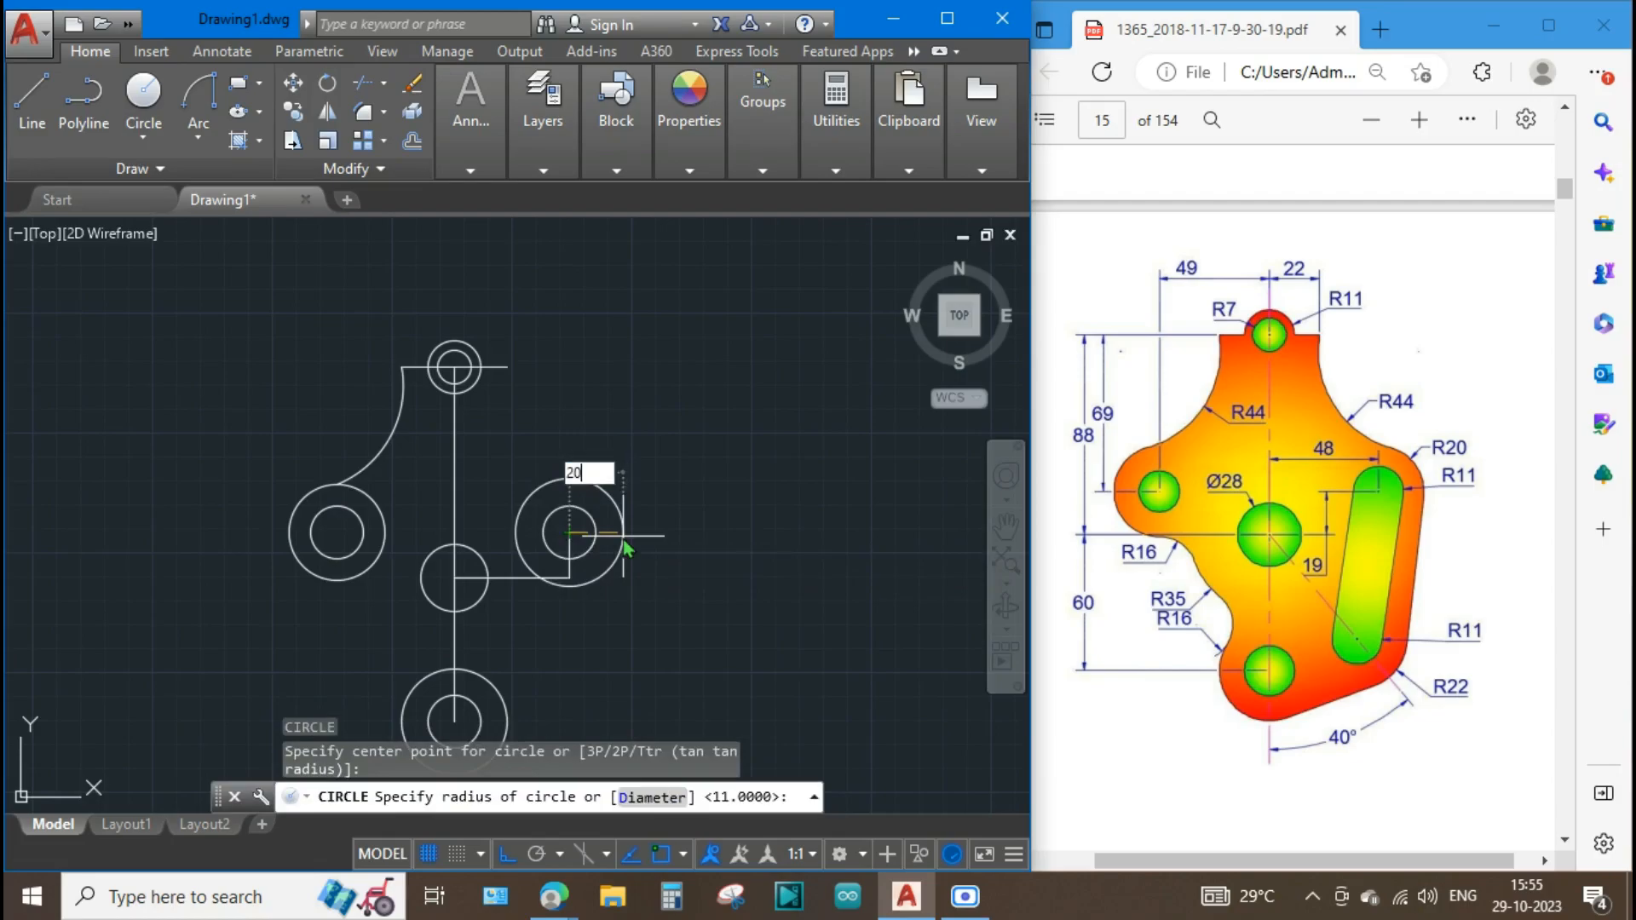
key(Return)
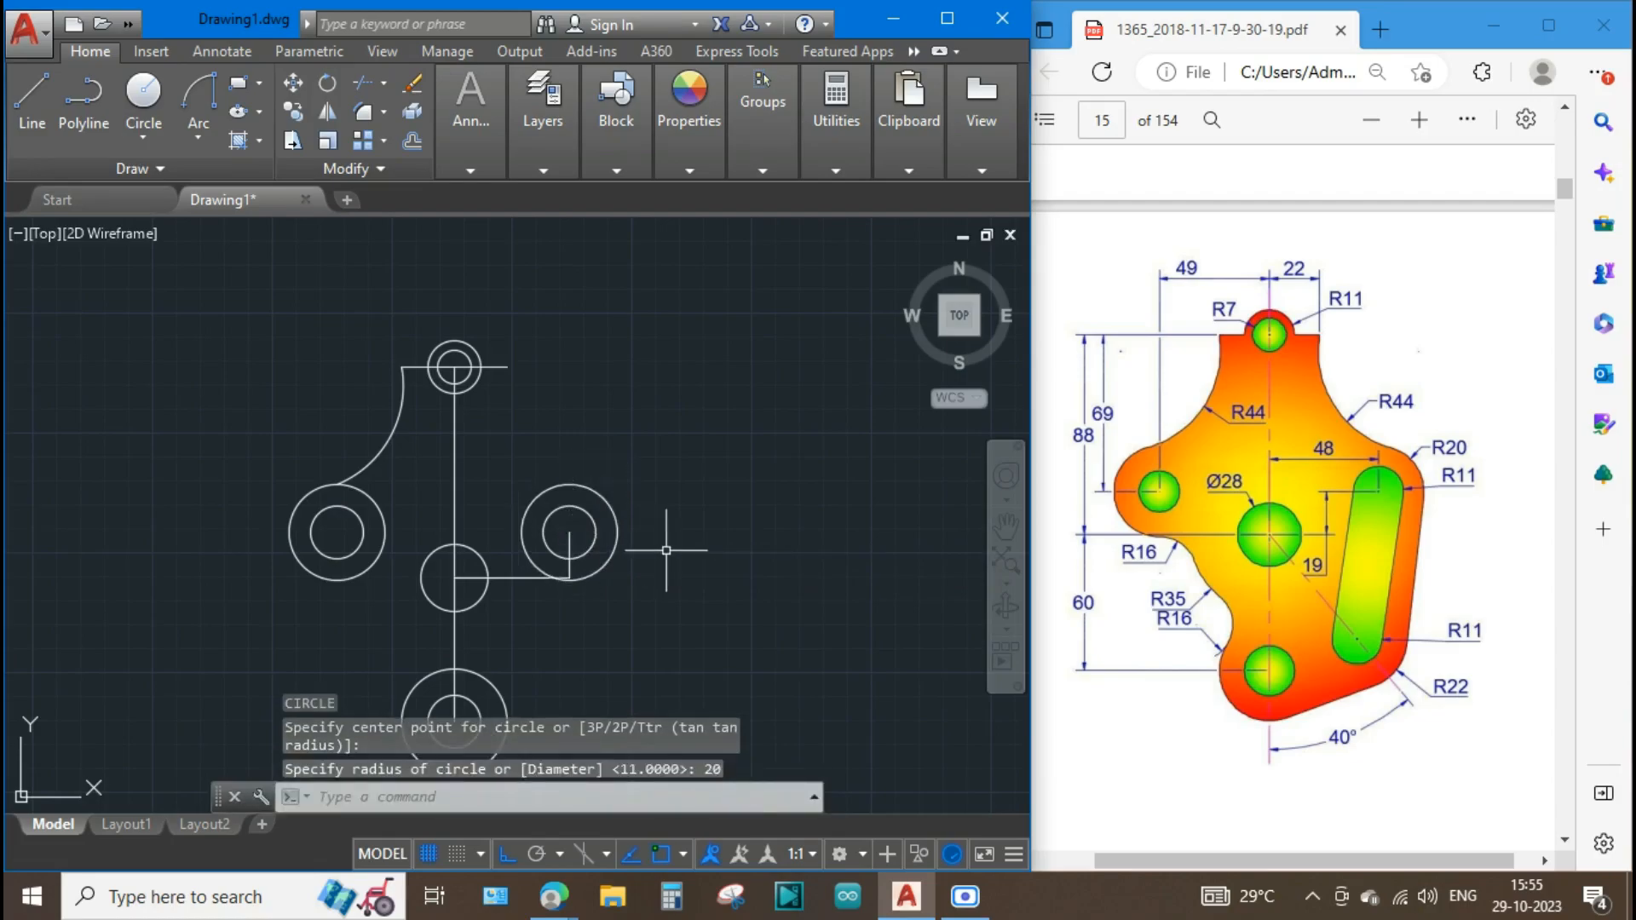
key(Escape)
Draw a line from the middle circle's centre, 100 long at an angle of 310 degrees.
middle_drag(693, 589, 708, 492)
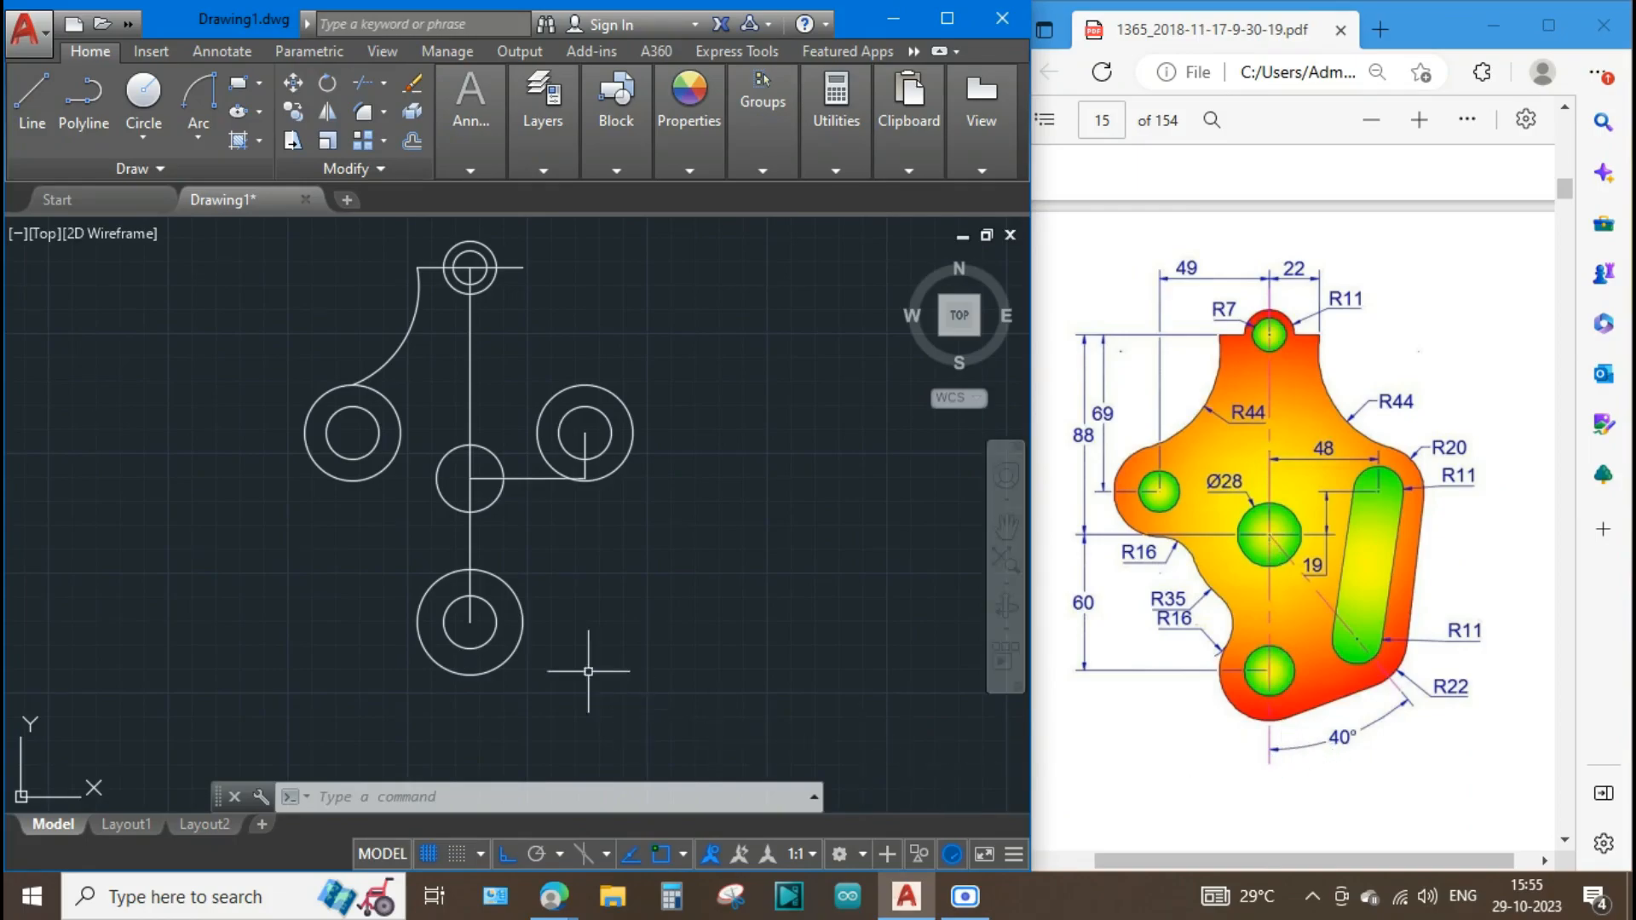
text(l)
key(Return)
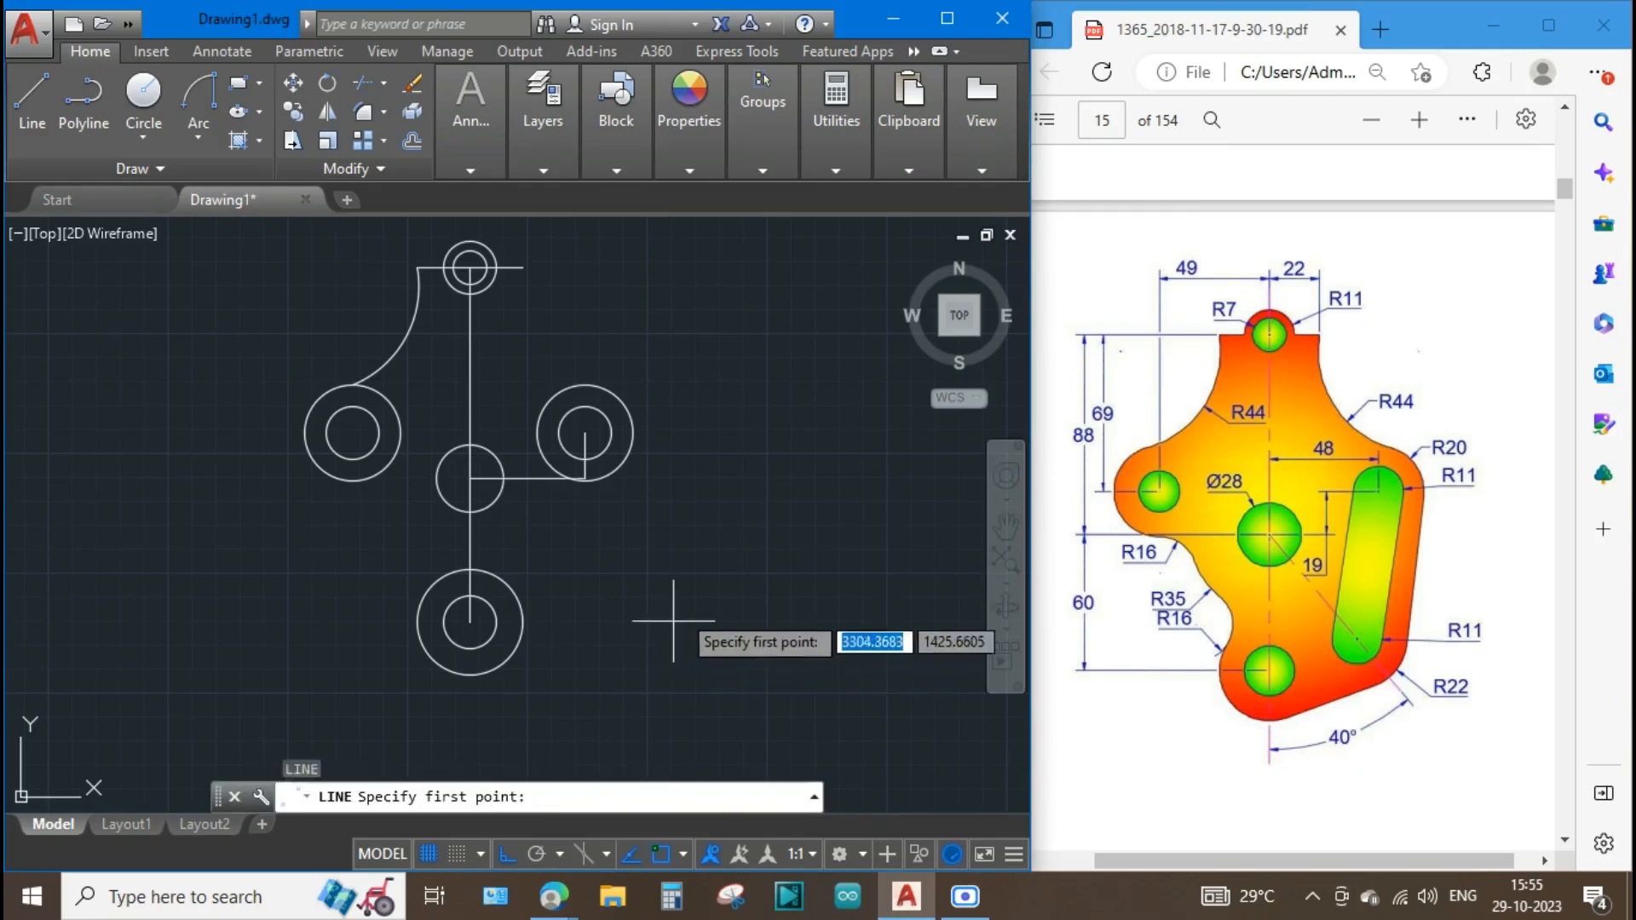
click(469, 478)
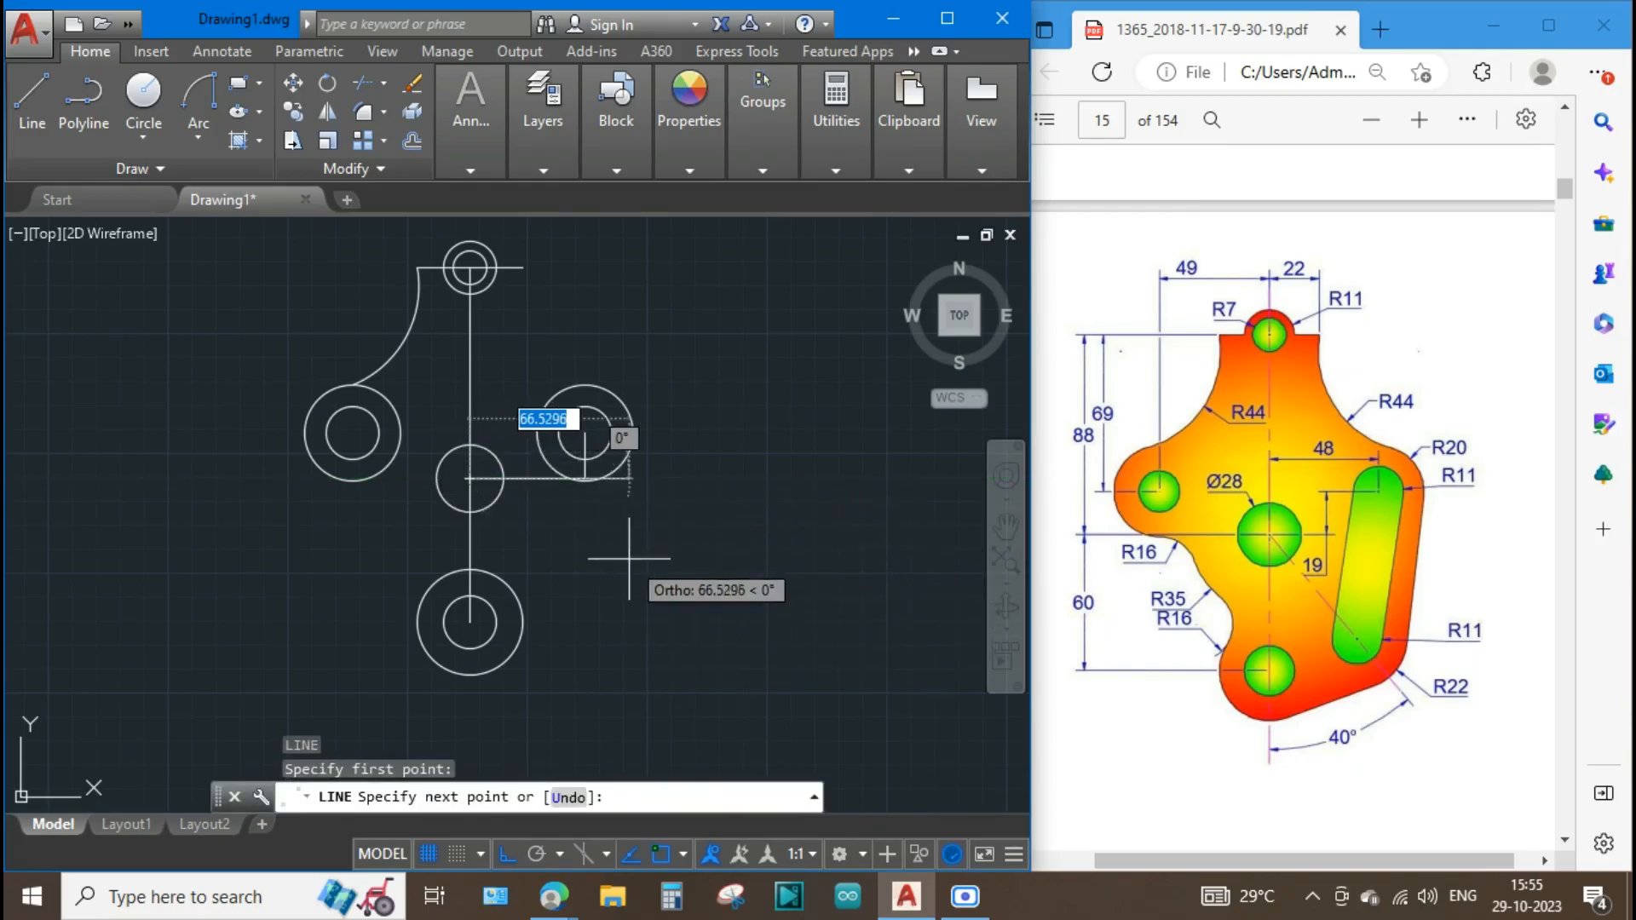
key(F8)
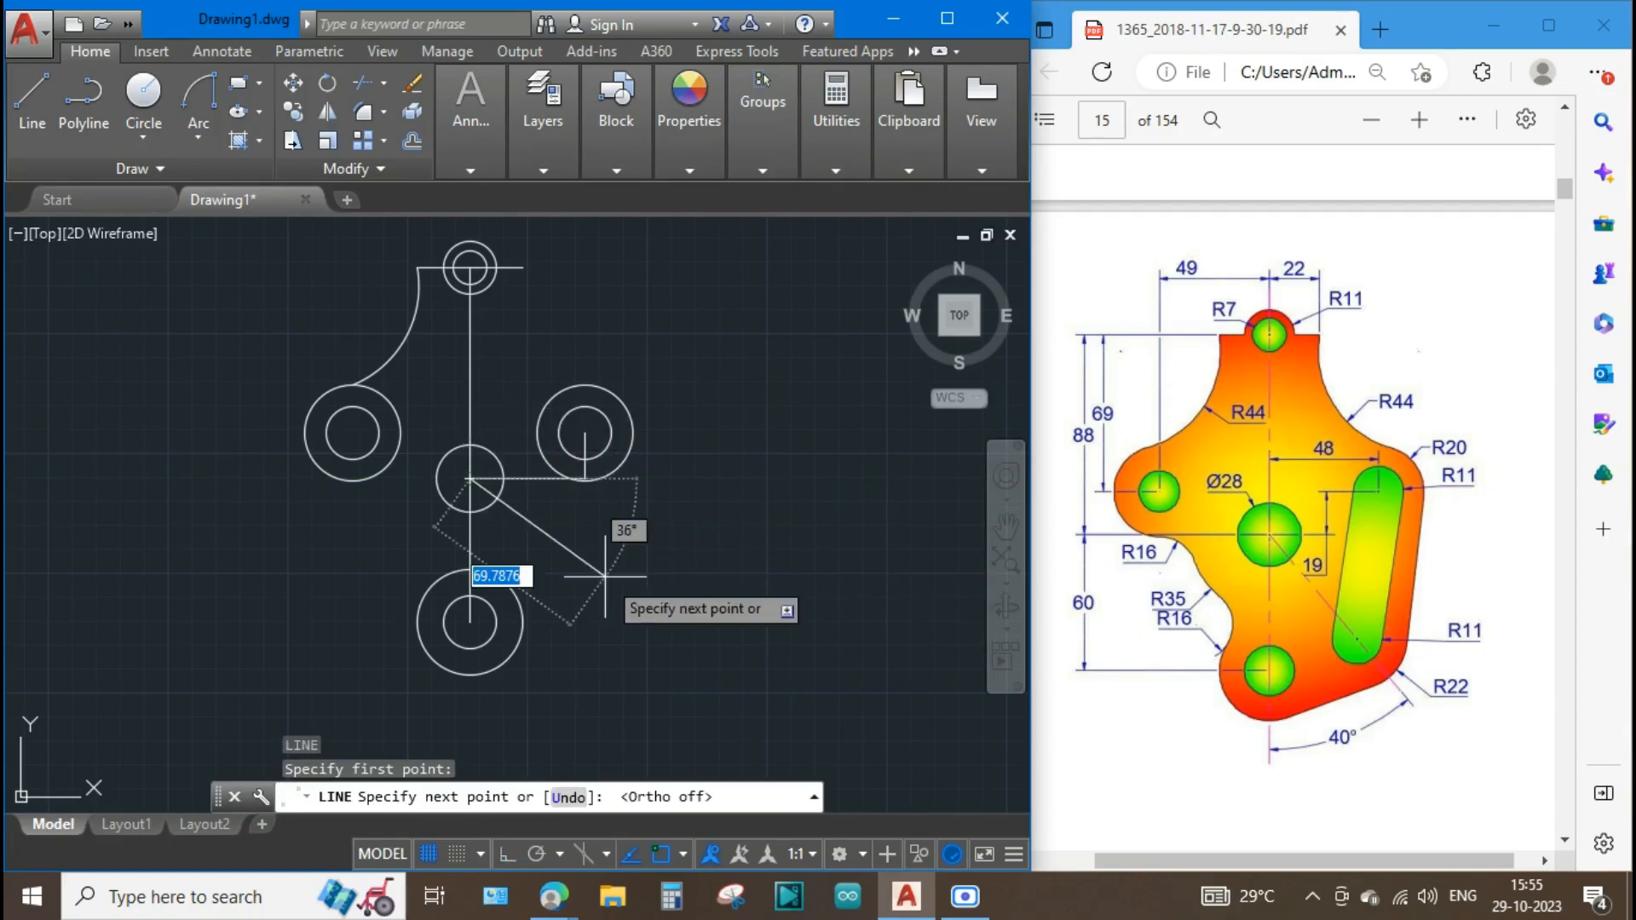
text(100)
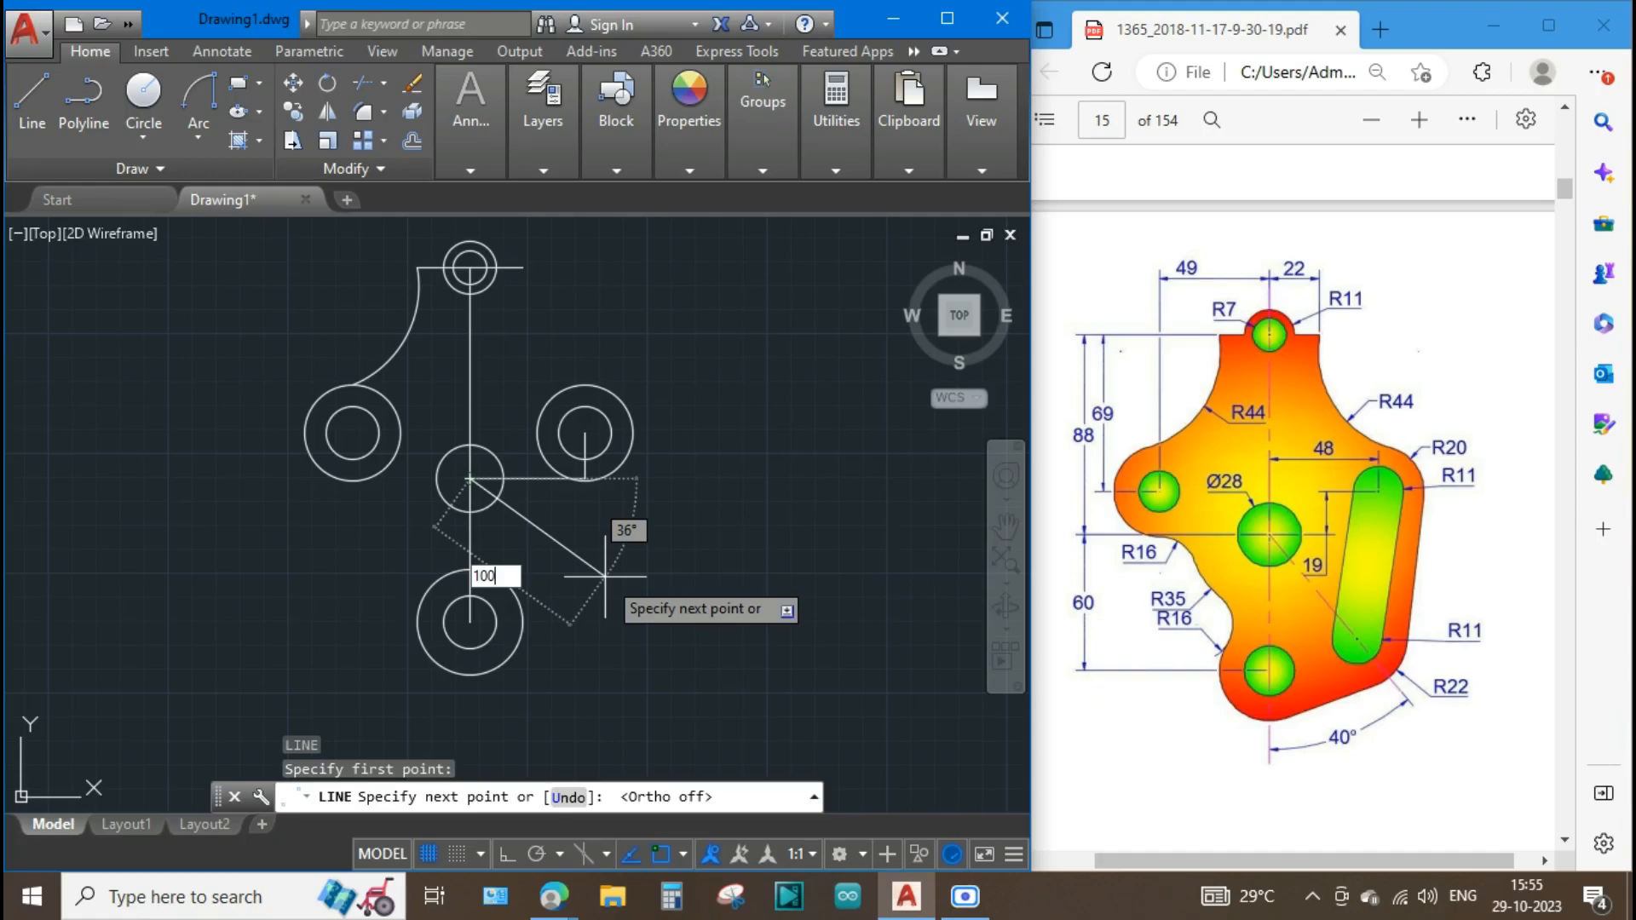
key(Tab)
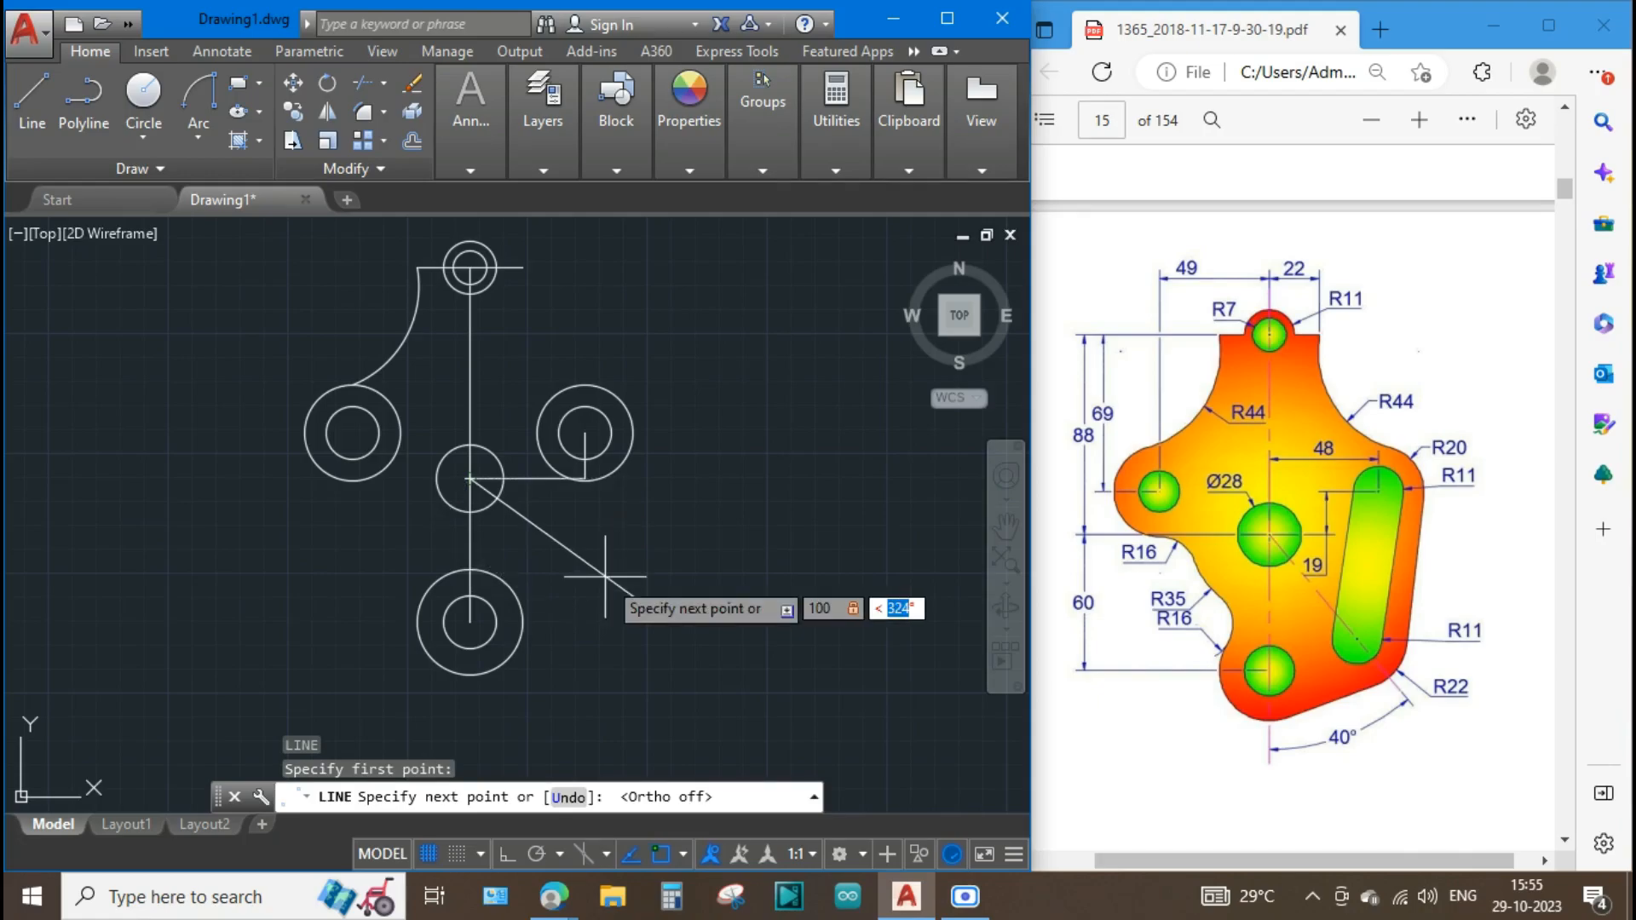
text(310)
key(Return)
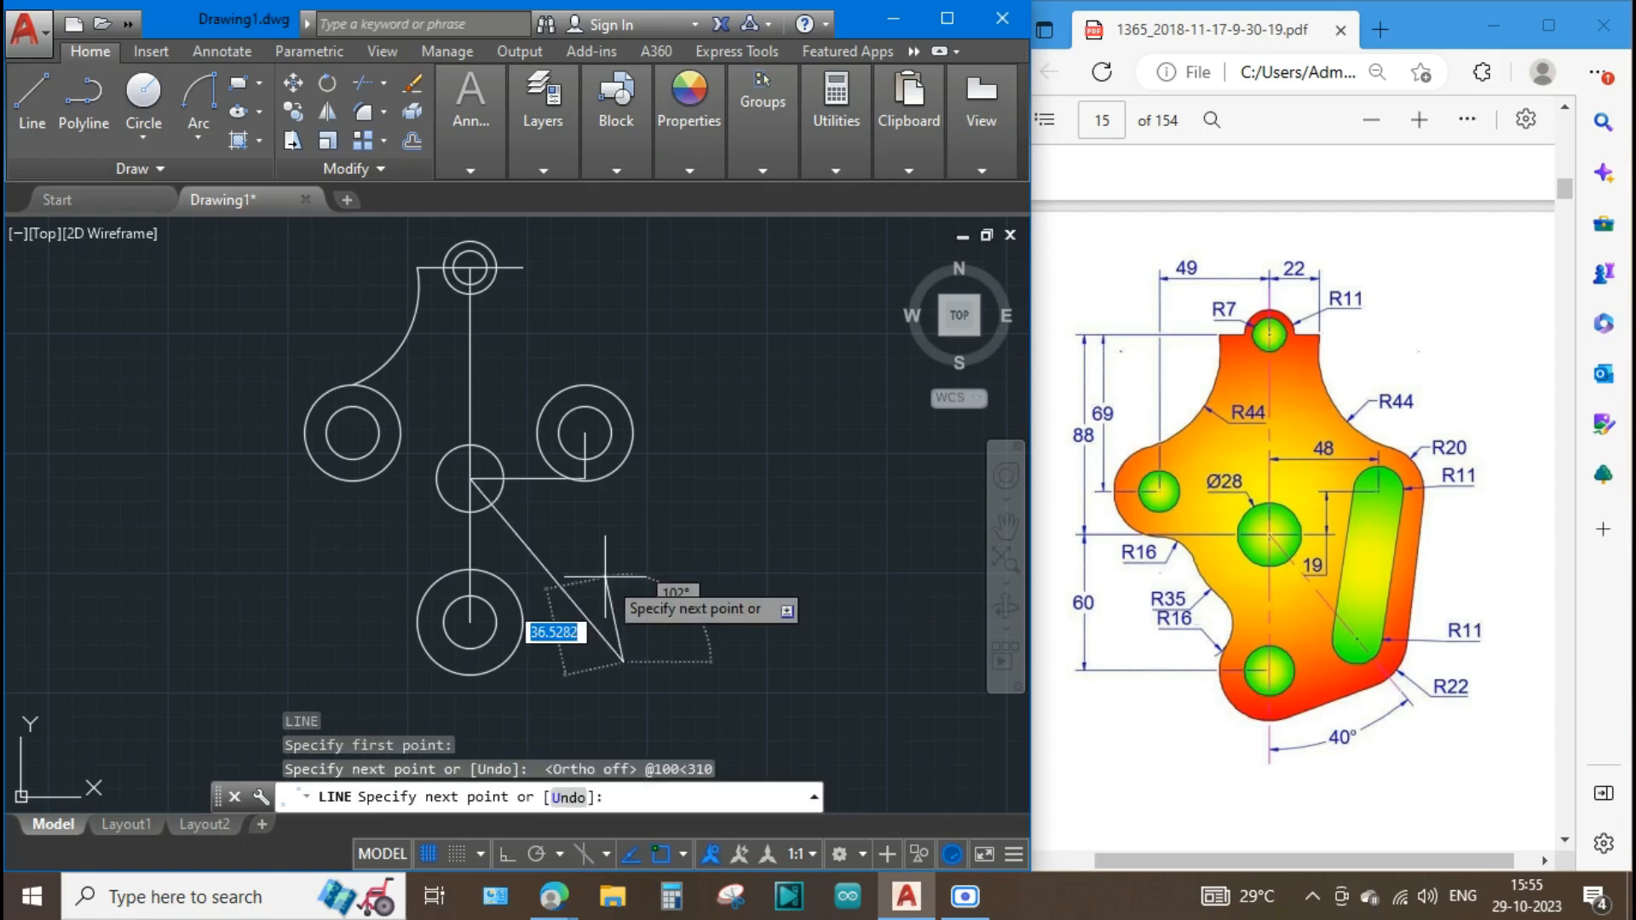
key(Escape)
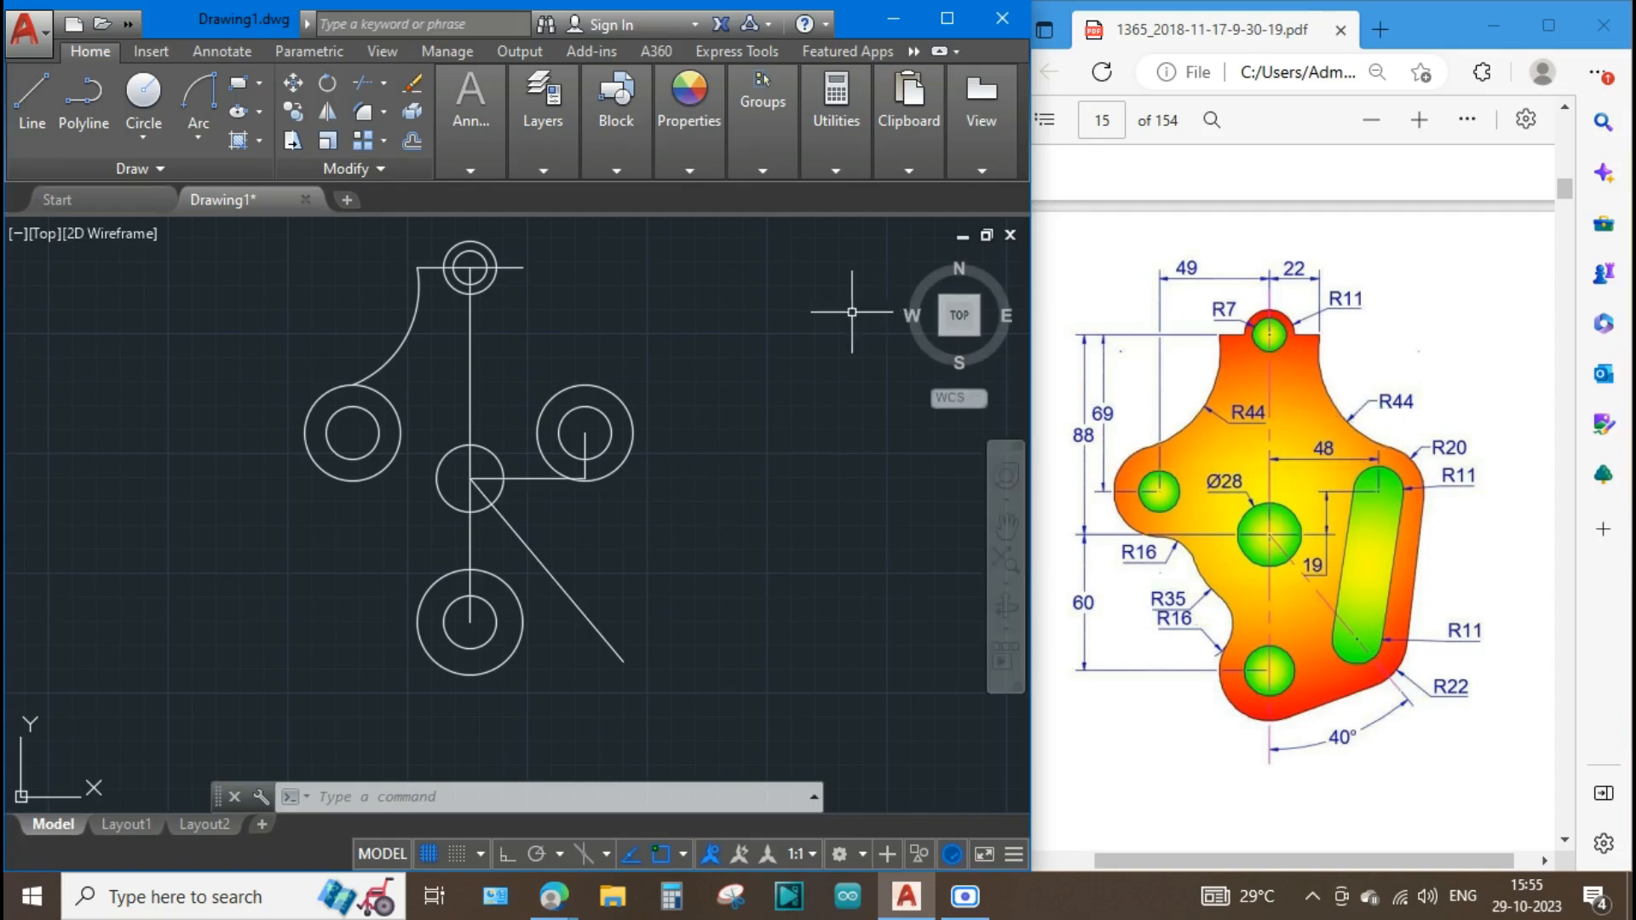
Draw a vertical construction line from the right circles' centre upward past the radius 20 circle.
text(l)
key(Return)
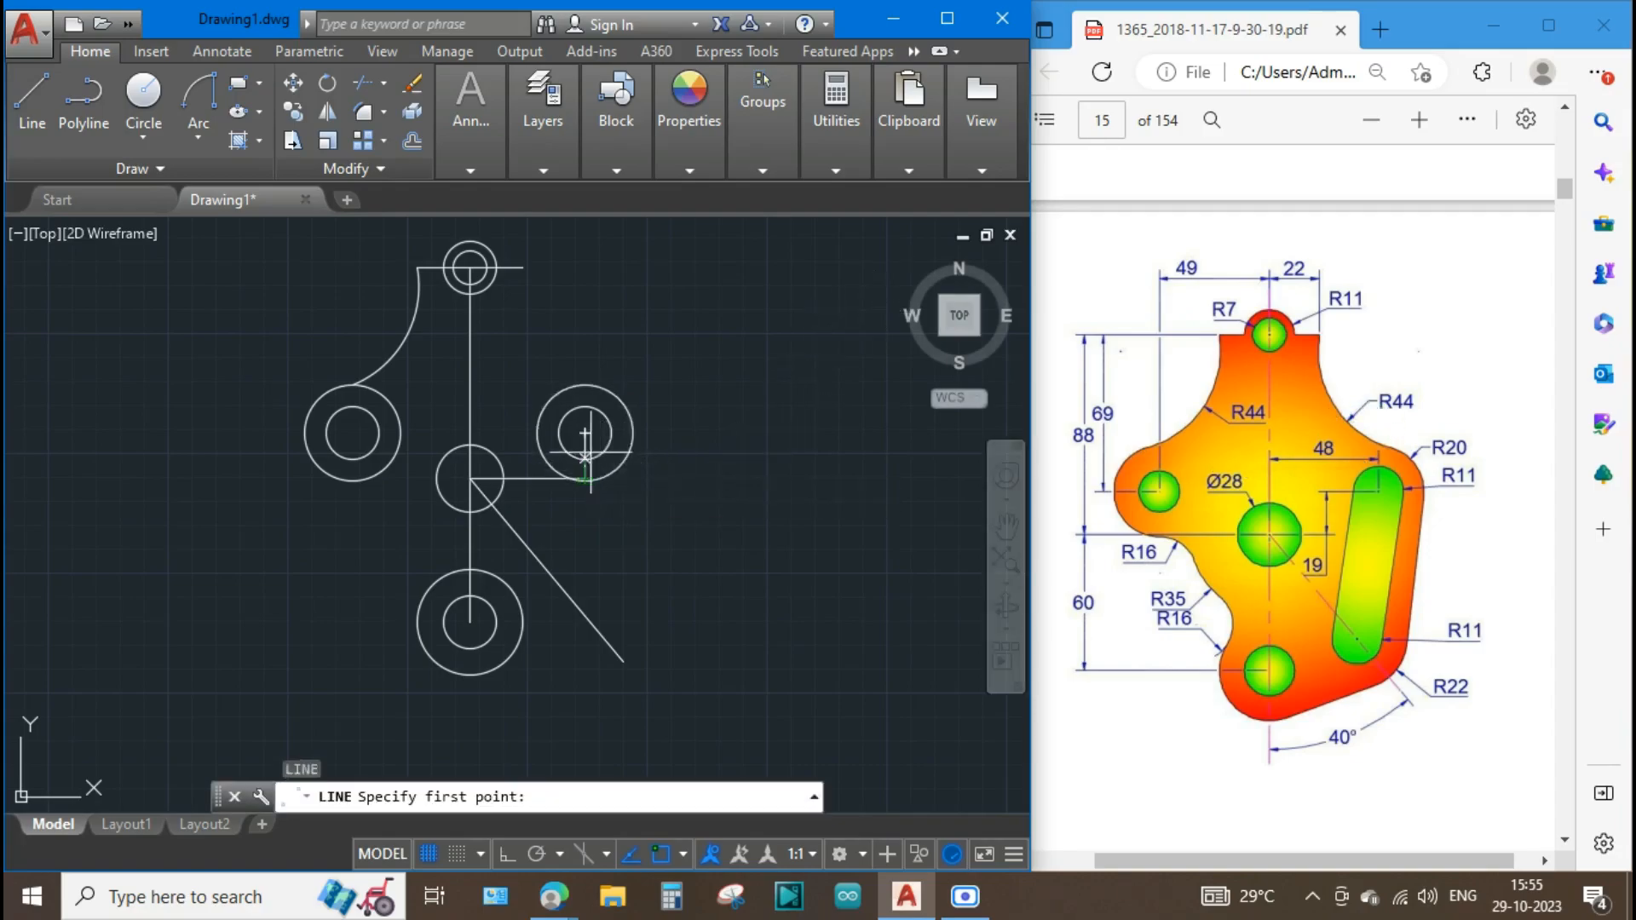
click(584, 432)
key(F8)
key(Escape)
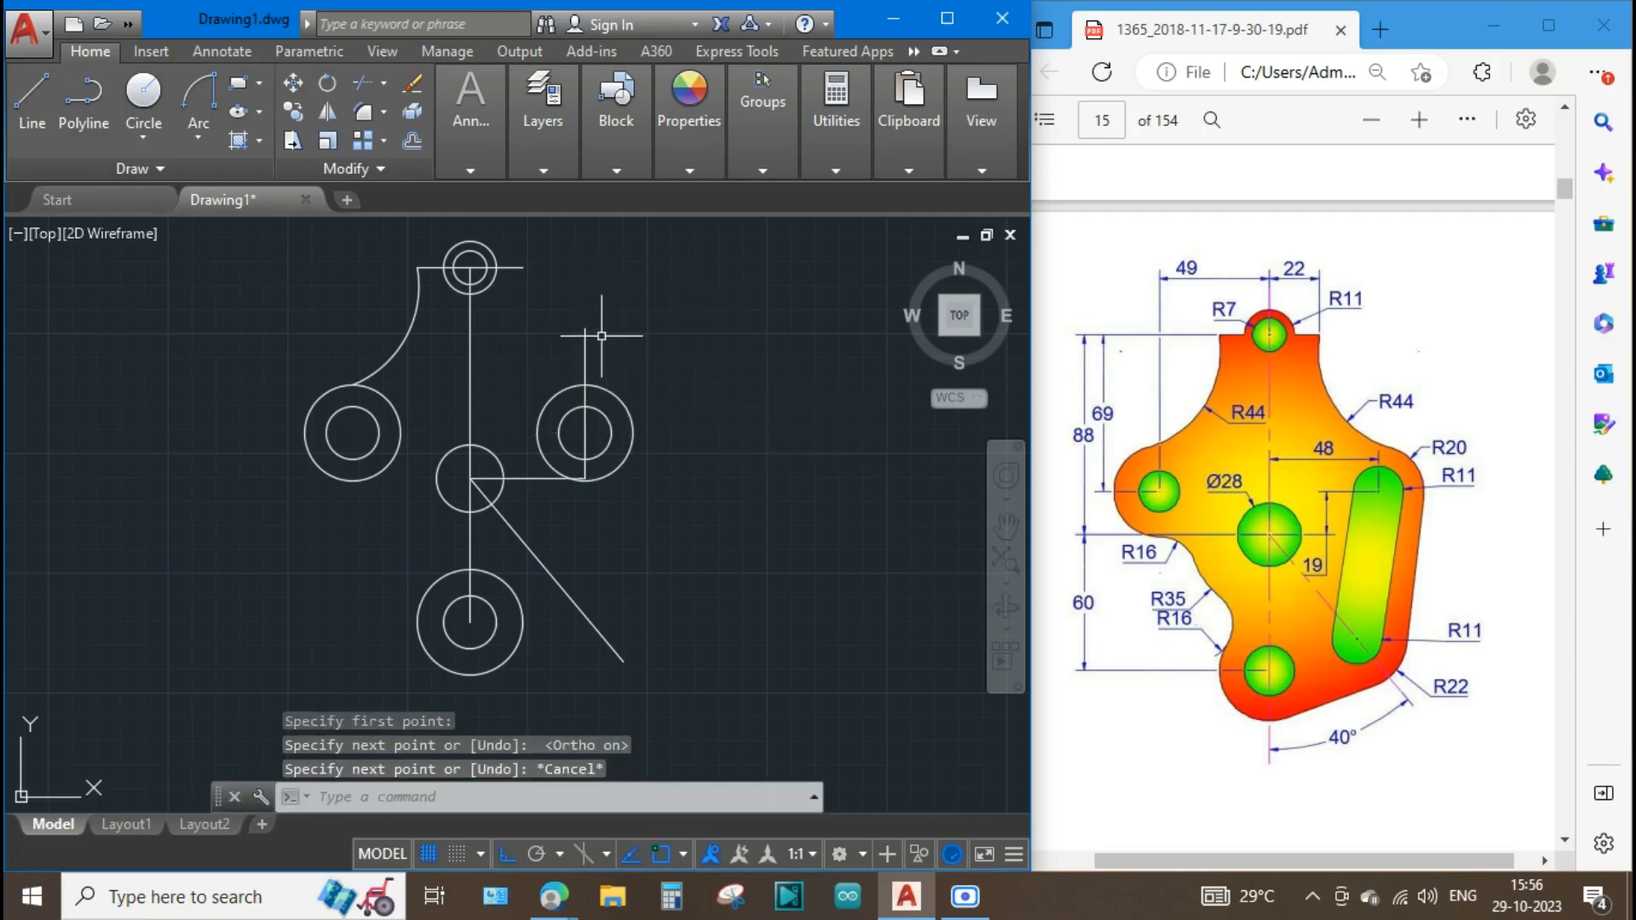
Draw a radius 44 construction circle centred where the vertical line crosses the top of the right radius 20 circle.
scroll(602, 337, up, 3)
scroll(599, 452, up, 3)
middle_drag(742, 566, 613, 447)
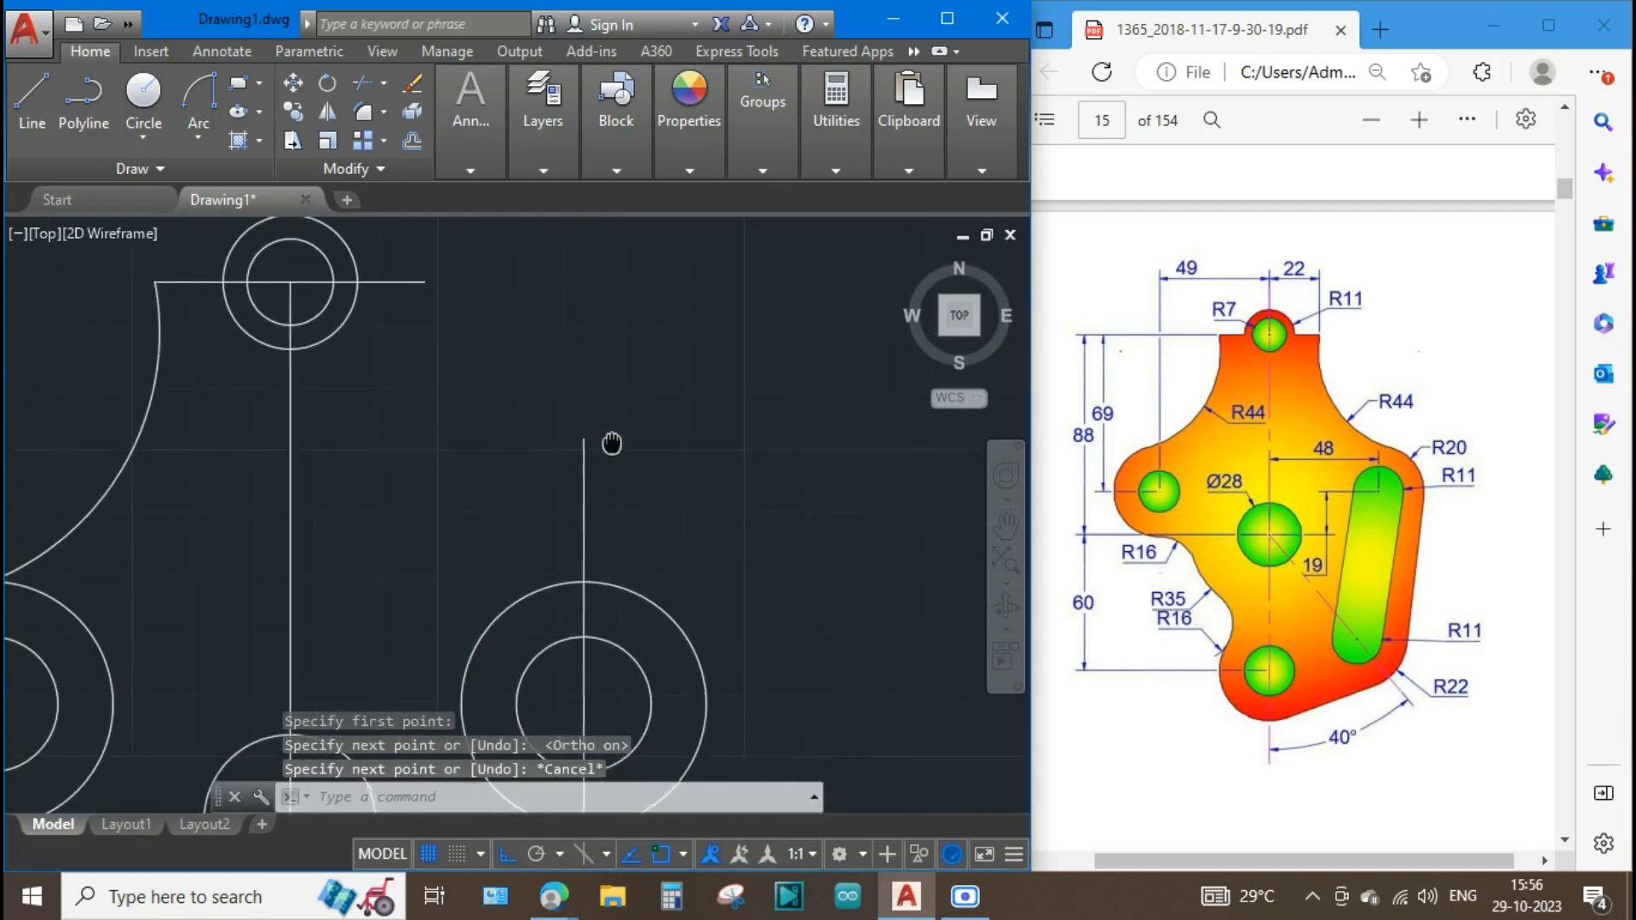
scroll(613, 447, down, 2)
text(c)
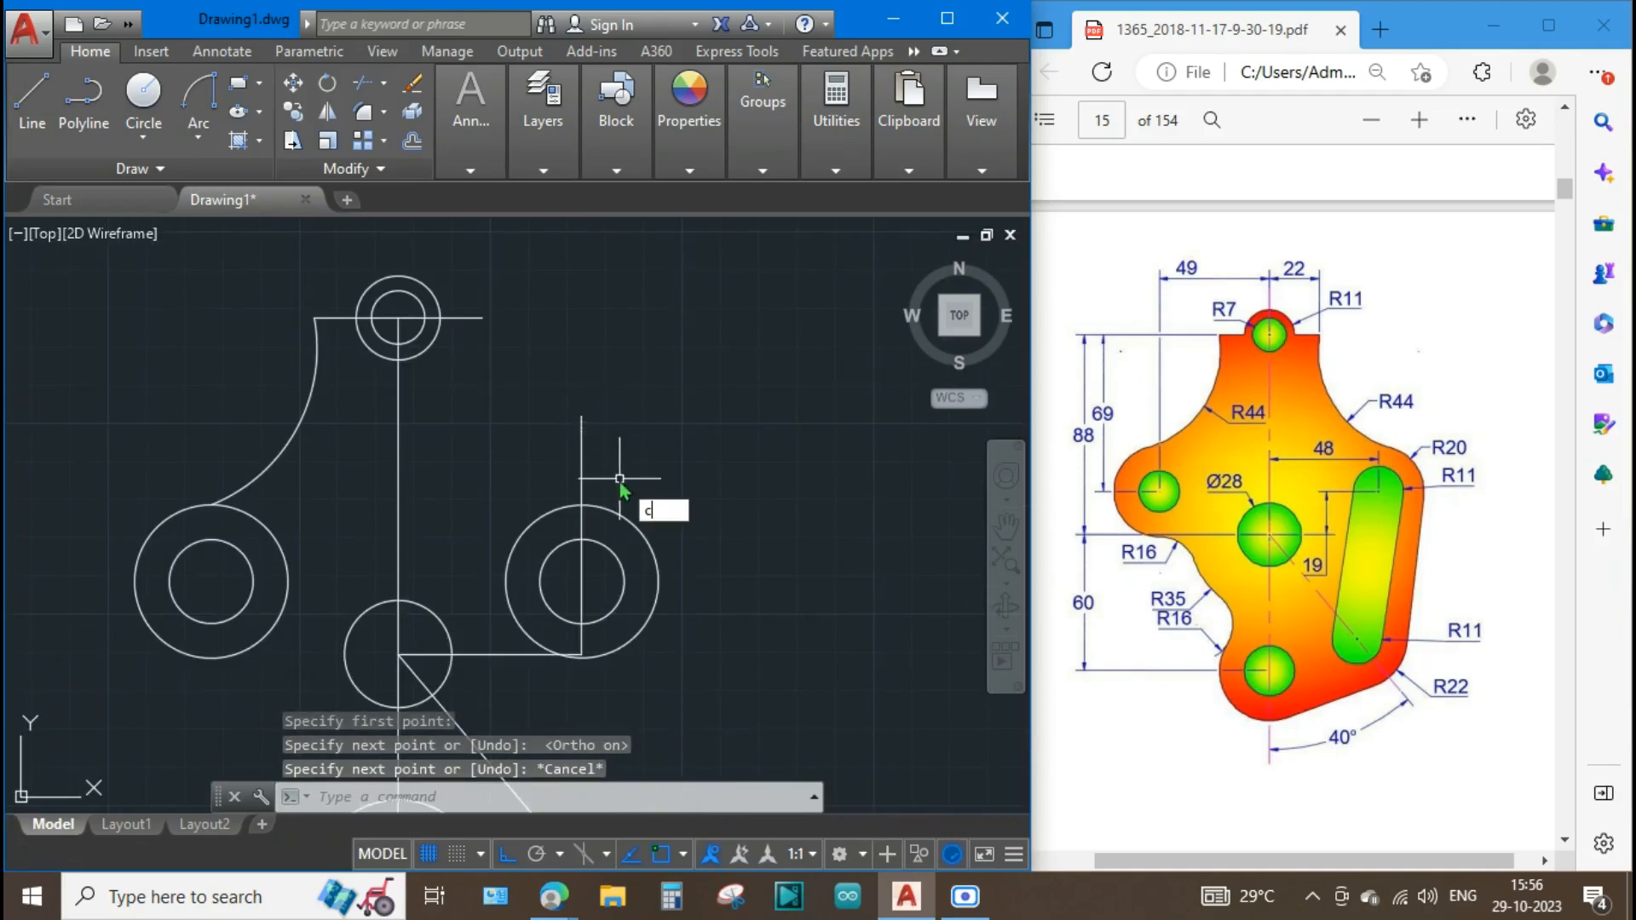
key(Return)
click(581, 582)
text(44)
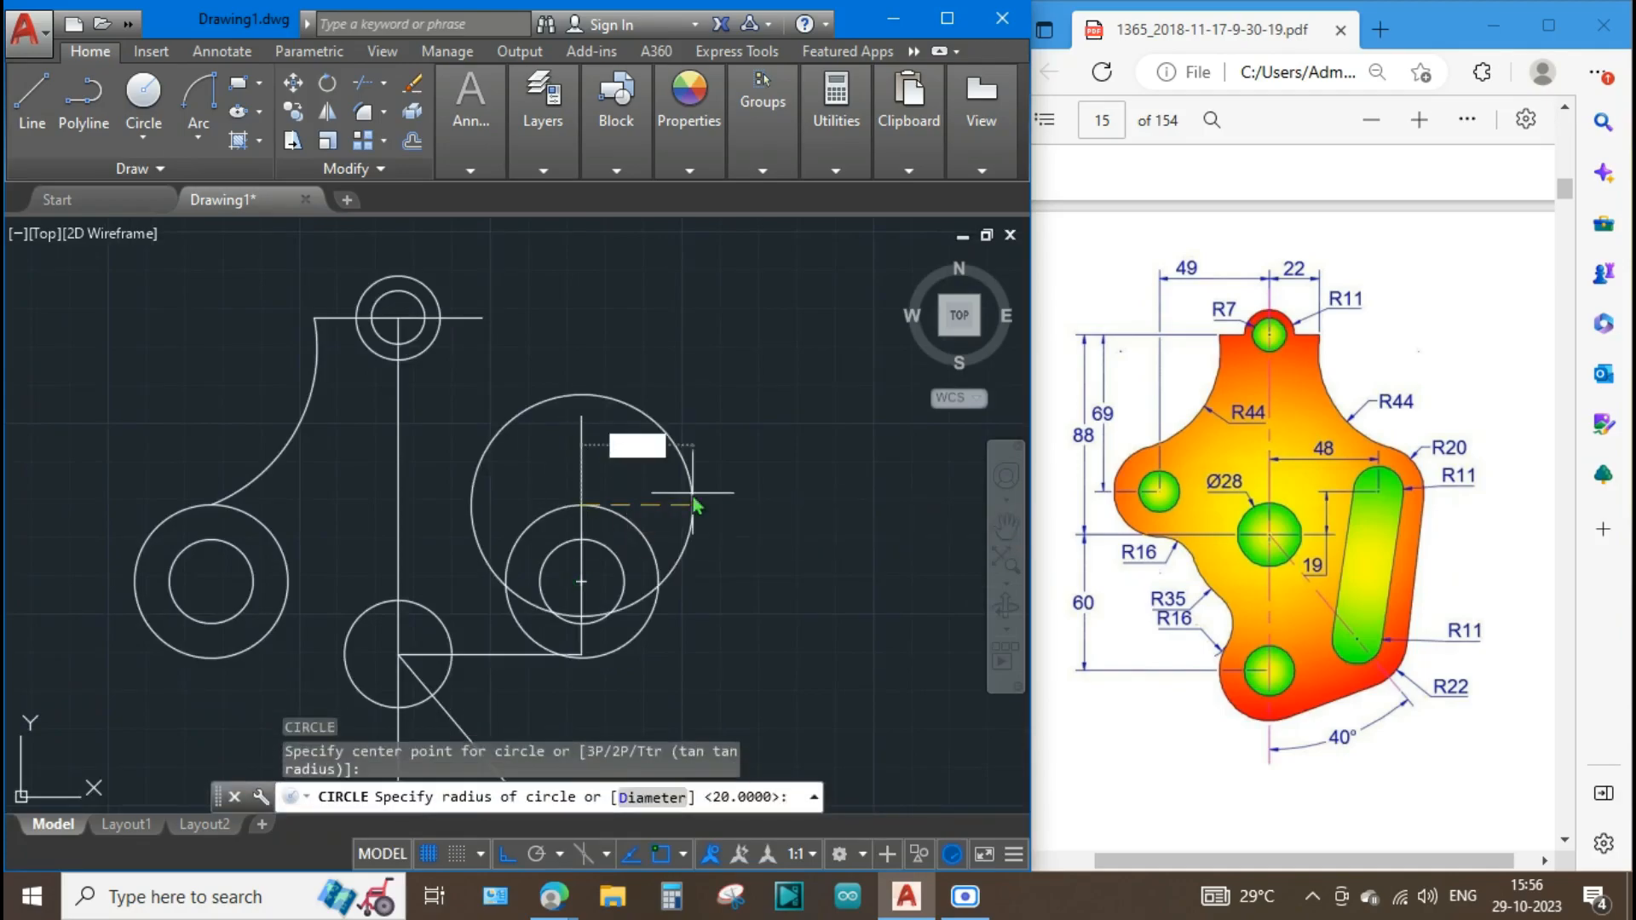
key(Return)
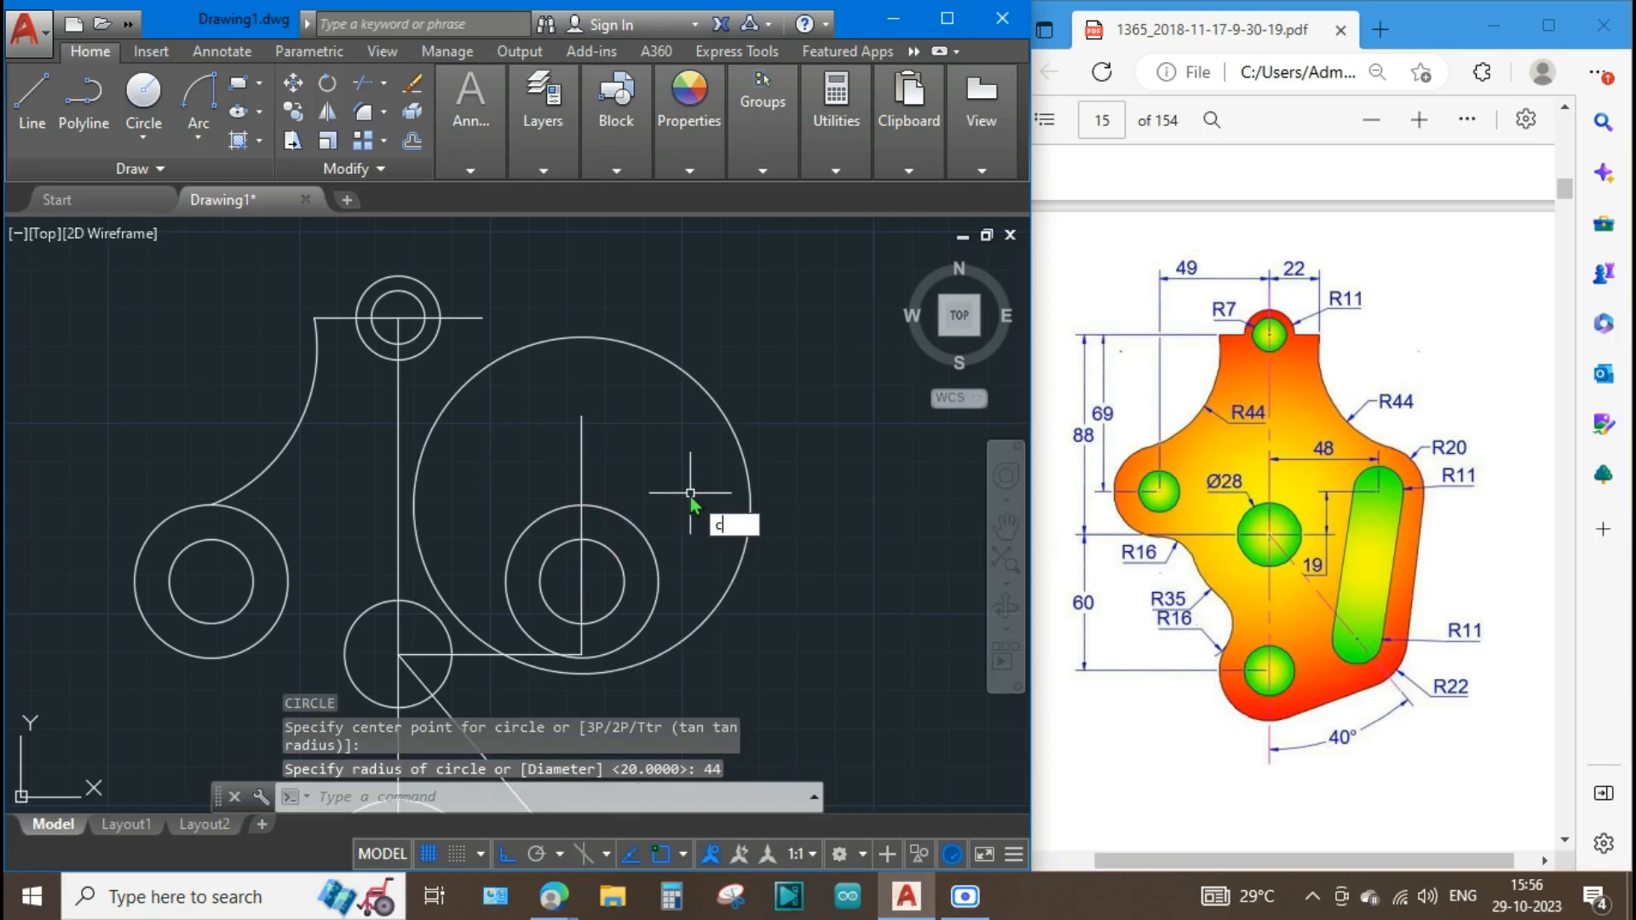
Draw a second radius 44 construction circle centred on the right end of the upper horizontal line.
key(Return)
click(482, 318)
text(44)
key(Return)
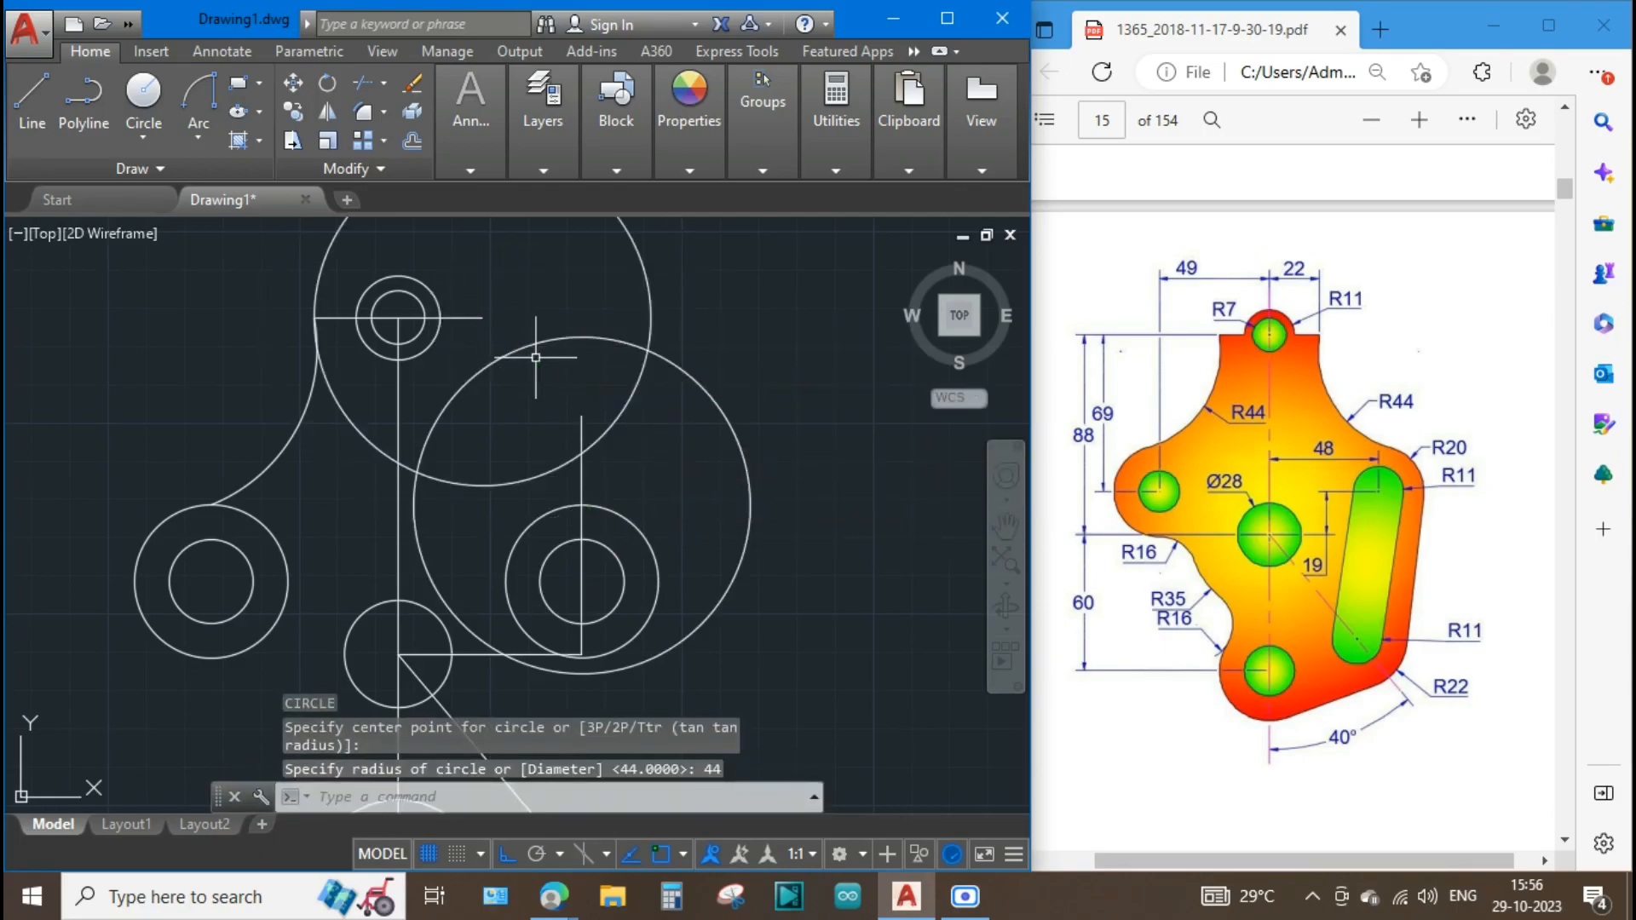
Draw a radius 44 circle centred on the right-hand intersection of the two construction circles.
key(Return)
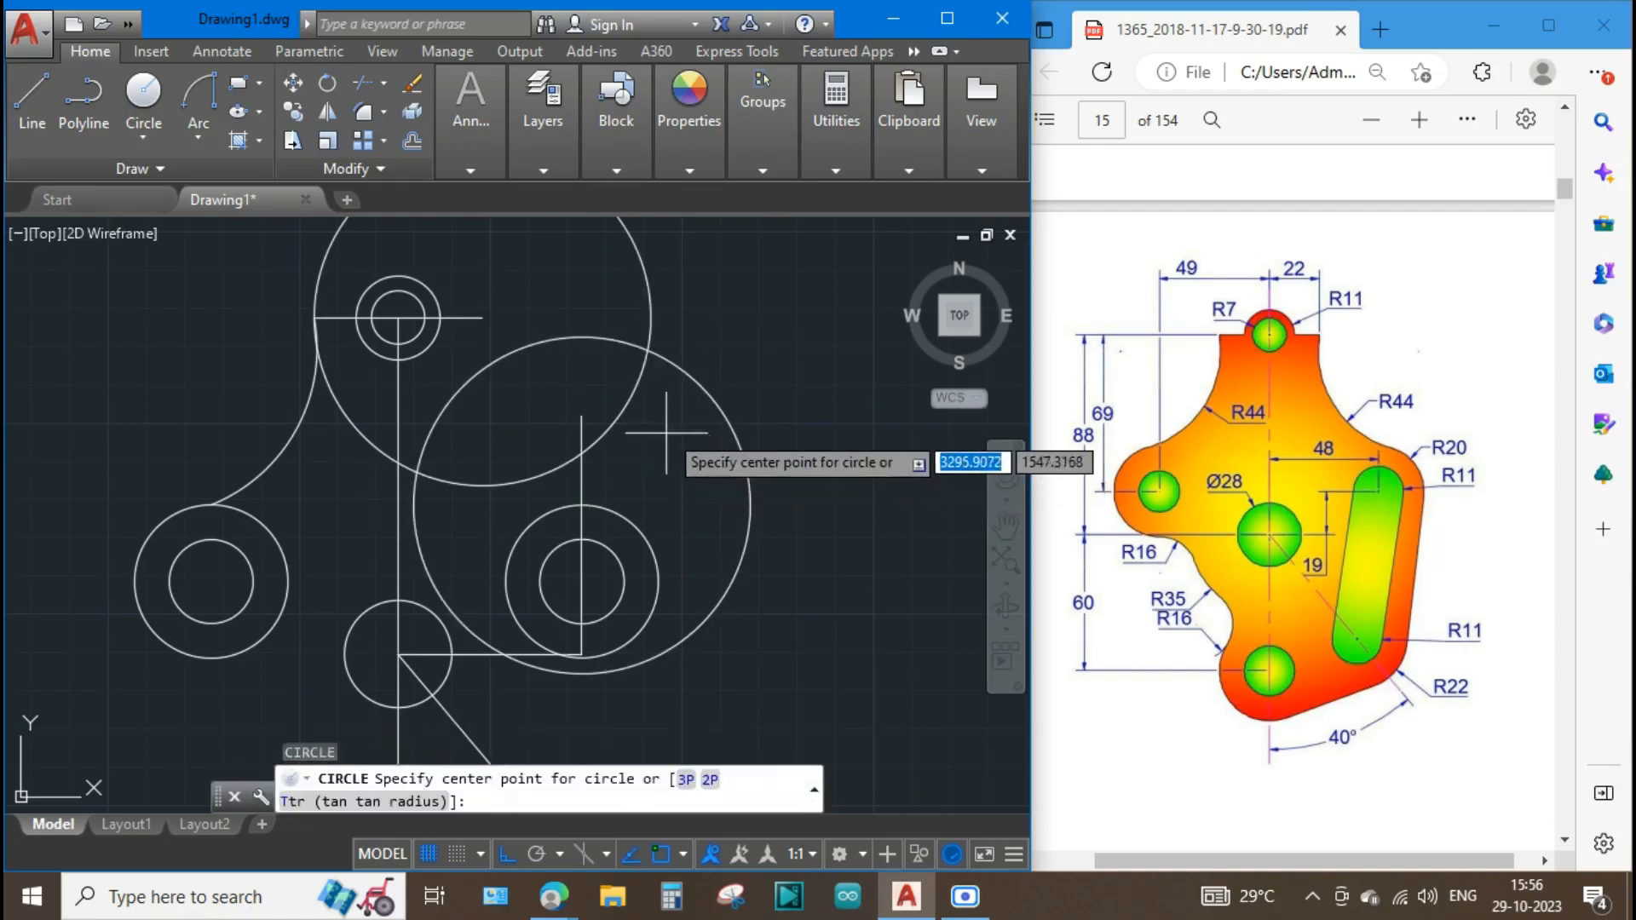
click(647, 350)
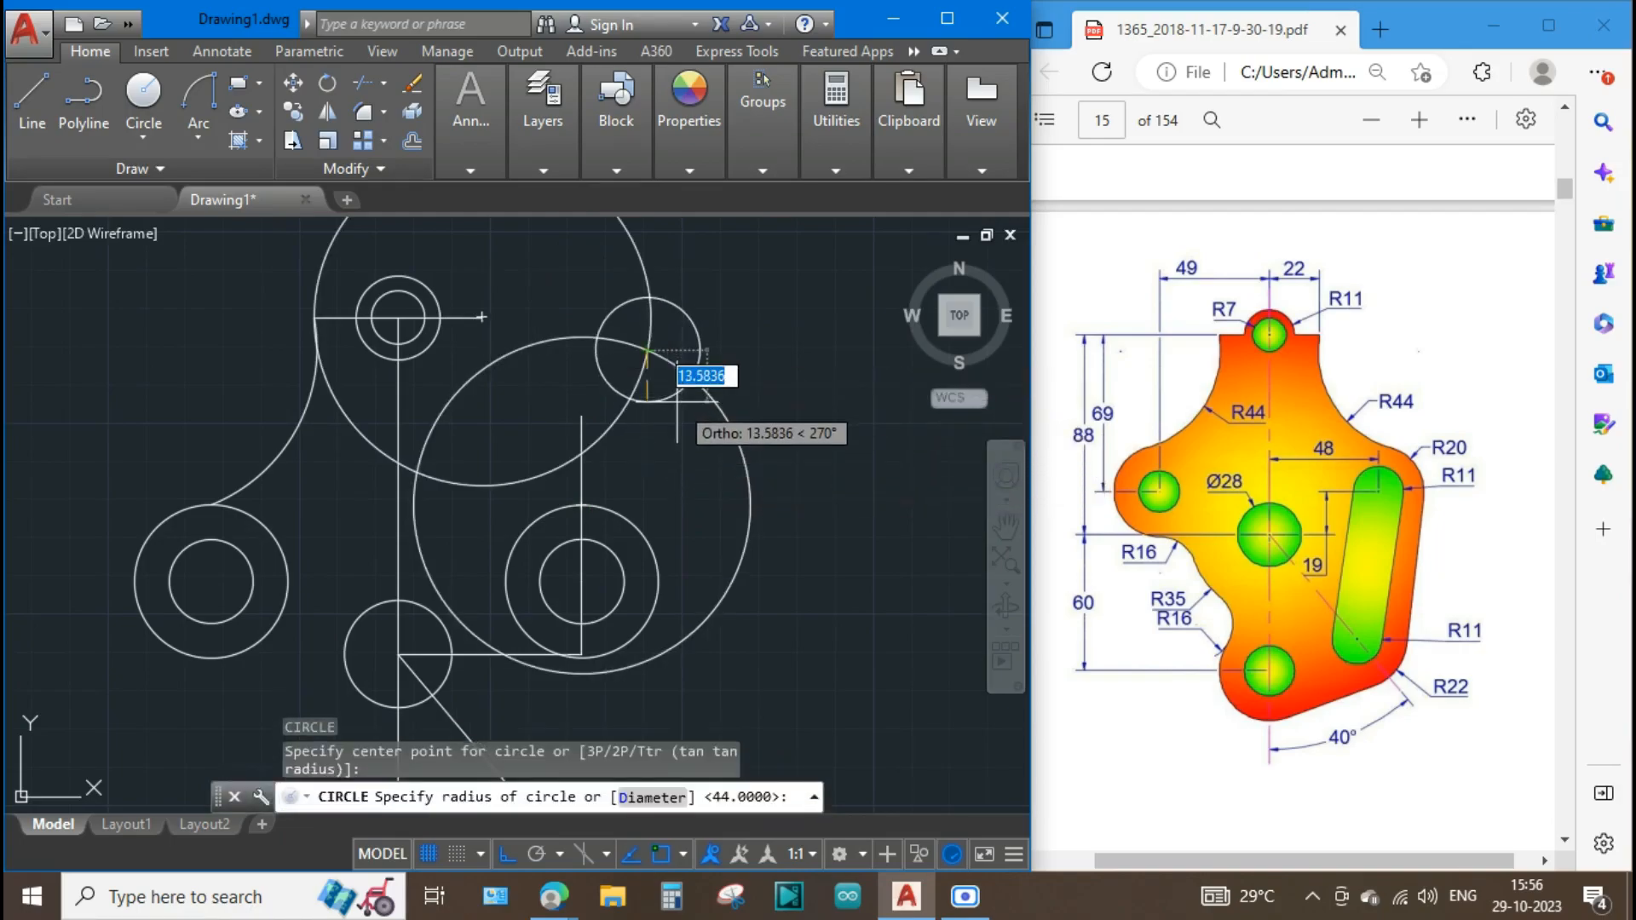
text(44)
key(Return)
key(Escape)
Erase the two radius 44 construction circles and the vertical and horizontal construction lines at the right circles.
mouse_move(681, 316)
mouse_down()
mouse_move(630, 375)
mouse_move(642, 412)
mouse_up()
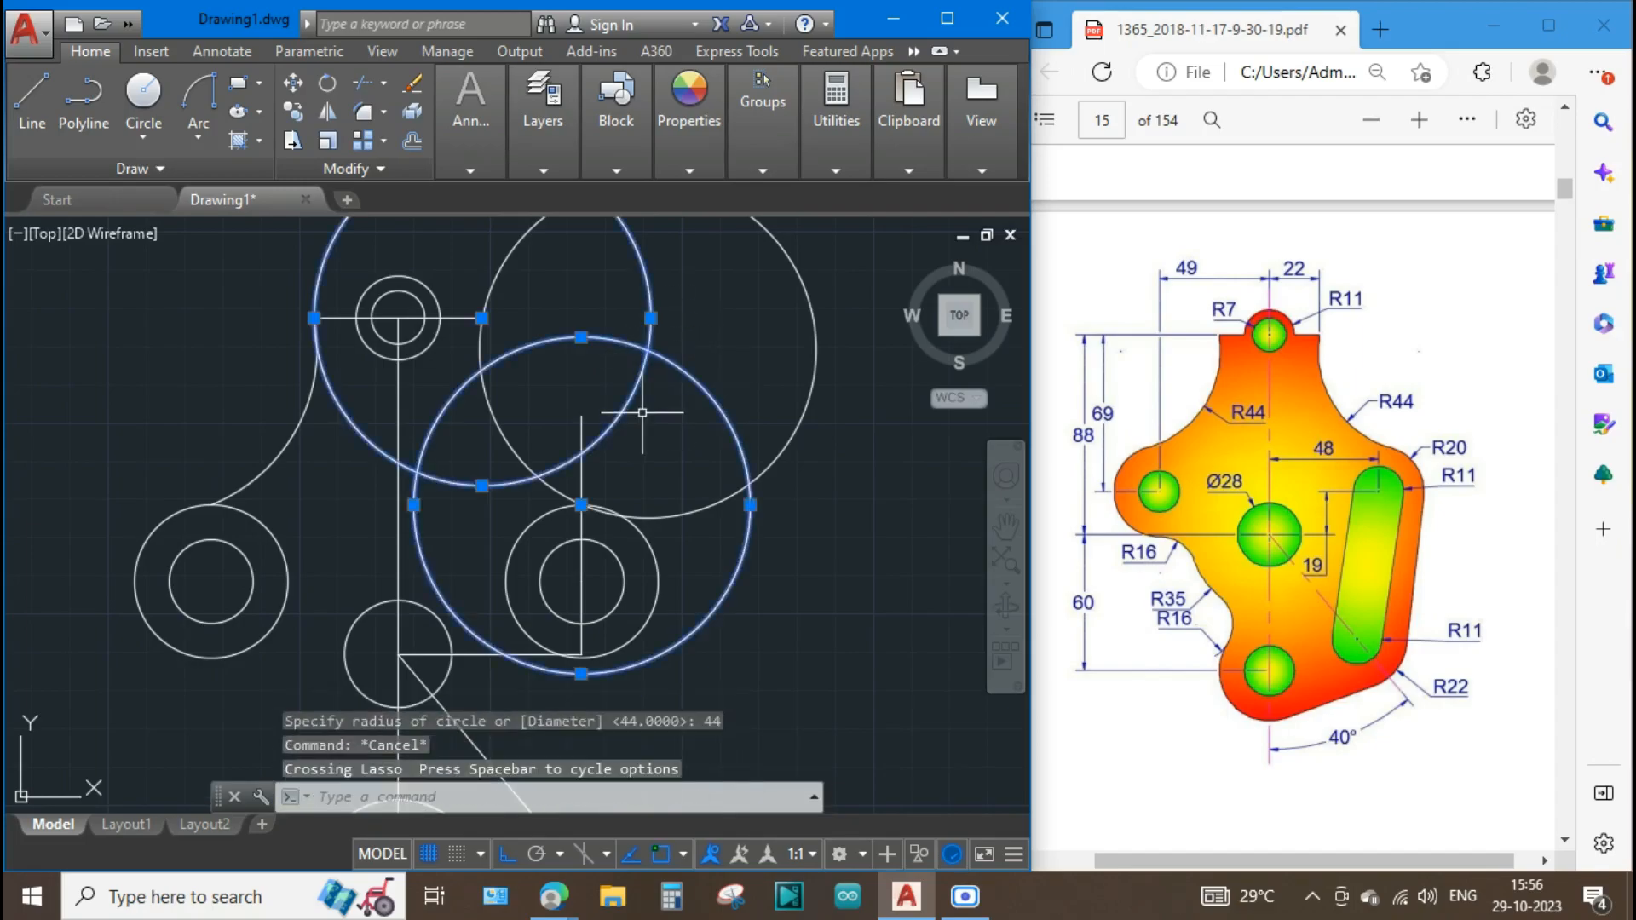
key(Delete)
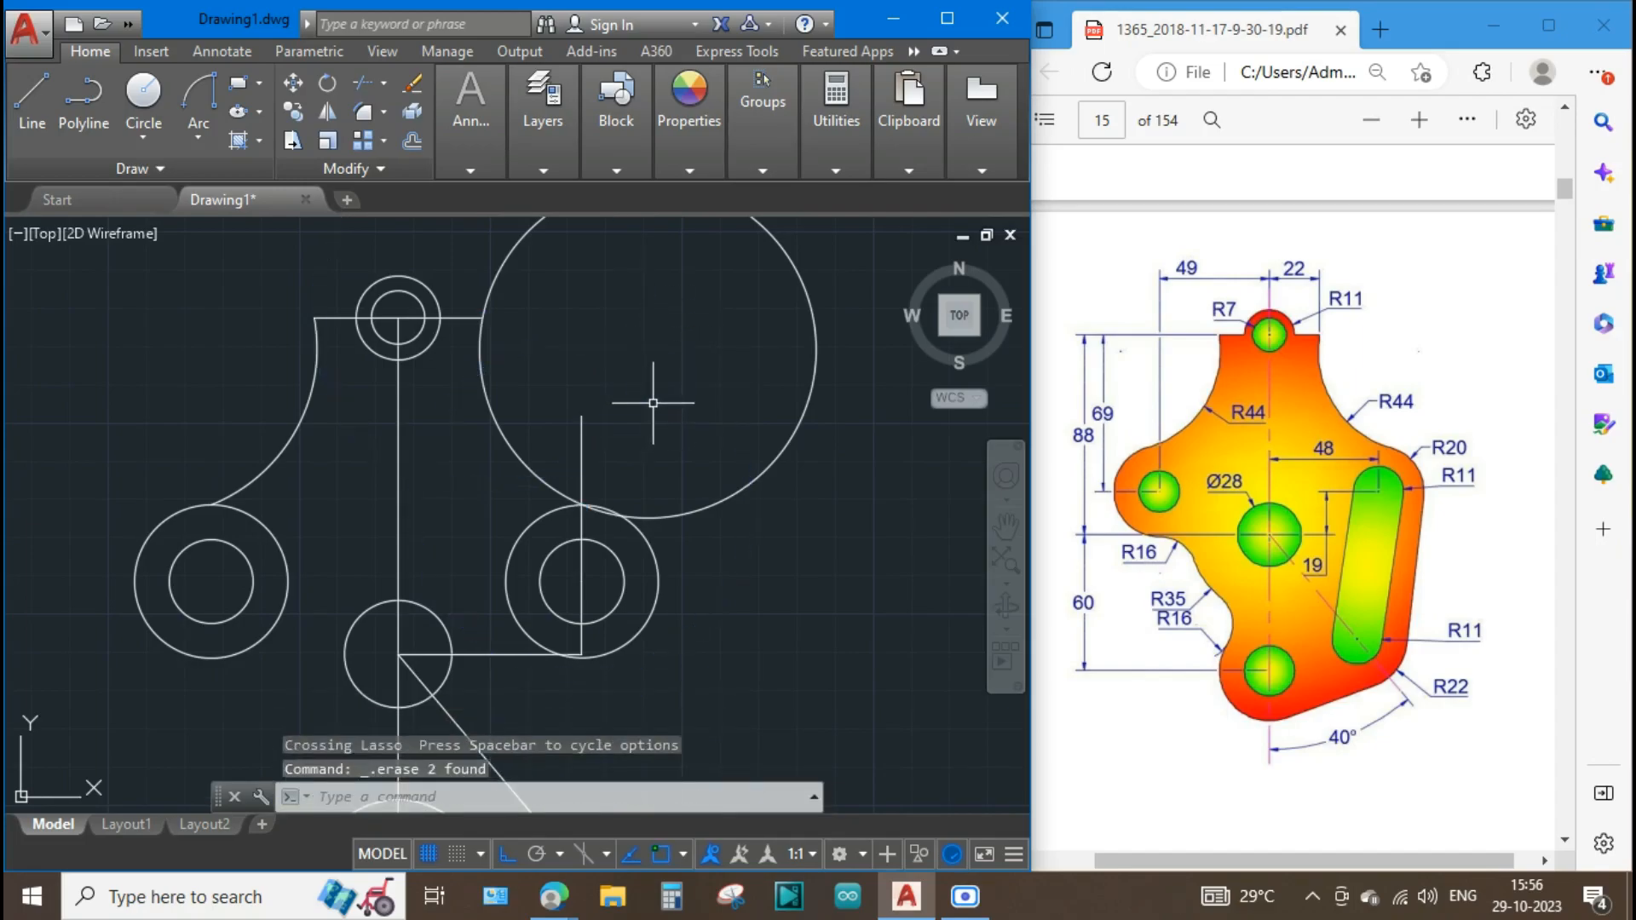
click(582, 450)
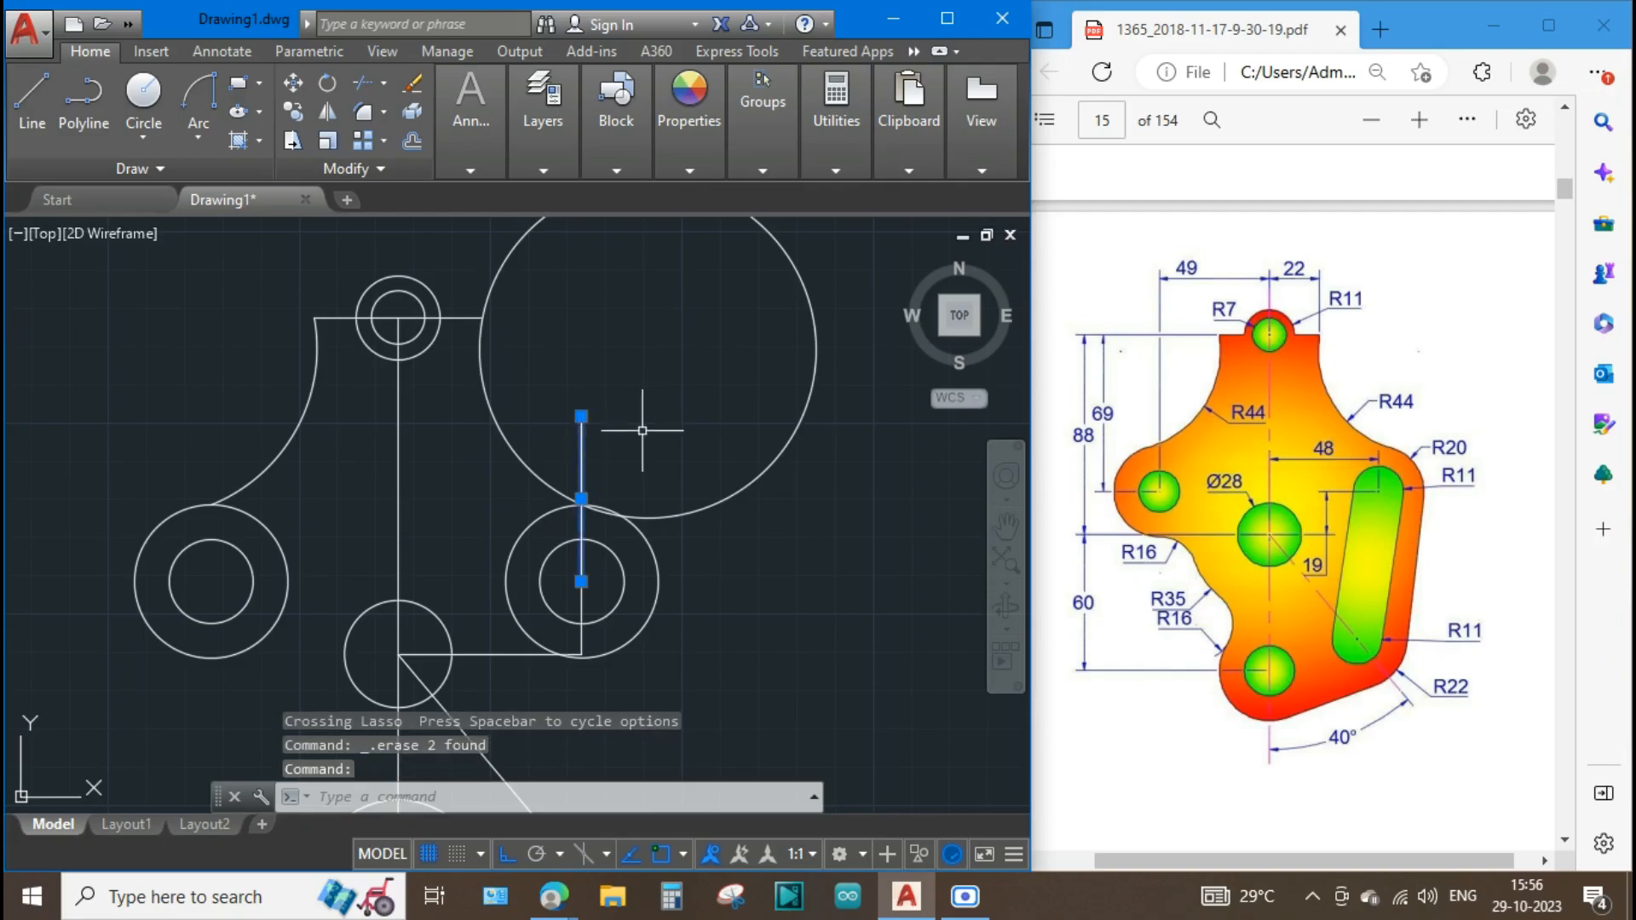
key(Delete)
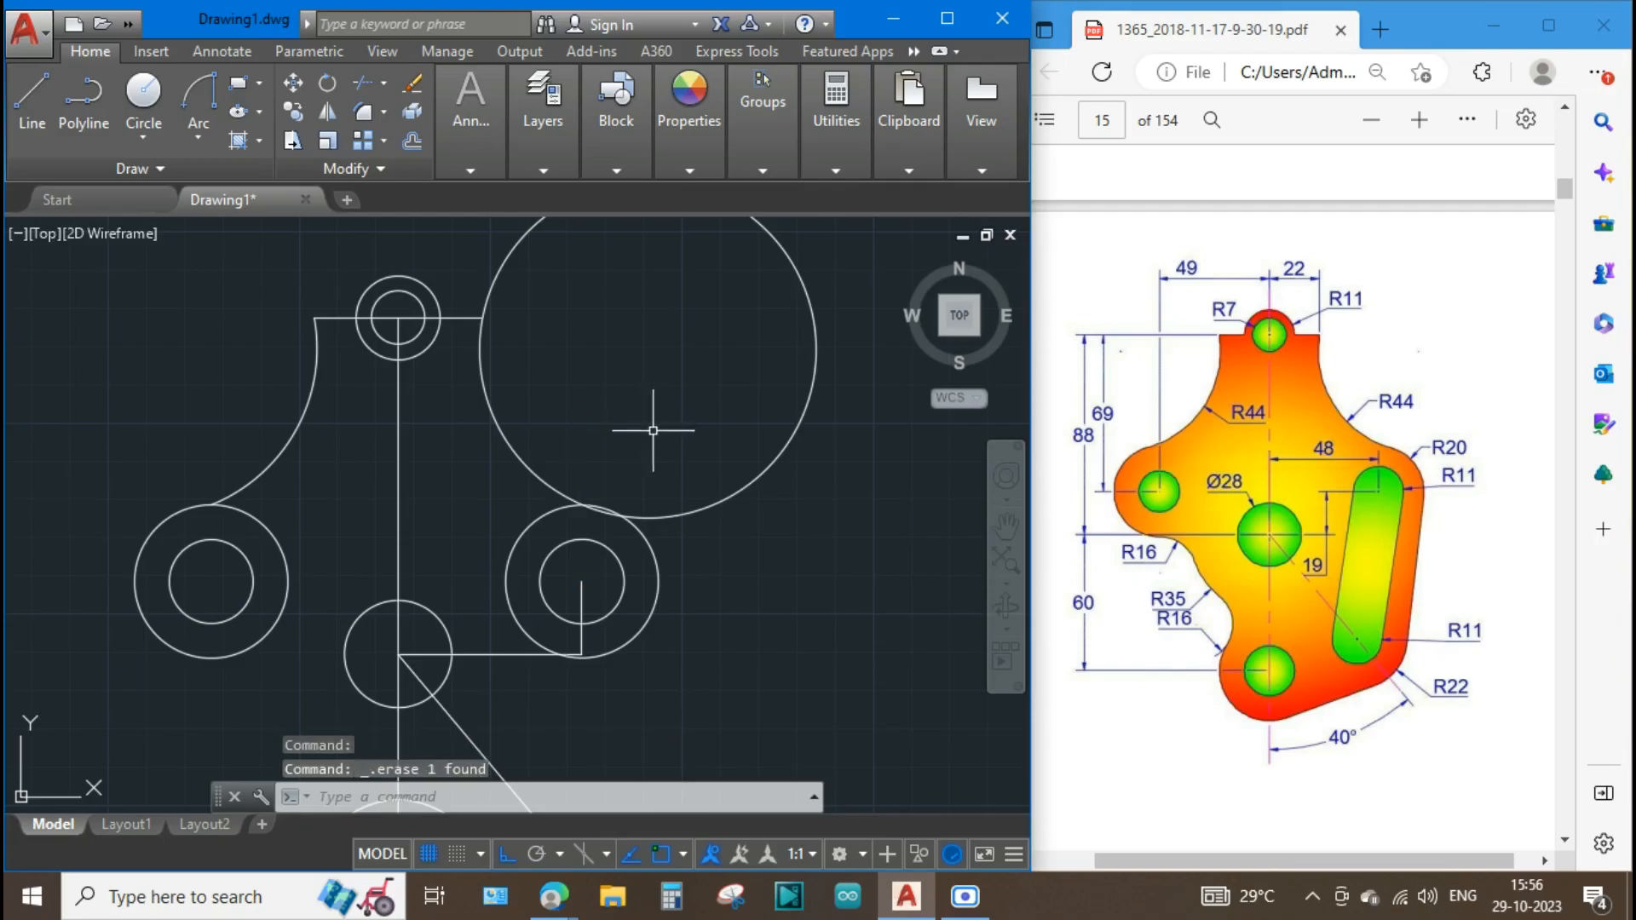
click(585, 594)
key(Delete)
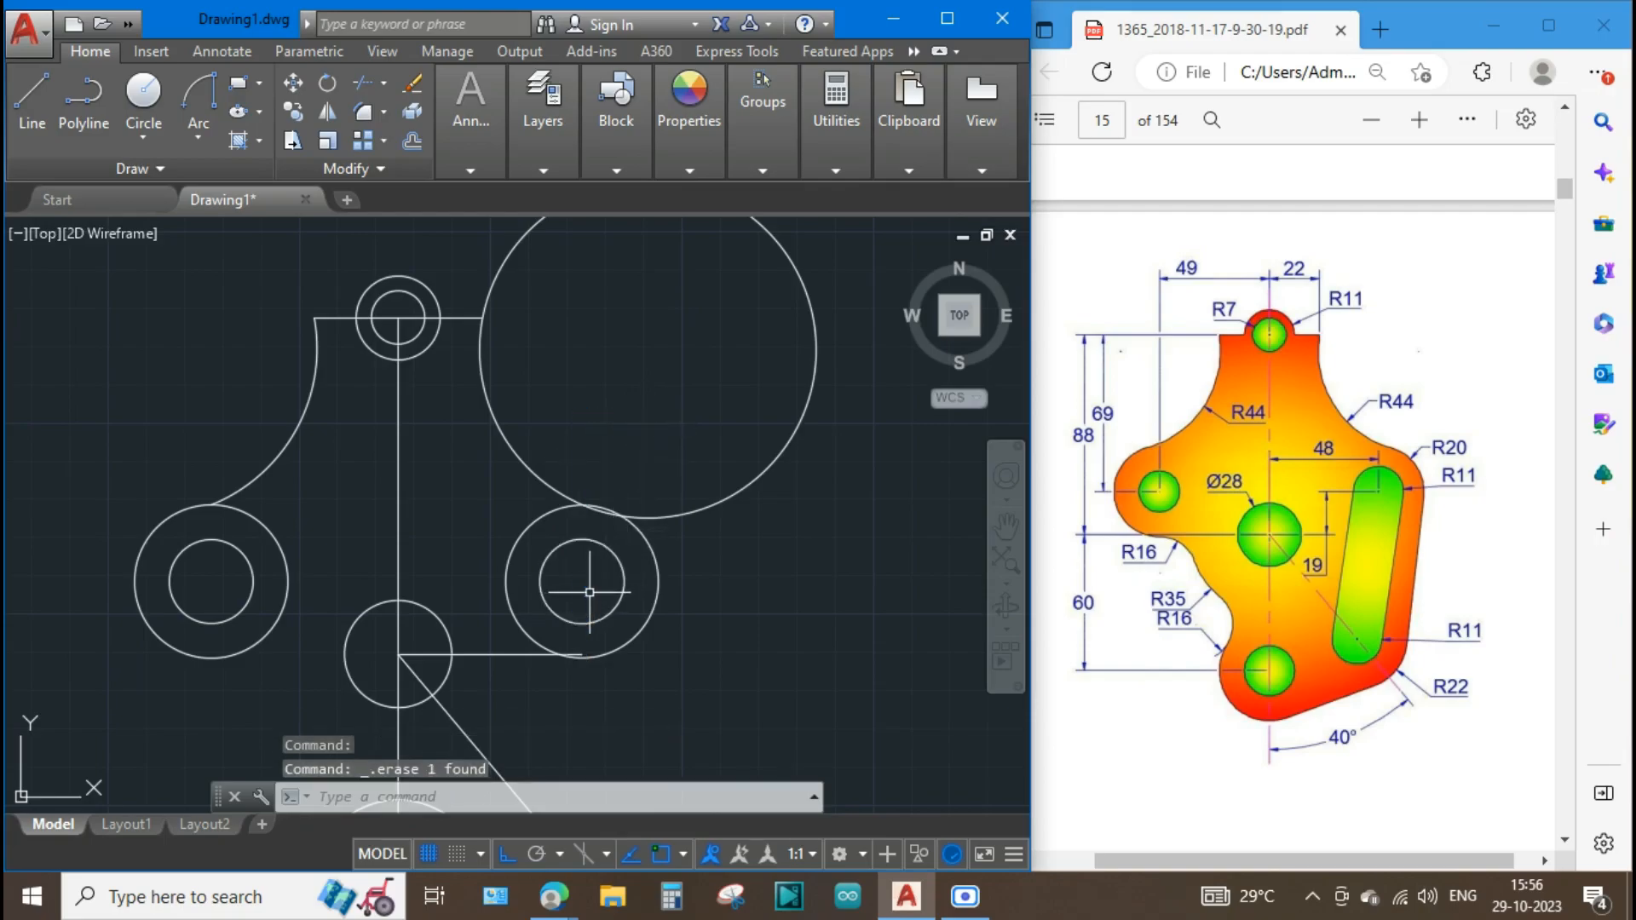
click(526, 638)
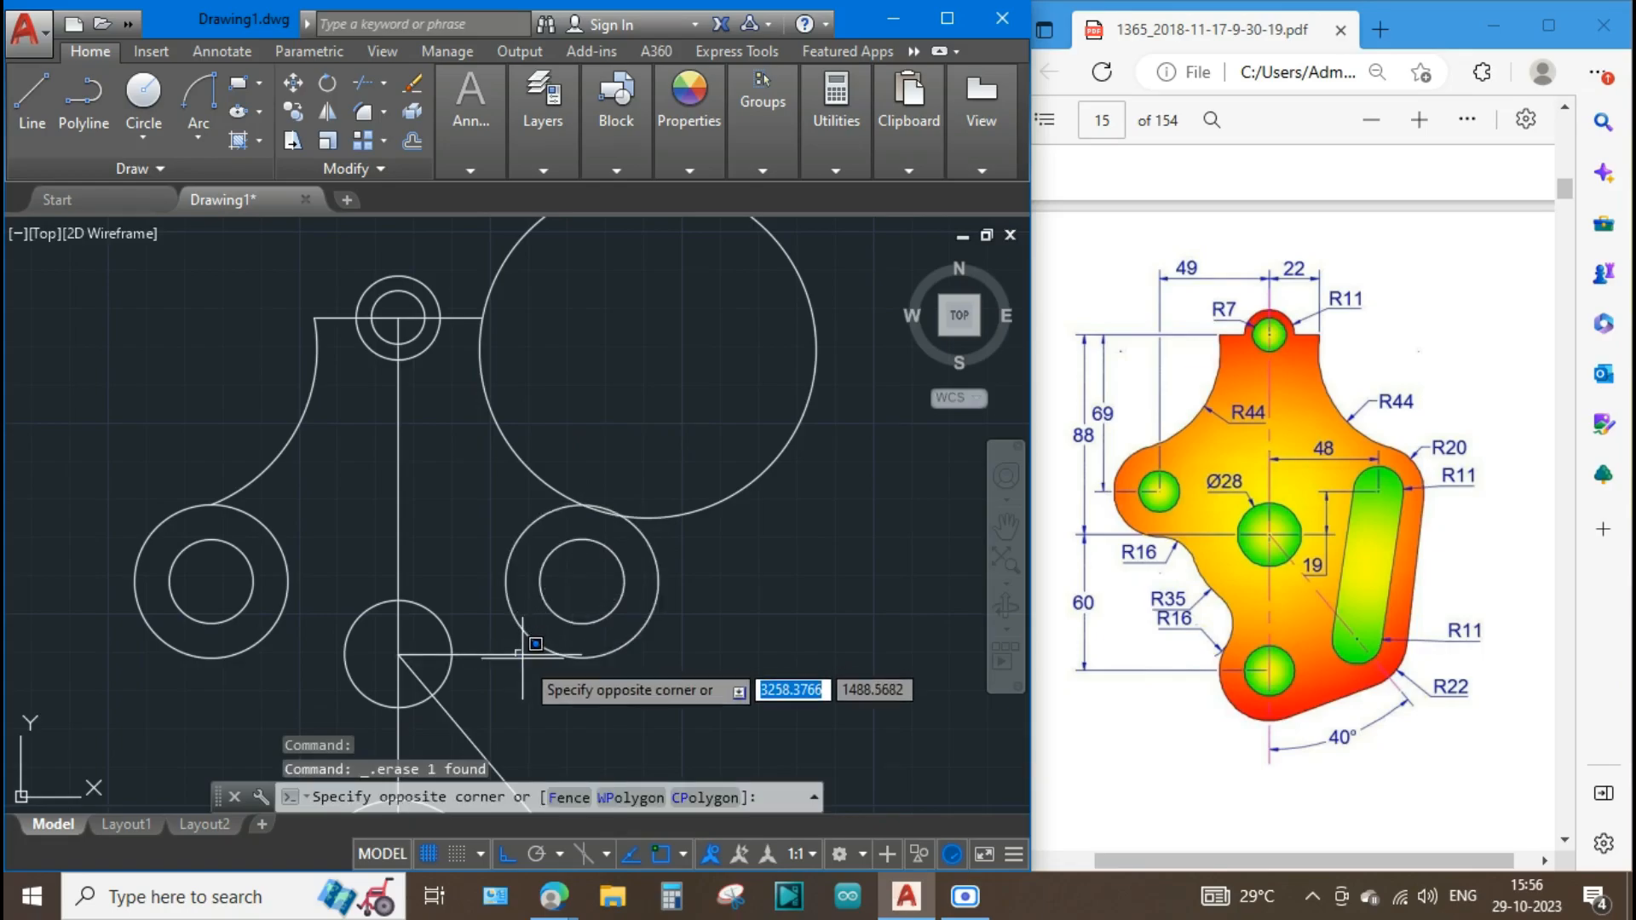
click(511, 660)
key(Delete)
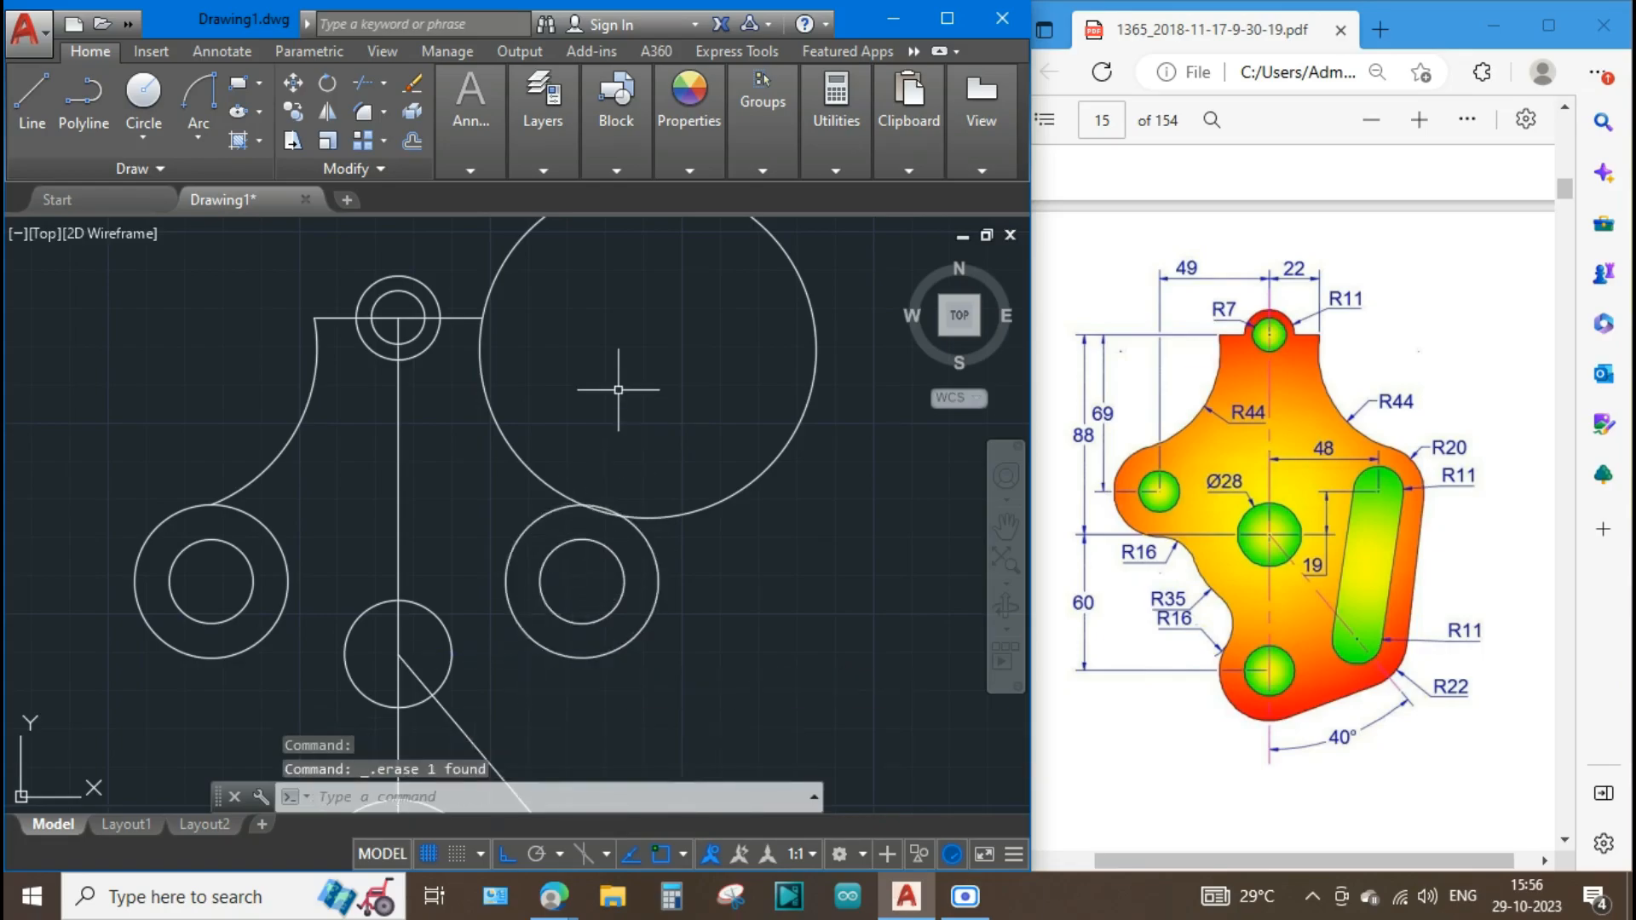
Trim the remaining radius 44 circle to the arc between the upper horizontal line's right end and the right radius 20 circle.
text(tr)
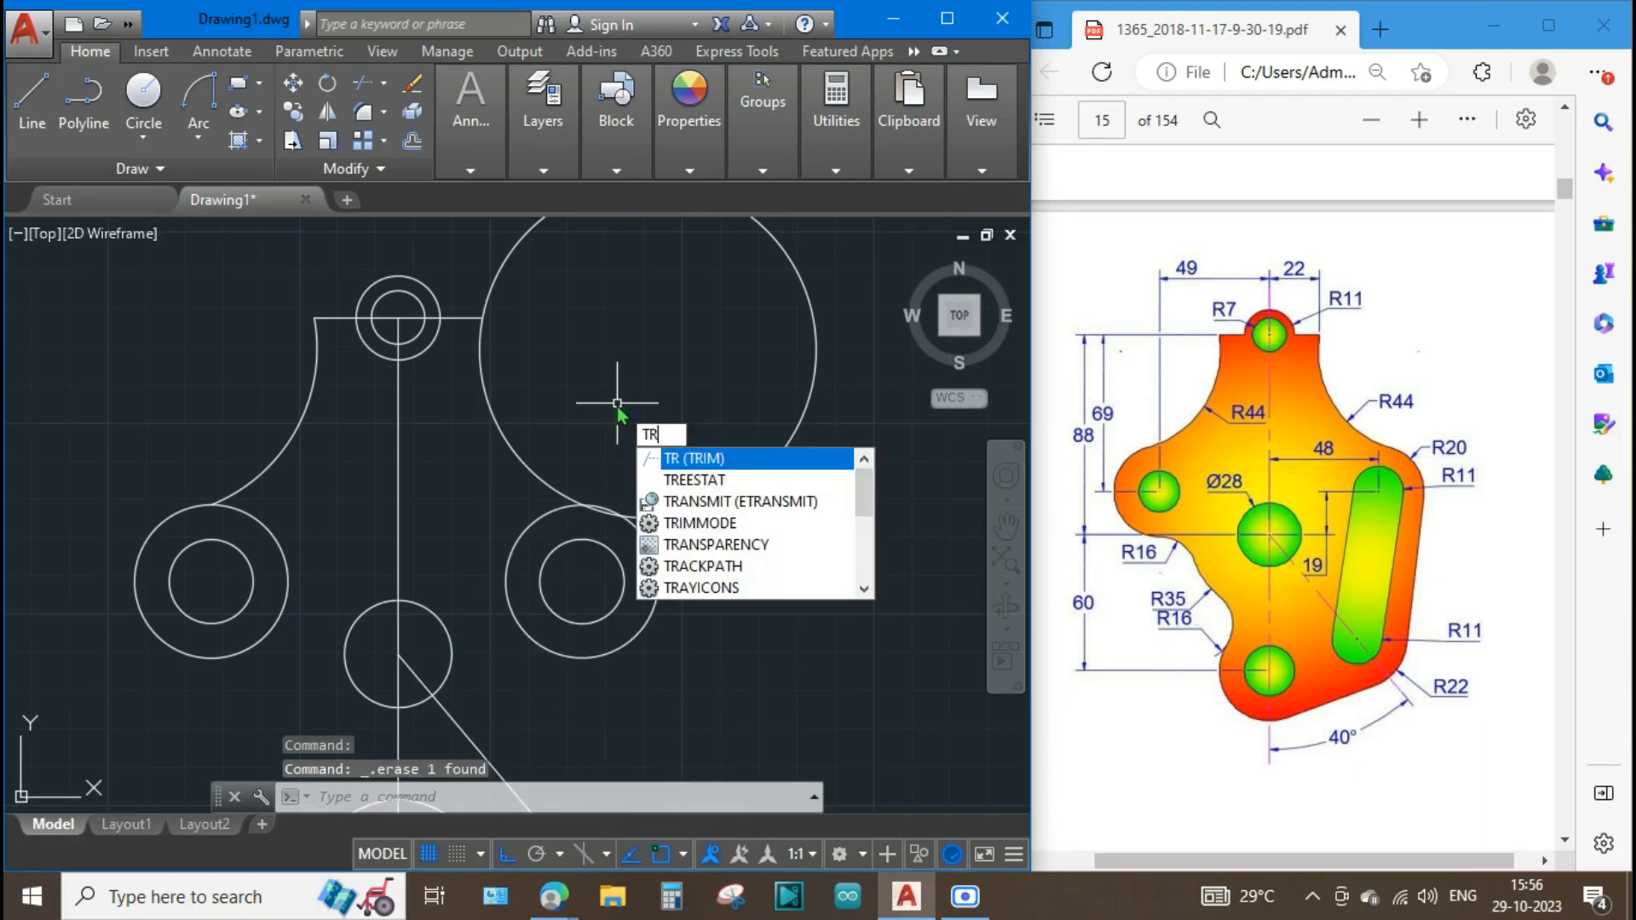
key(Return)
key(Return)
click(493, 281)
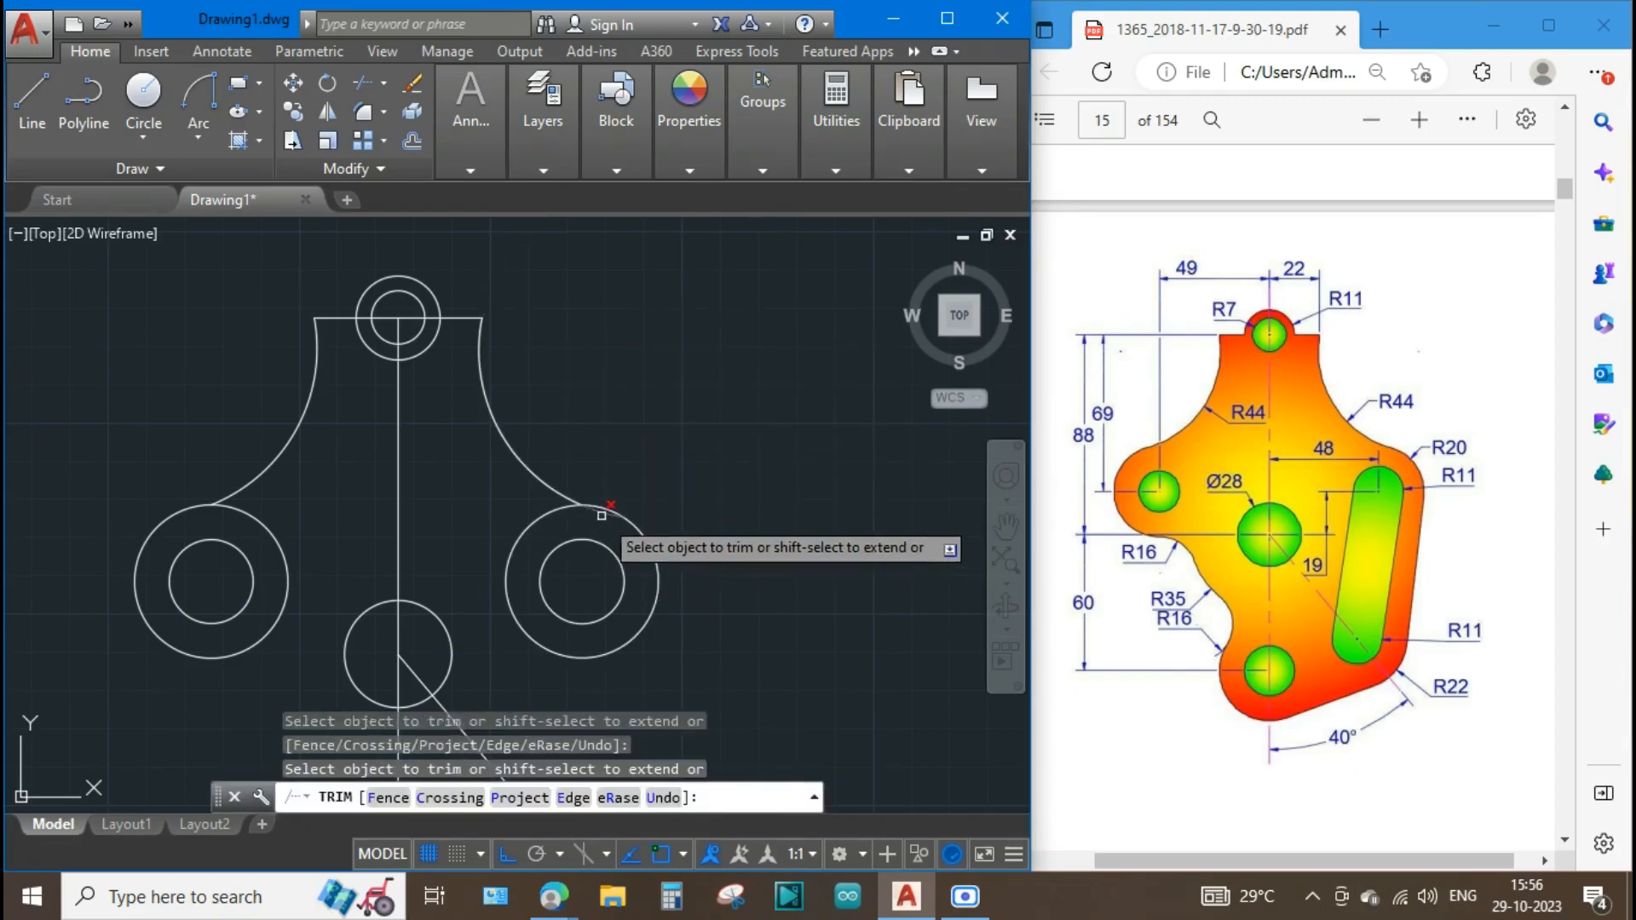
key(Escape)
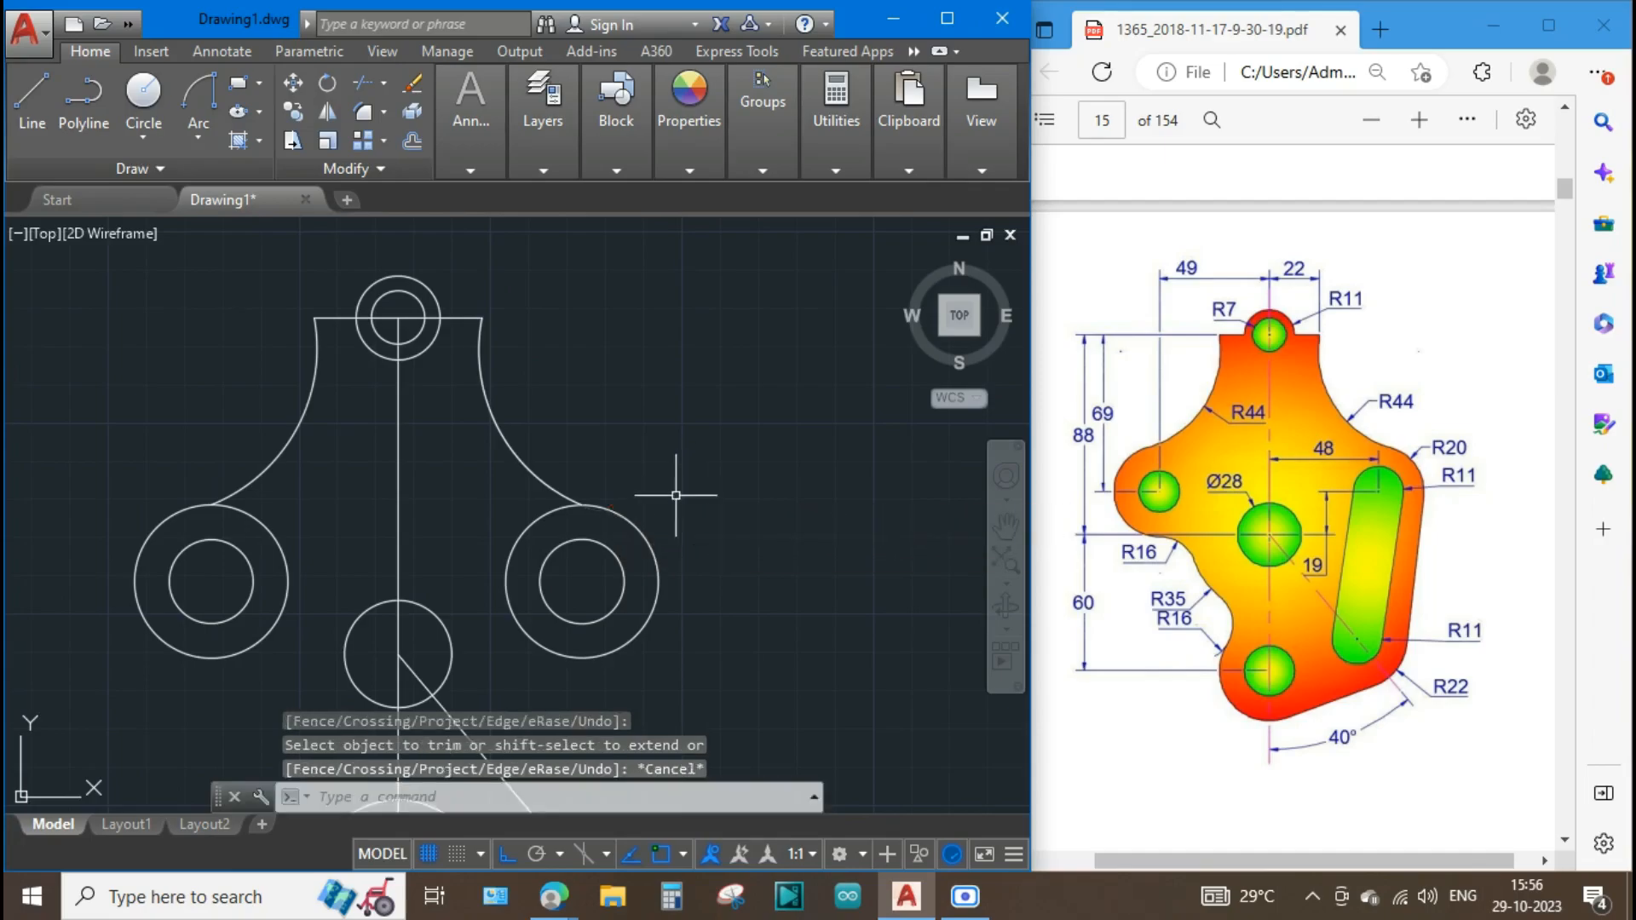
Trim the top radius 11 circle's lower half and the horizontal line inside it, and erase the leftover segment within the radius 7 circle.
mouse_move(751, 504)
middle_down()
mouse_move(759, 438)
mouse_move(835, 438)
mouse_move(764, 447)
mouse_move(763, 498)
middle_up()
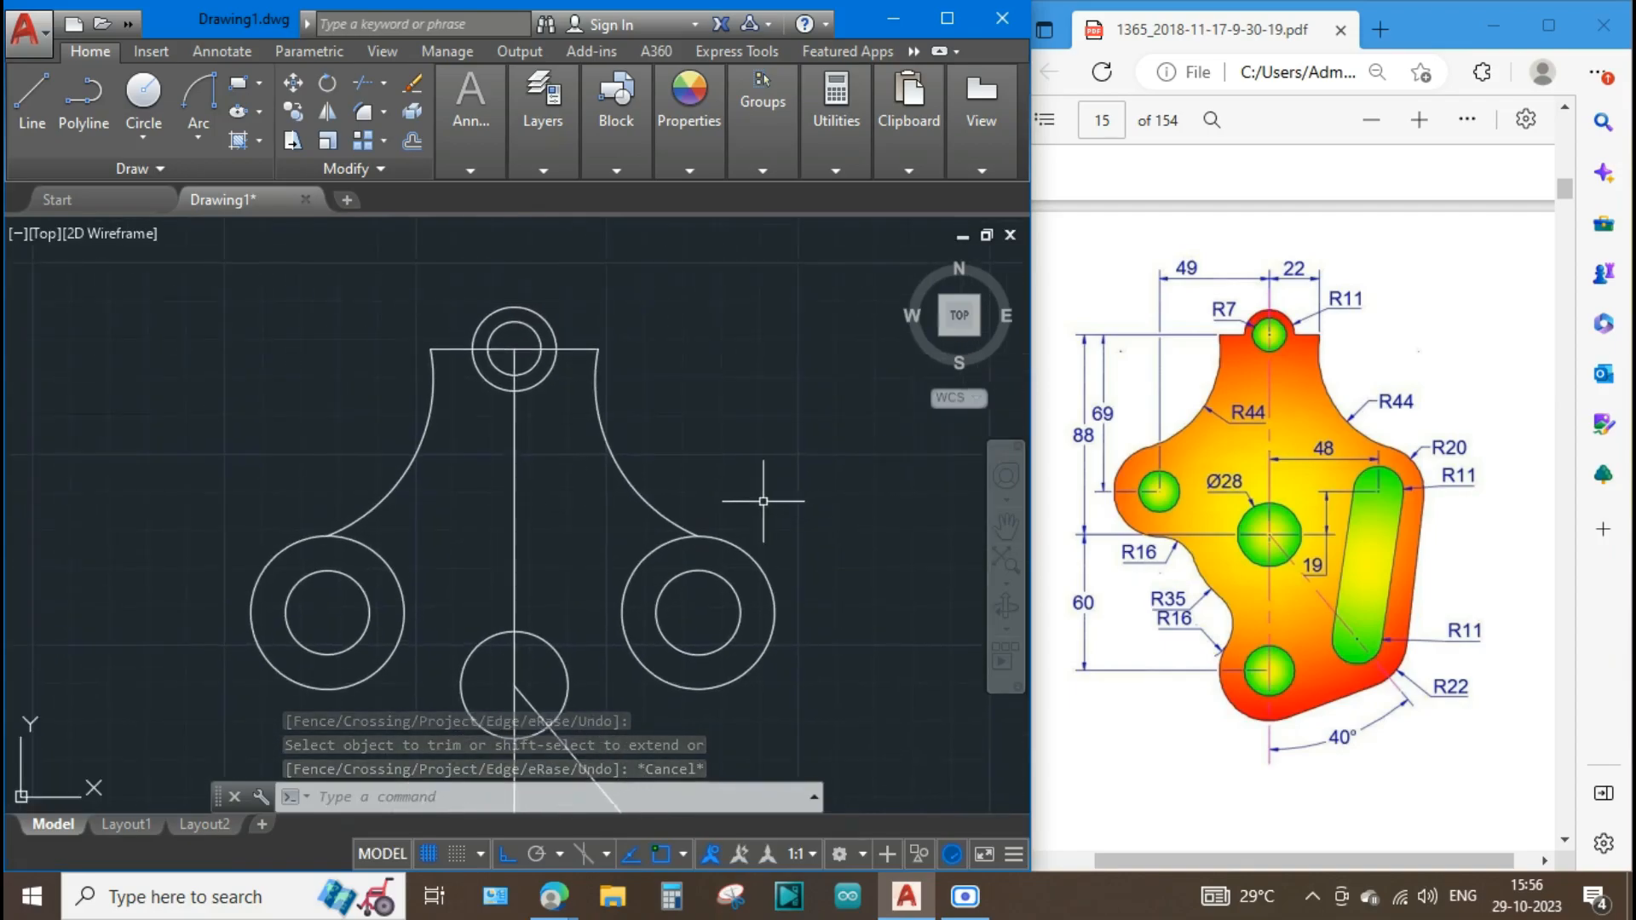
text(tr)
key(Return)
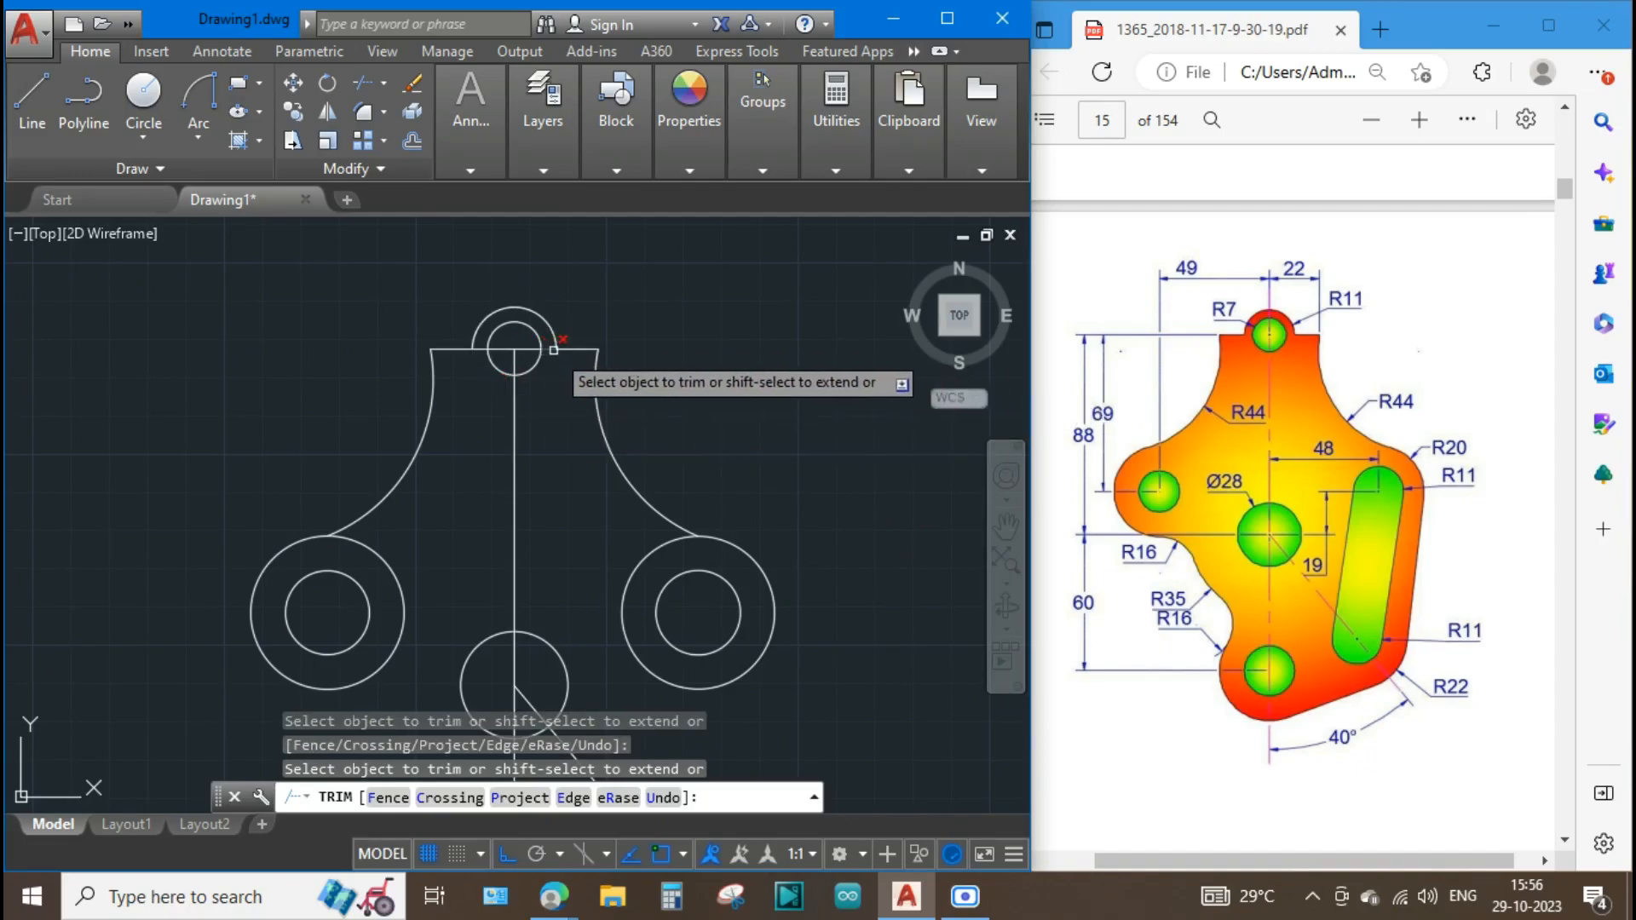
key(Escape)
click(499, 351)
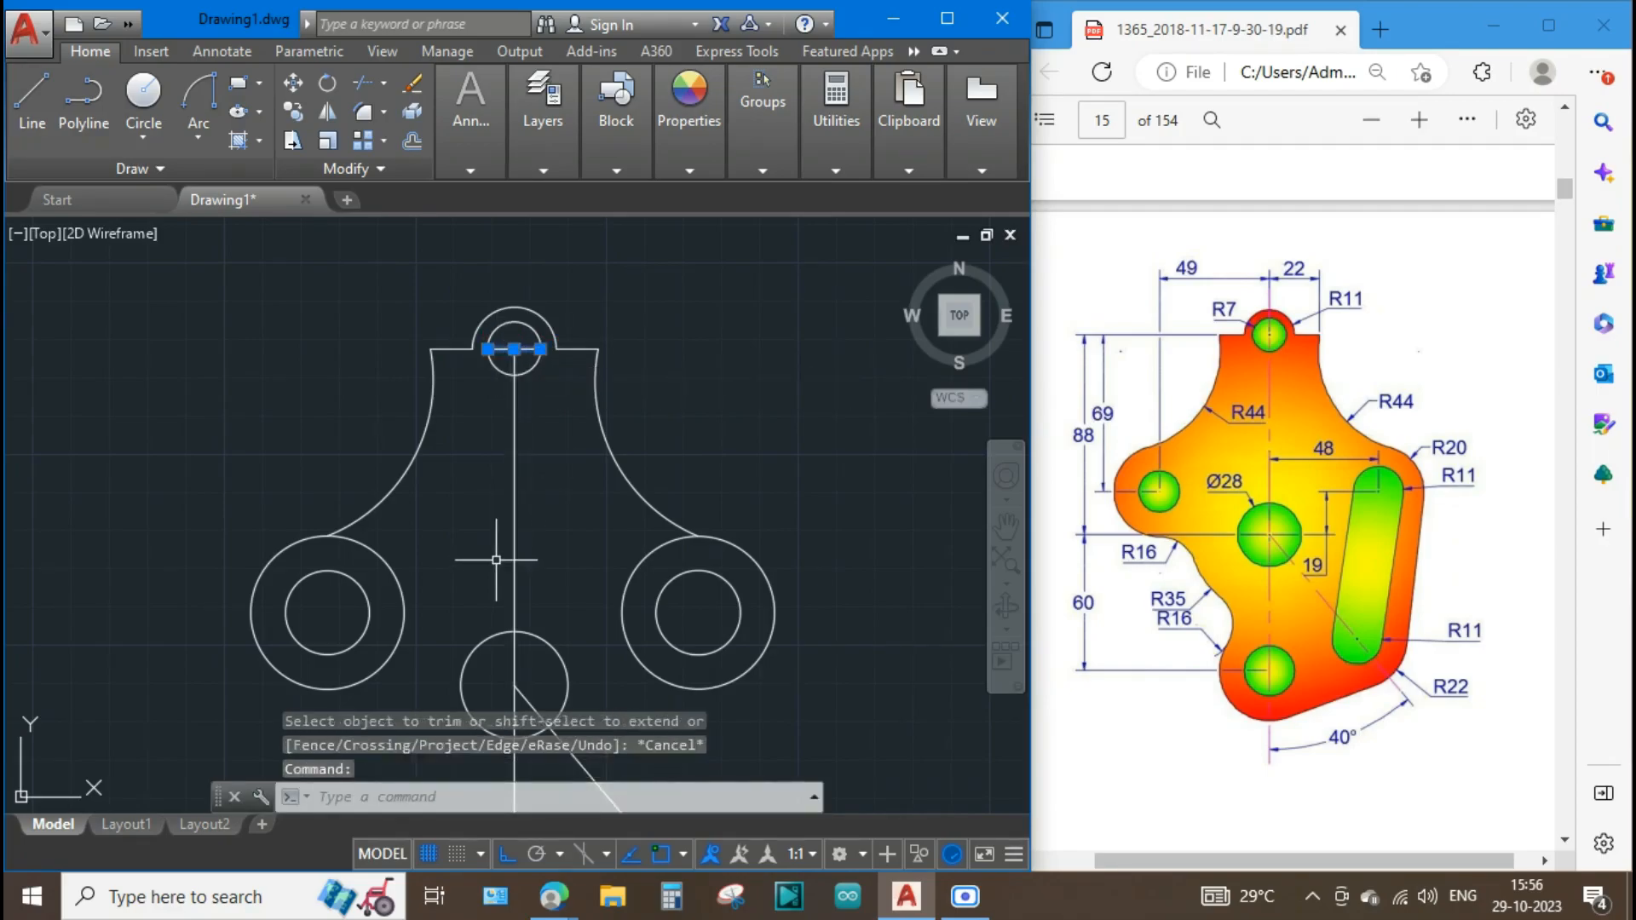
key(Delete)
key(Escape)
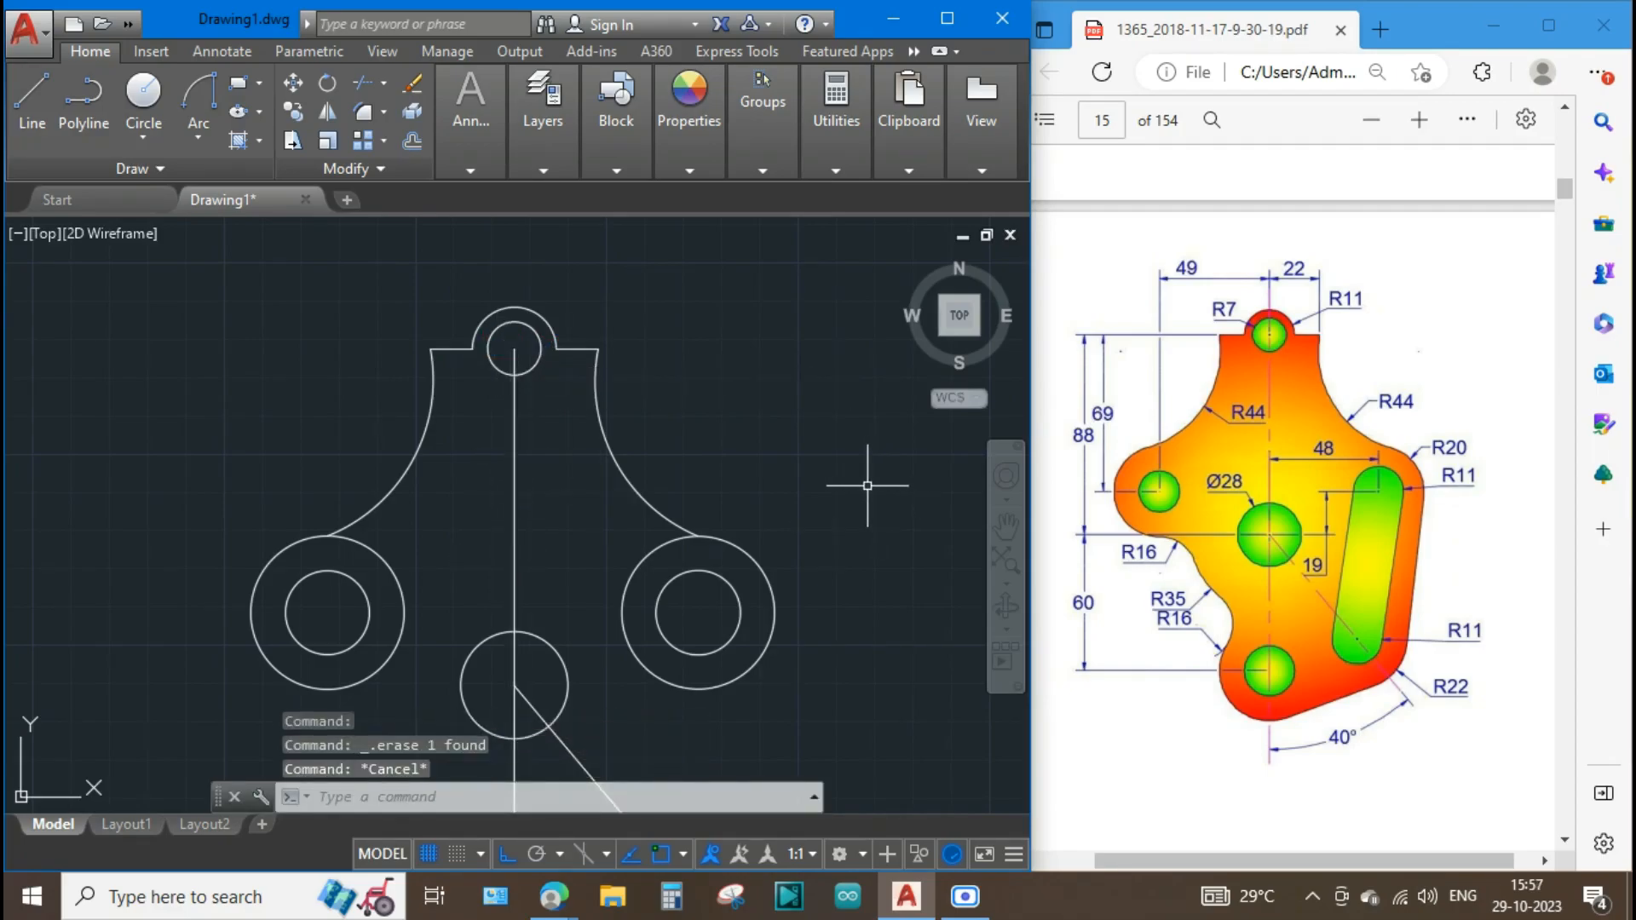
Draw a line from the right circles' centre 60 units straight down.
mouse_move(838, 650)
middle_down()
mouse_move(778, 514)
mouse_move(733, 321)
middle_up()
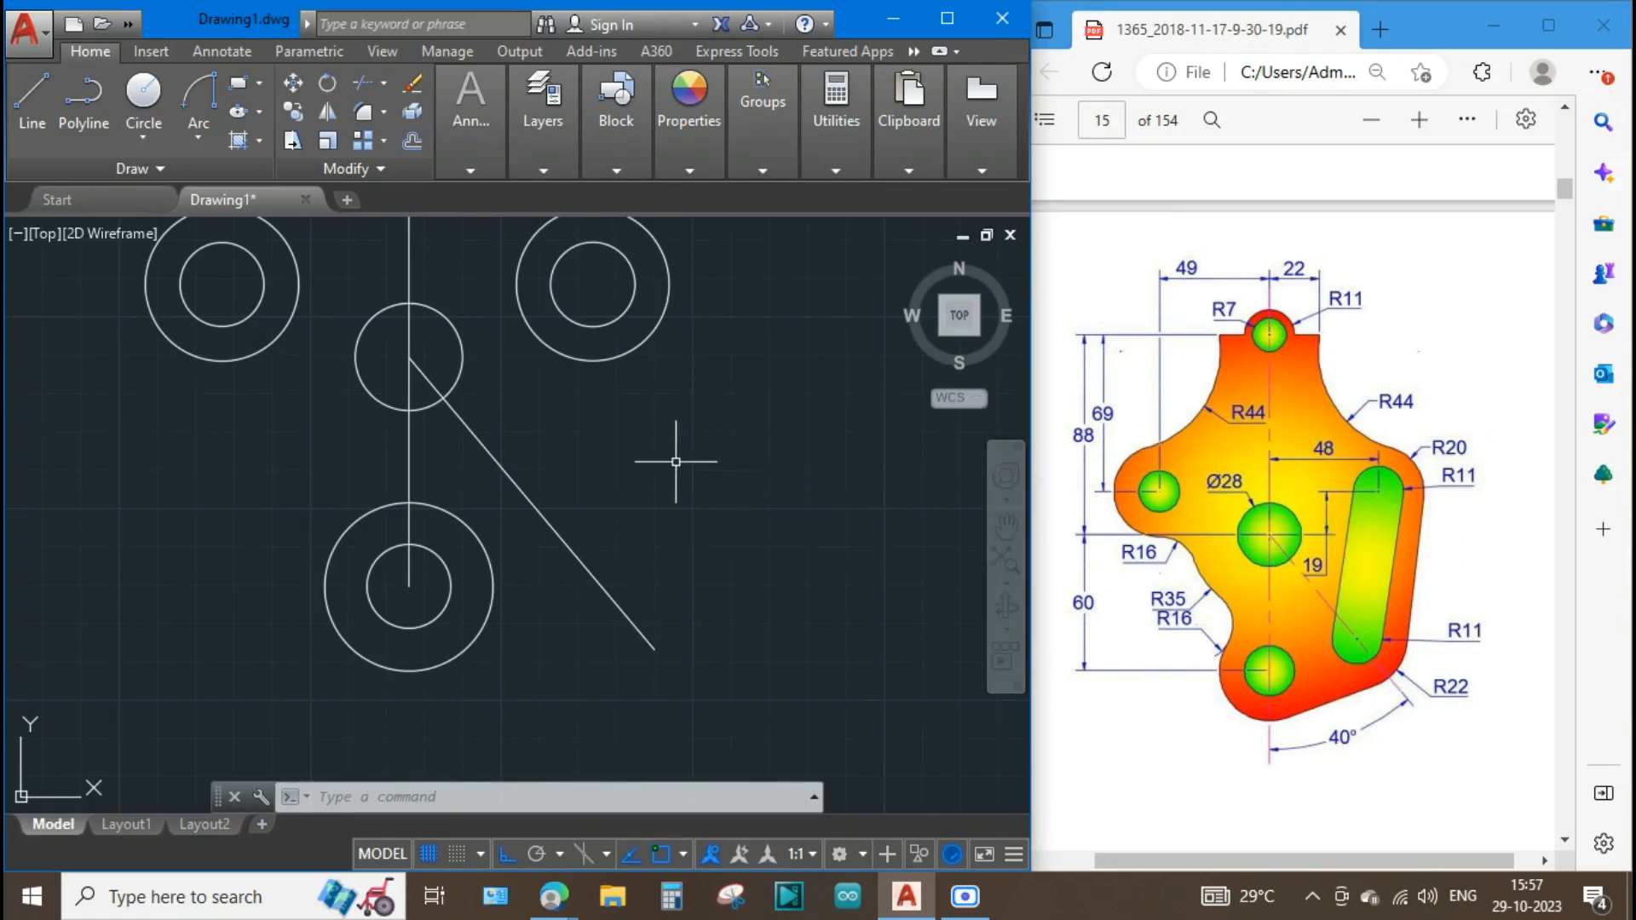
text(L)
key(Return)
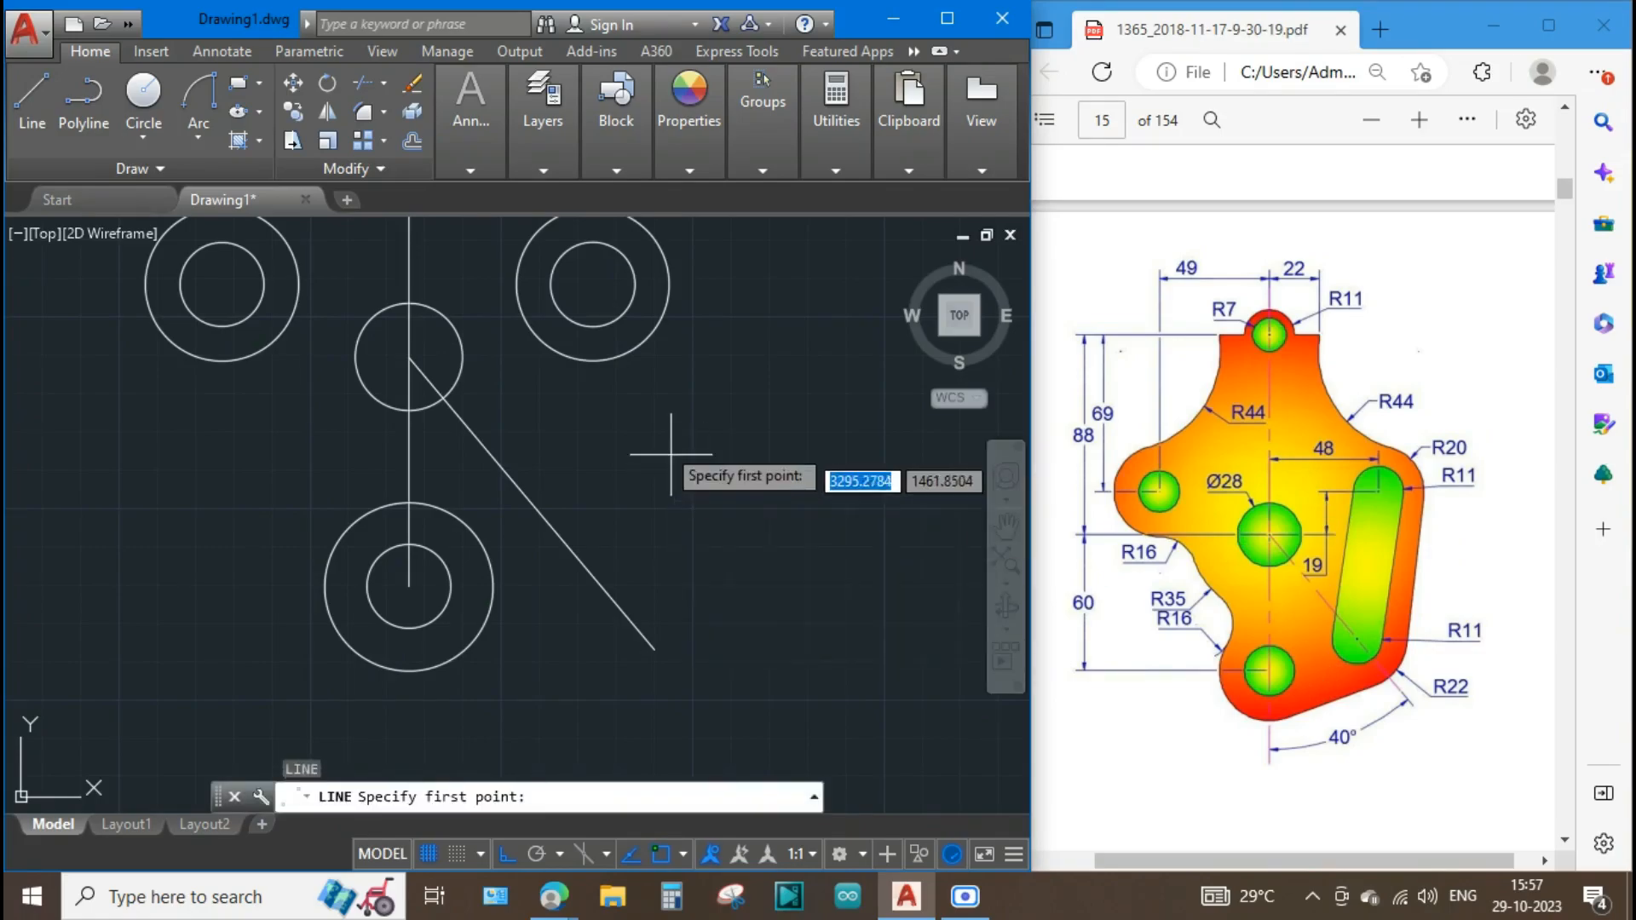
click(592, 283)
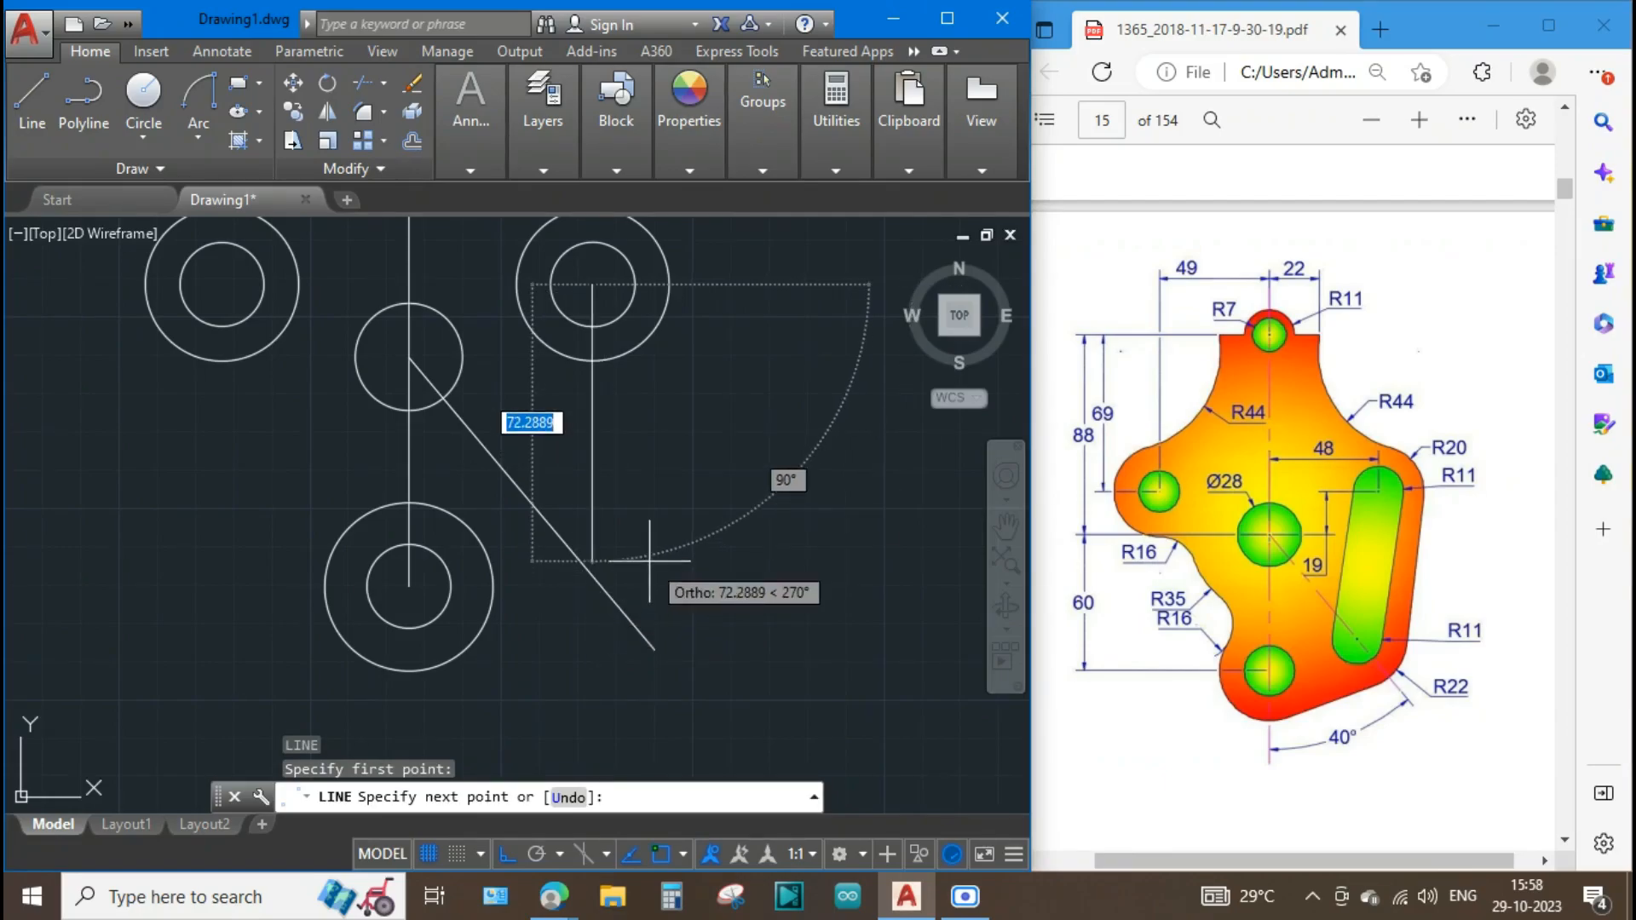
text(60)
key(Return)
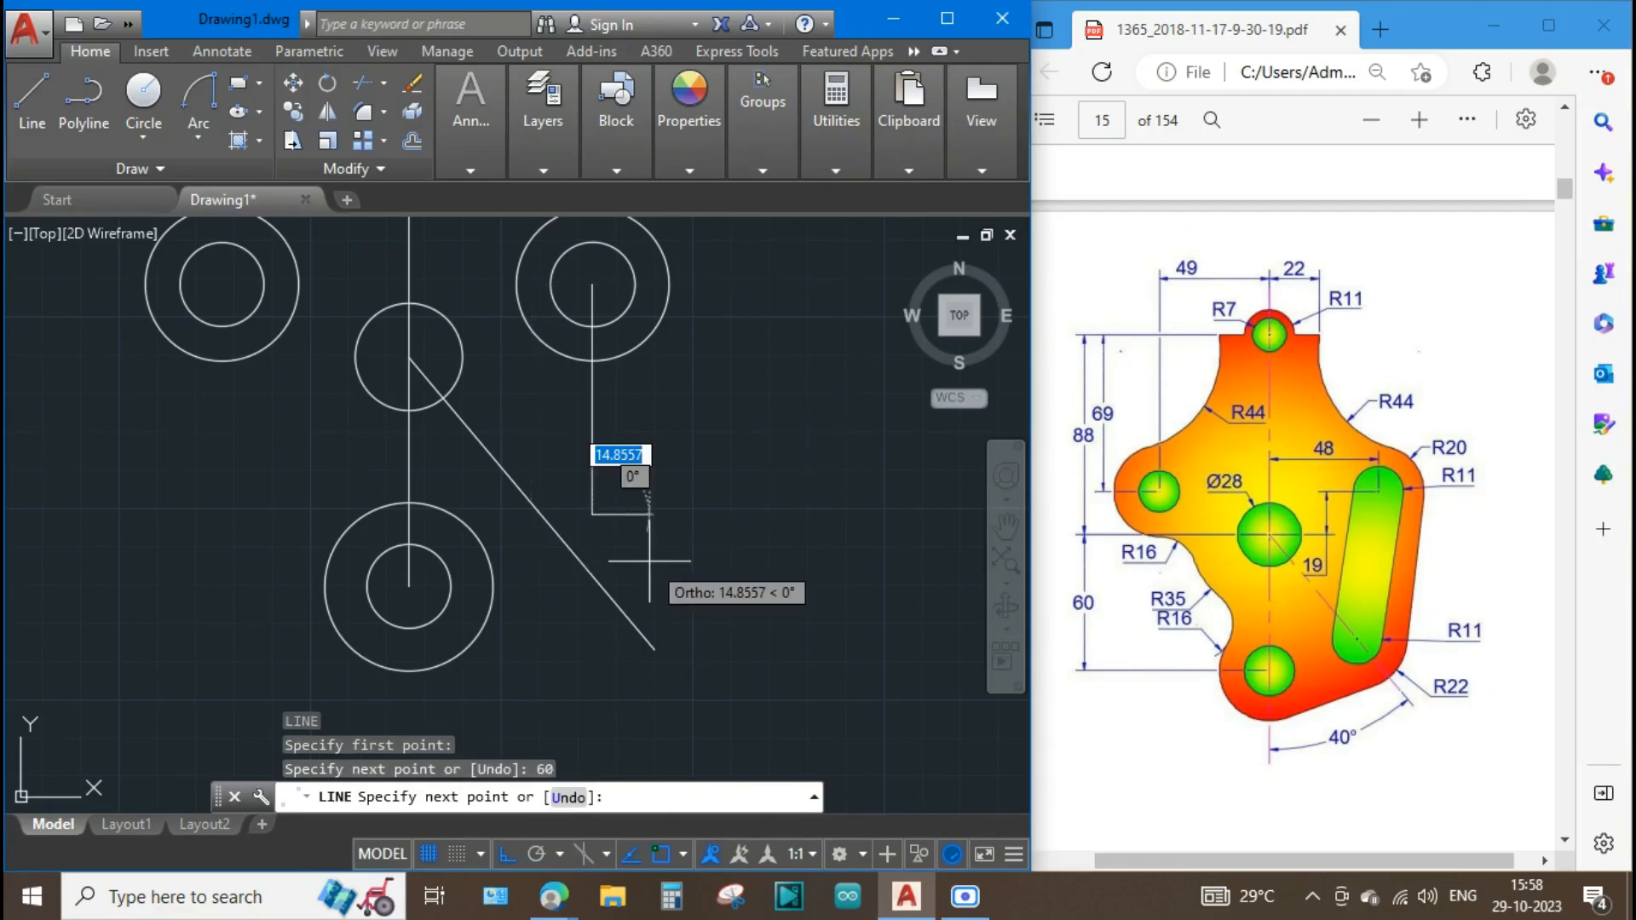
Erase the 60-unit vertical line running down from the right circles' centre.
key(Escape)
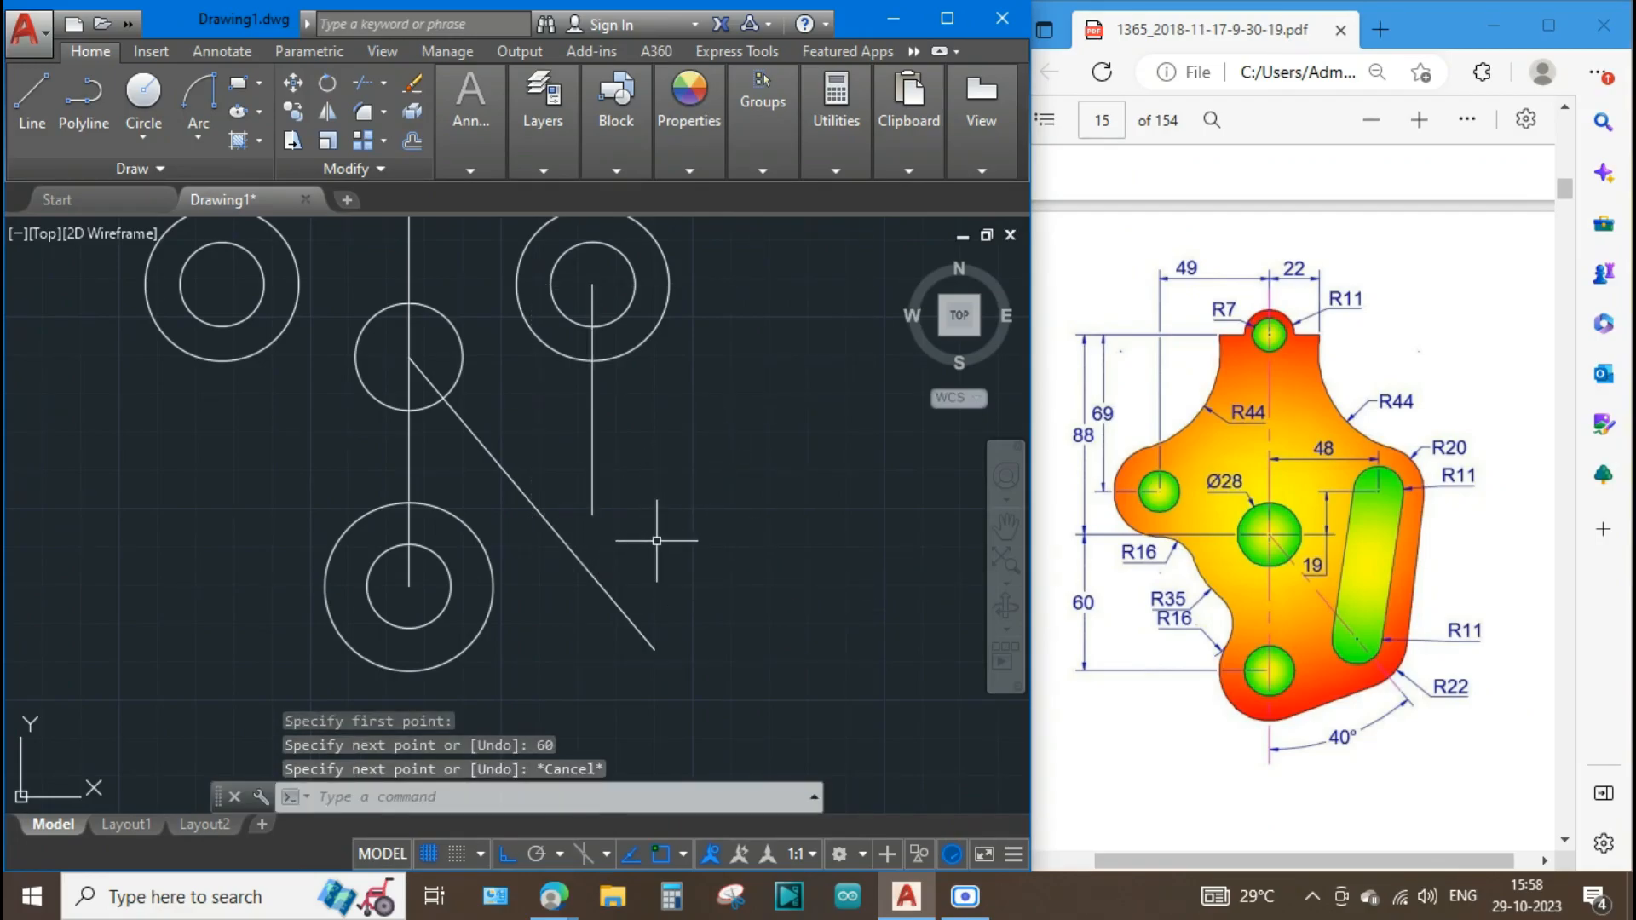
click(592, 460)
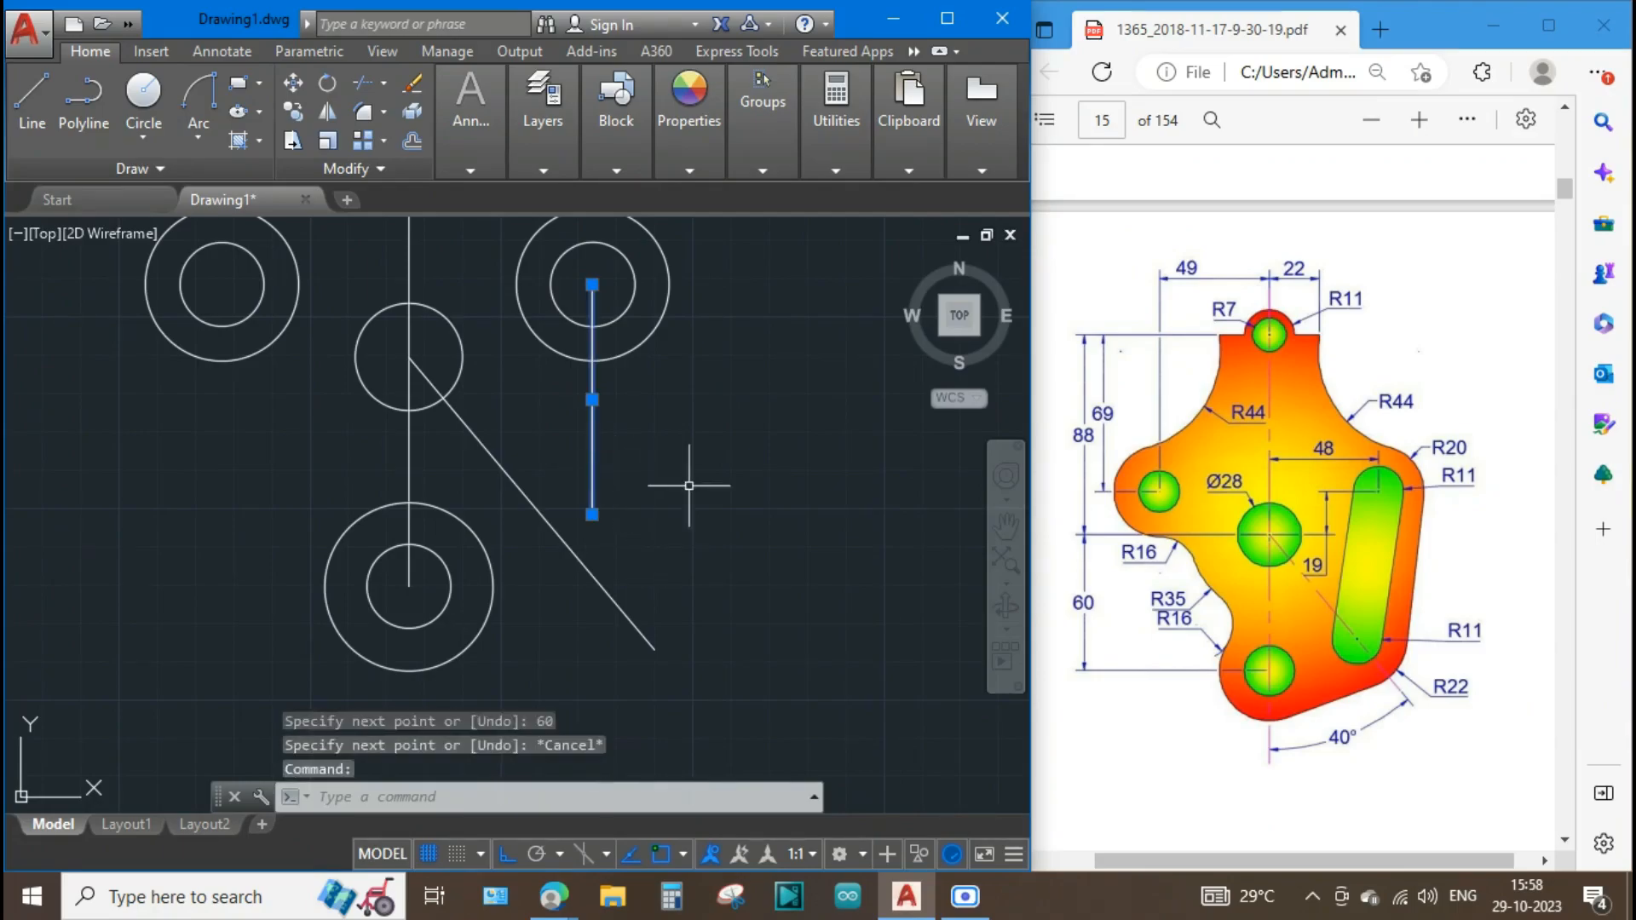
key(Delete)
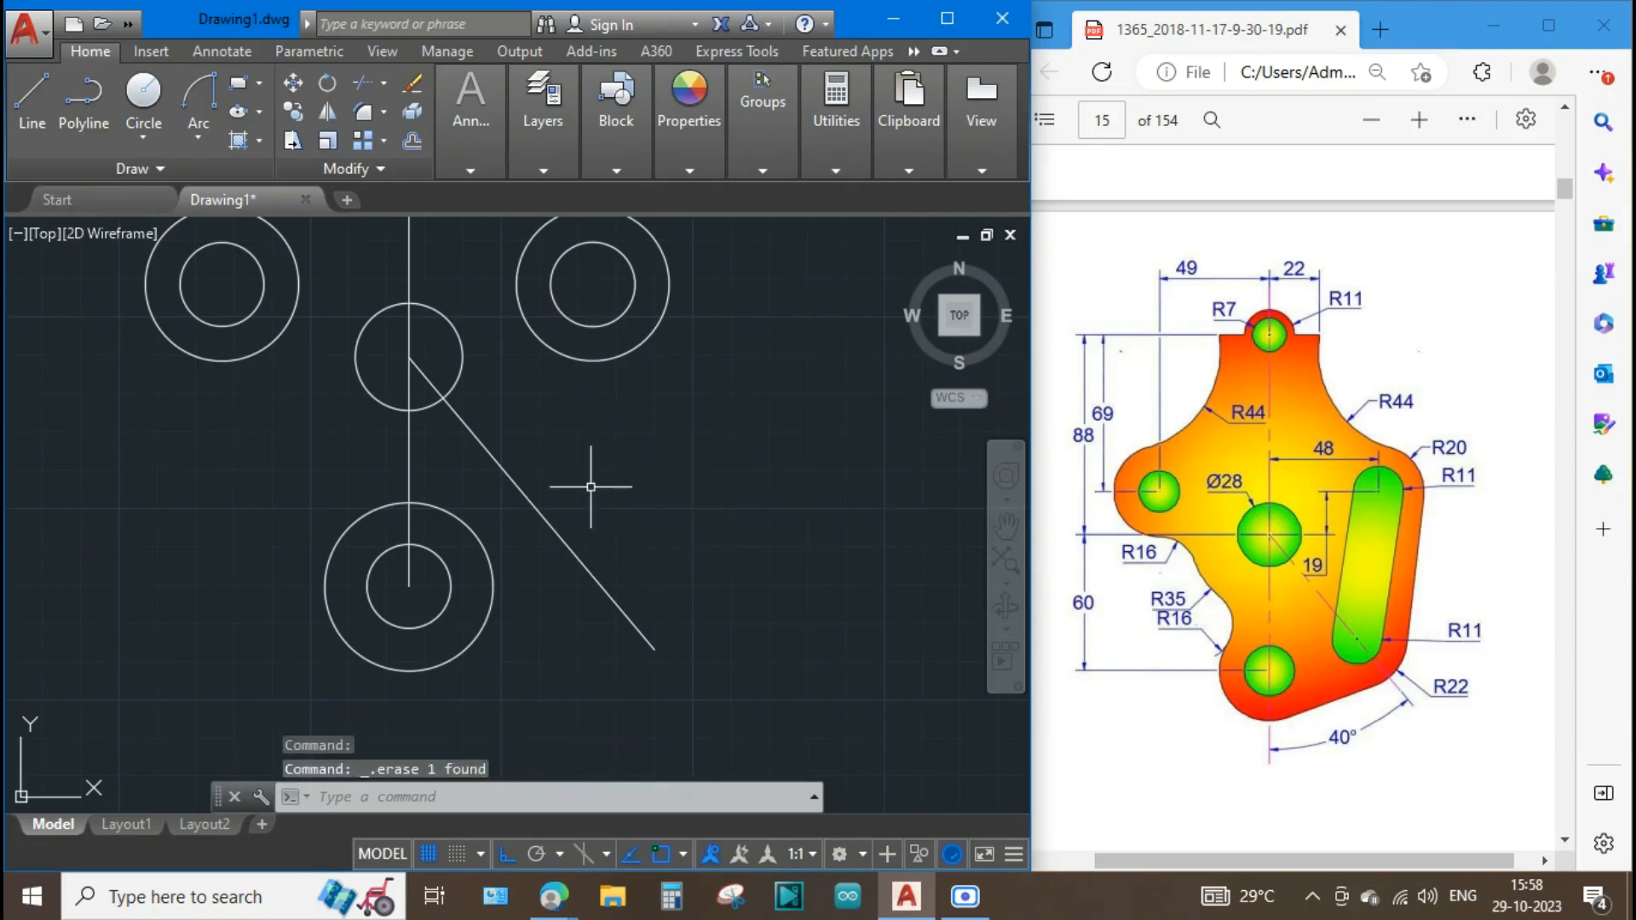
Check the length of the inclined line from the middle circle's centre in its quick properties.
click(556, 521)
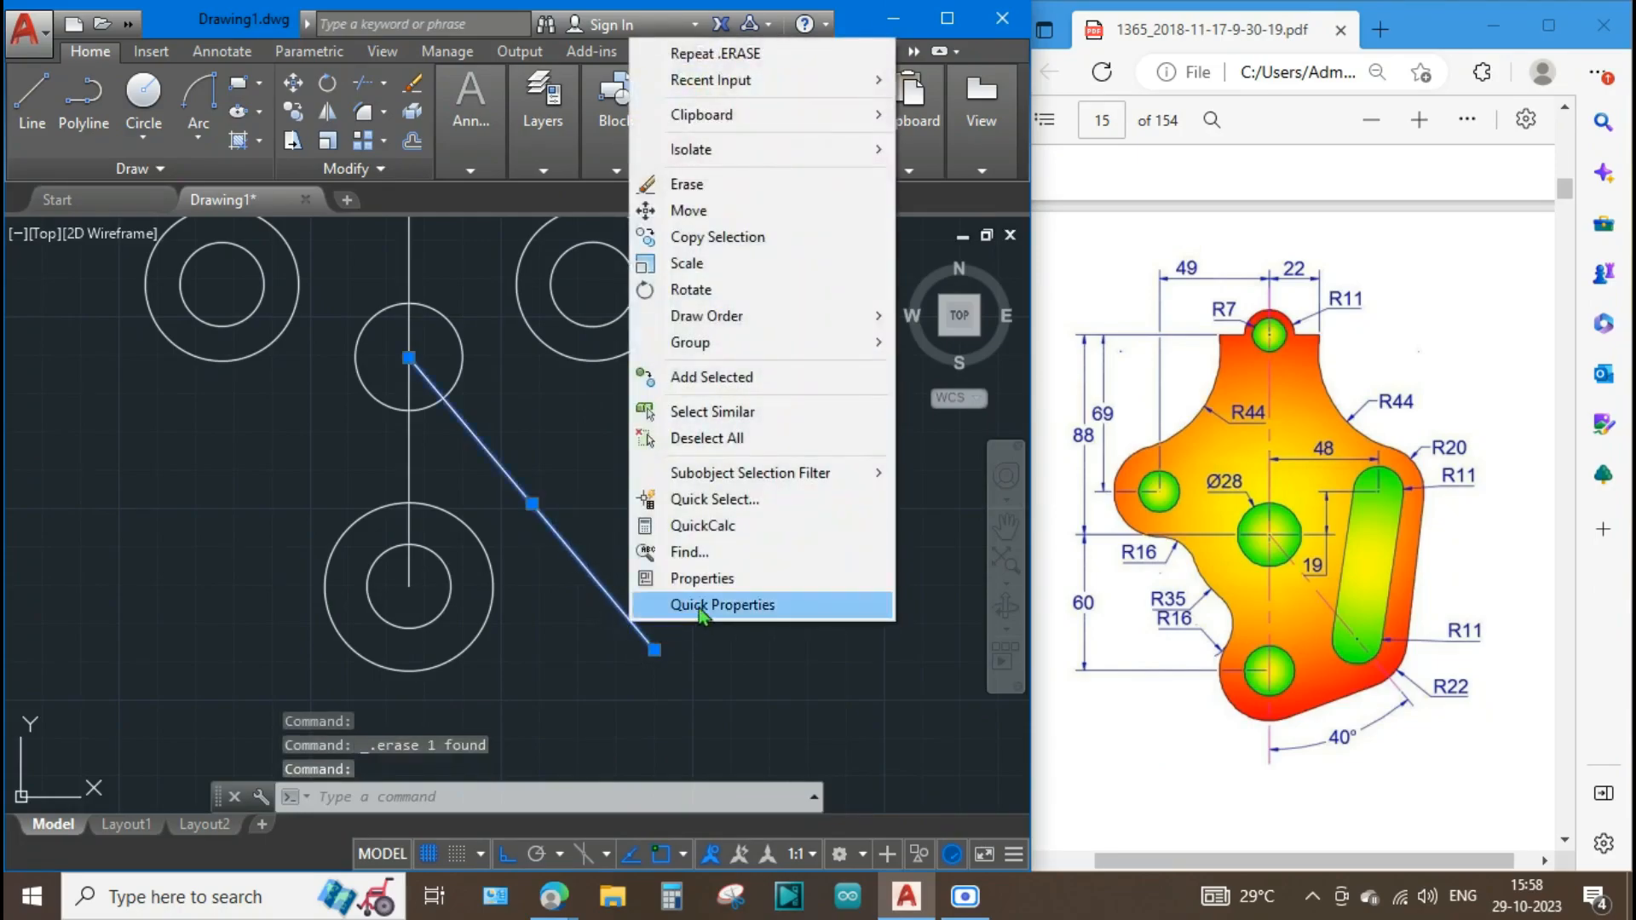
click(700, 604)
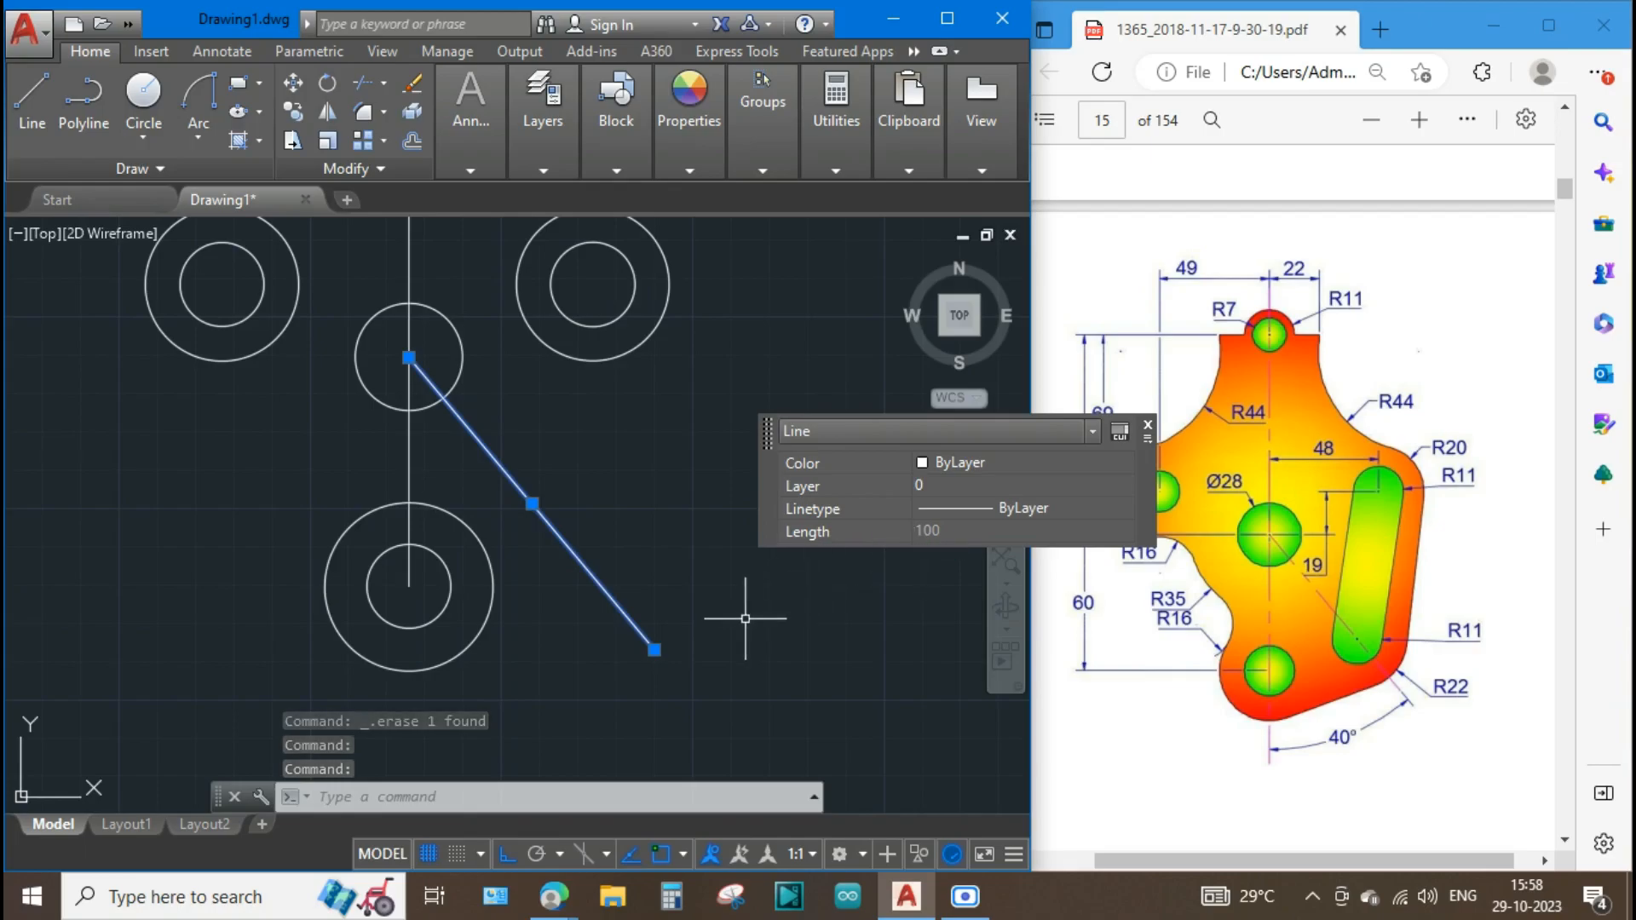
key(Escape)
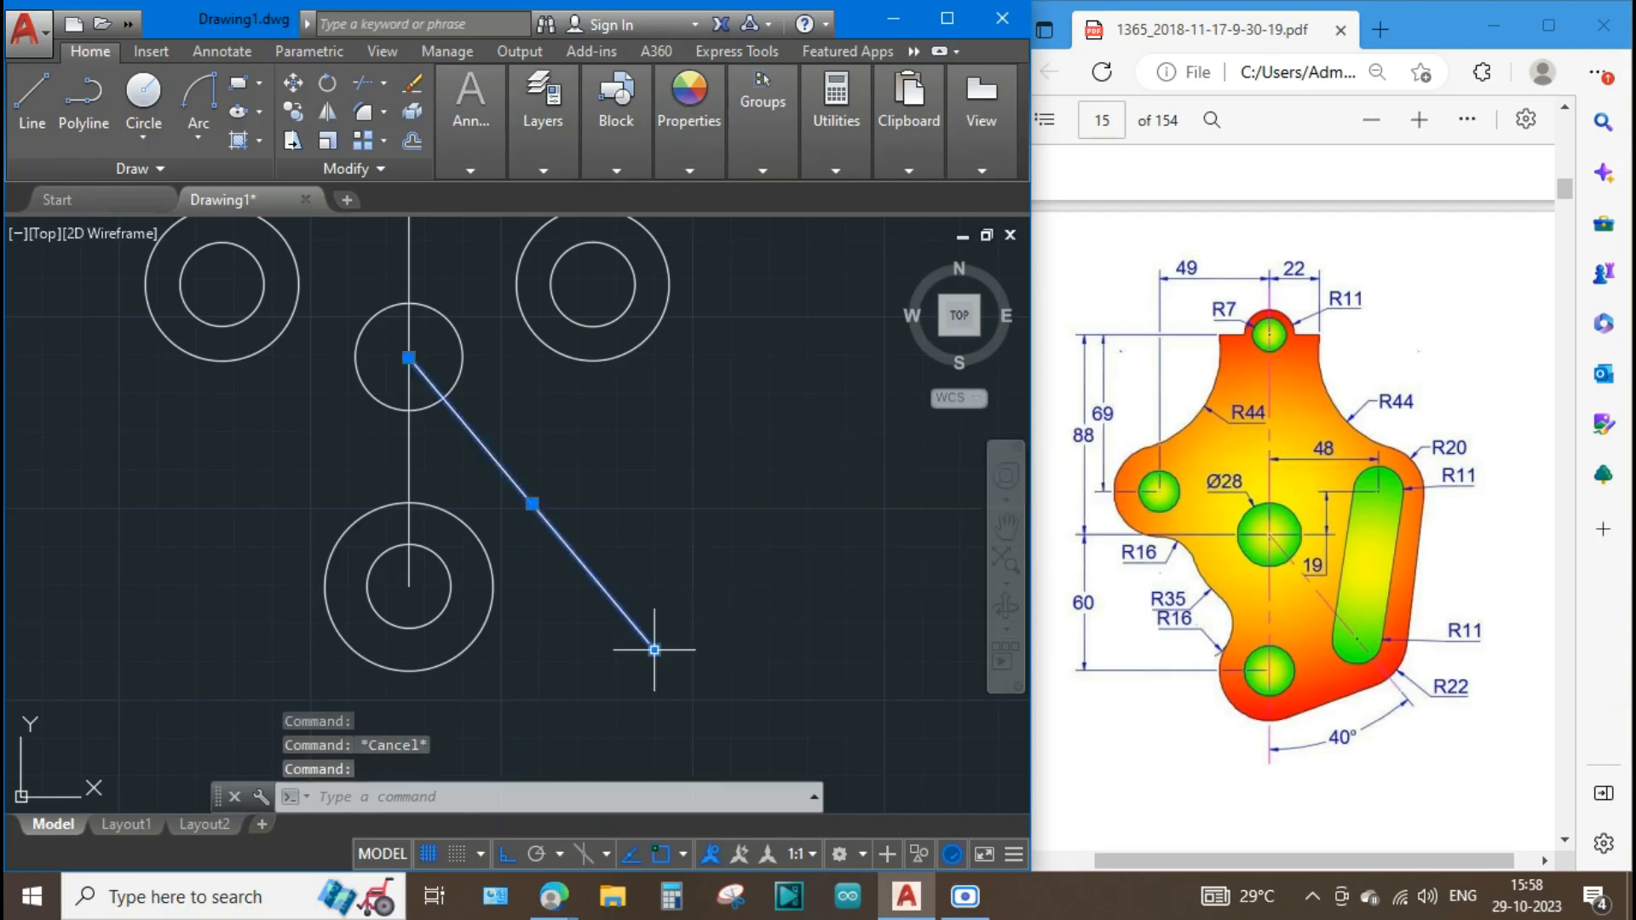
Shorten the inclined line by 40 units at its lower end, keeping its direction.
click(654, 649)
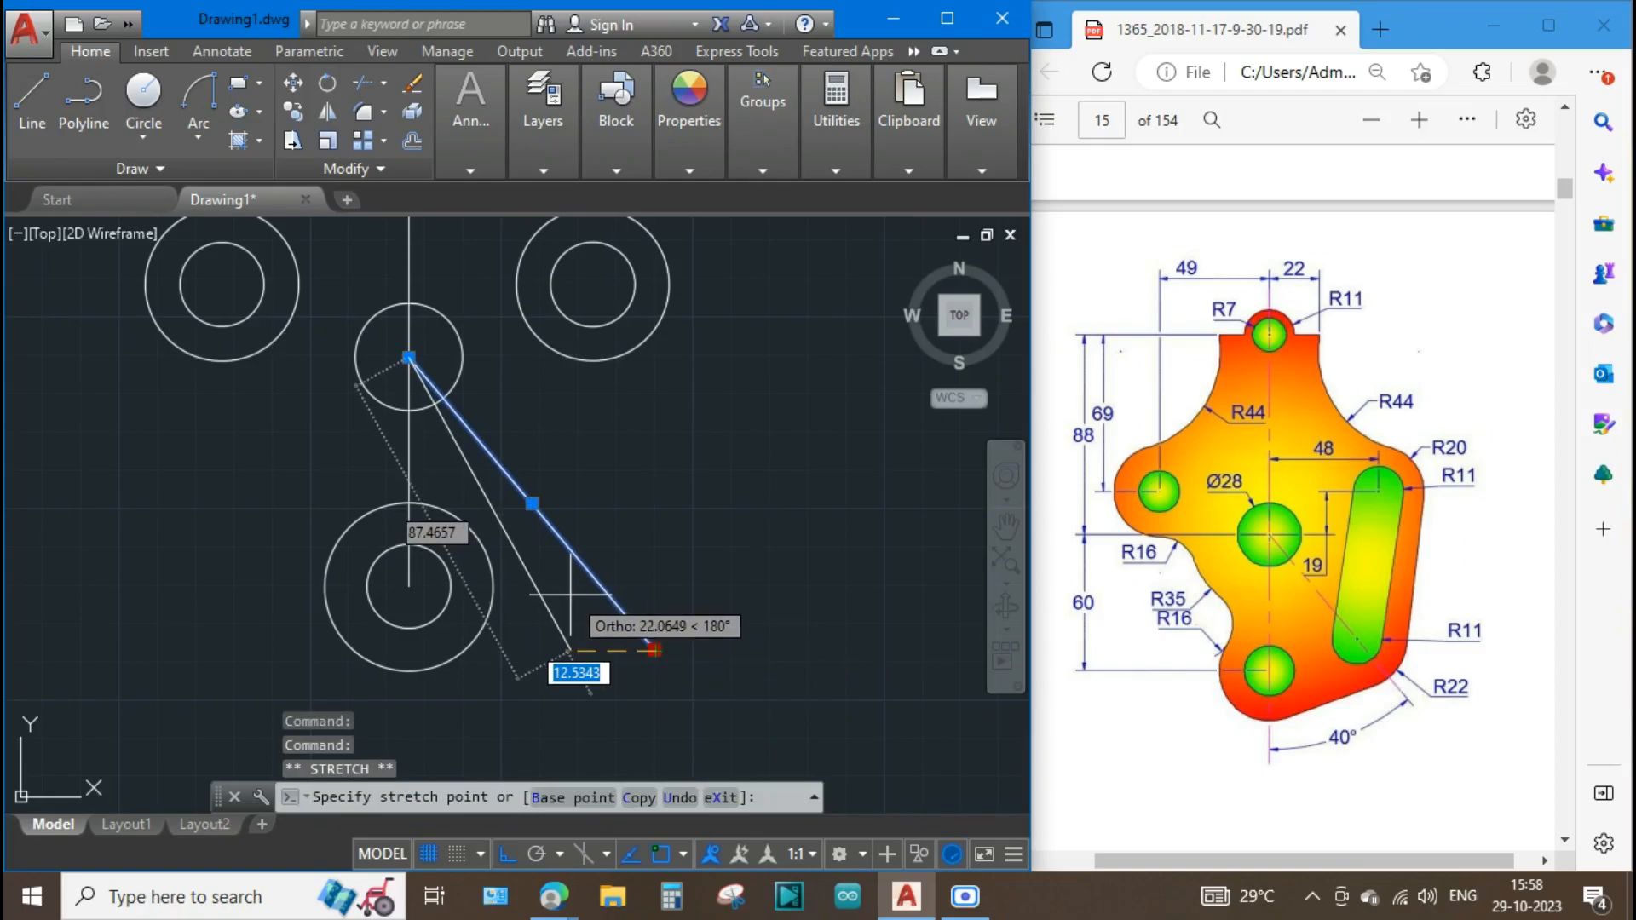
text(40)
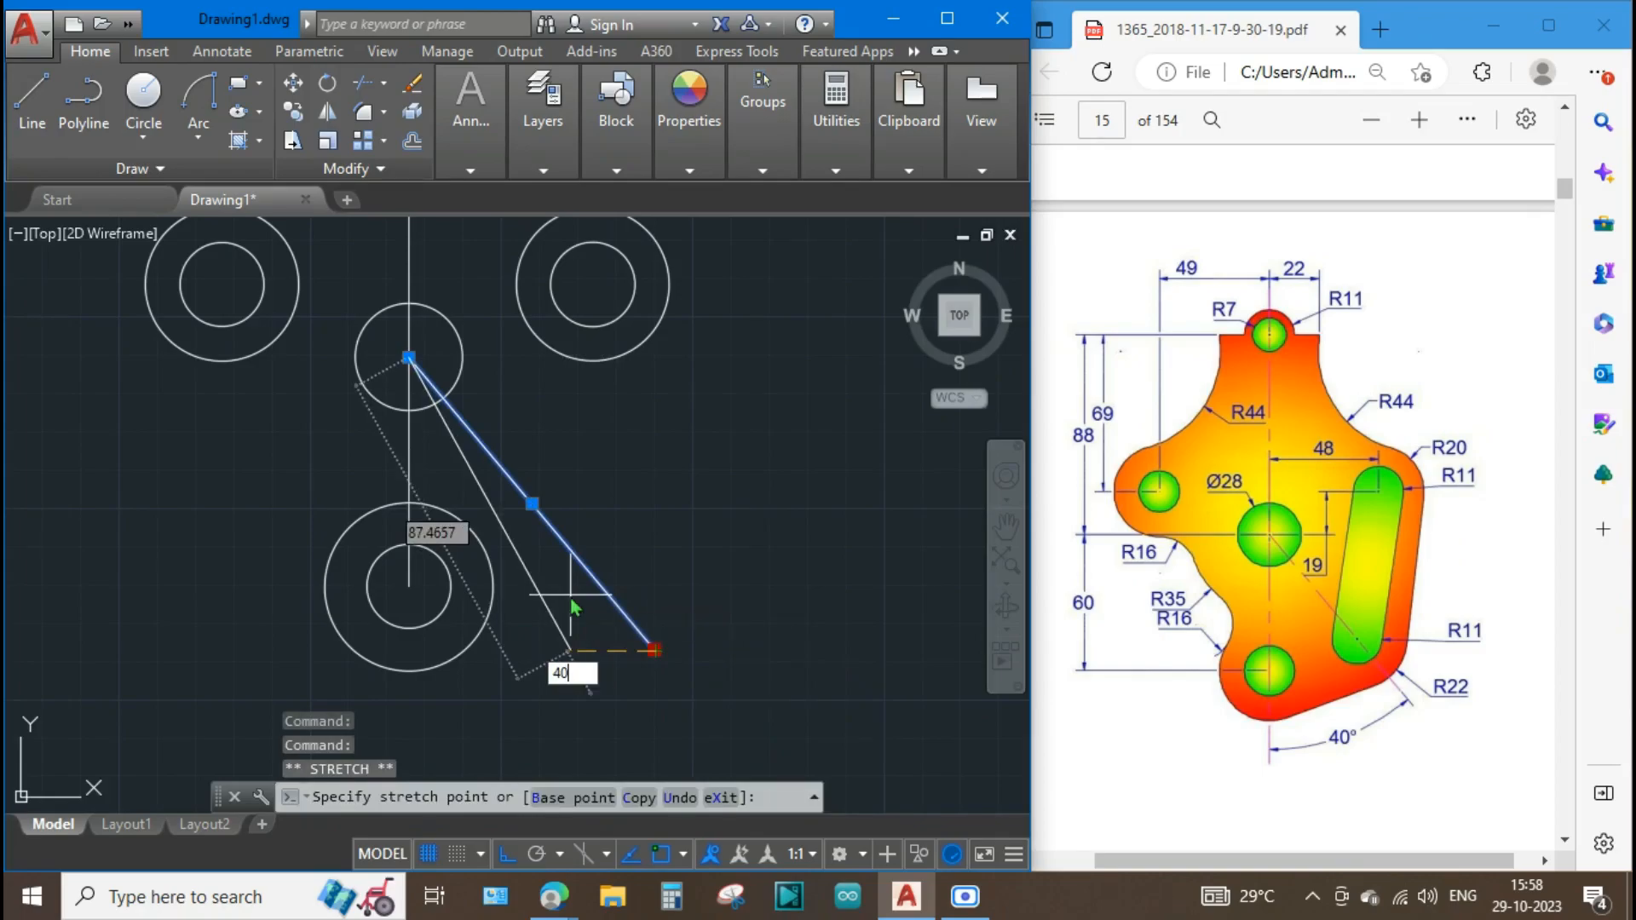
key(Return)
key(Escape)
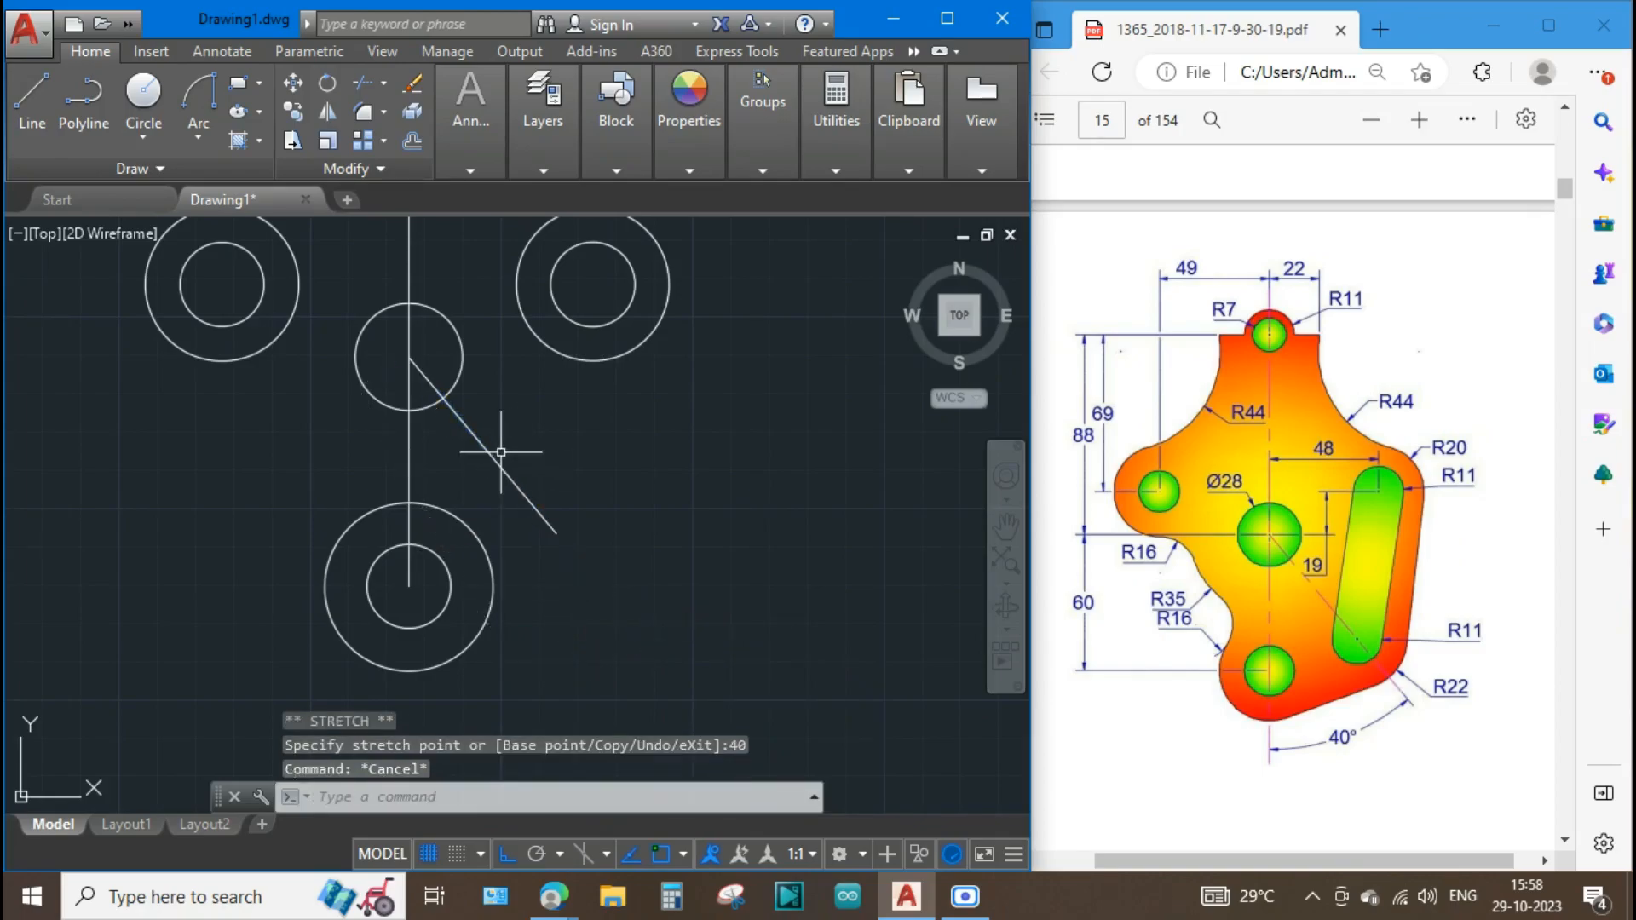
Check the shortened inclined line's length in its quick properties.
click(497, 467)
right_click(510, 467)
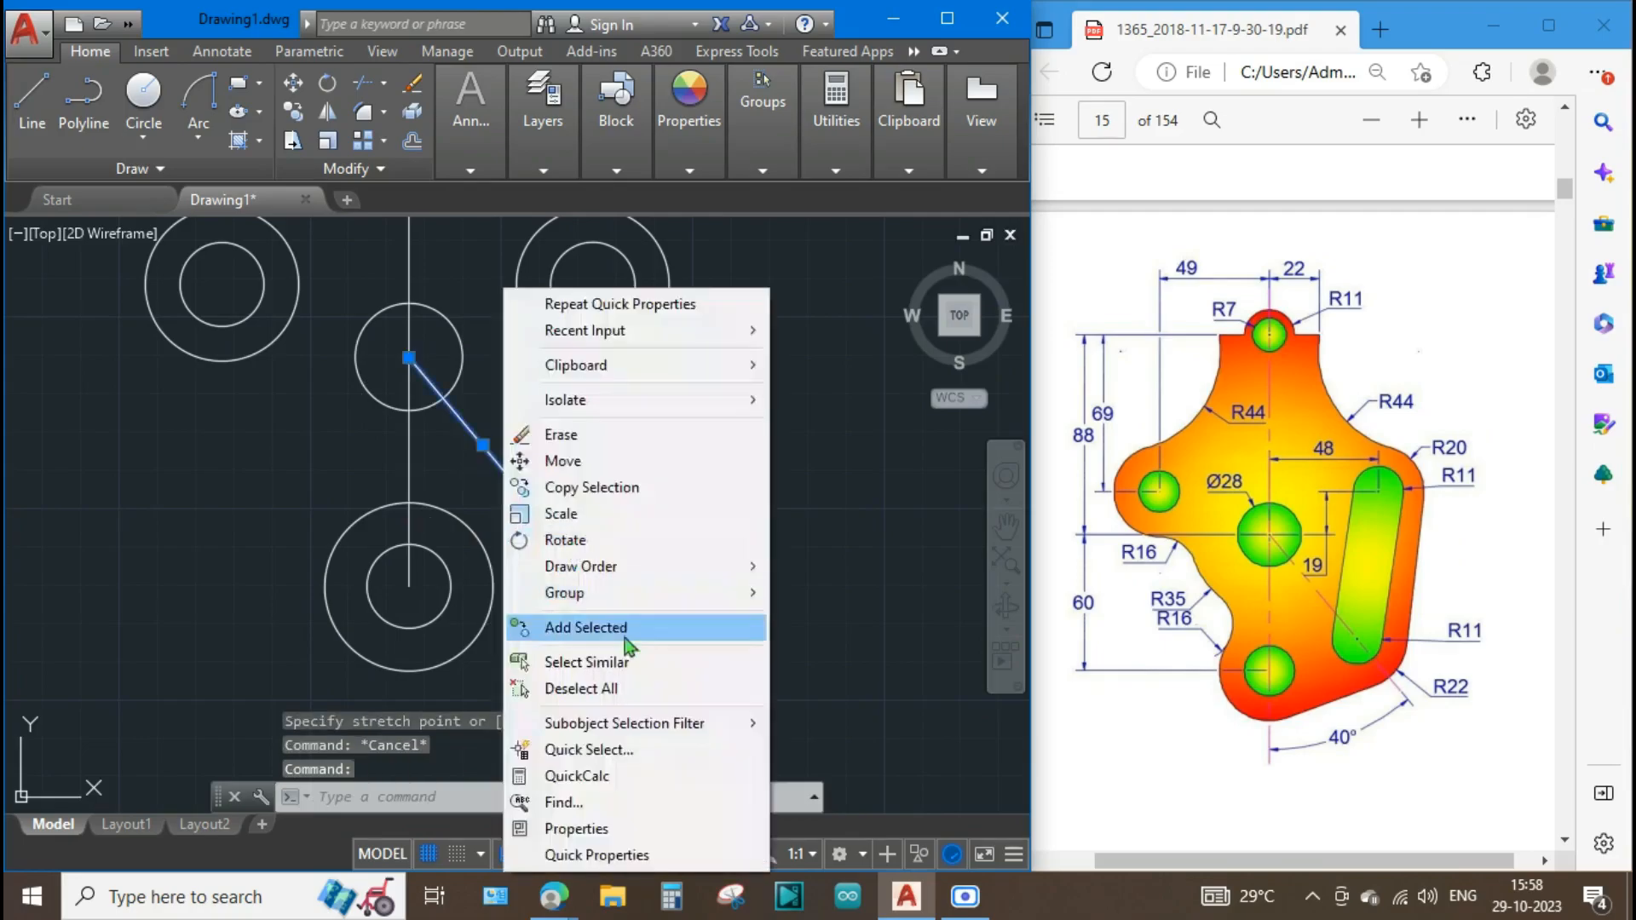
click(588, 855)
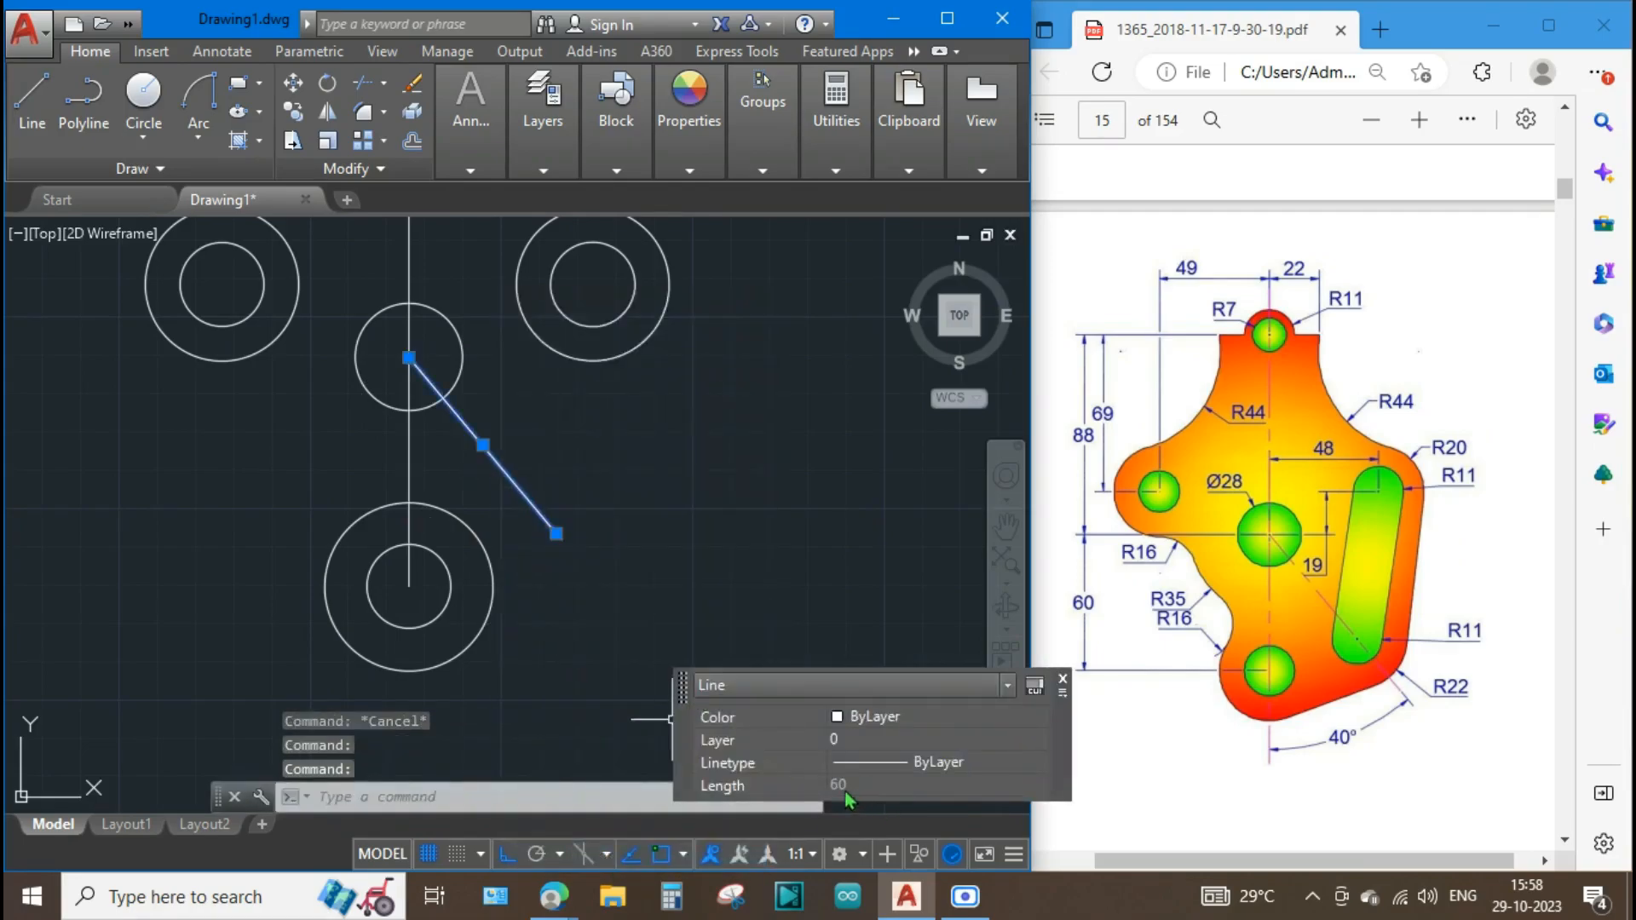
key(Escape)
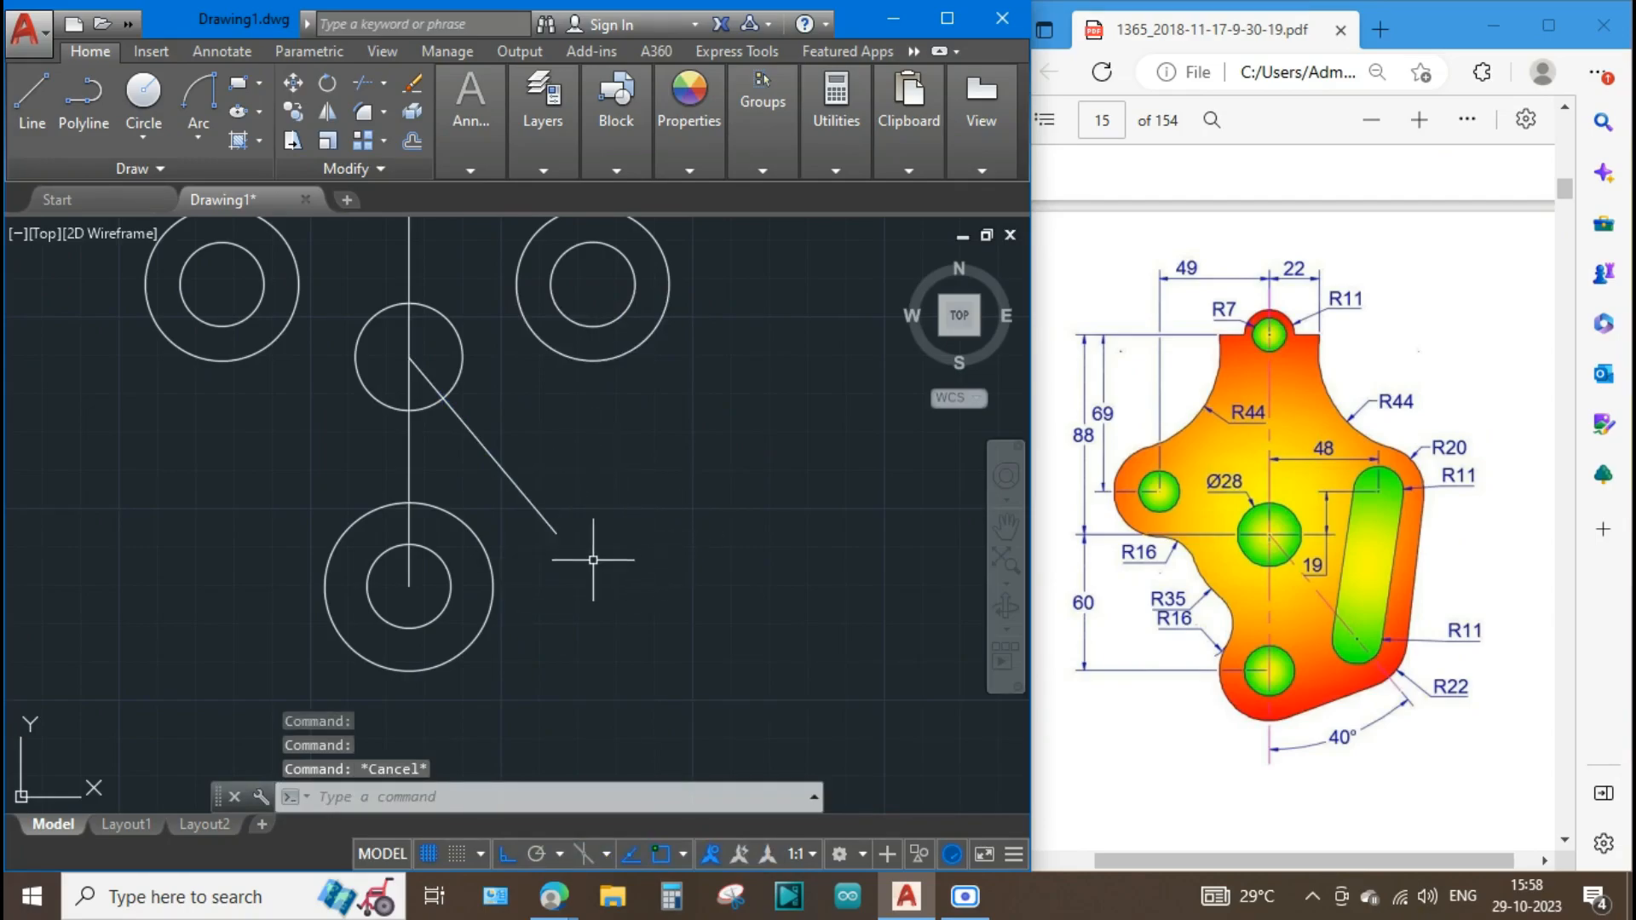
Draw two concentric circles of radius 11 and 22 centred on the inclined line's lower end.
text(c)
key(Return)
click(557, 533)
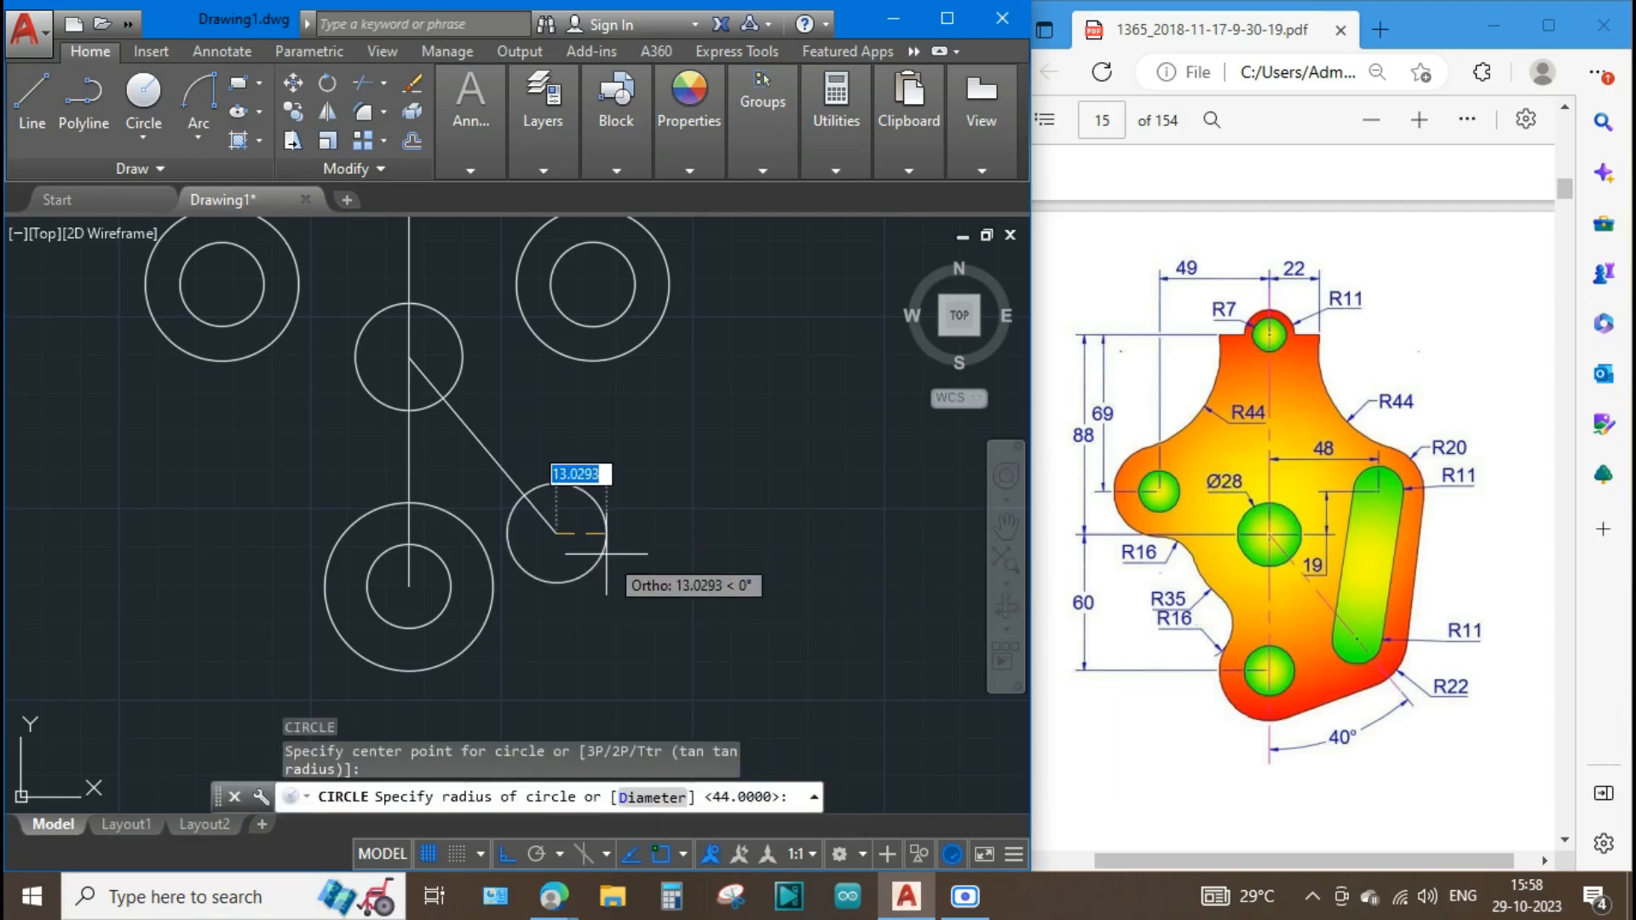
text(11)
key(Return)
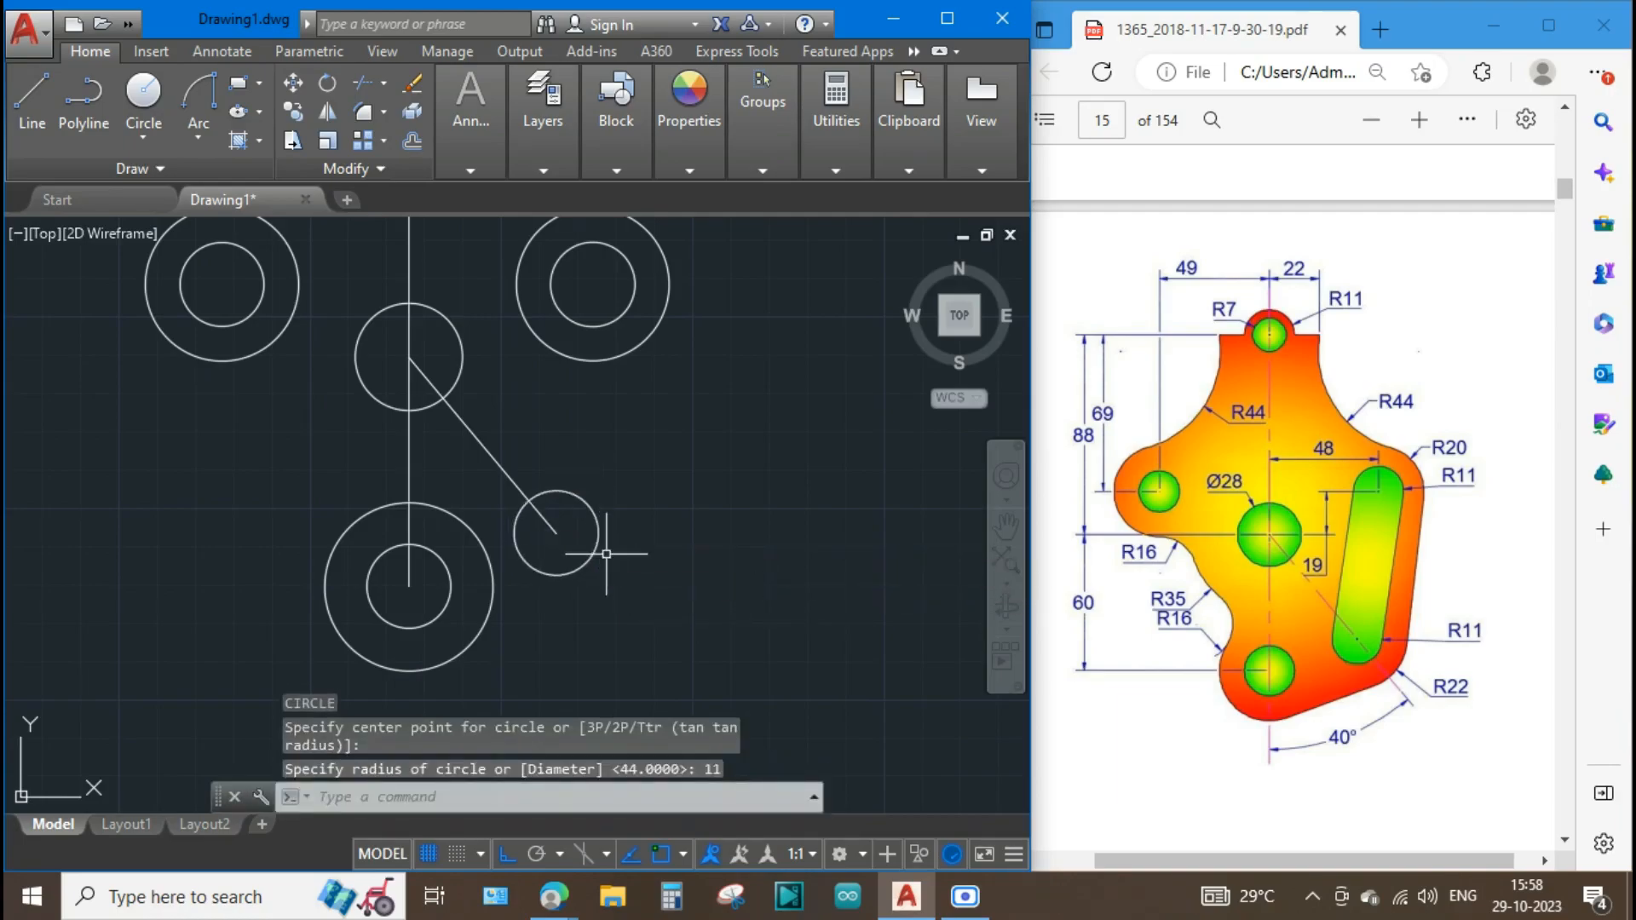
text(c)
key(Return)
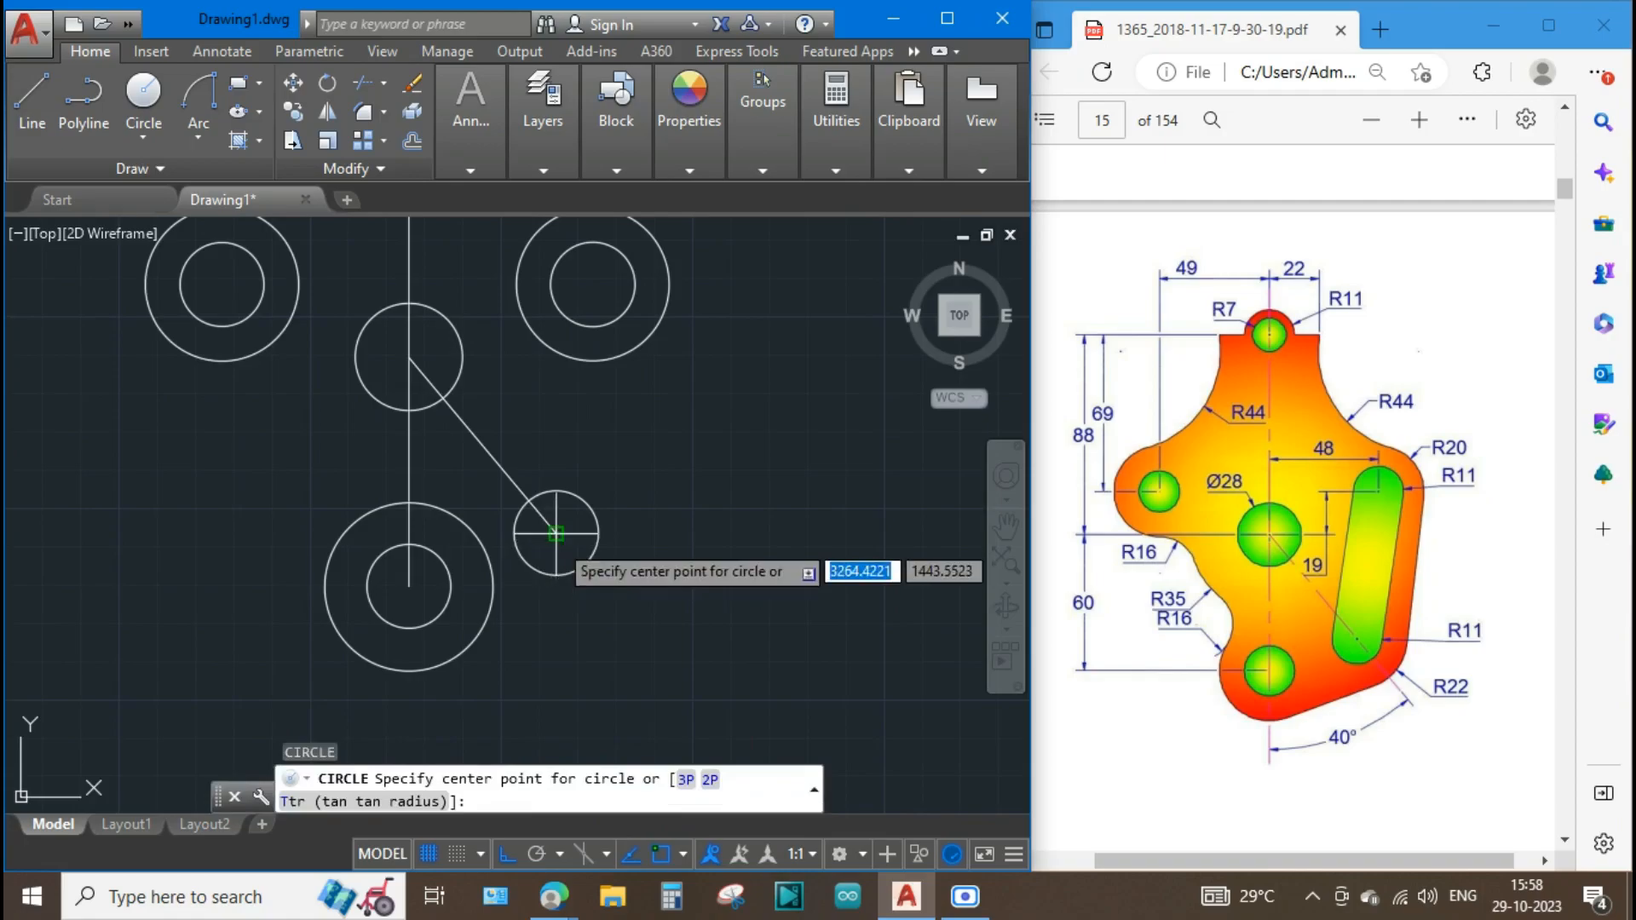
click(556, 534)
text(22)
key(Return)
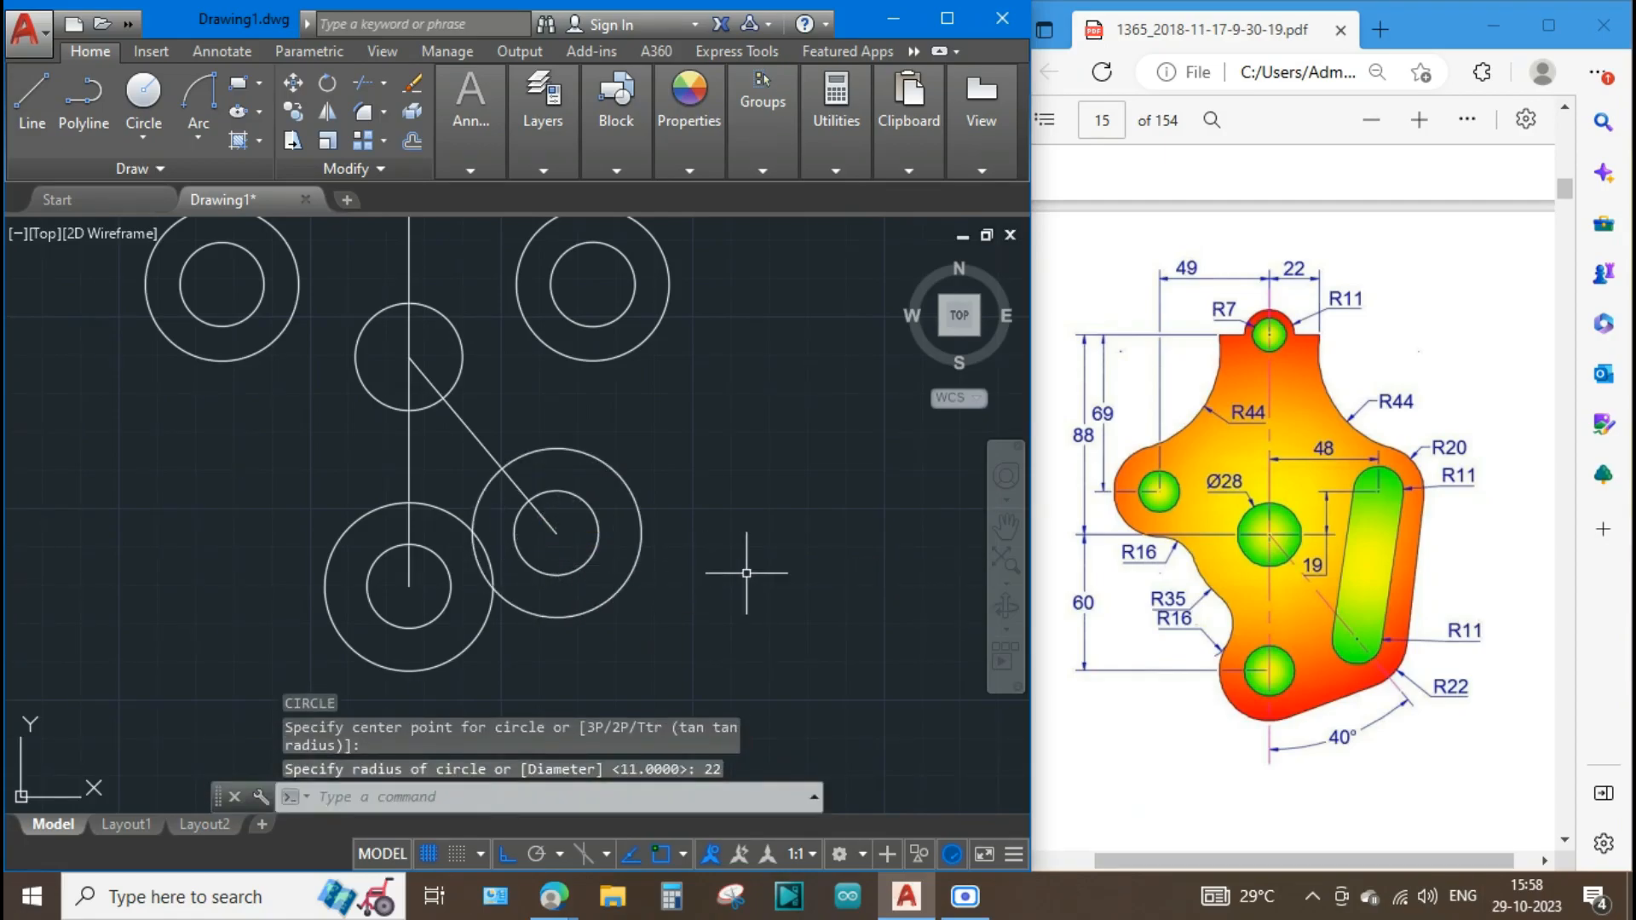
key(Escape)
Erase the inclined line and the vertical construction lines at the middle circle's centre.
click(452, 409)
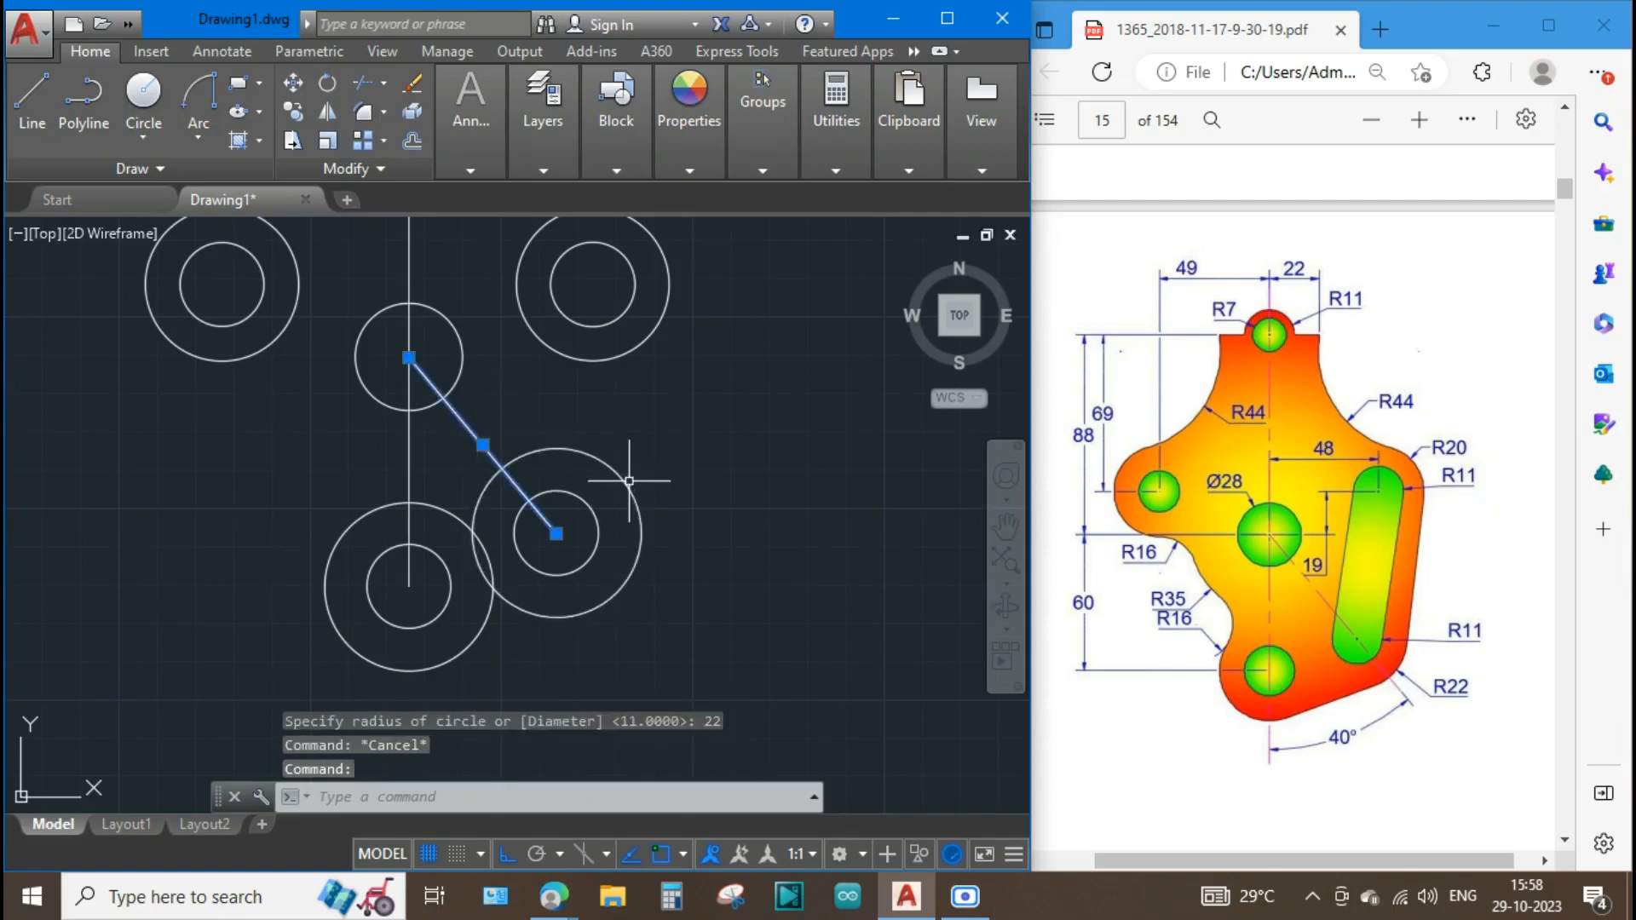
key(Delete)
click(409, 456)
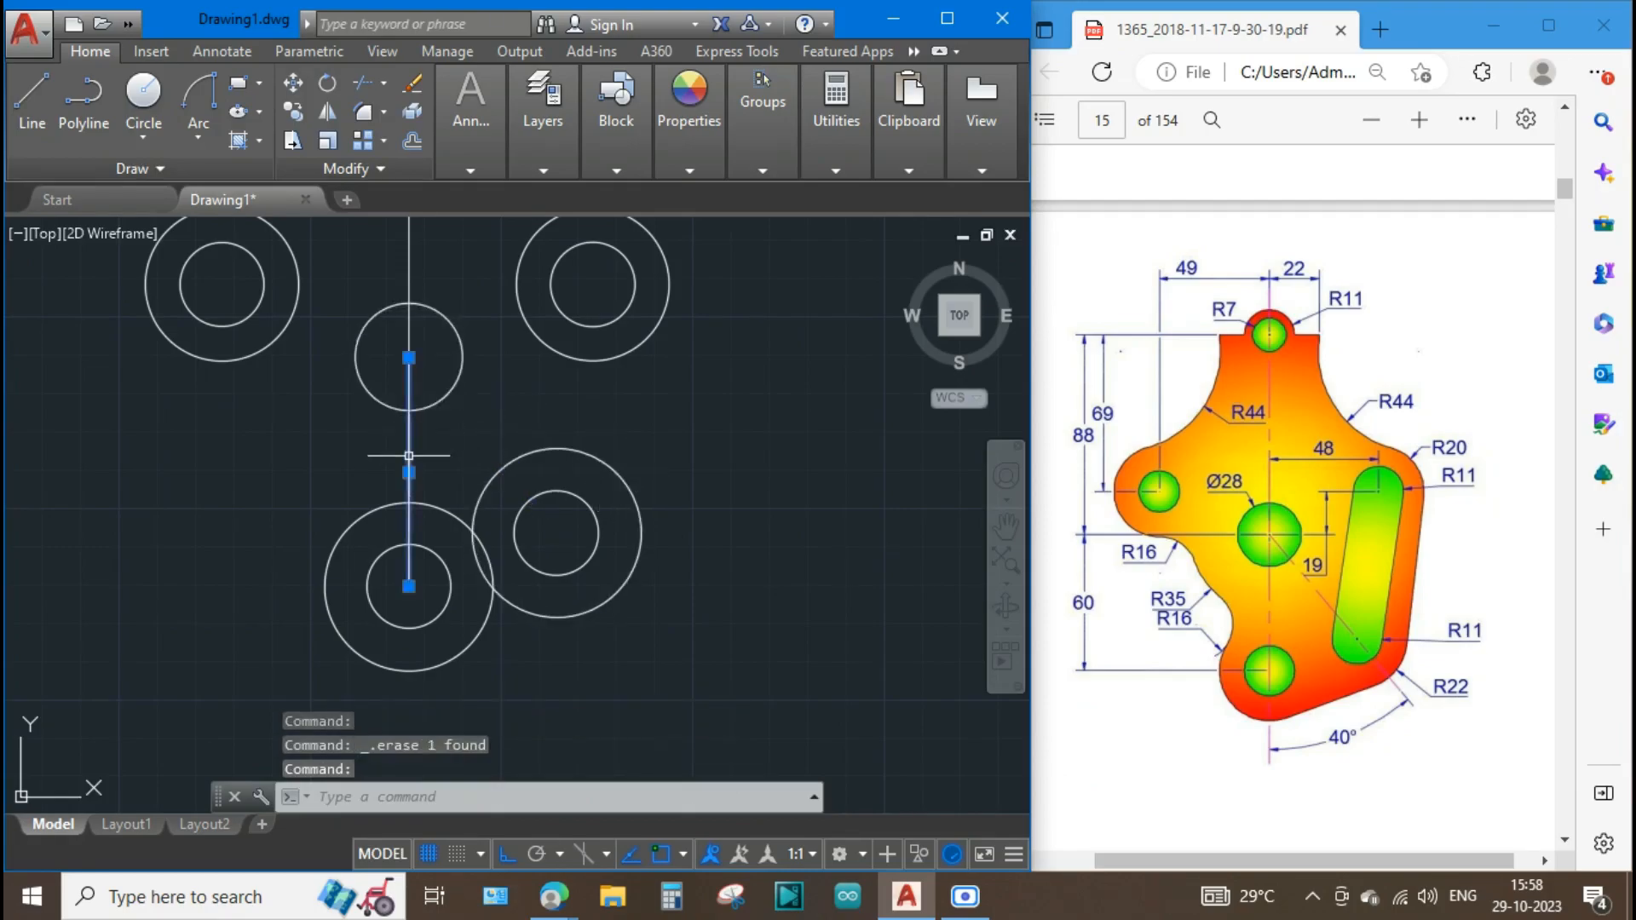
key(Delete)
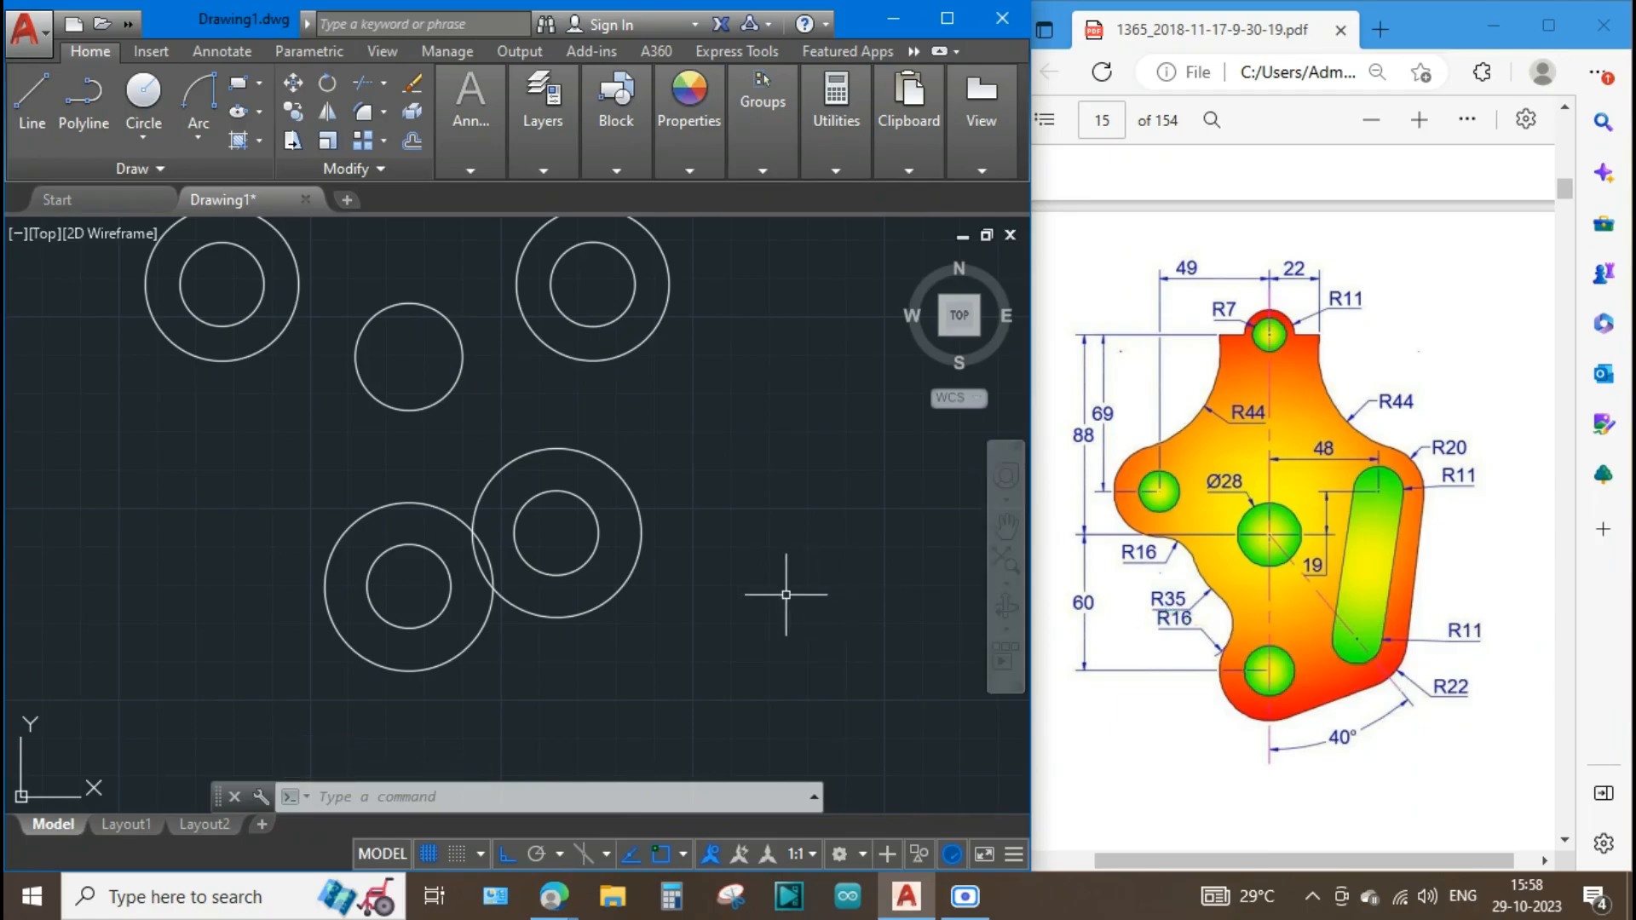
Draw a radius 35 circle concentric with the middle 28 diameter circle.
key(Return)
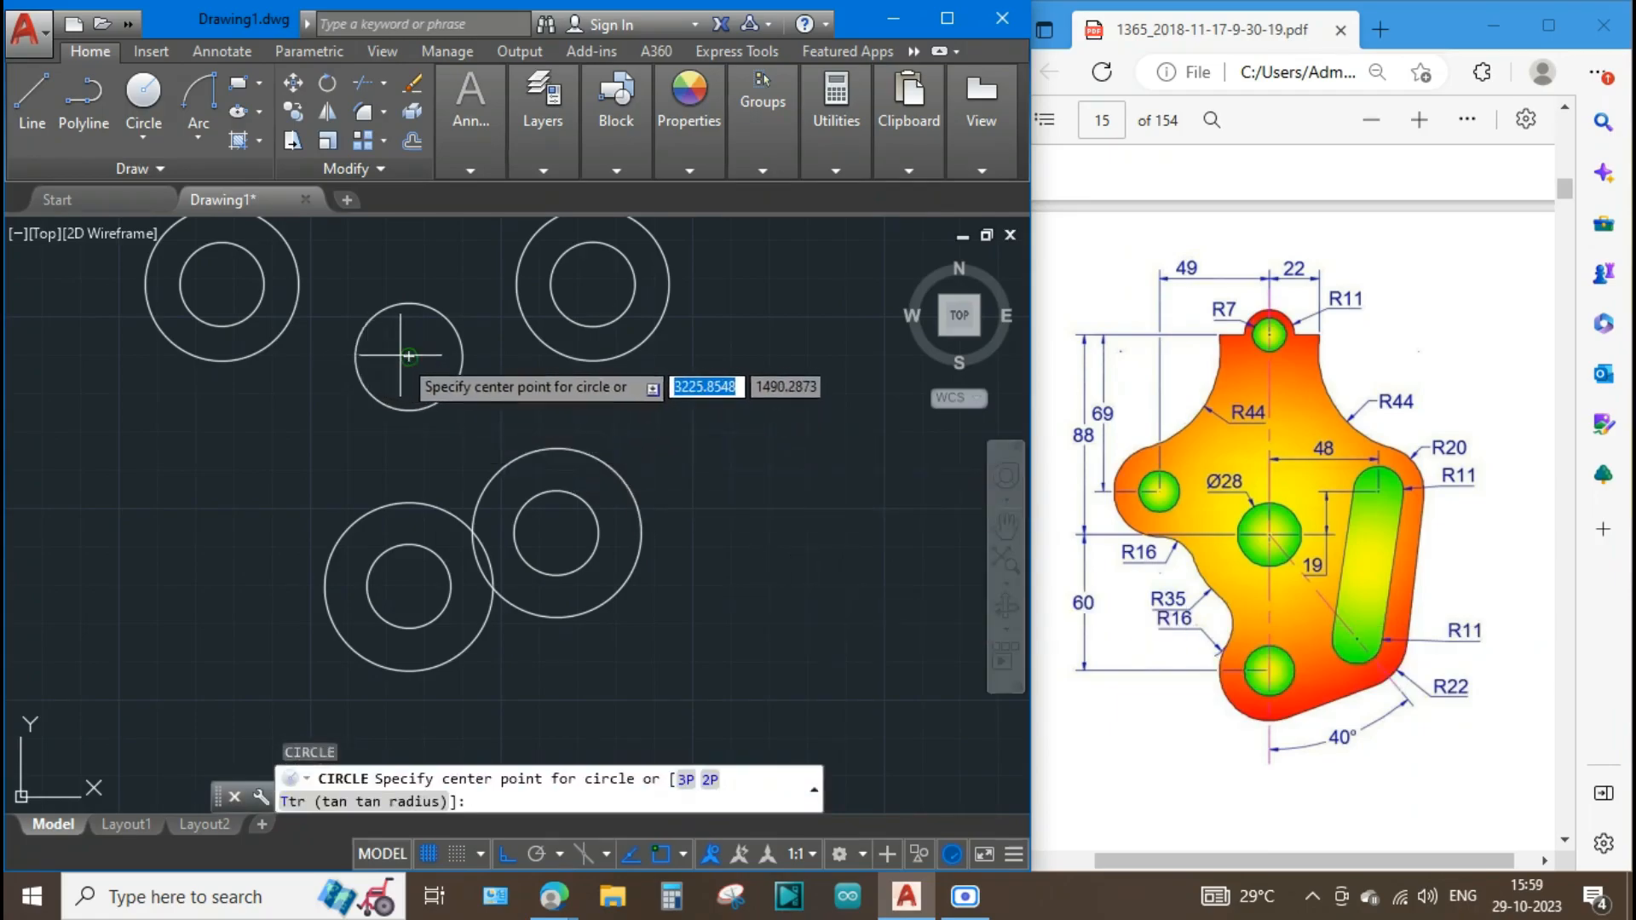
click(409, 356)
text(35)
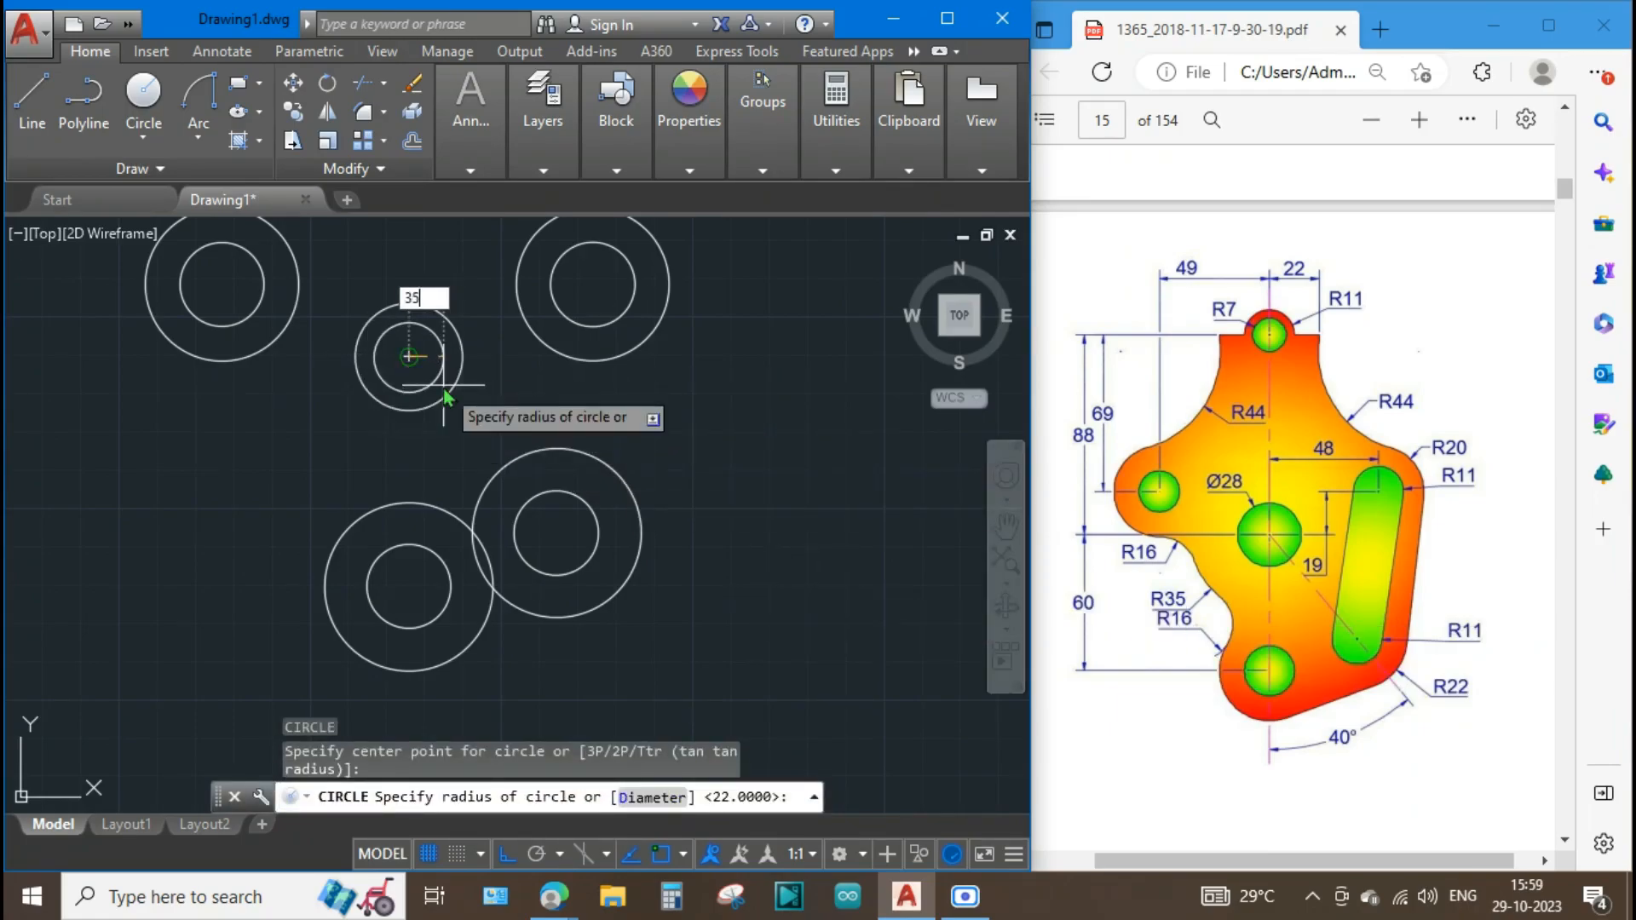
key(Return)
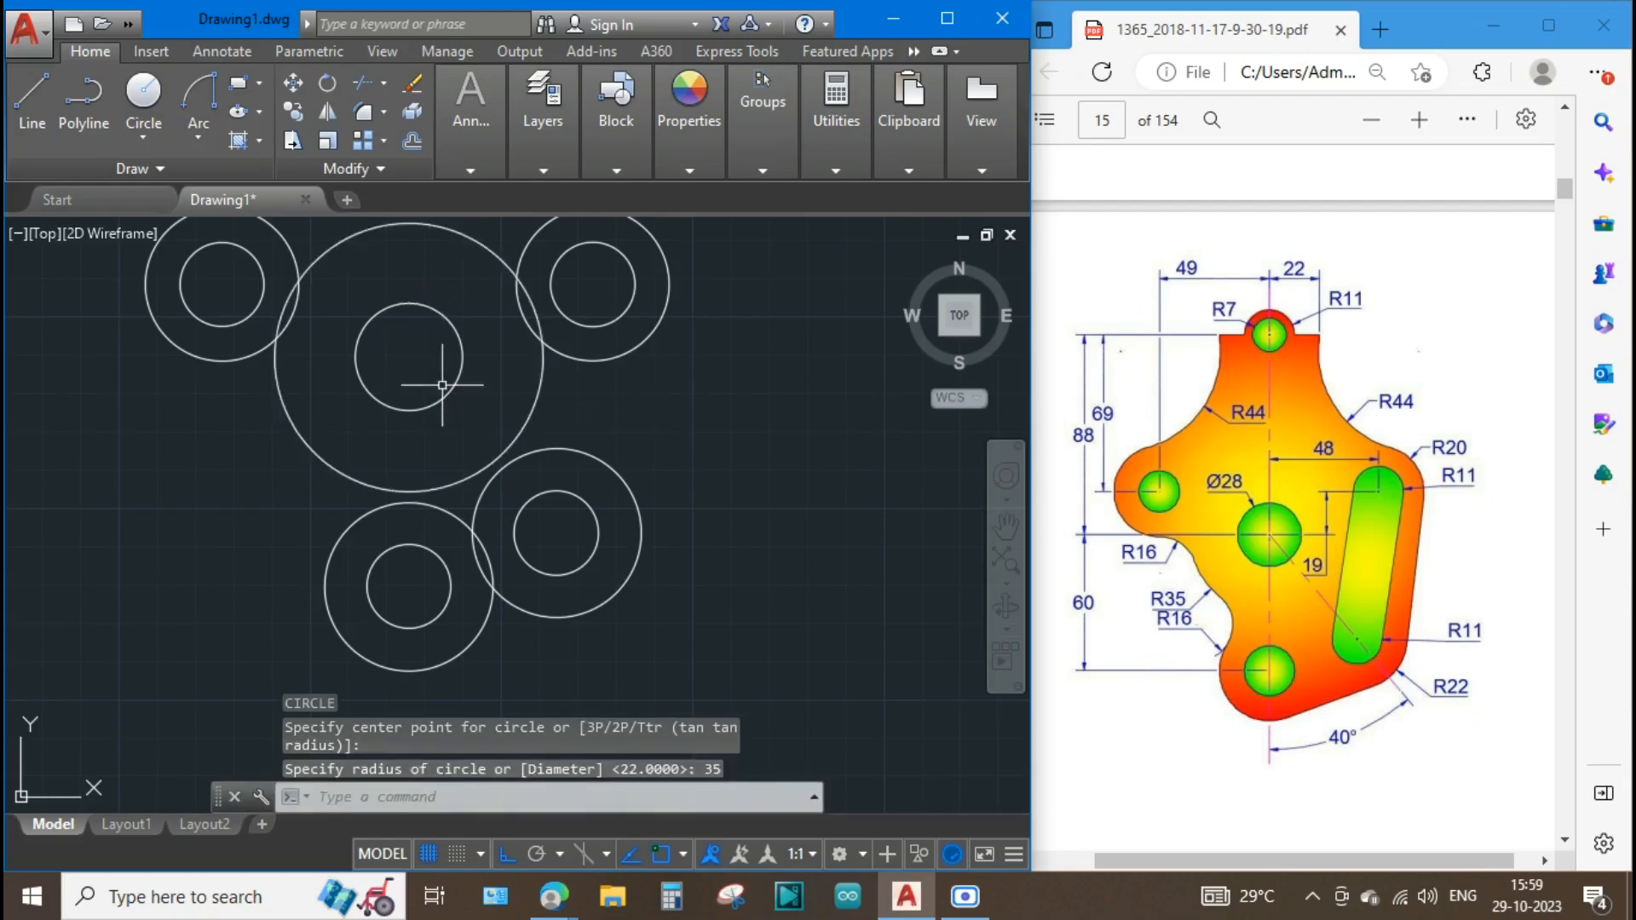
key(Escape)
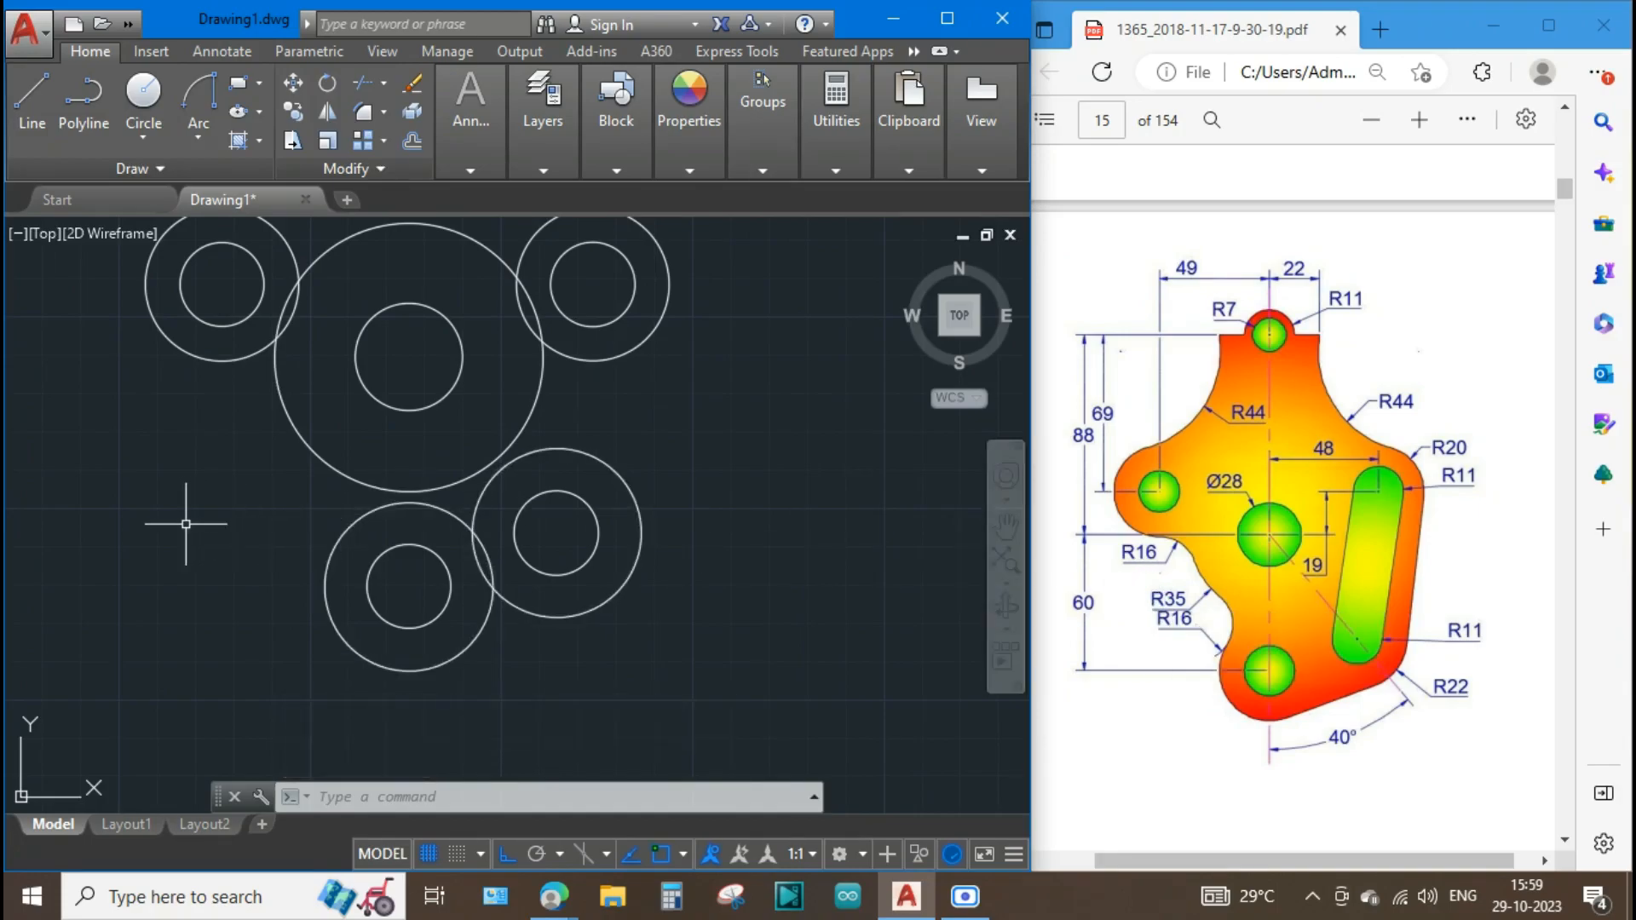
Draw a radius 16 circle tangent to the left outer circle and the radius 35 circle.
key(Return)
text(t)
key(Return)
click(232, 359)
click(277, 407)
text(16)
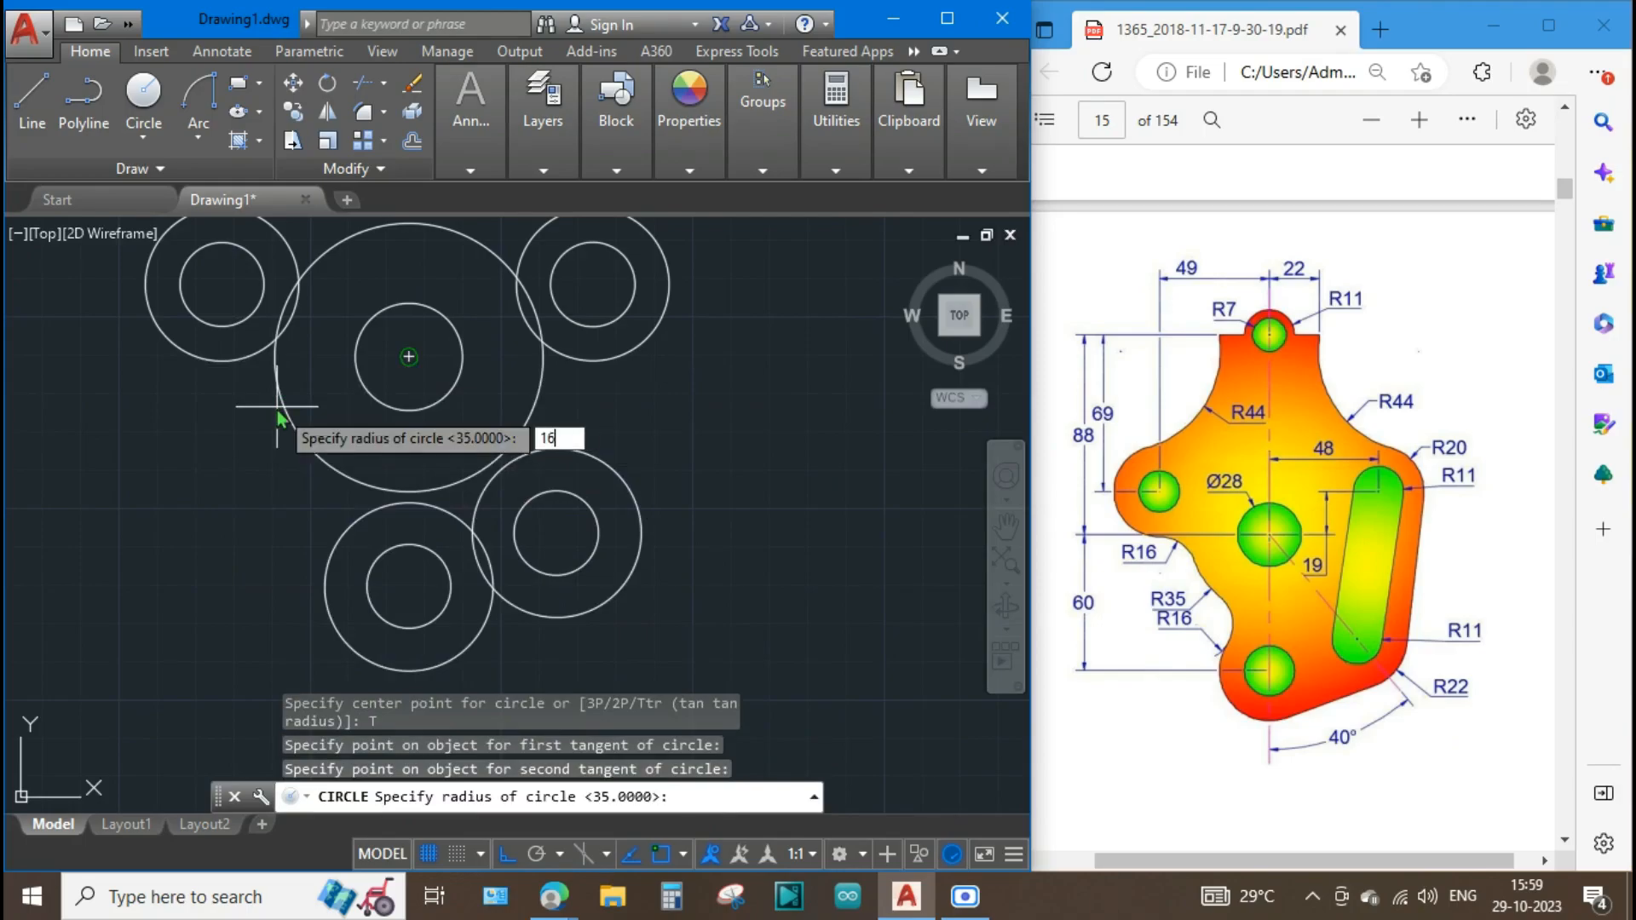
key(Return)
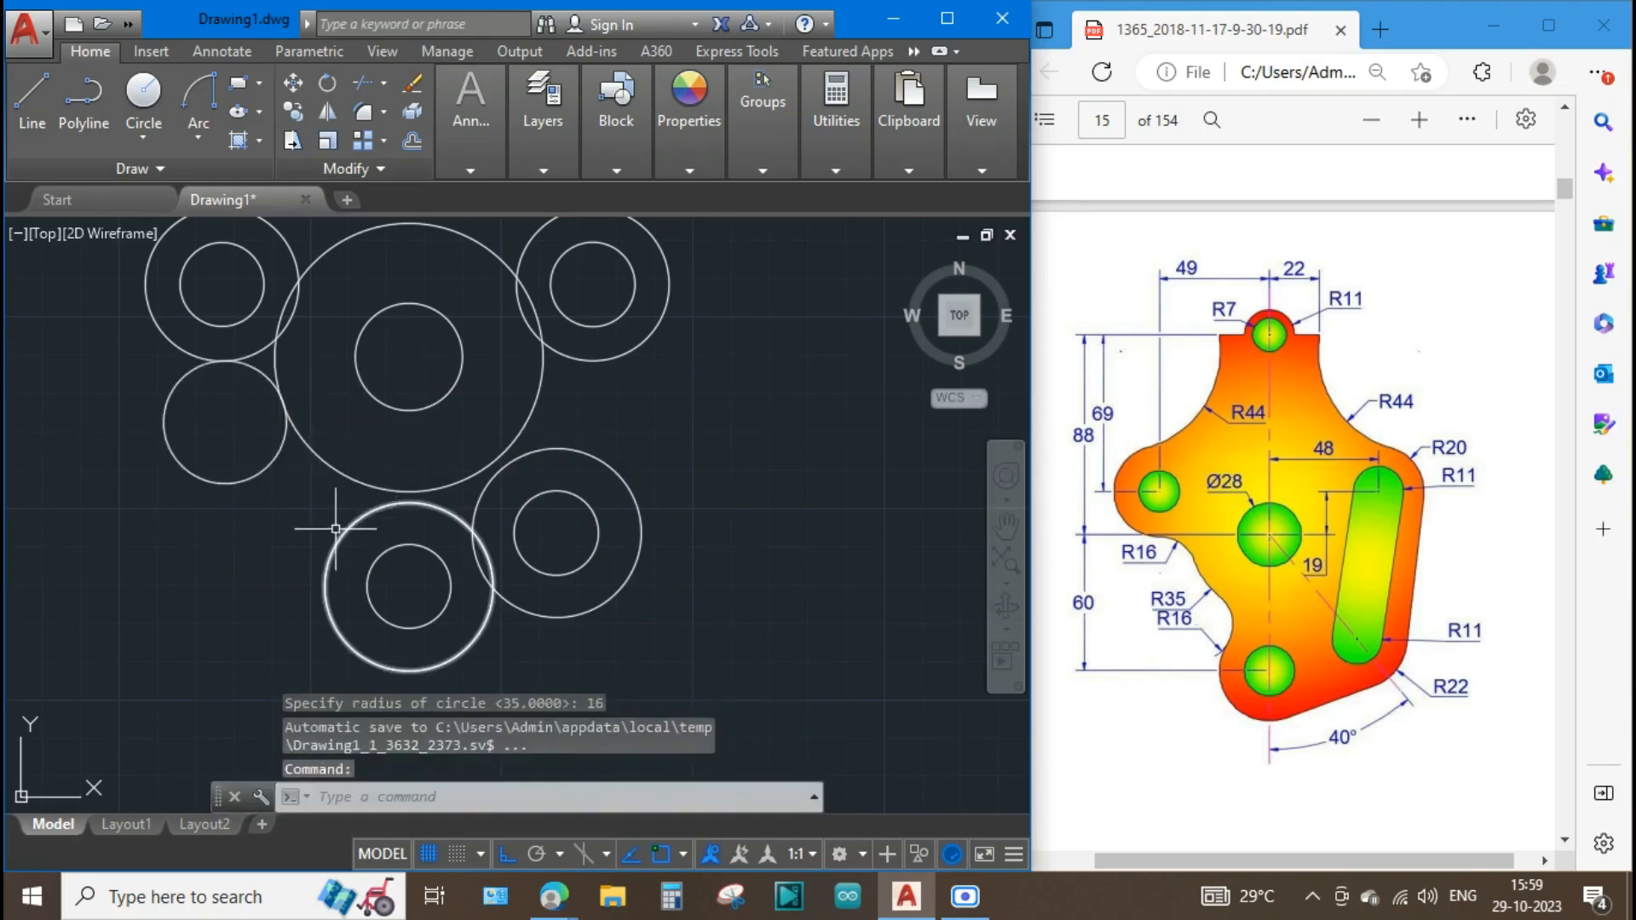
Draw a radius 16 circle tangent to the bottom outer circle and the left underside of the radius 35 circle.
text(c)
key(Return)
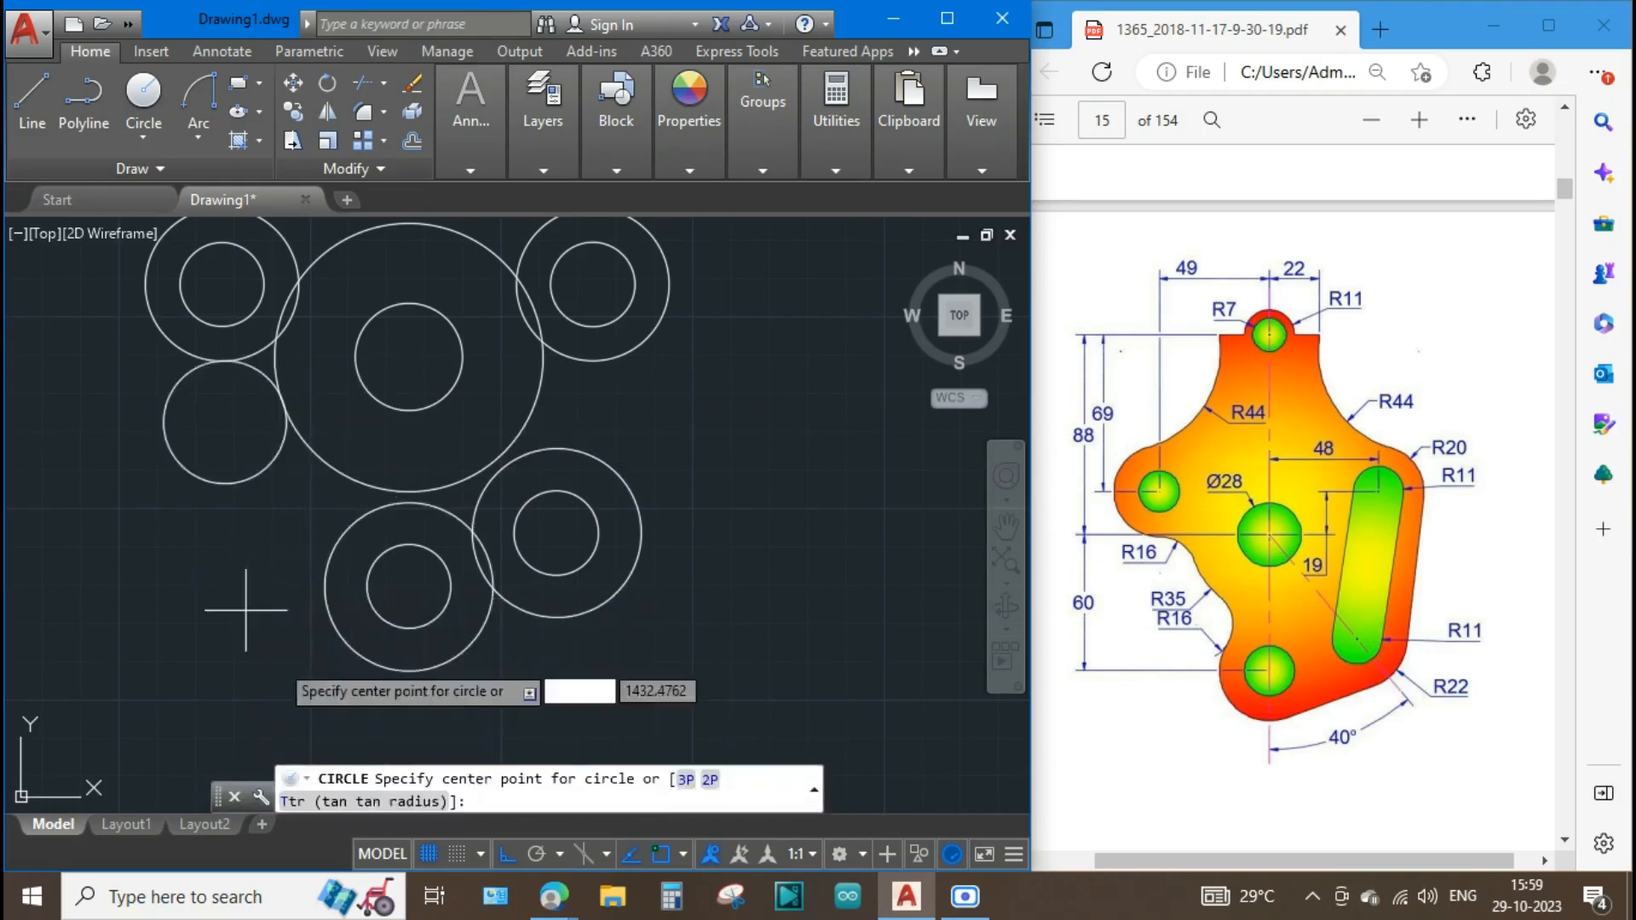
text(t)
key(Return)
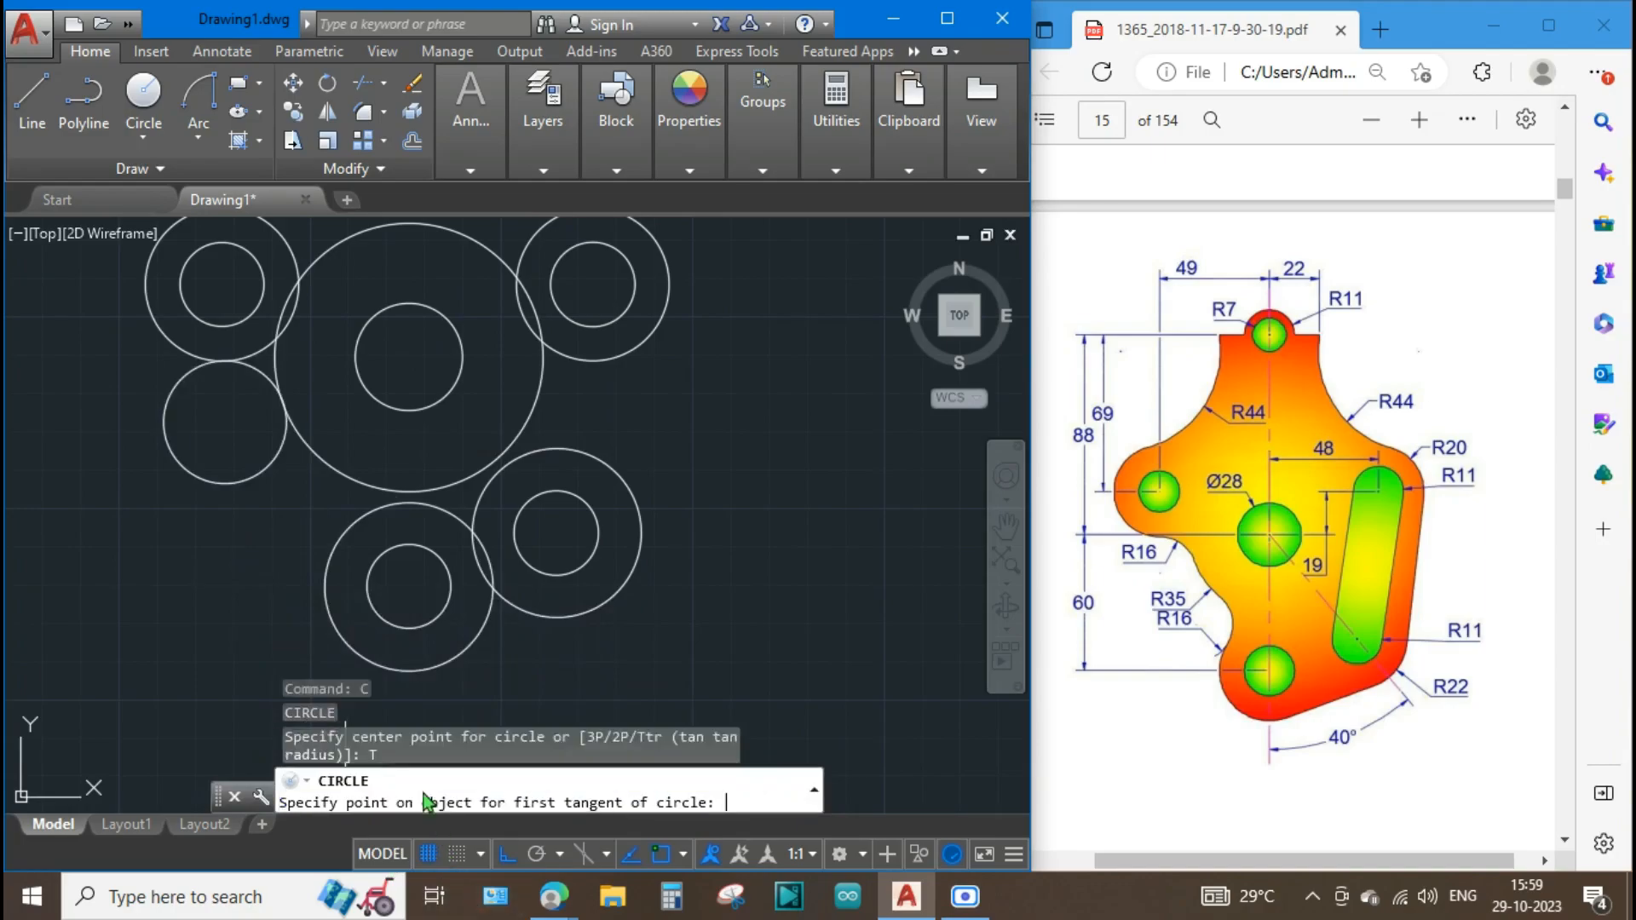
click(354, 522)
click(346, 475)
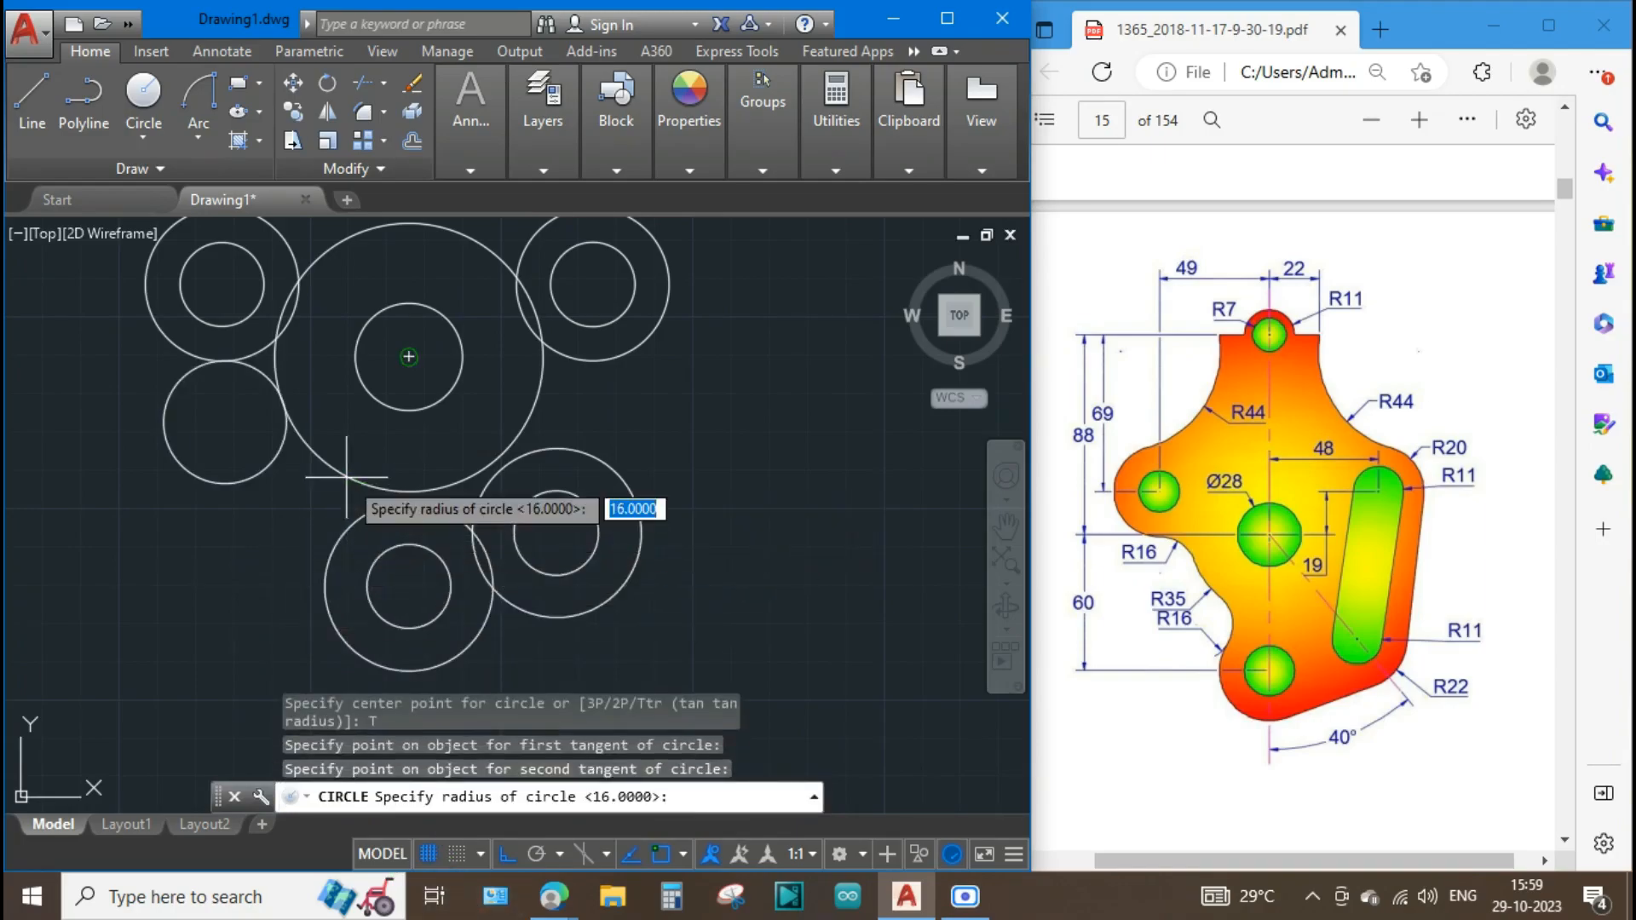
text(16)
key(Return)
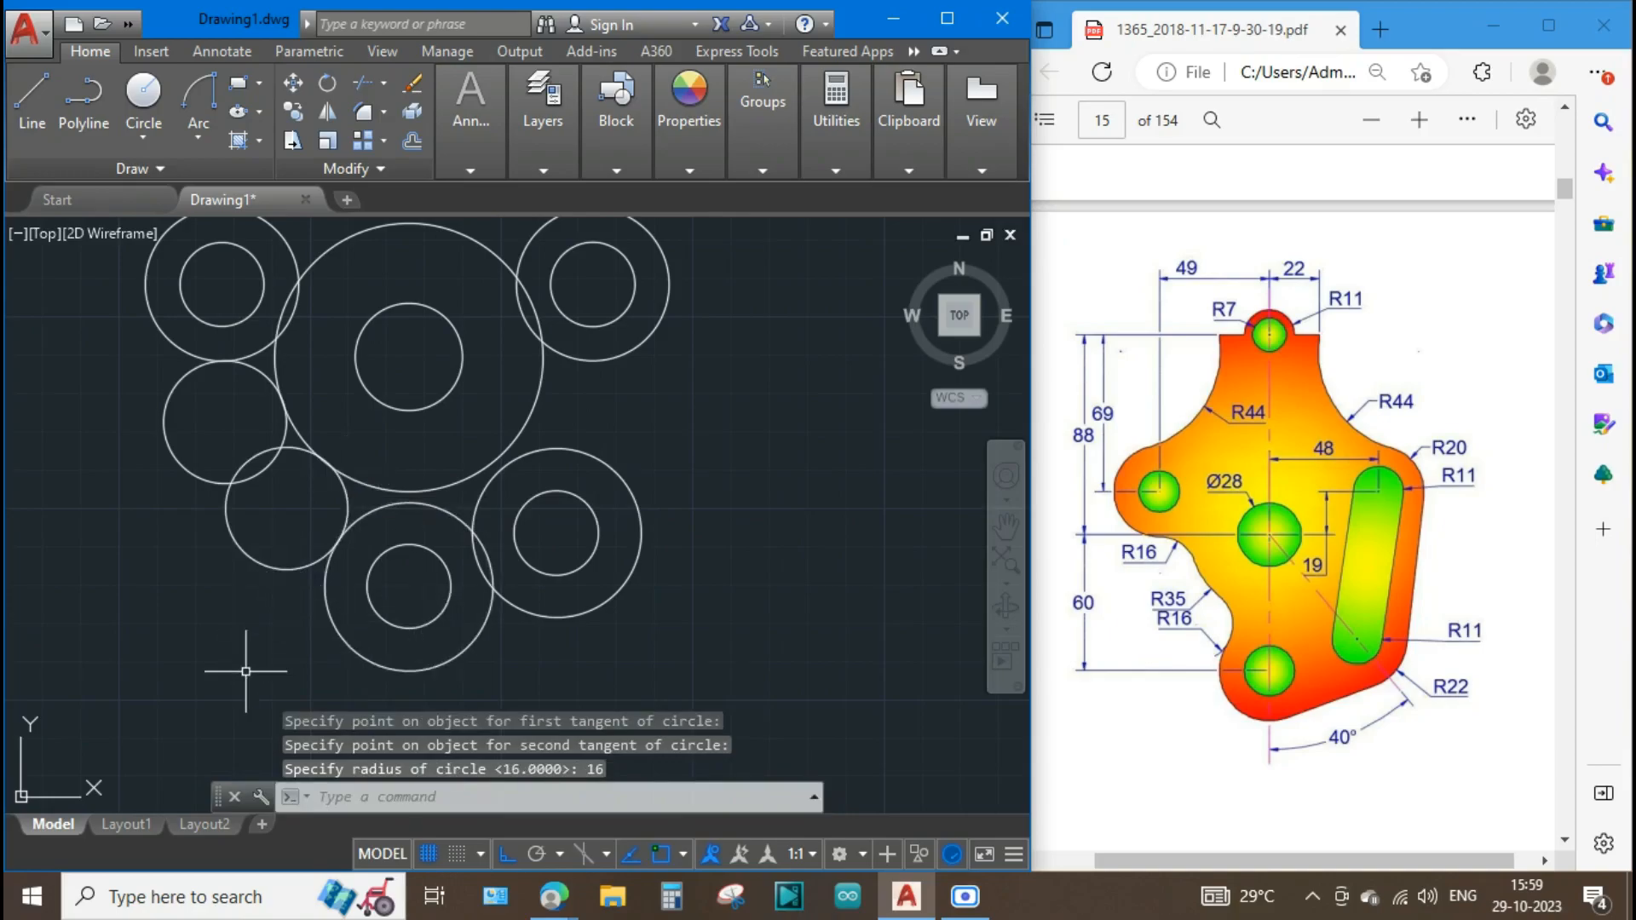
Trim the two radius 16 circles and the radius 35 circle into the plate's left lower contour, and erase the leftover radius 35 upper arc.
key(Return)
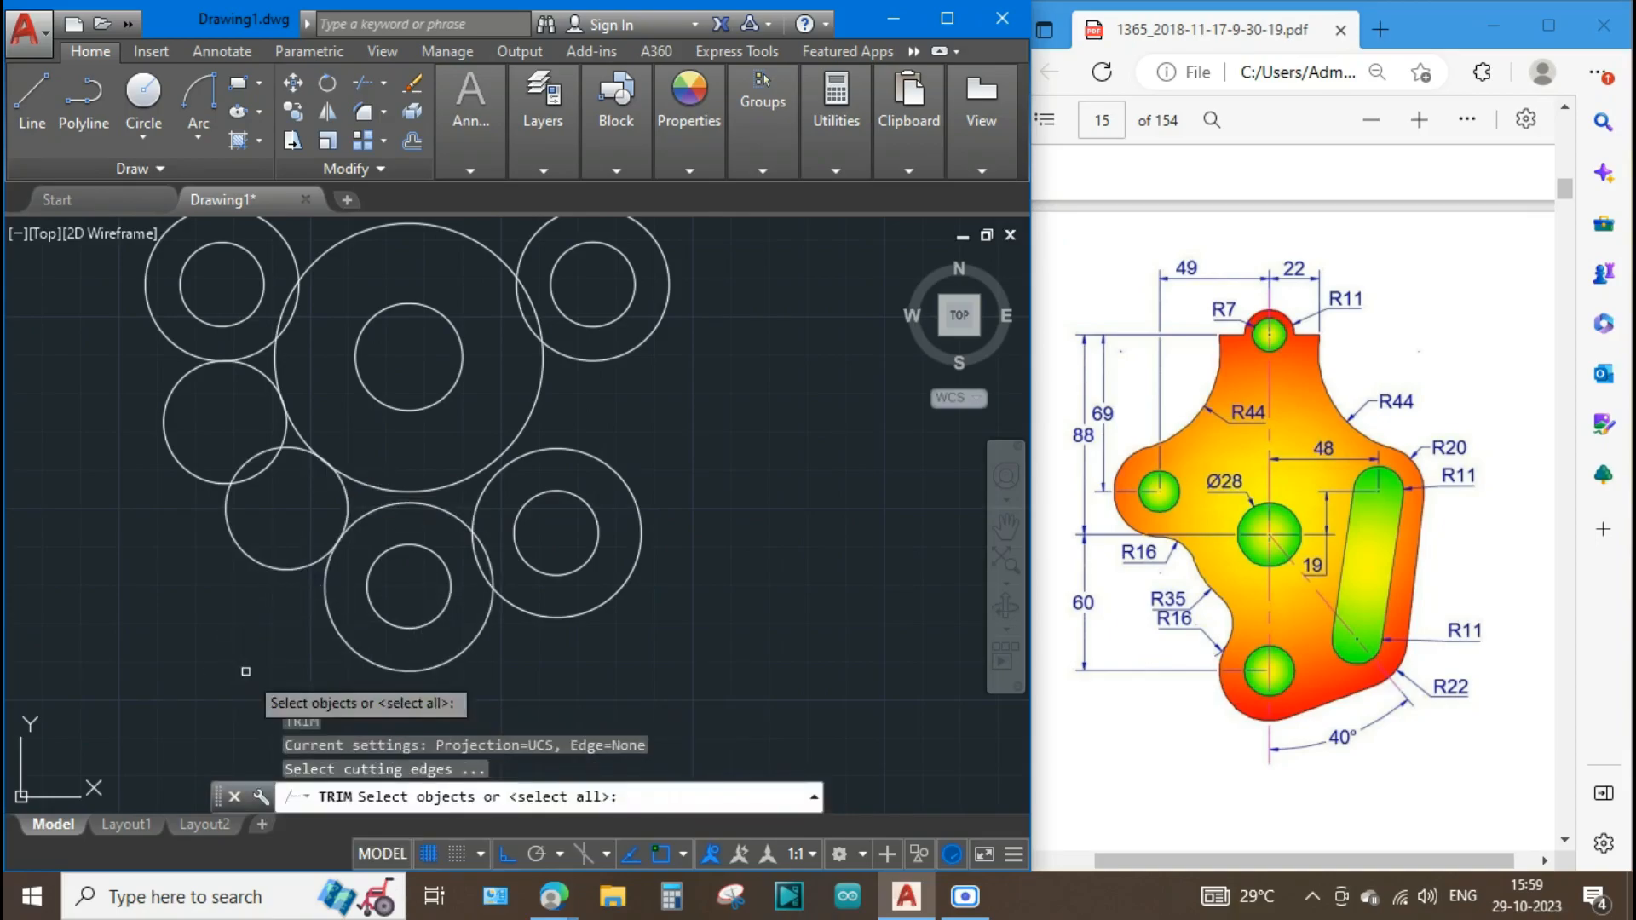
key(Return)
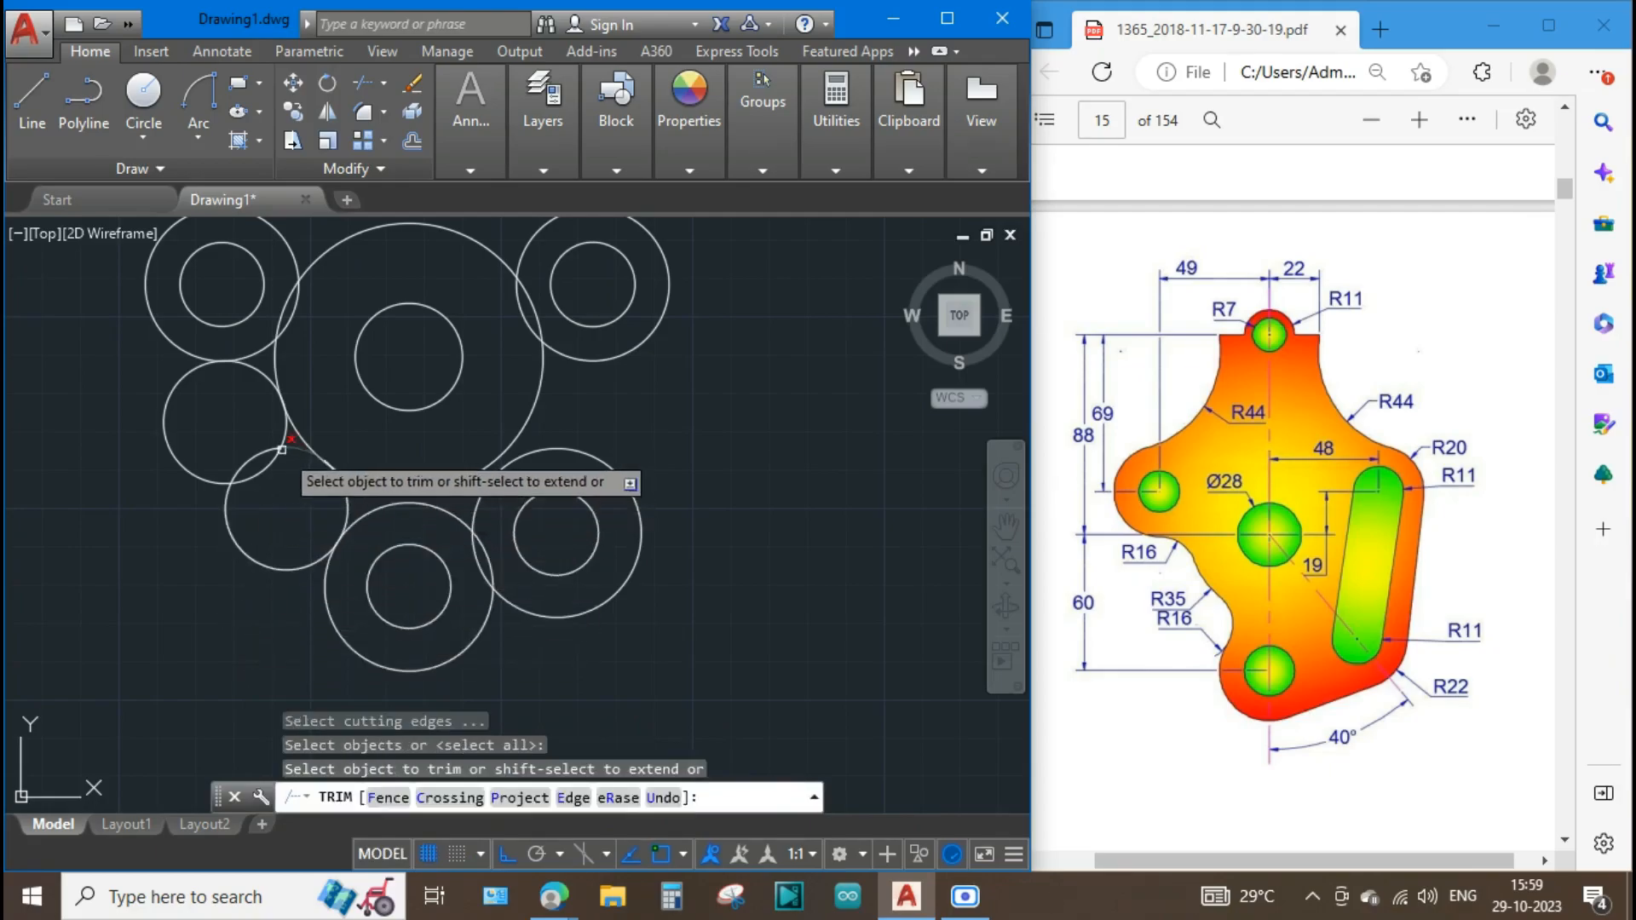
click(250, 458)
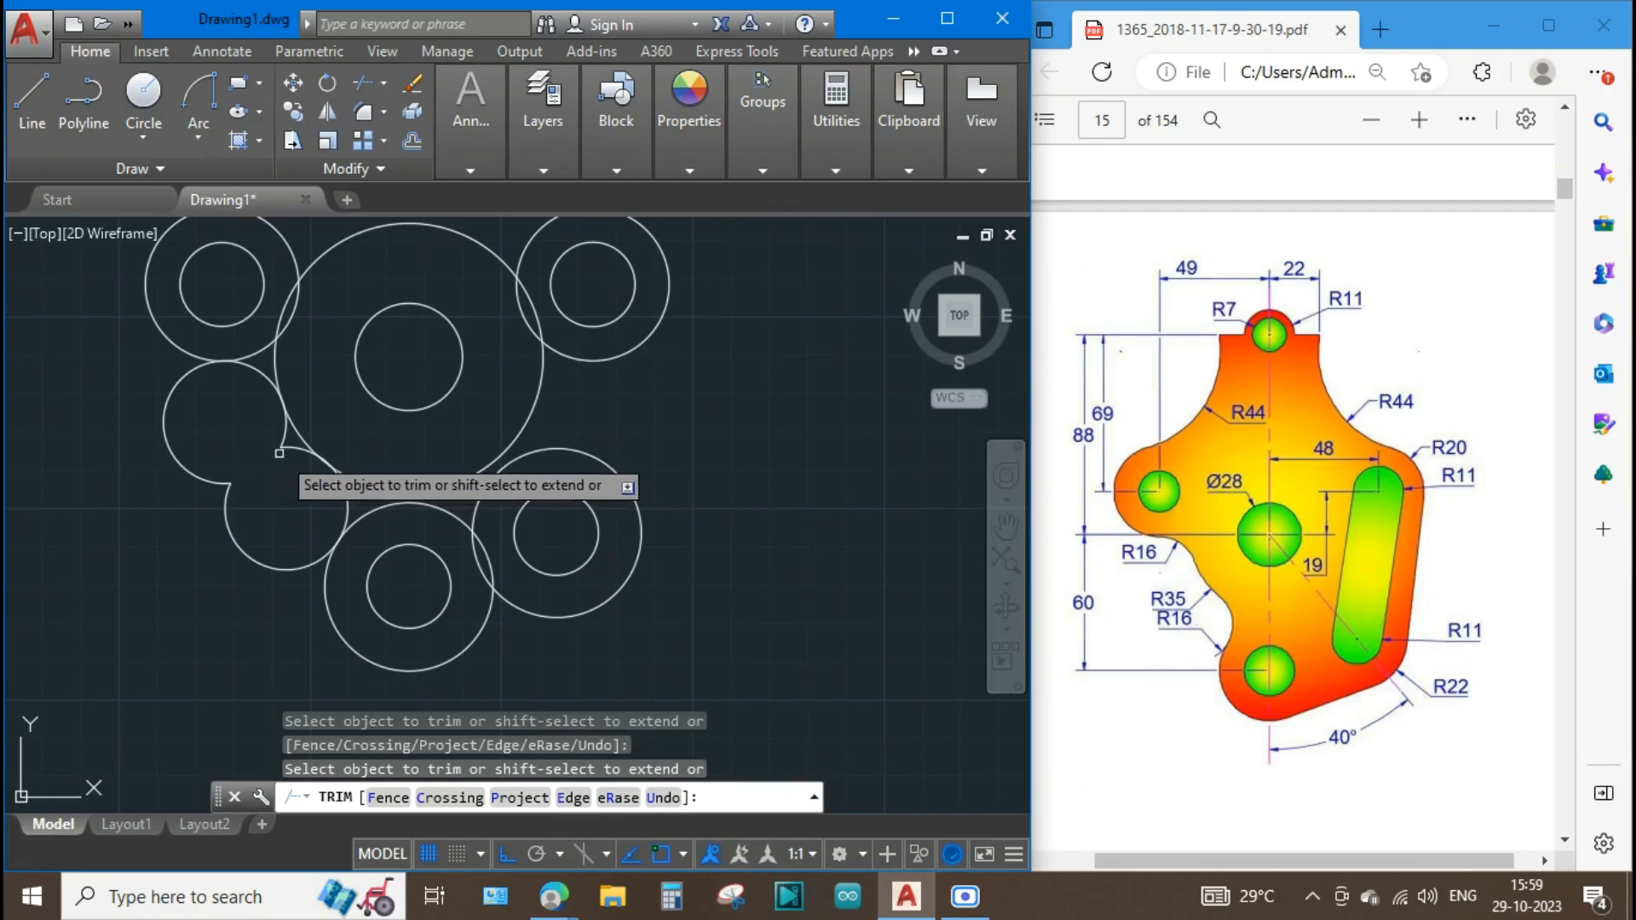
click(283, 444)
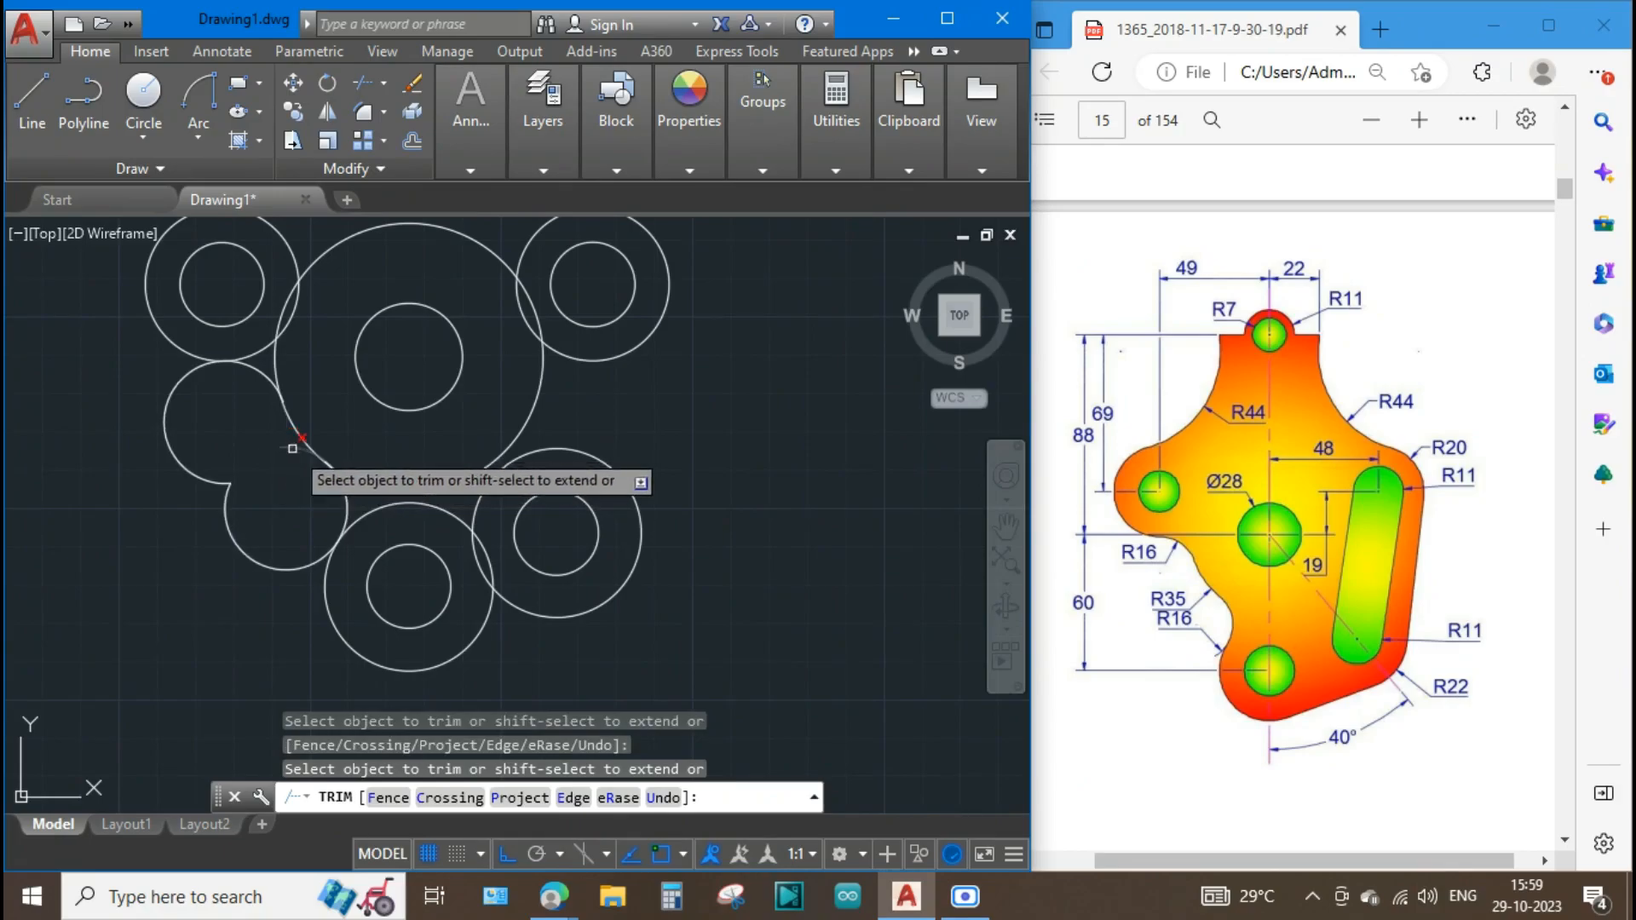
click(184, 410)
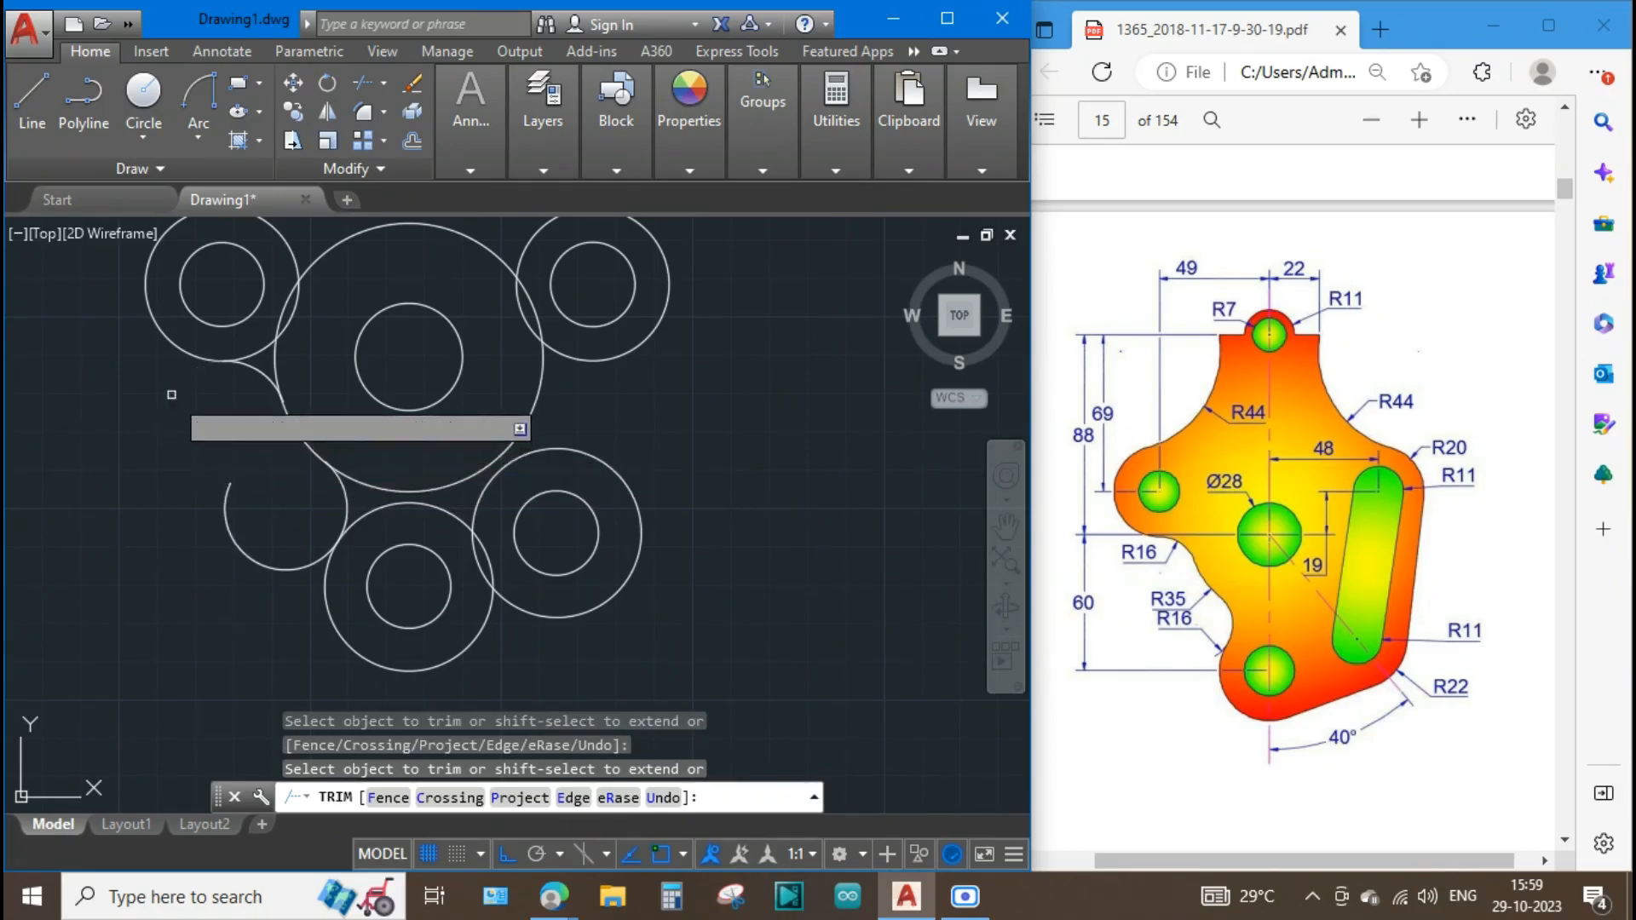
click(243, 510)
click(378, 490)
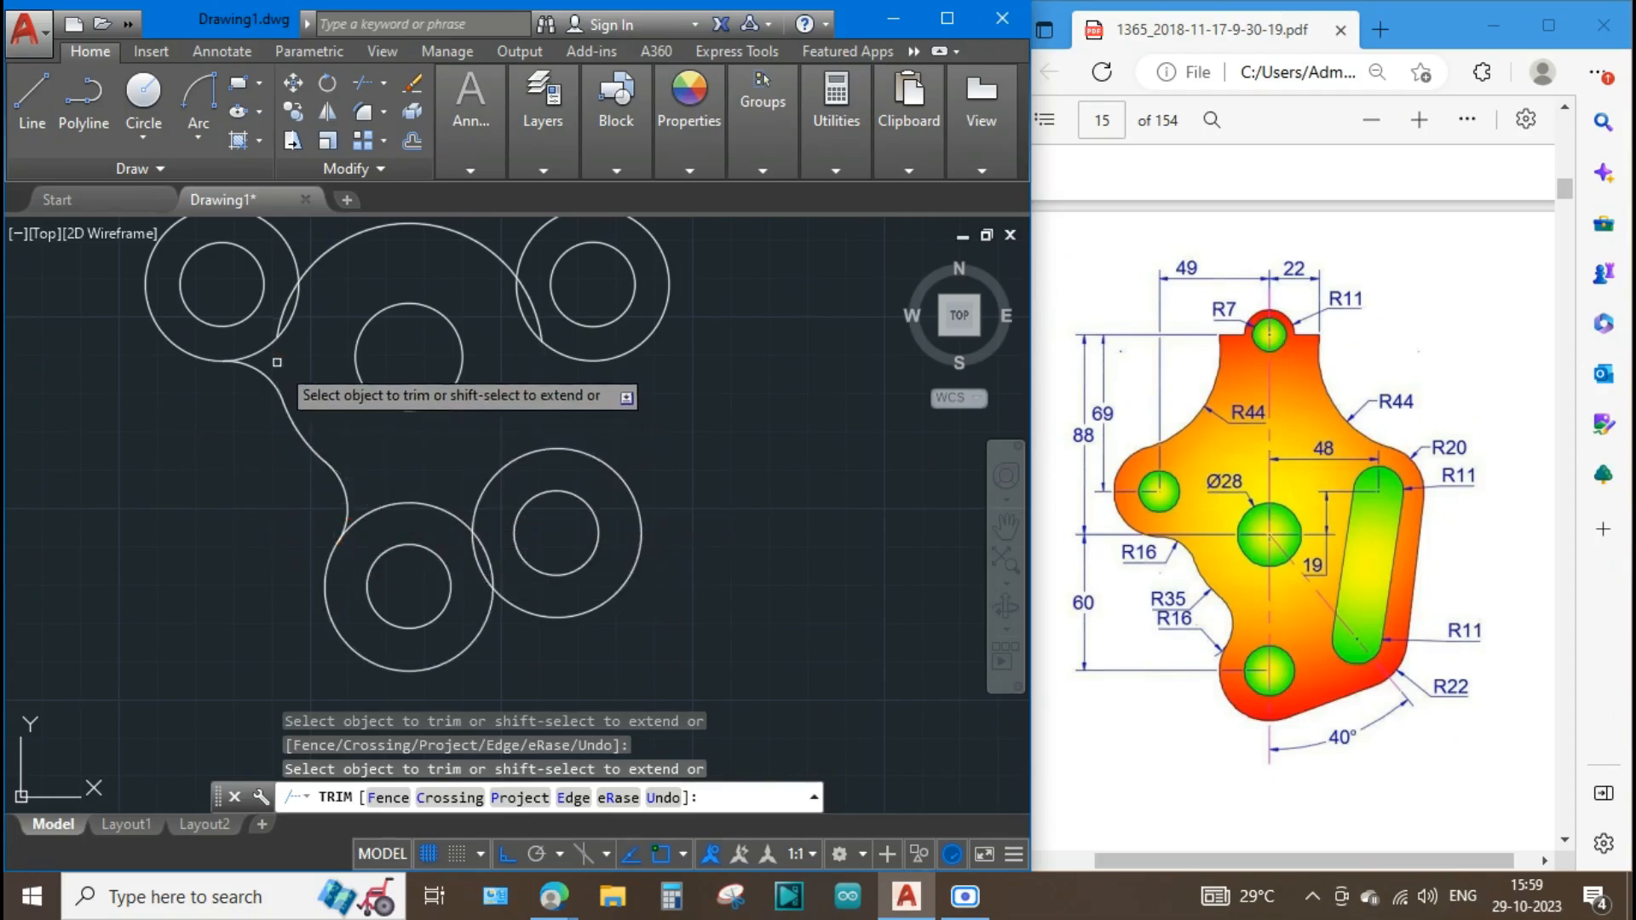
key(Escape)
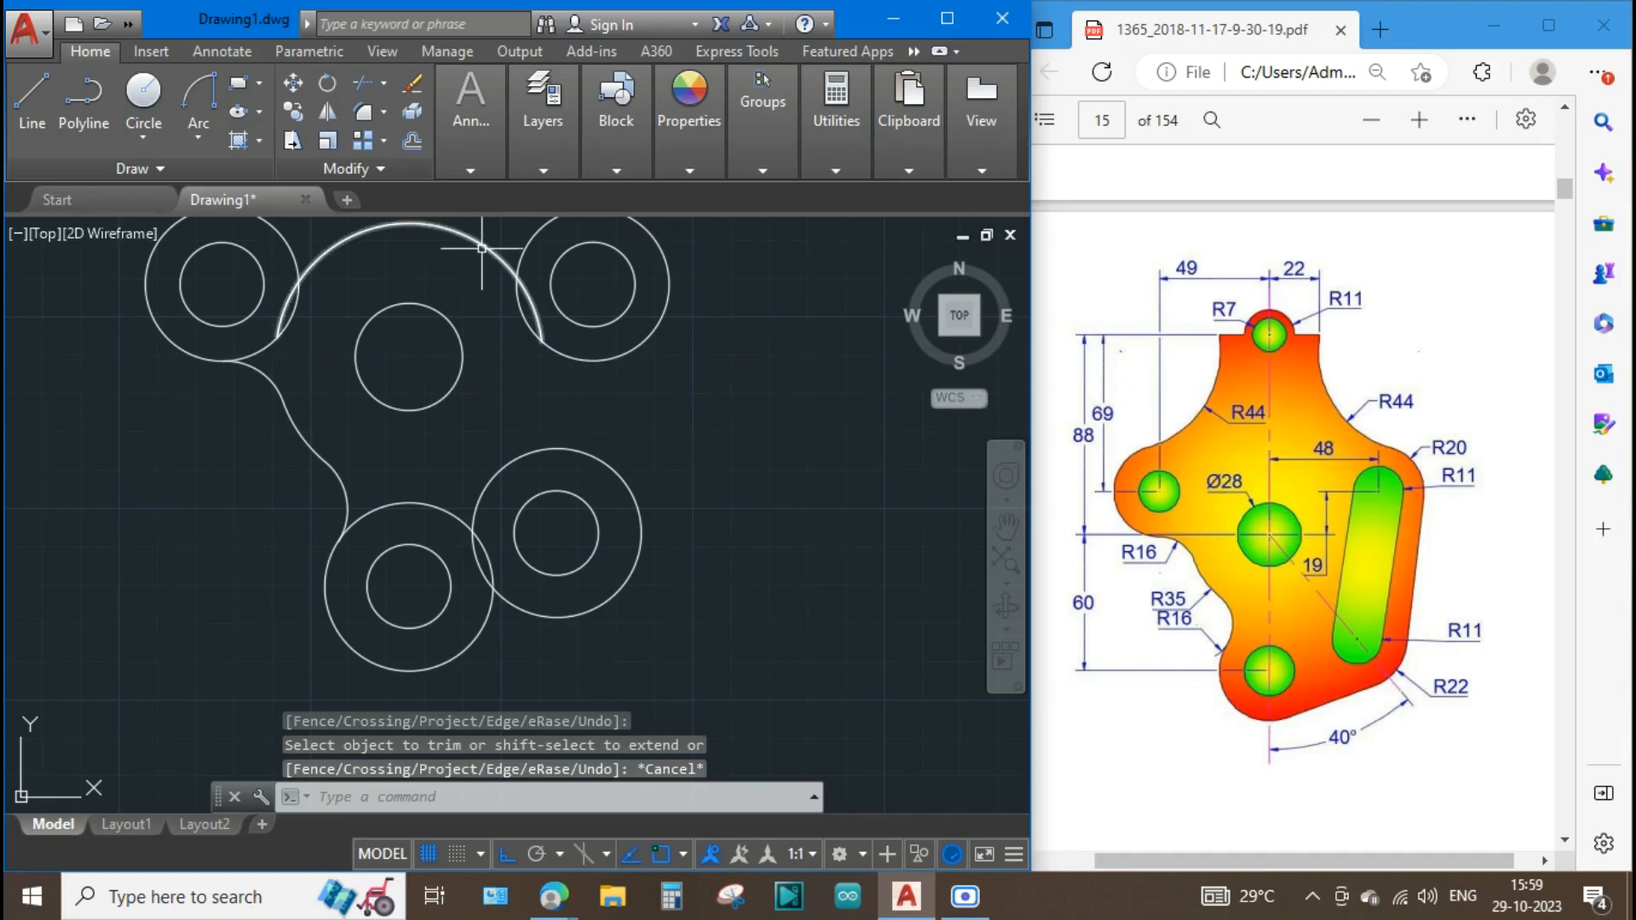
click(463, 247)
key(Delete)
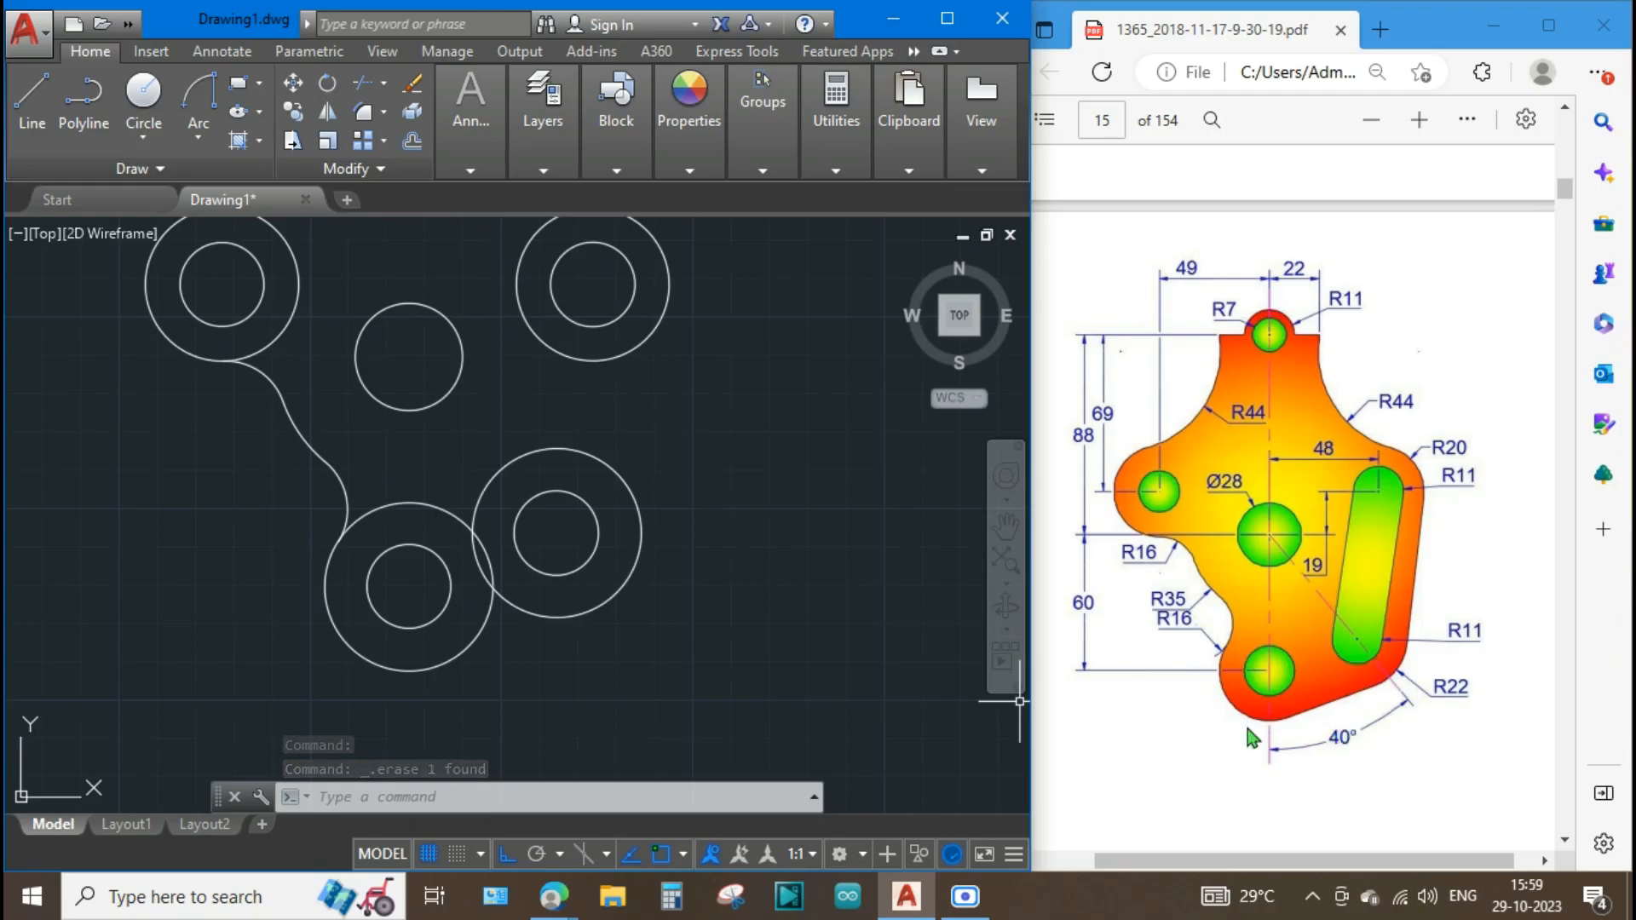
shift+right_click(714, 637)
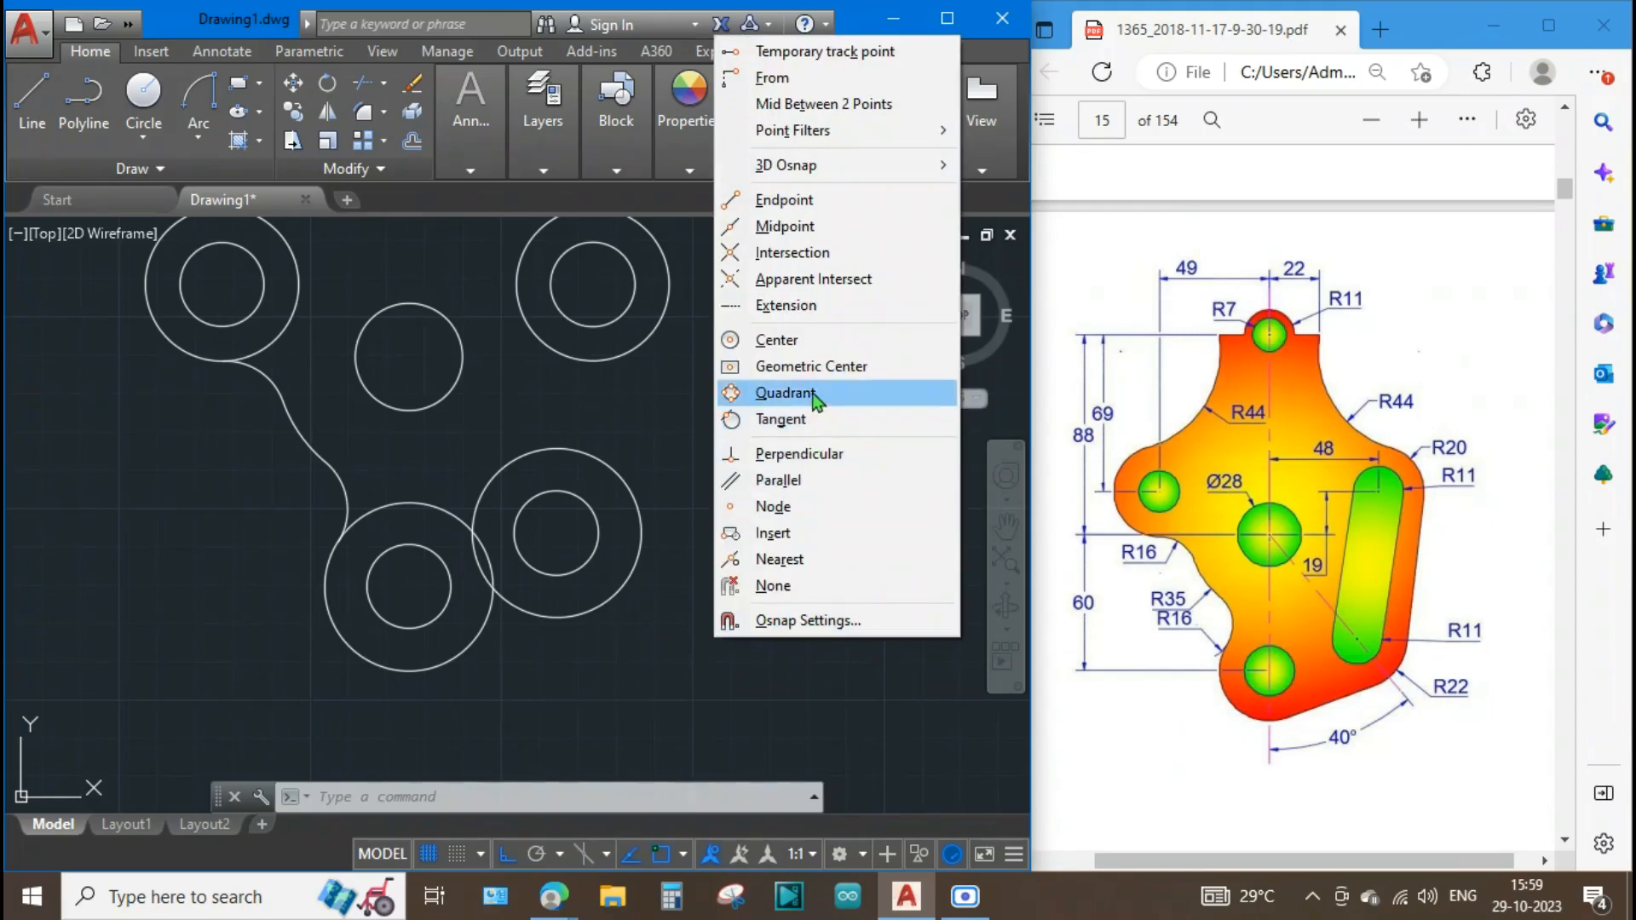
click(798, 418)
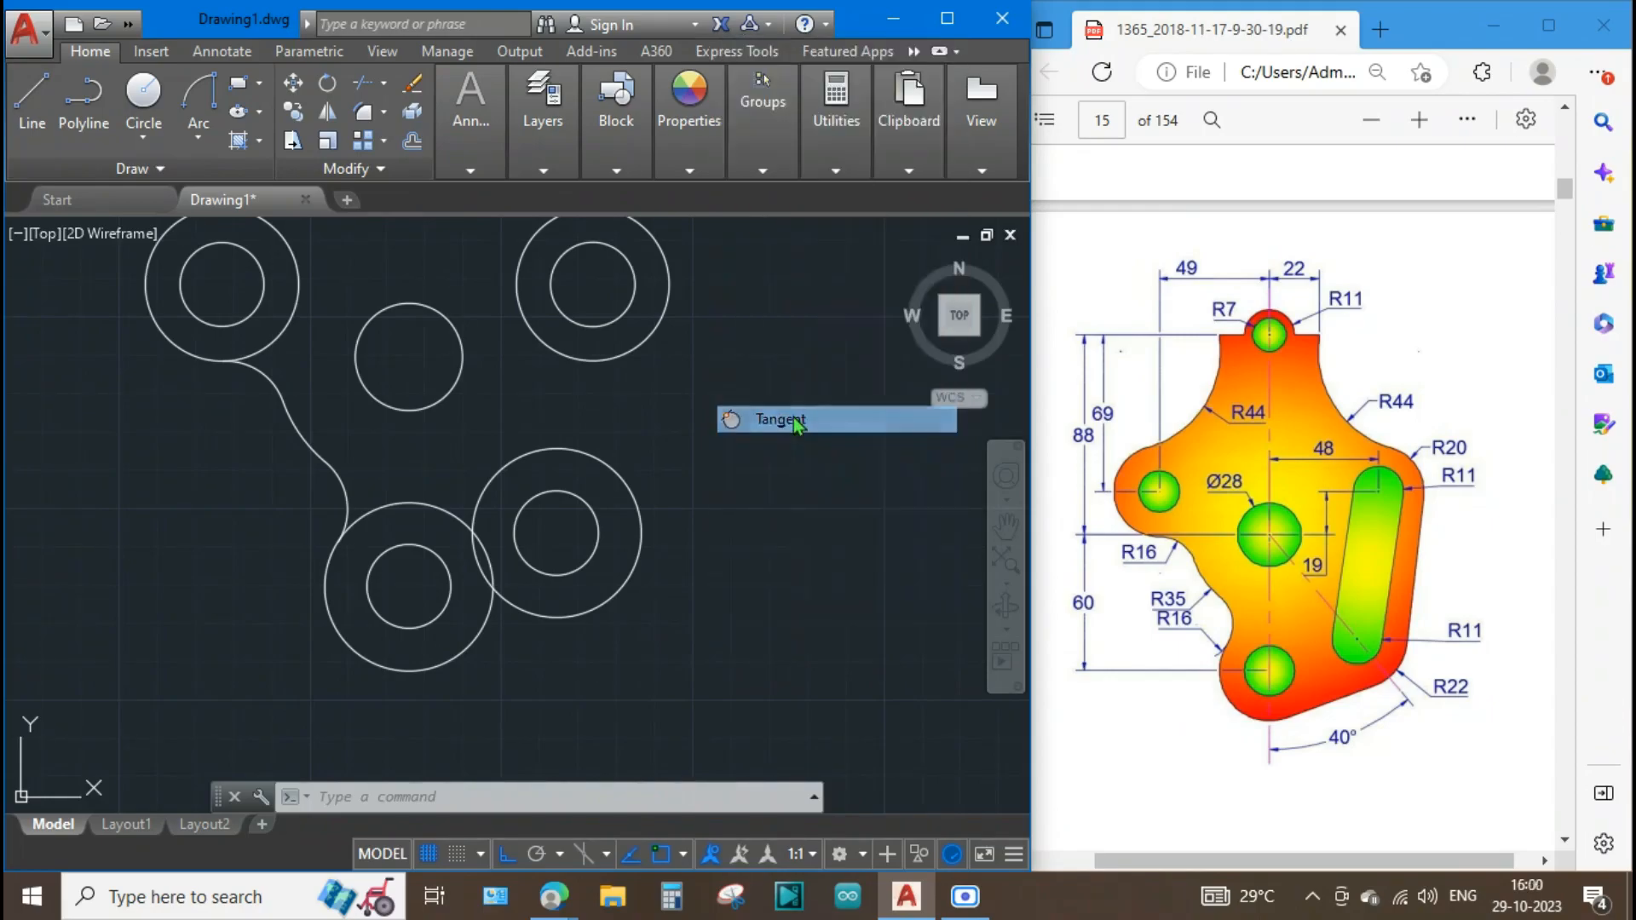
click(446, 663)
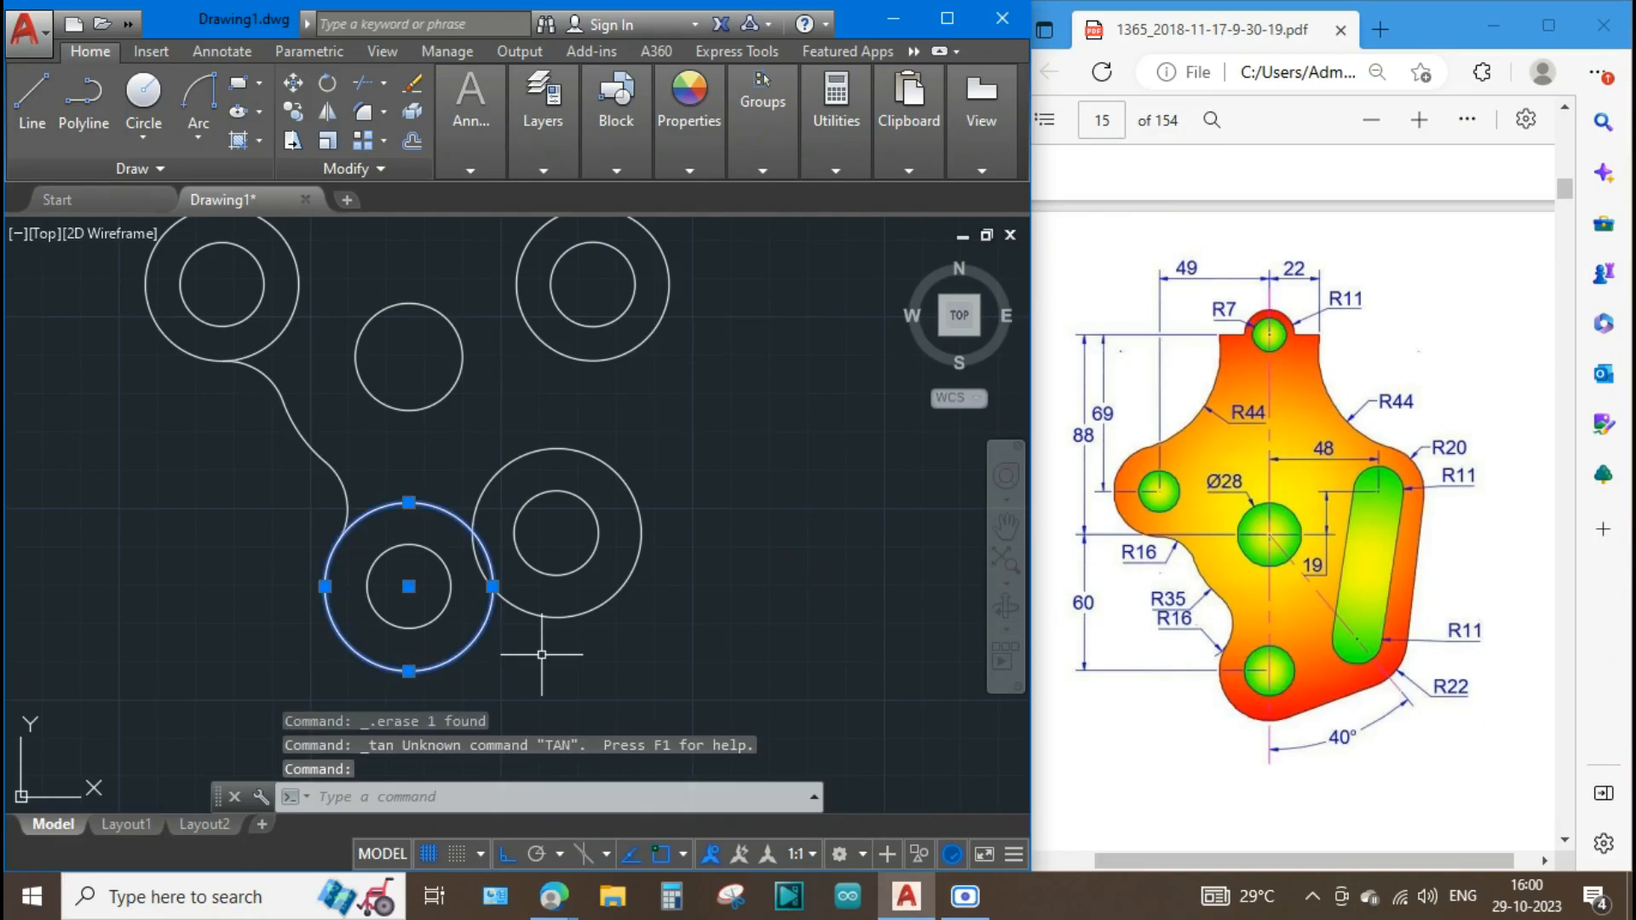
key(Escape)
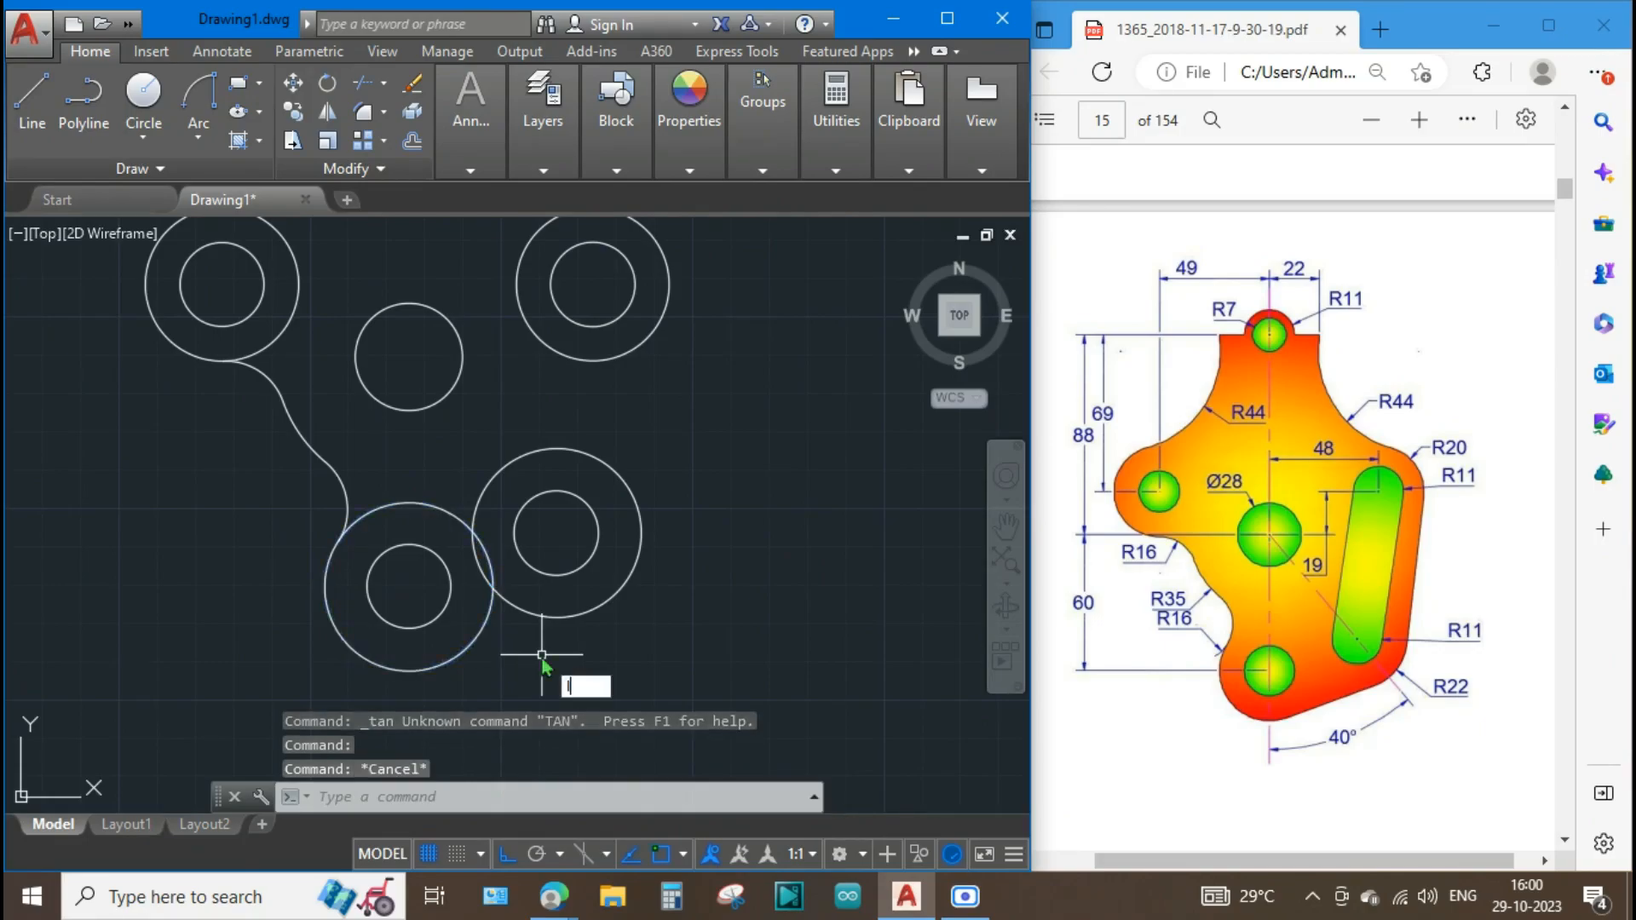
Draw a line tangent to the undersides of the bottom outer circle and the outer circle at the slot's lower end.
text(l)
key(Return)
shift+right_click(545, 667)
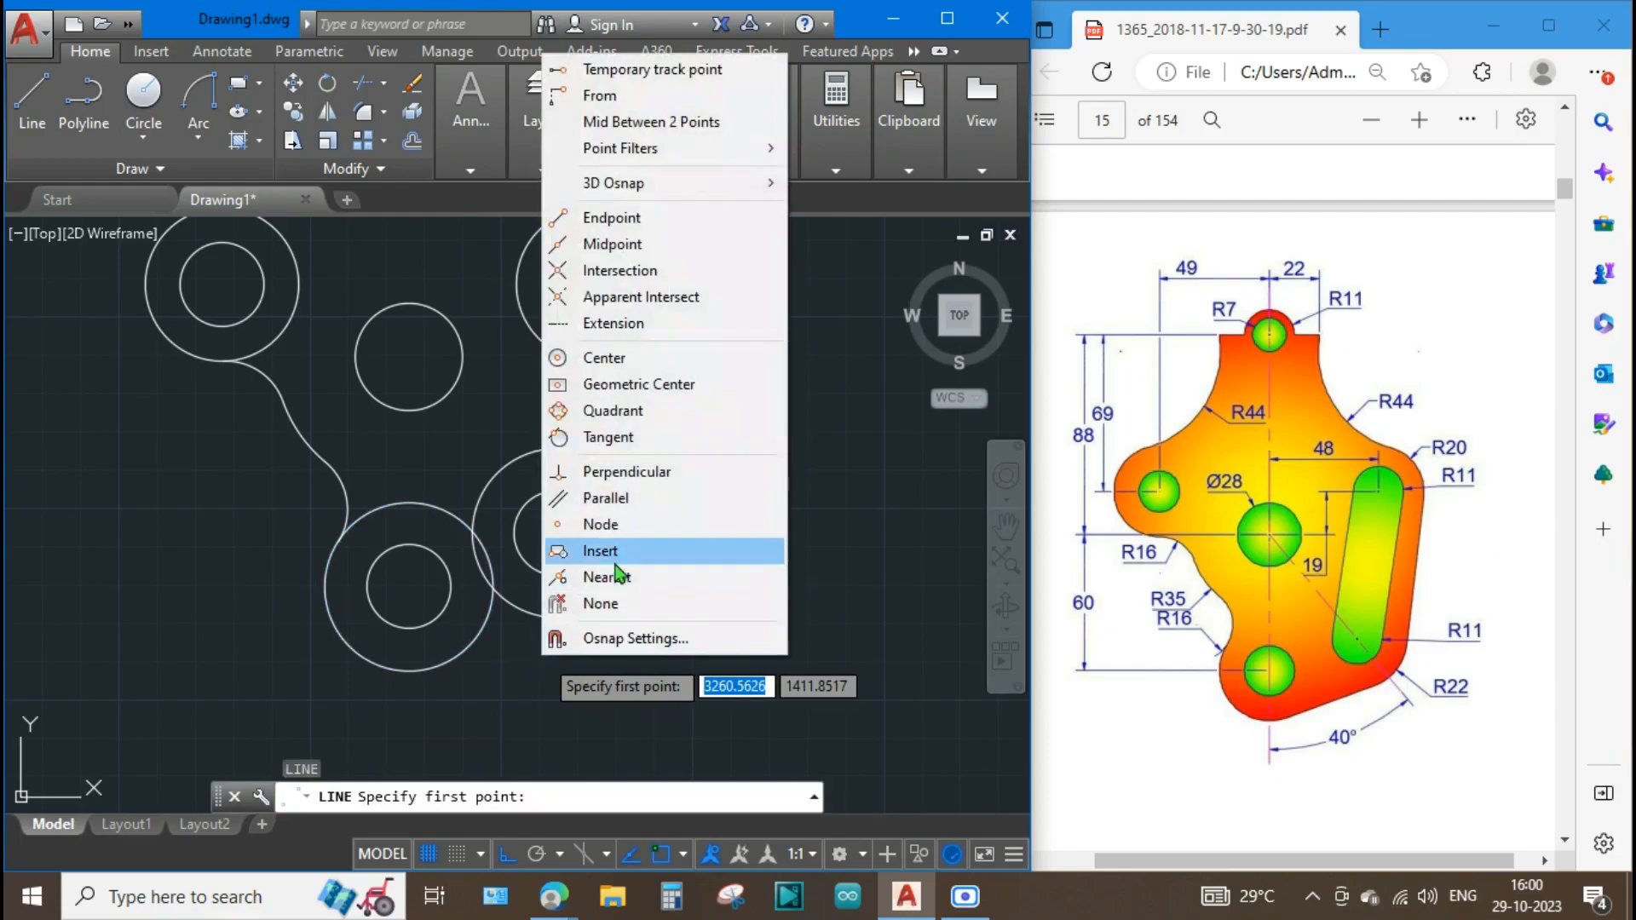
click(613, 436)
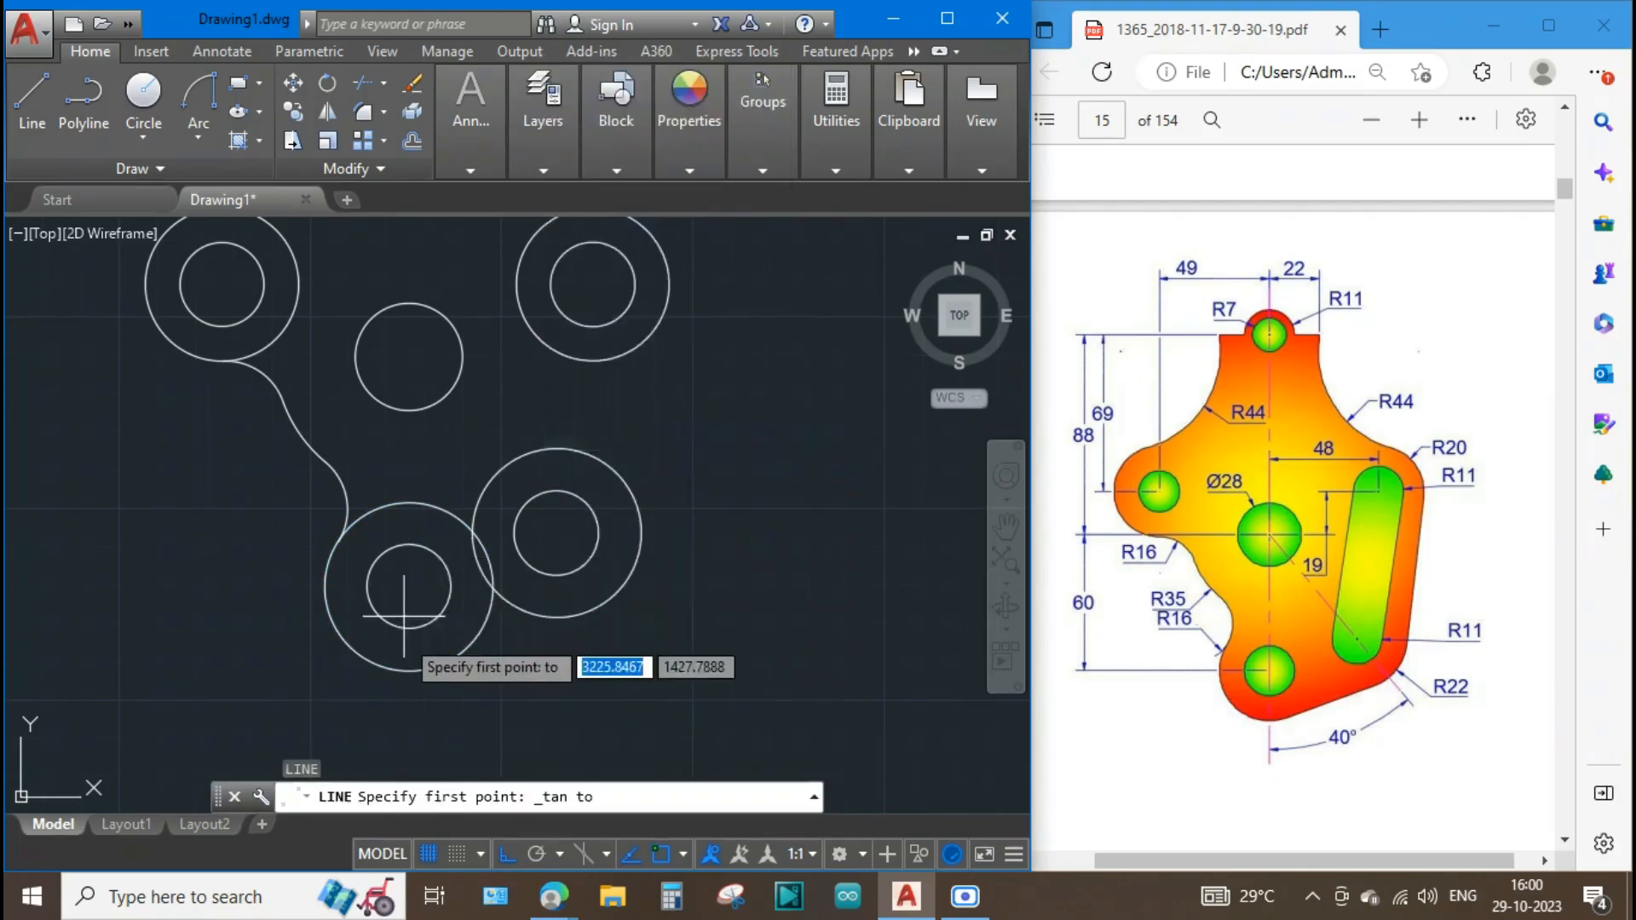
click(416, 667)
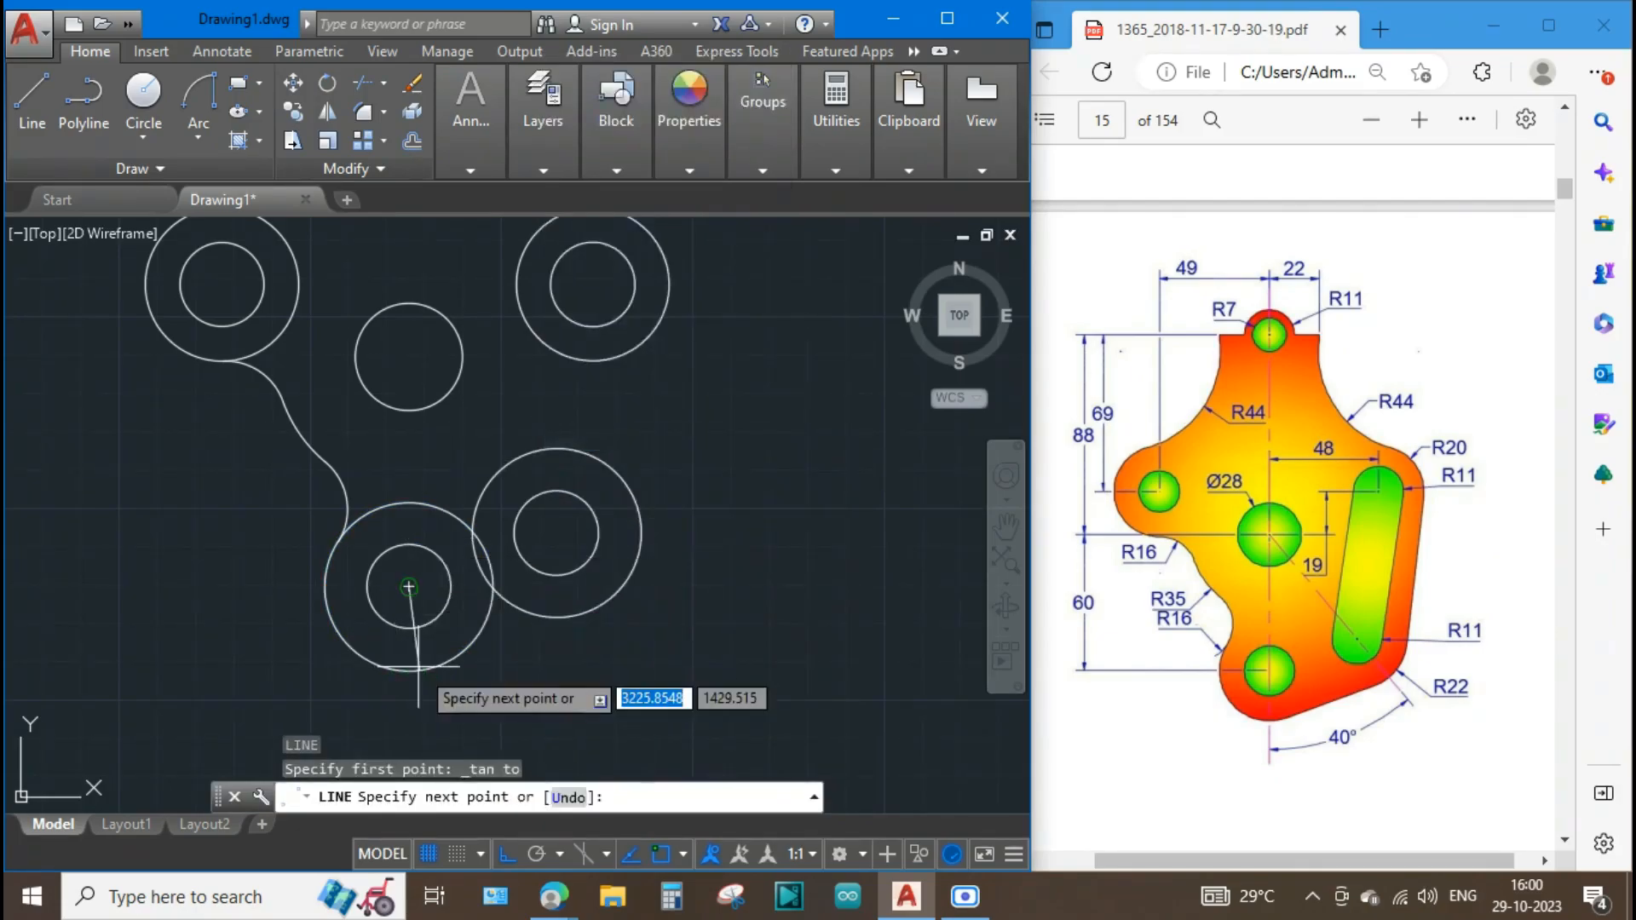
key(F8)
shift+right_click(521, 670)
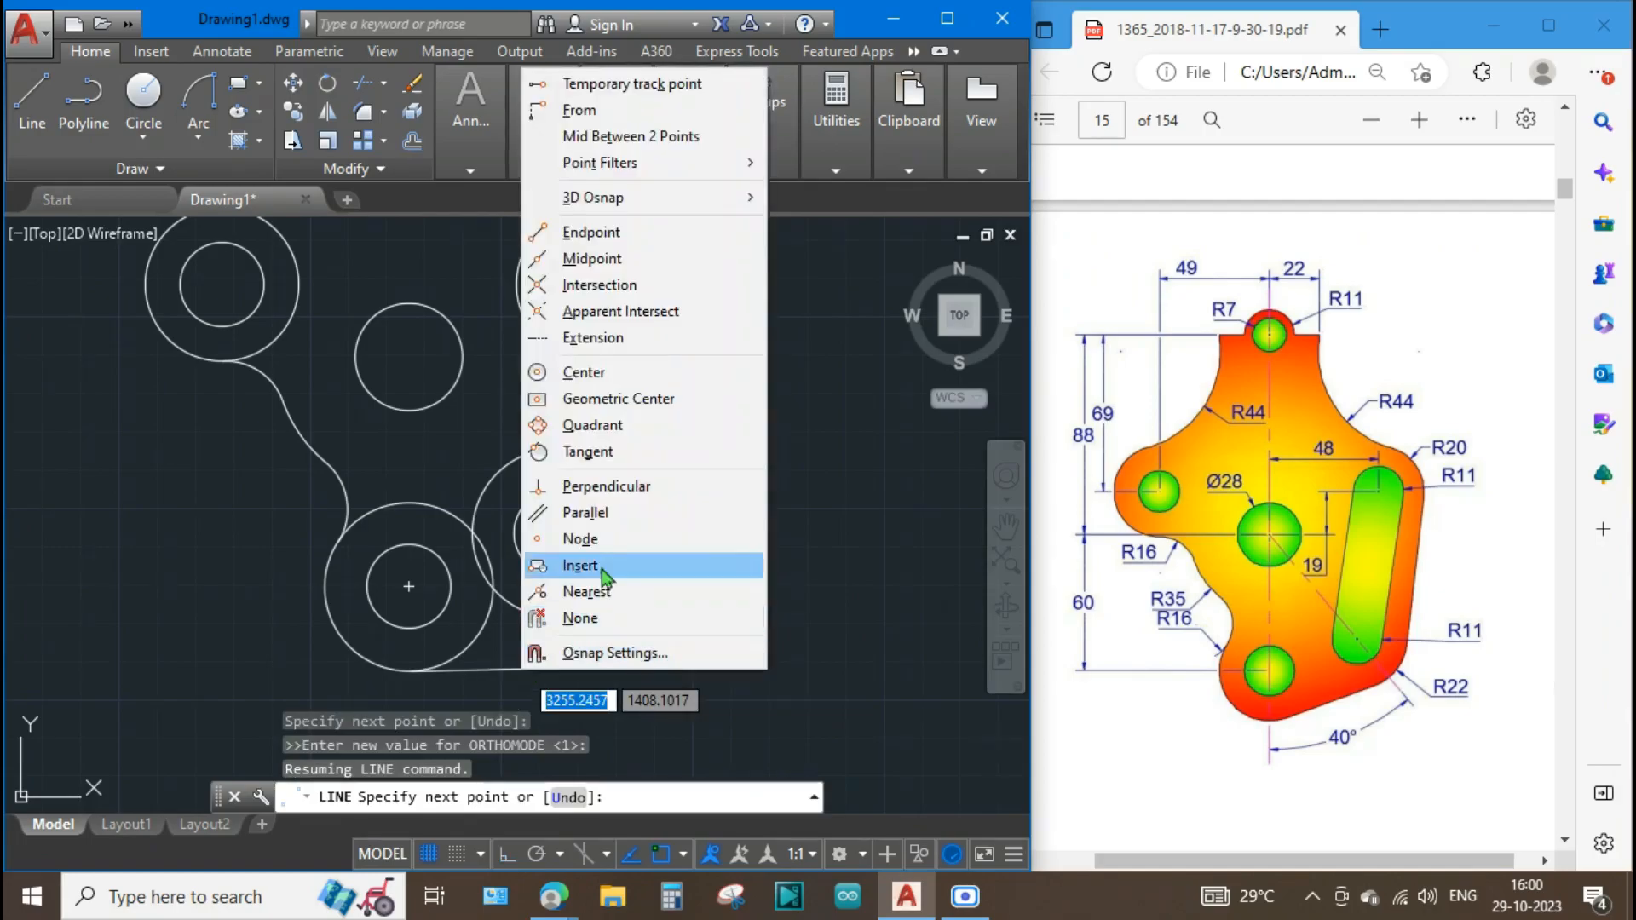
click(588, 451)
click(605, 606)
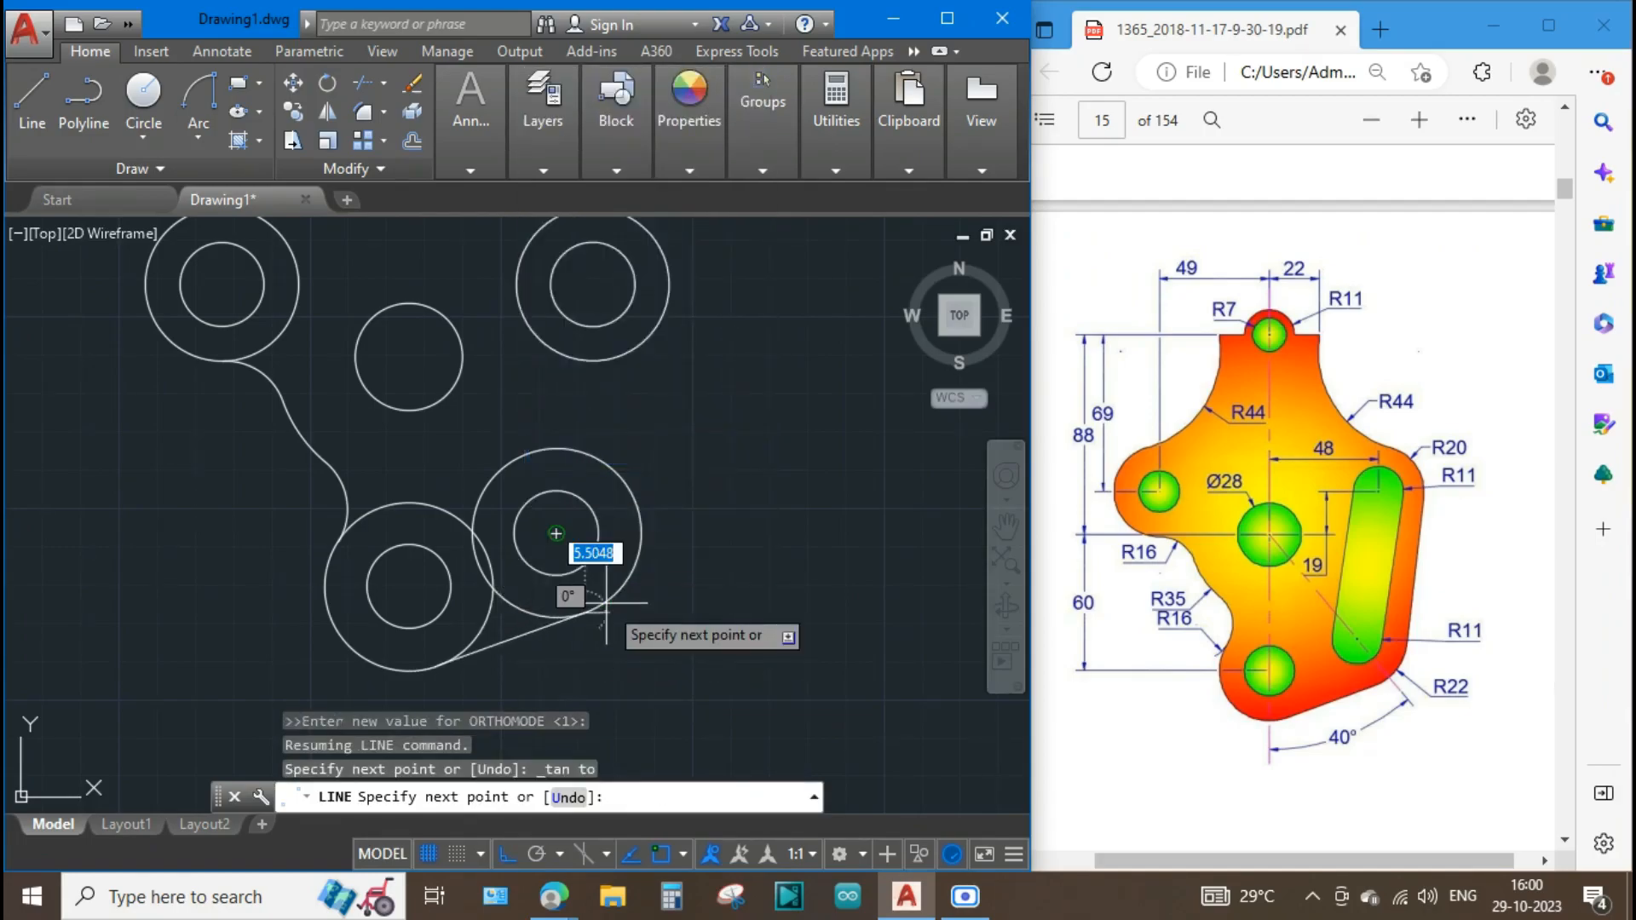
key(Escape)
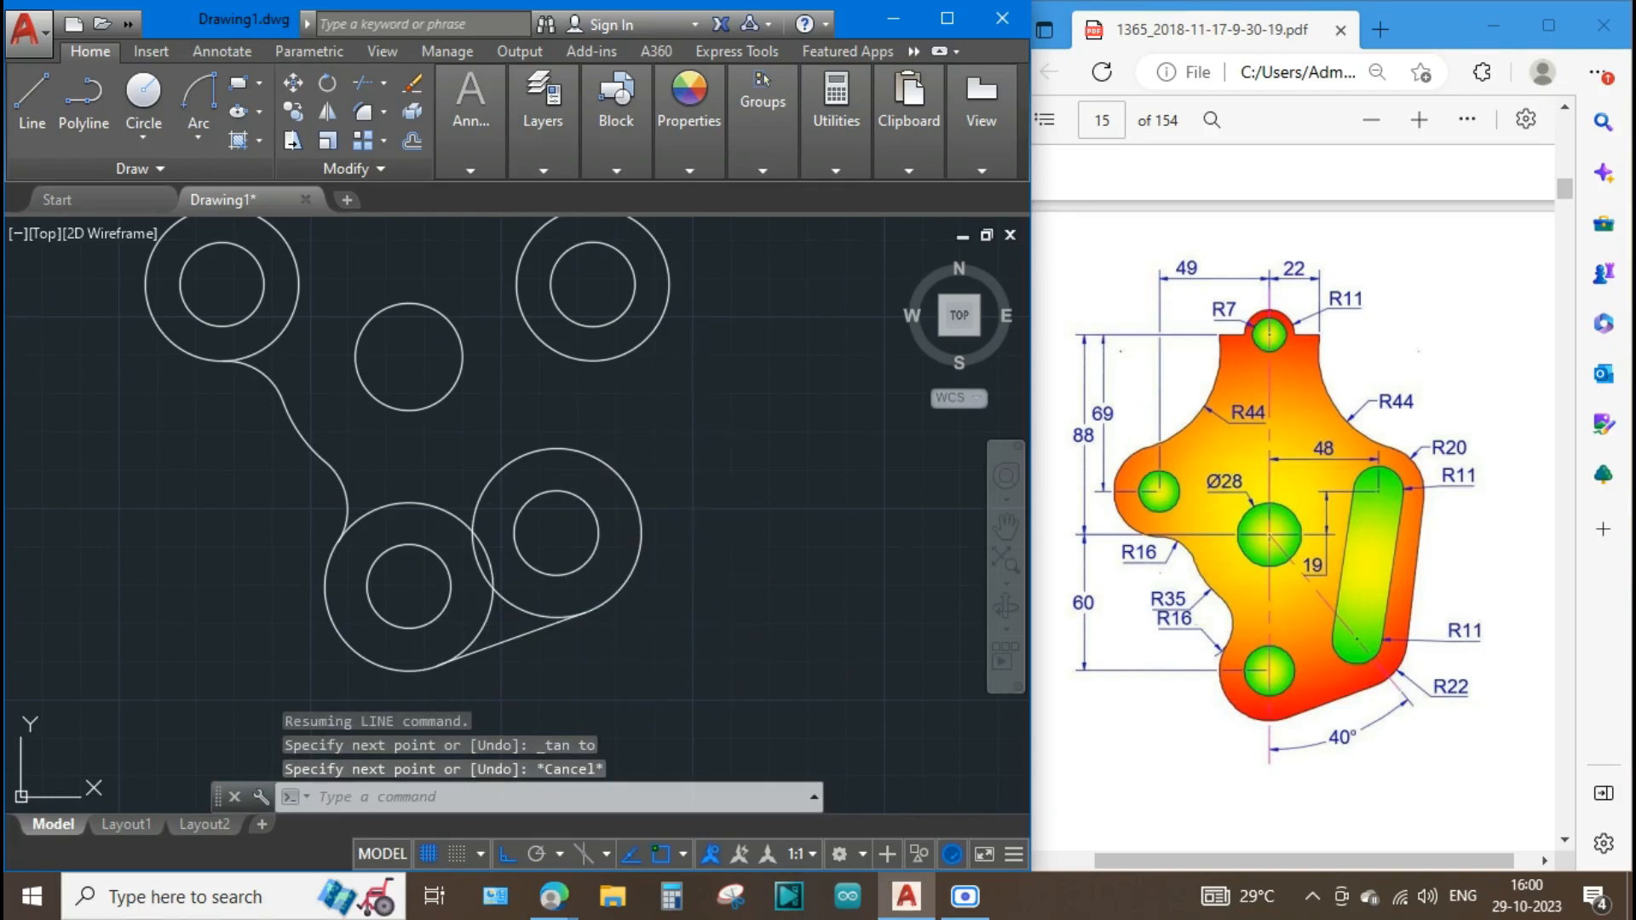
Draw a line tangent to the right sides of the two outer circles around the slot's lower and upper ends.
key(Return)
shift+right_click(687, 490)
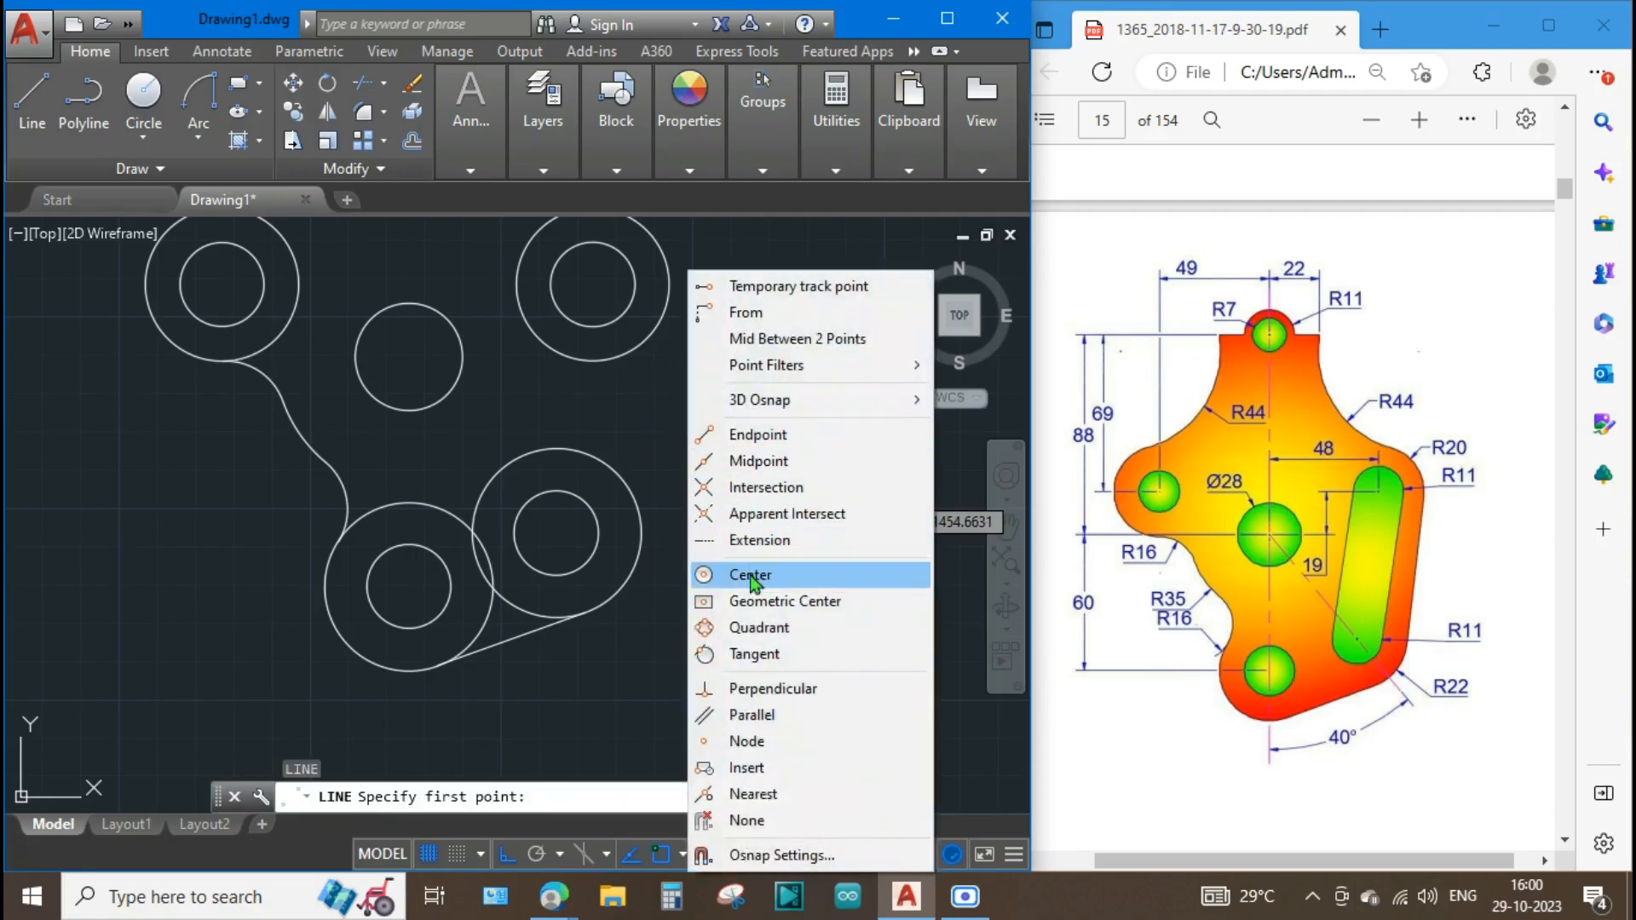
click(749, 652)
click(641, 508)
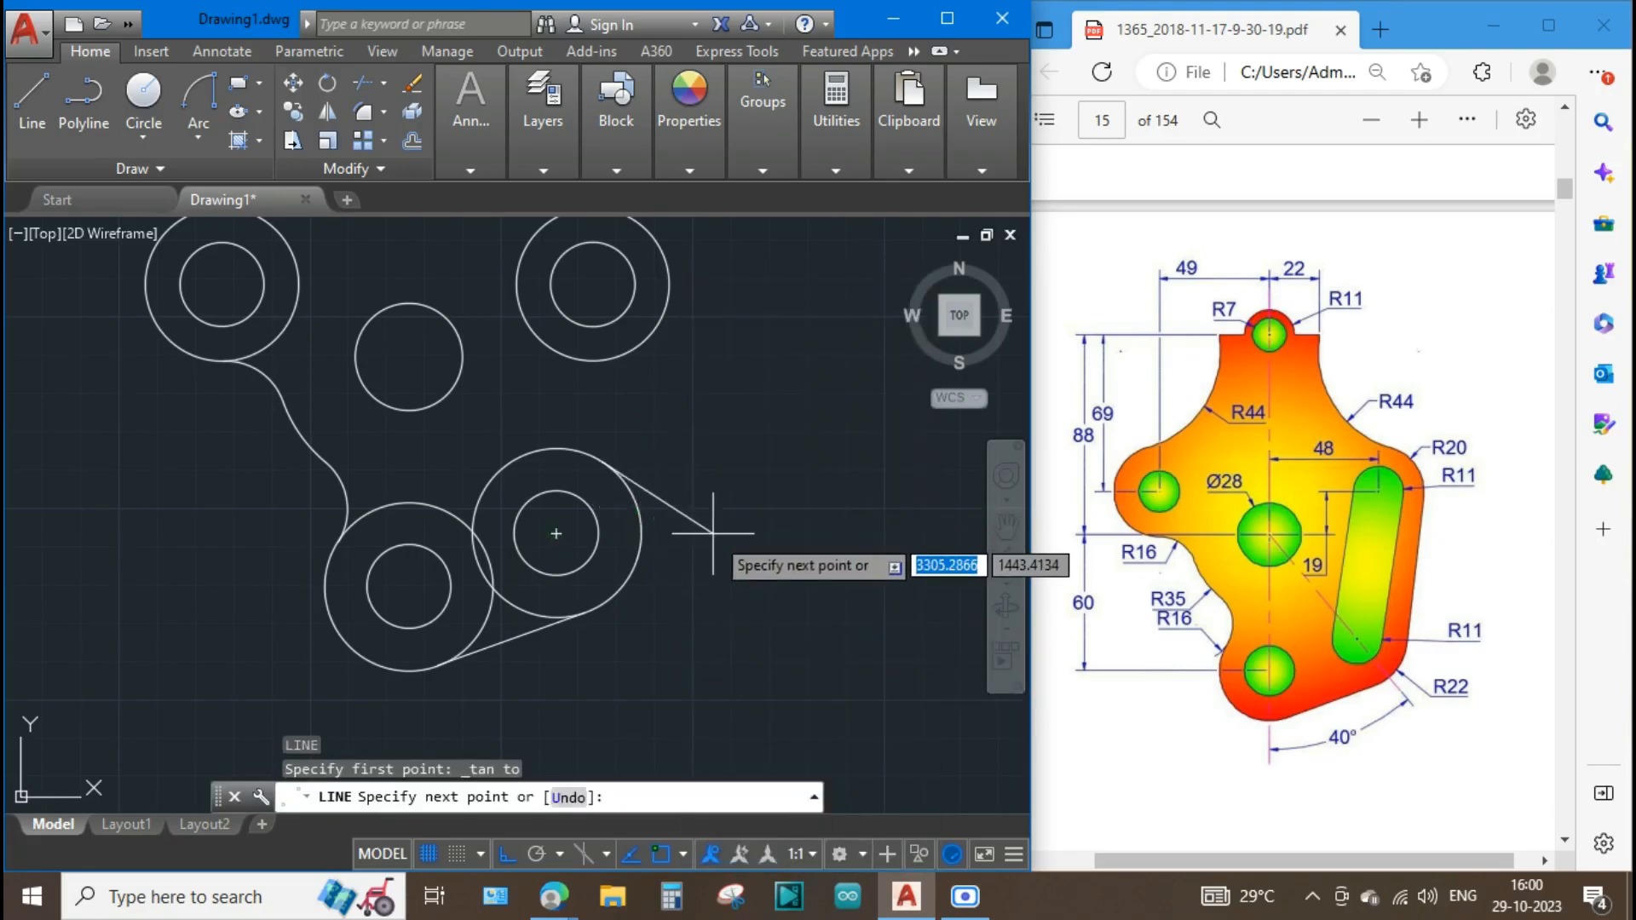
shift+right_click(712, 533)
click(794, 657)
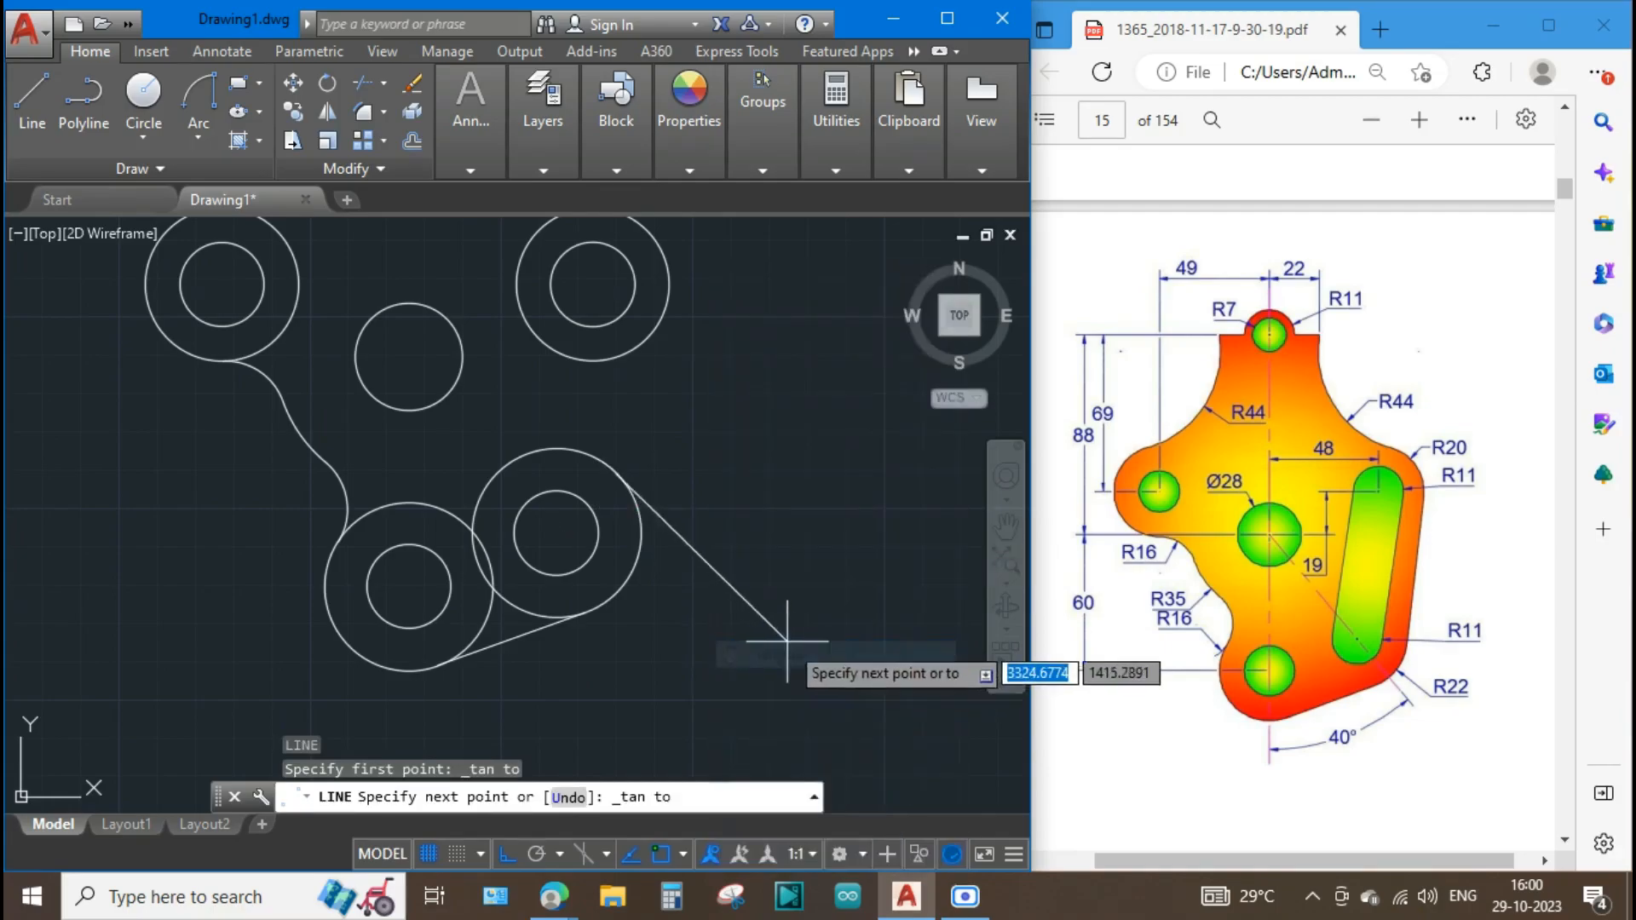
click(678, 297)
key(Escape)
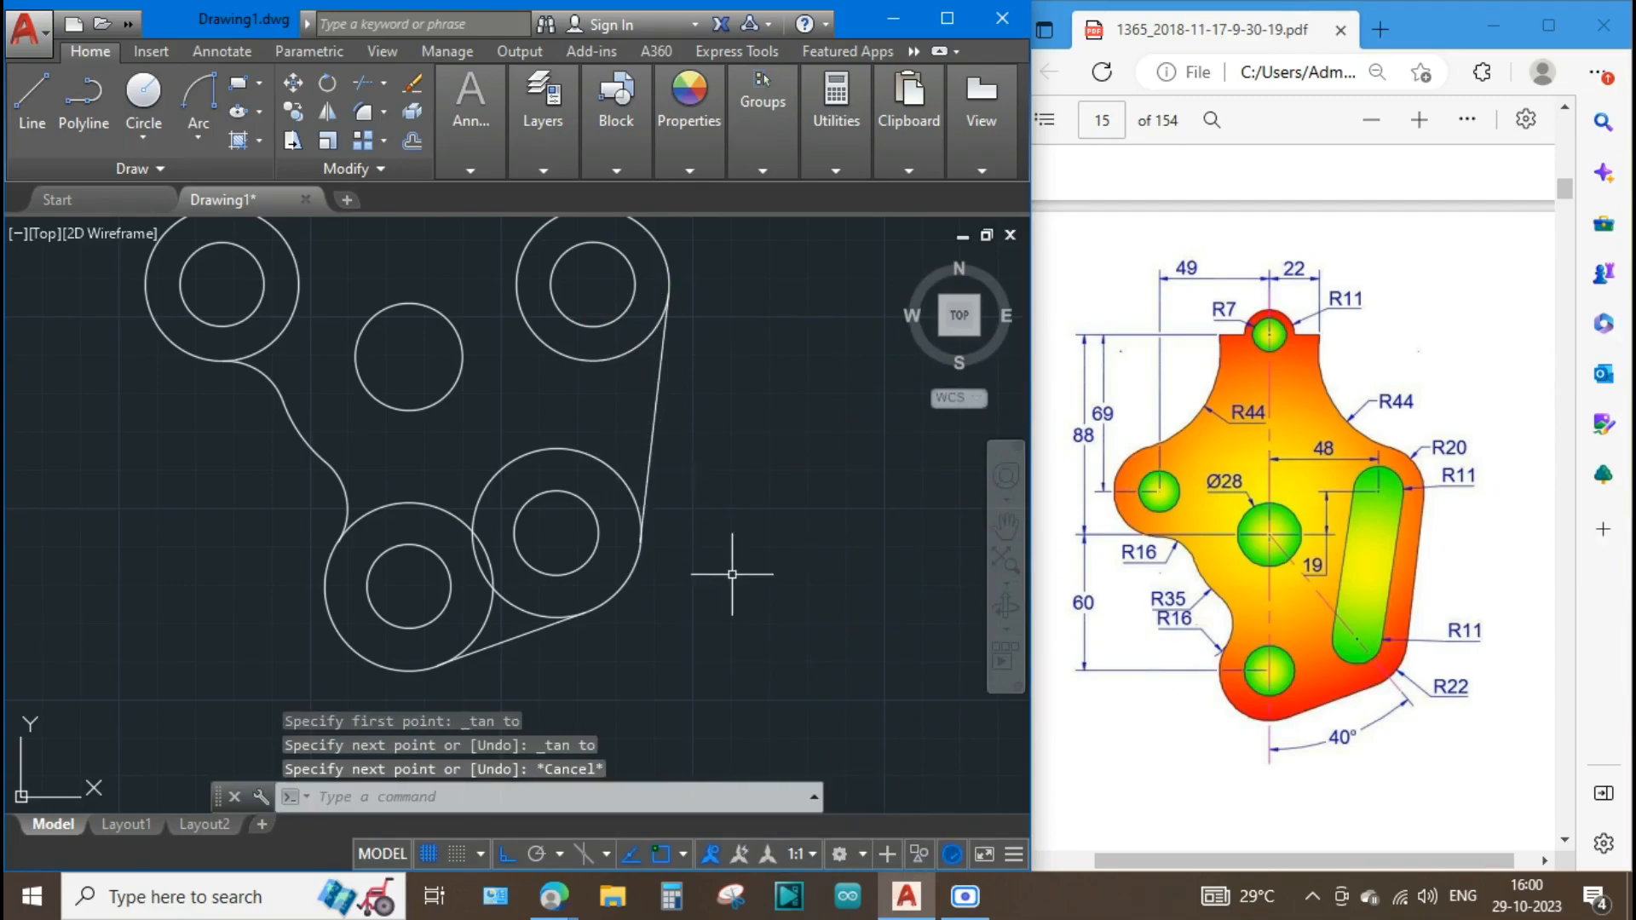
Draw the slot's right edge as a line tangent to the lower and upper inner slot circles.
key(Return)
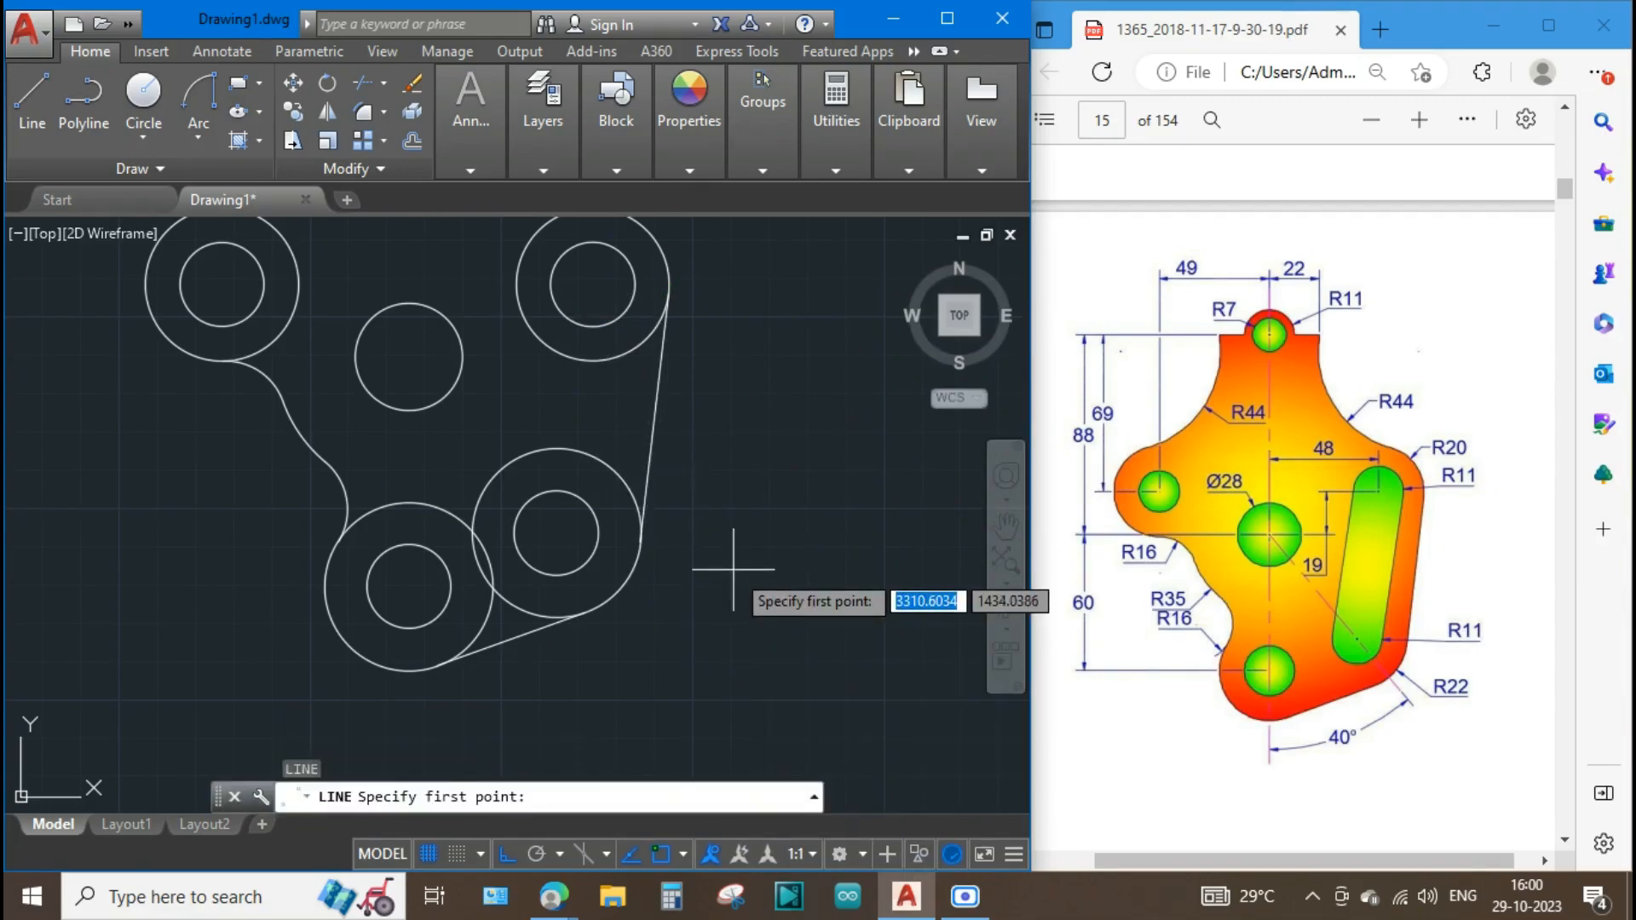
shift+right_click(731, 574)
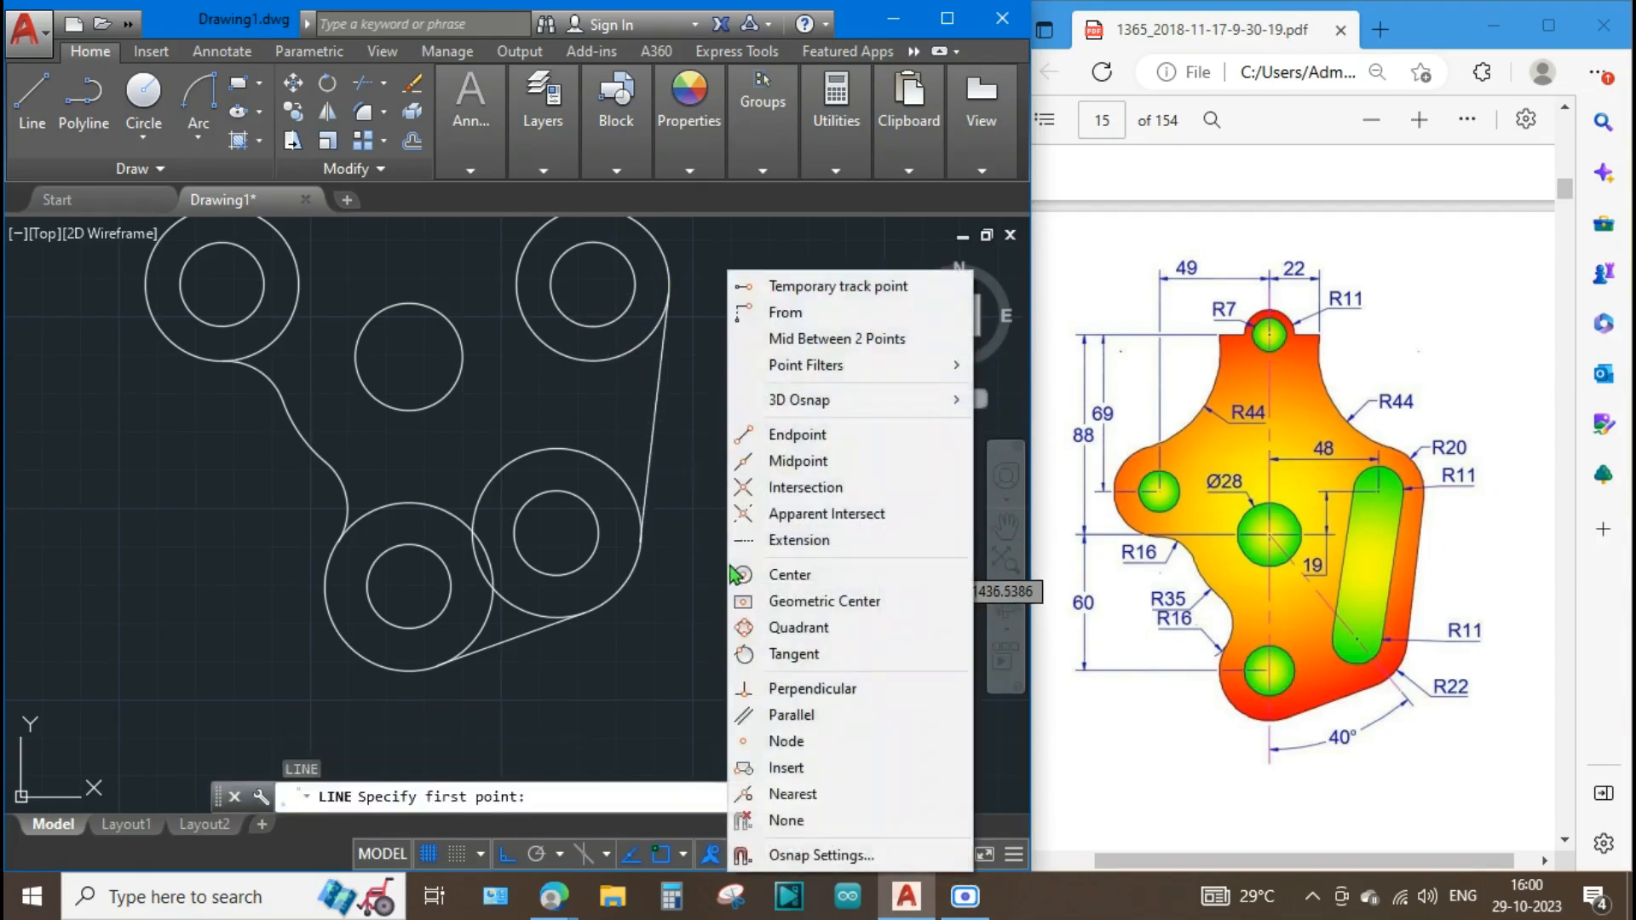
click(794, 653)
click(599, 522)
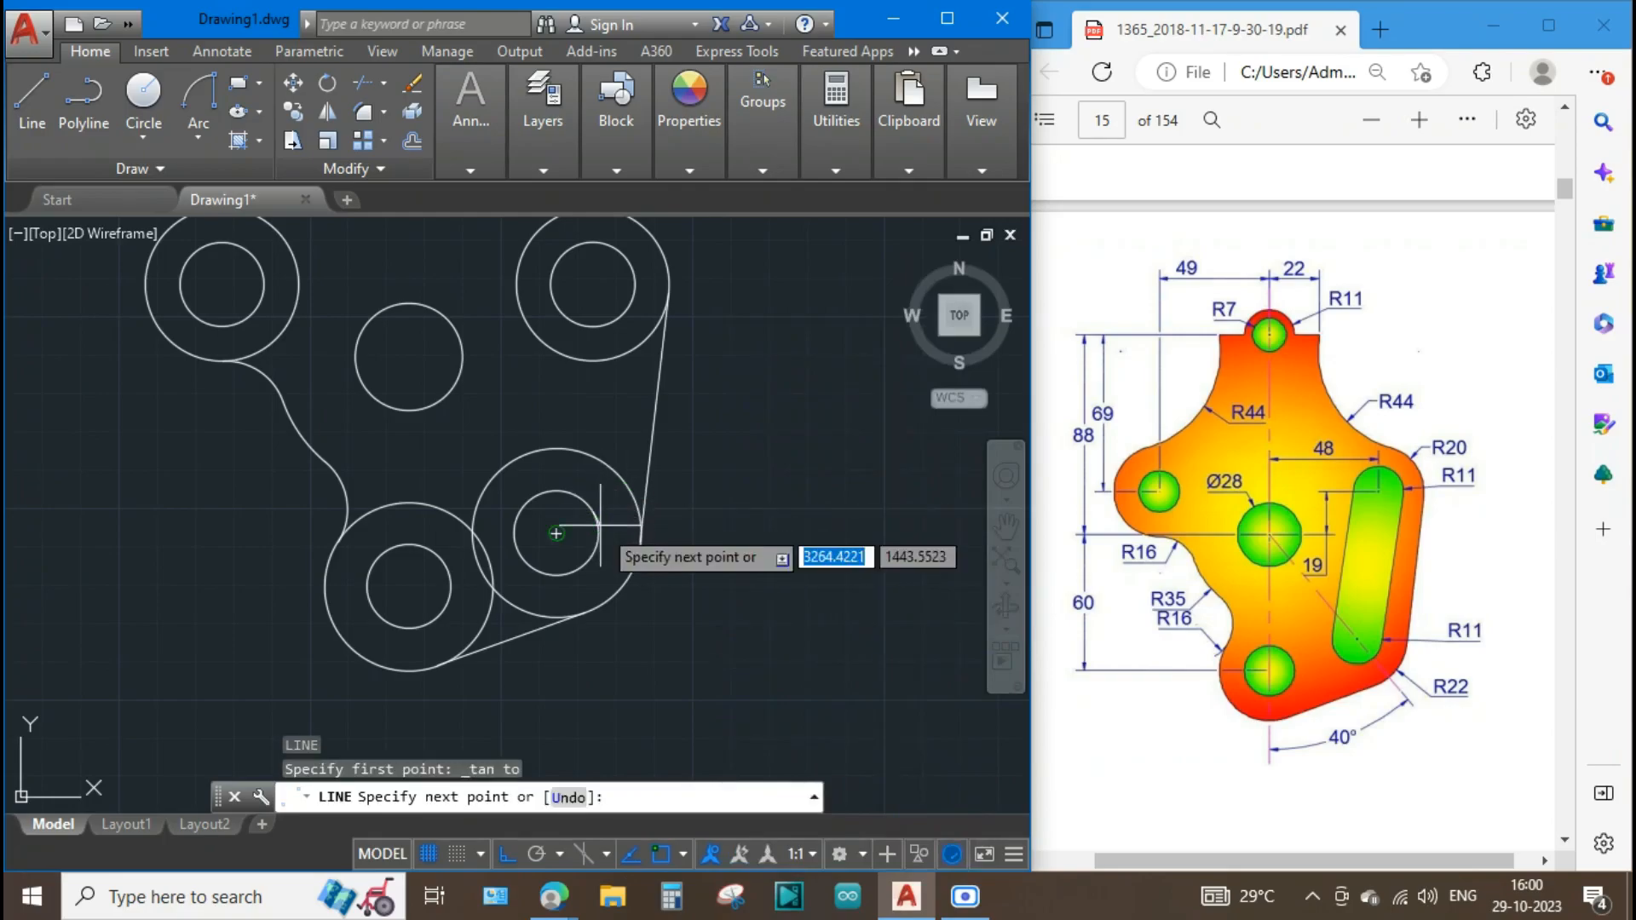
shift+right_click(631, 397)
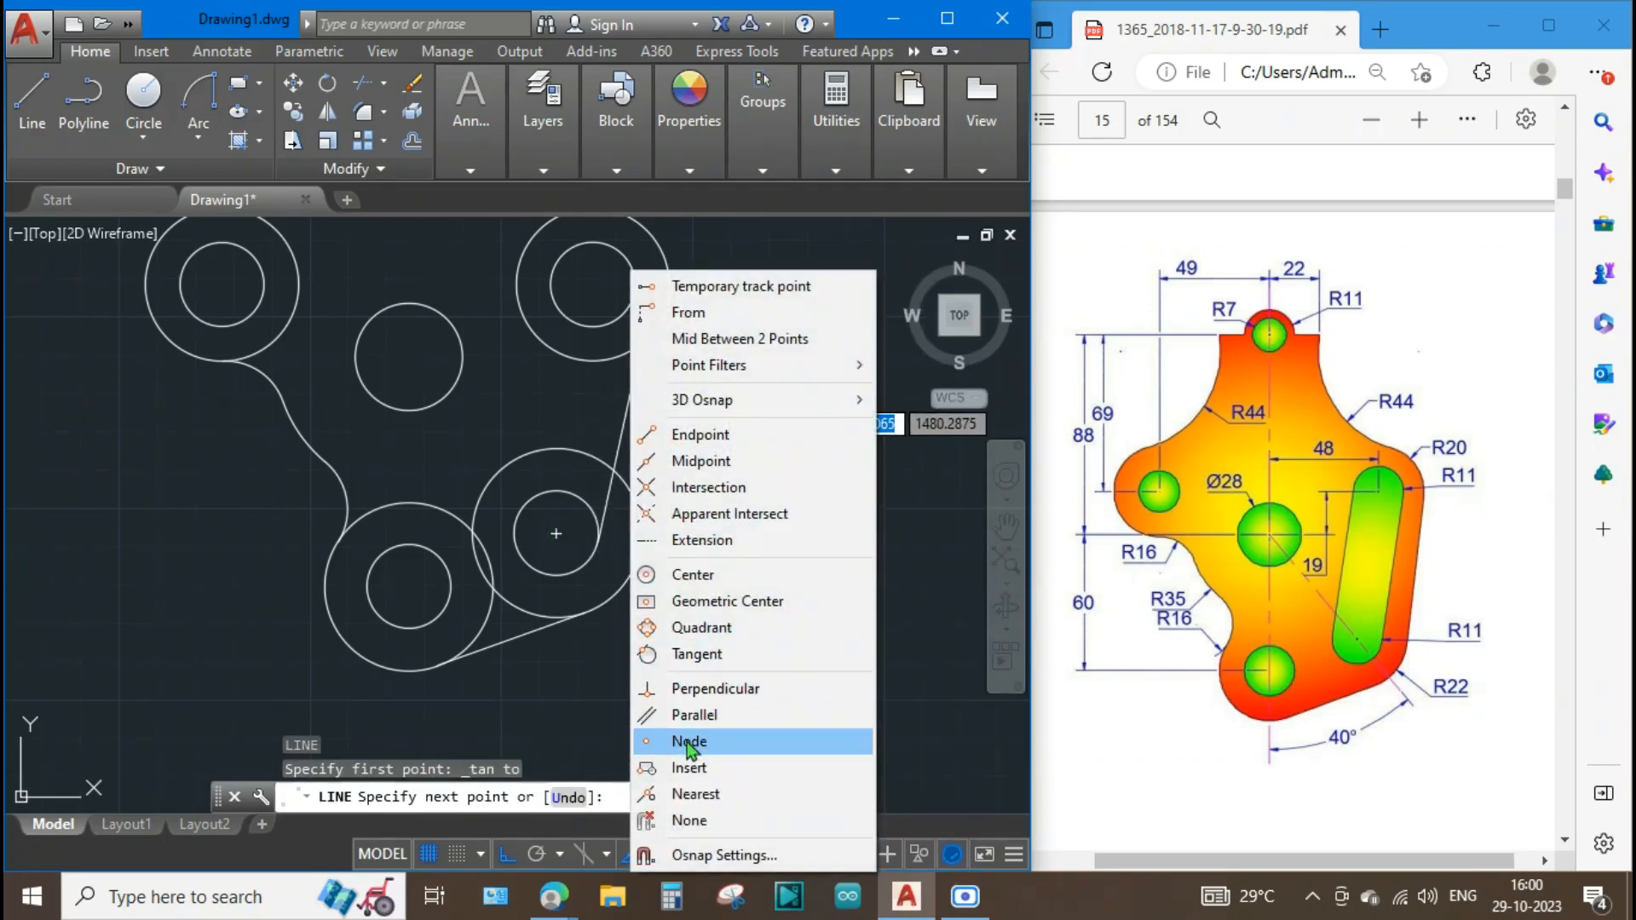
click(692, 653)
click(635, 288)
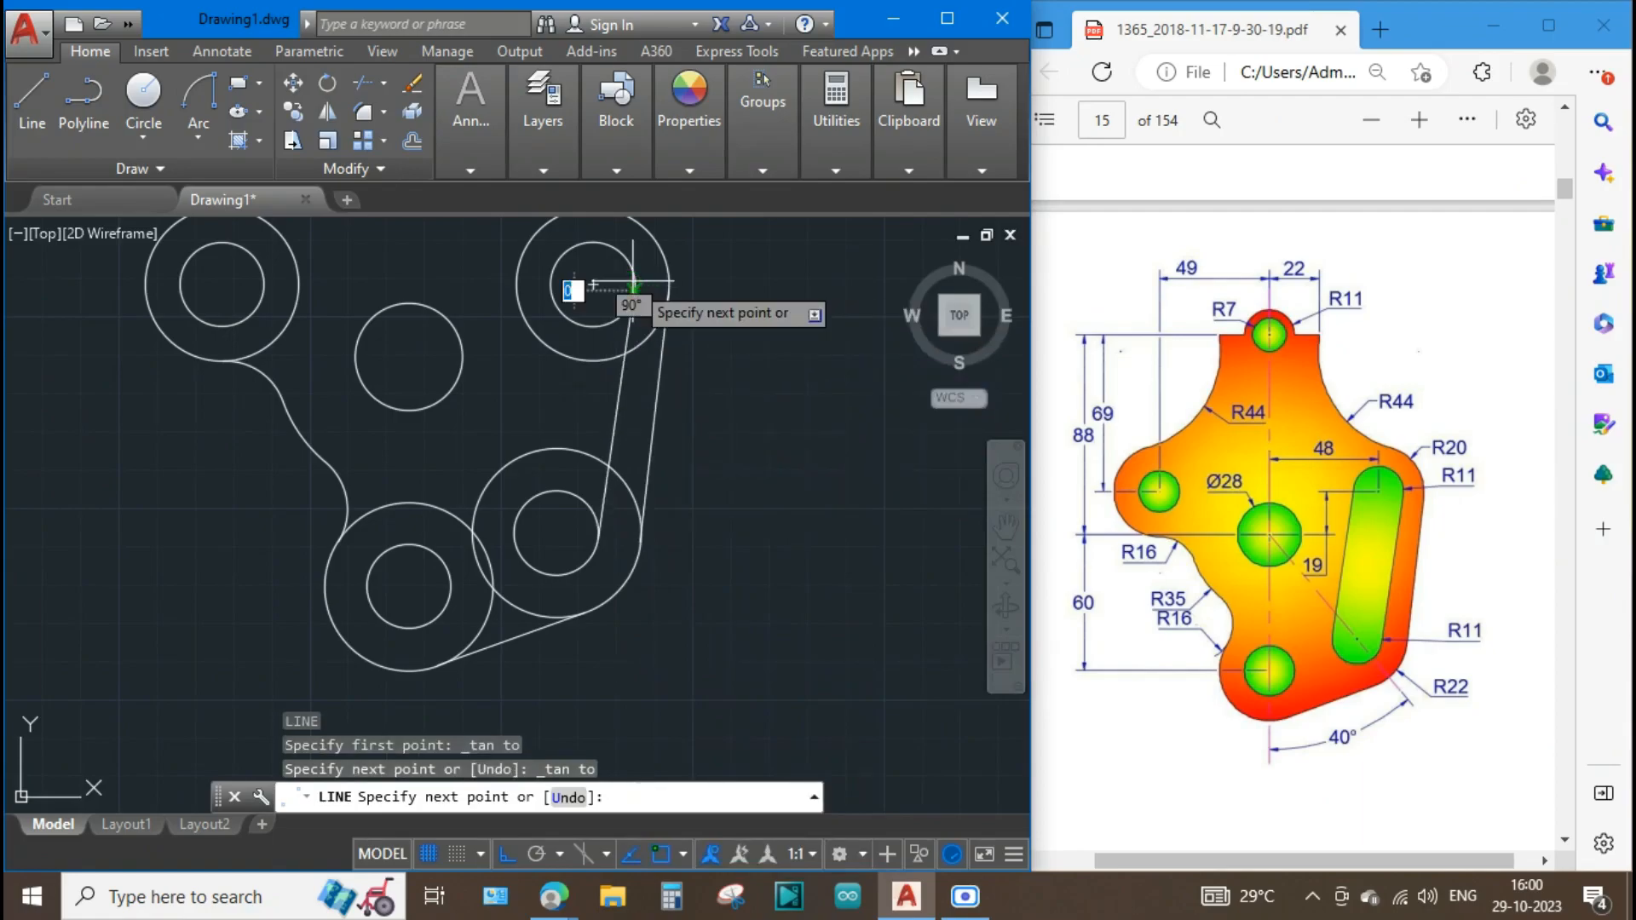
key(Escape)
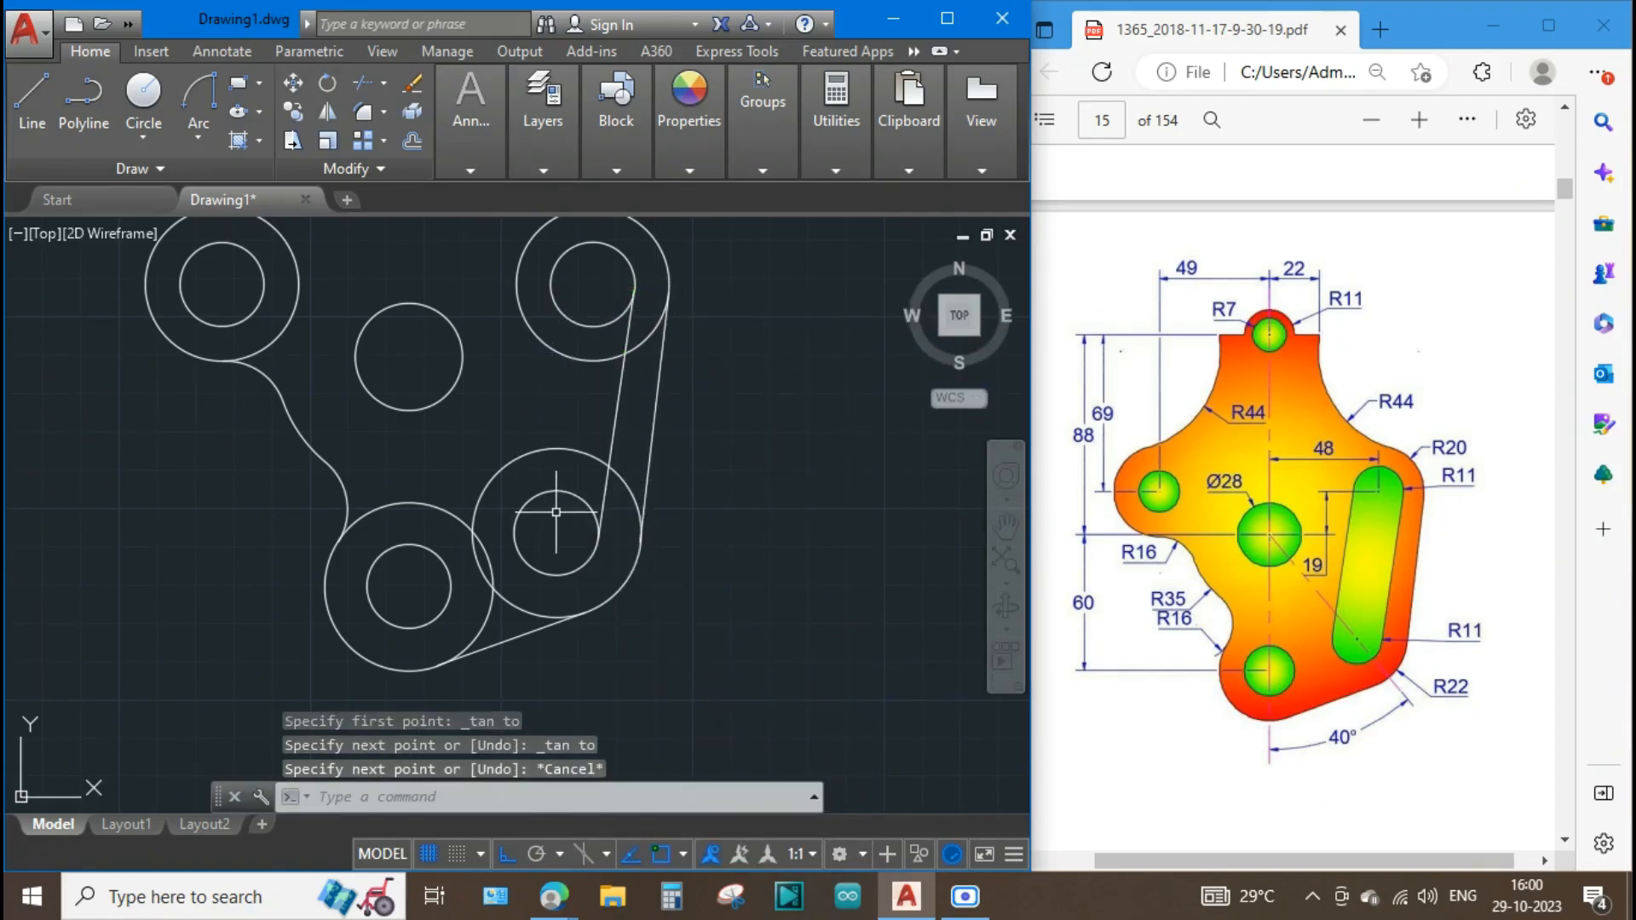
Draw the slot's left edge as a line tangent to the lower and upper inner slot circles.
key(space)
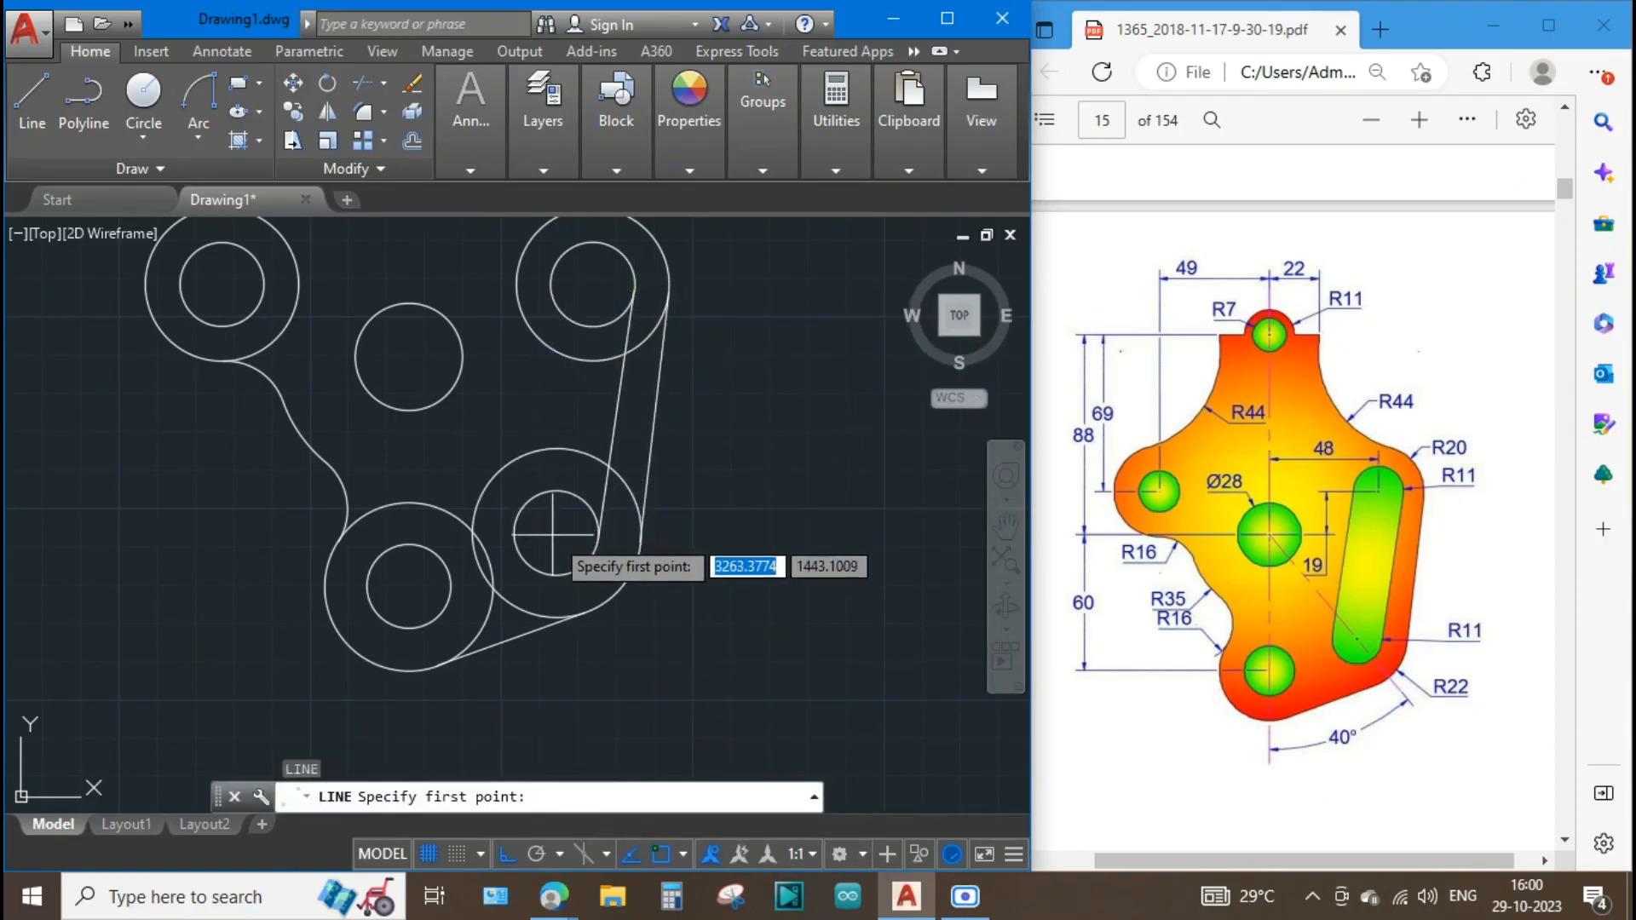
shift+right_click(556, 545)
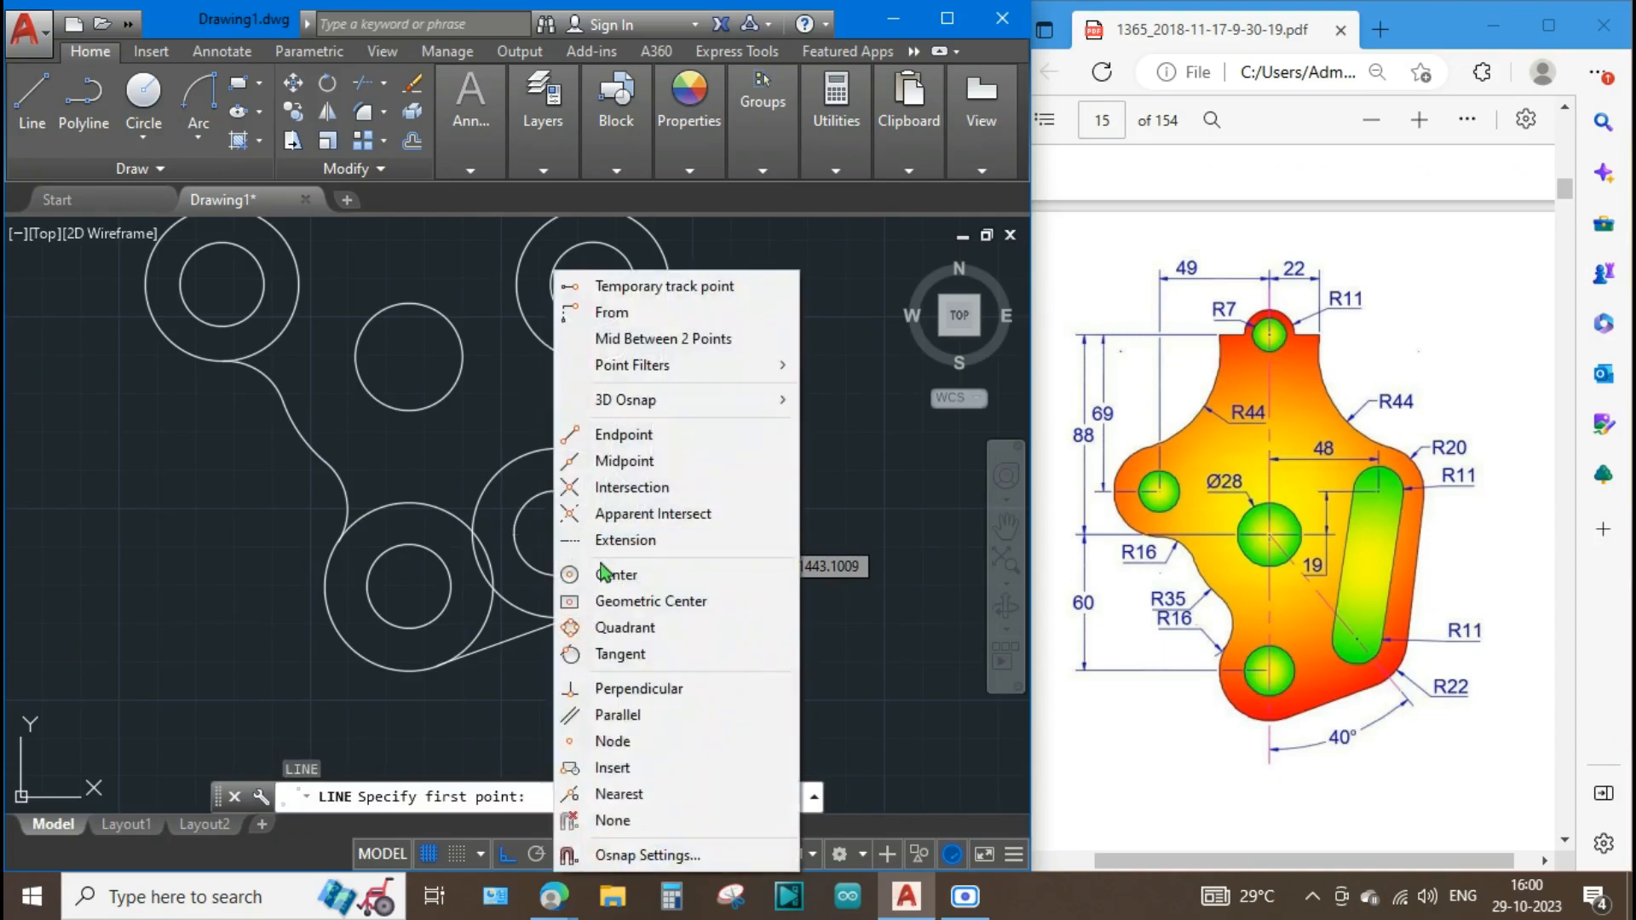
click(630, 653)
click(520, 511)
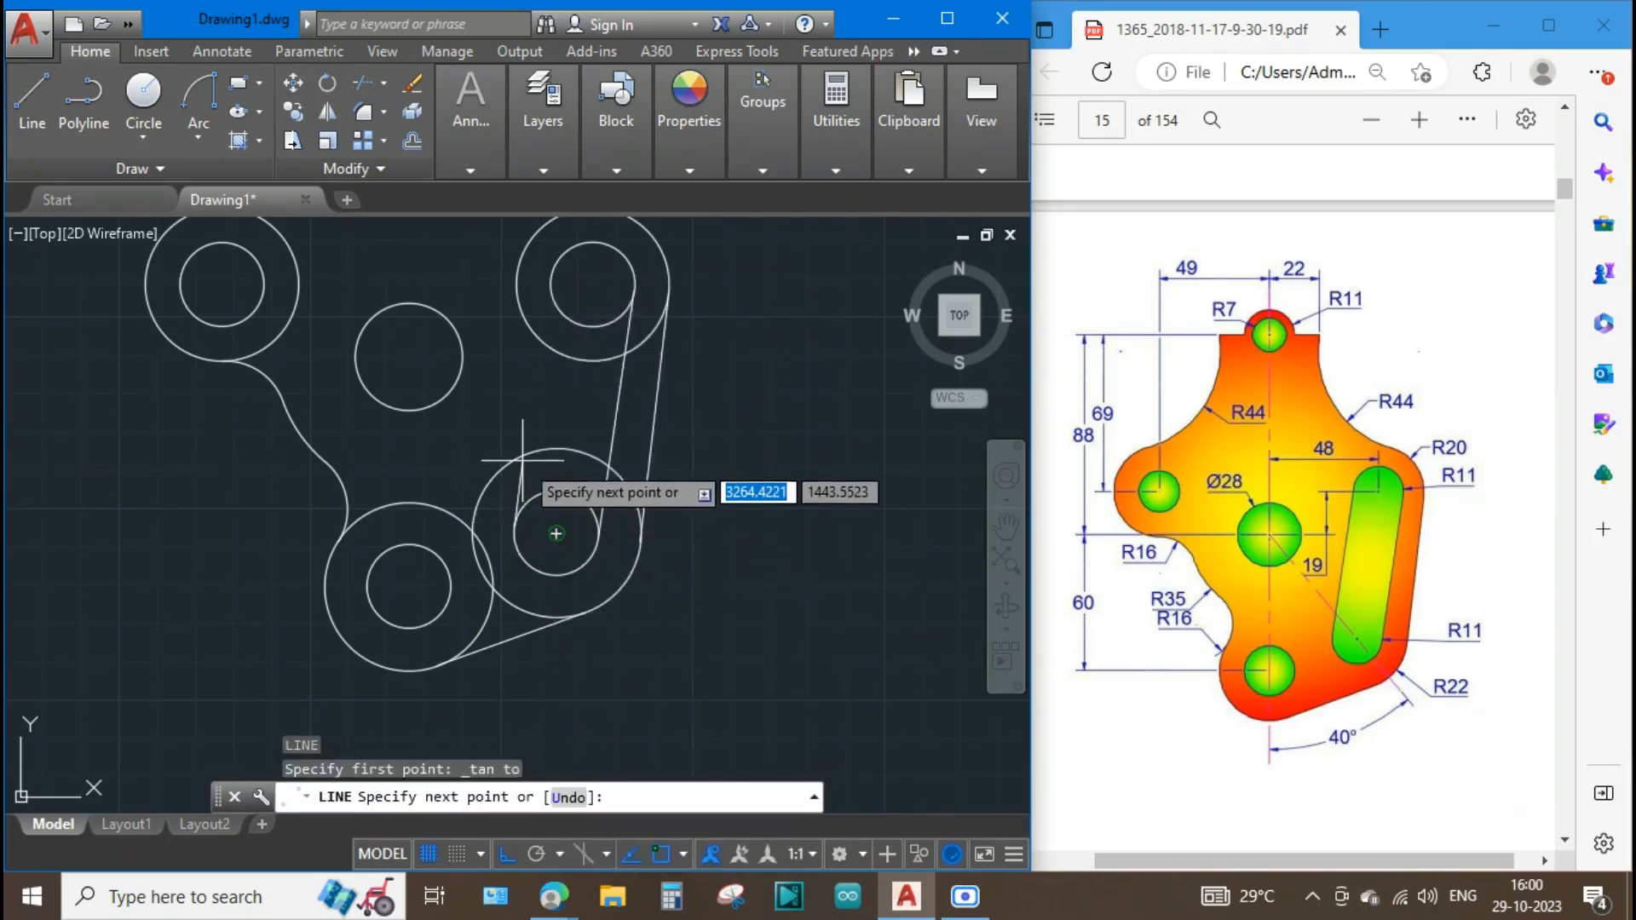
shift+right_click(516, 411)
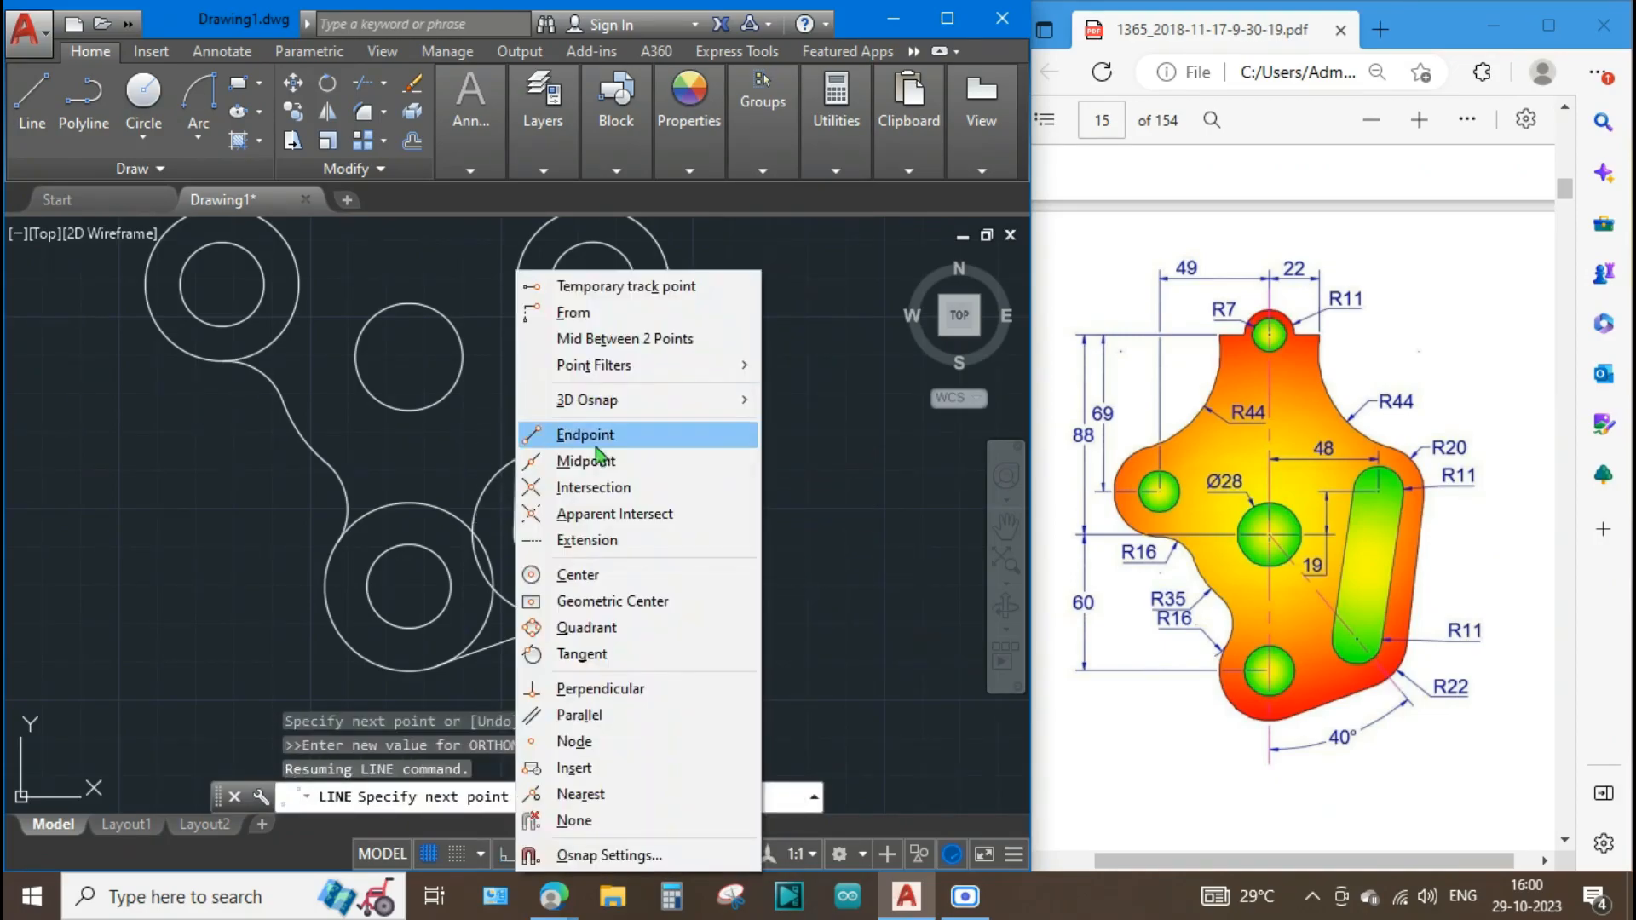
click(588, 651)
click(554, 300)
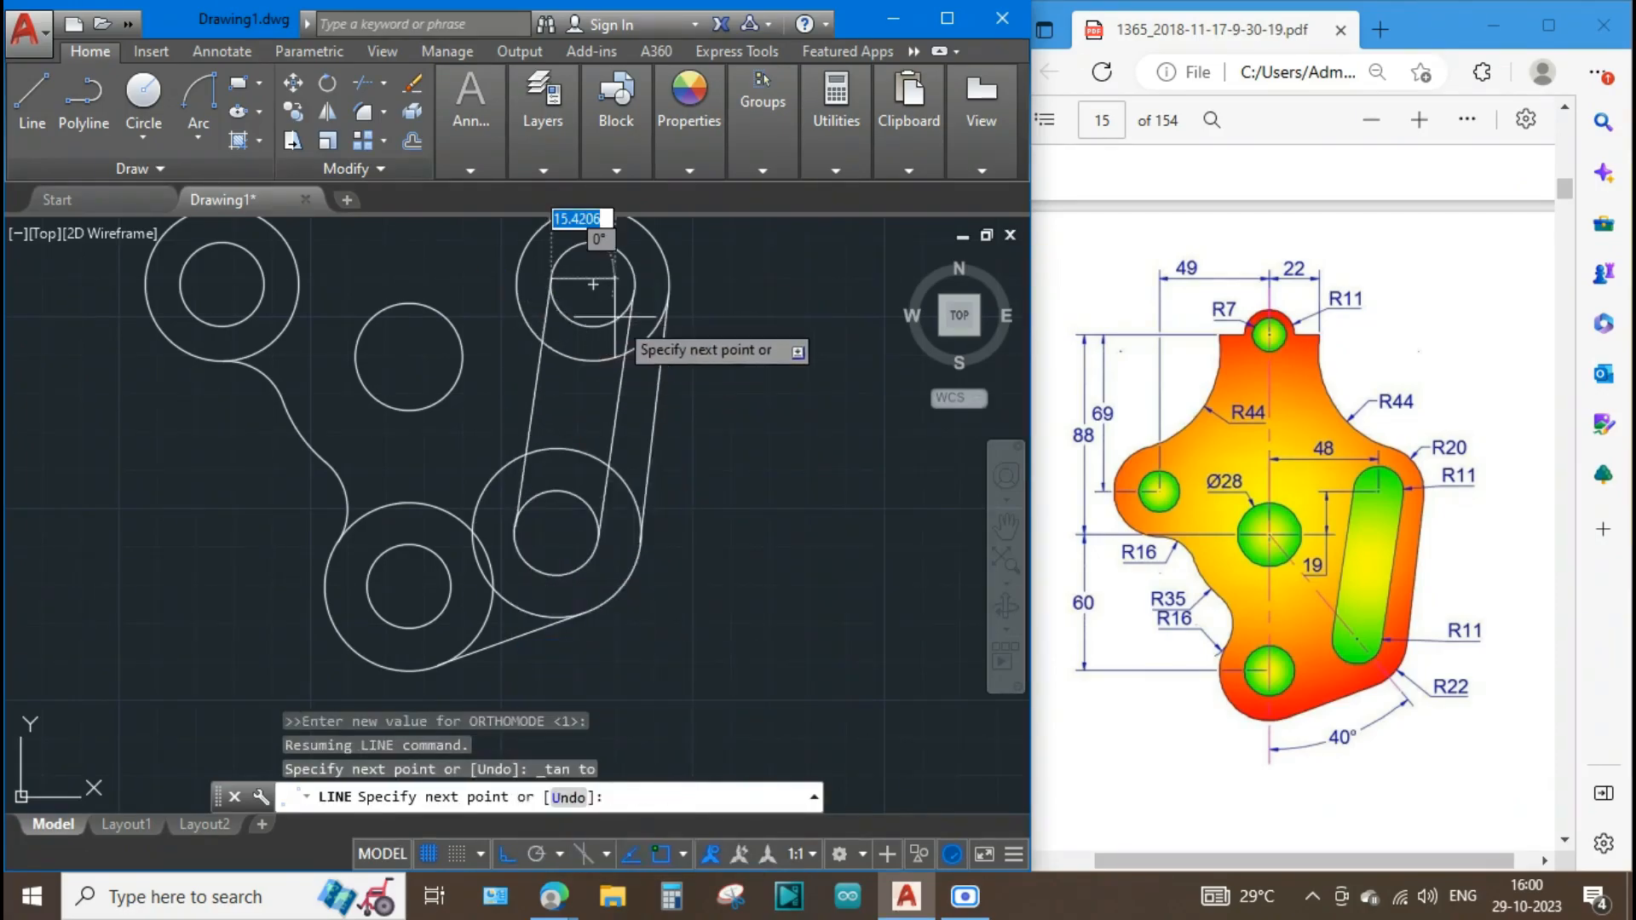
key(Escape)
Trim the inner slot circles into rounded slot ends and cut away the excess of the outer circles around them.
mouse_move(698, 351)
middle_down()
mouse_move(687, 555)
mouse_move(708, 370)
middle_up()
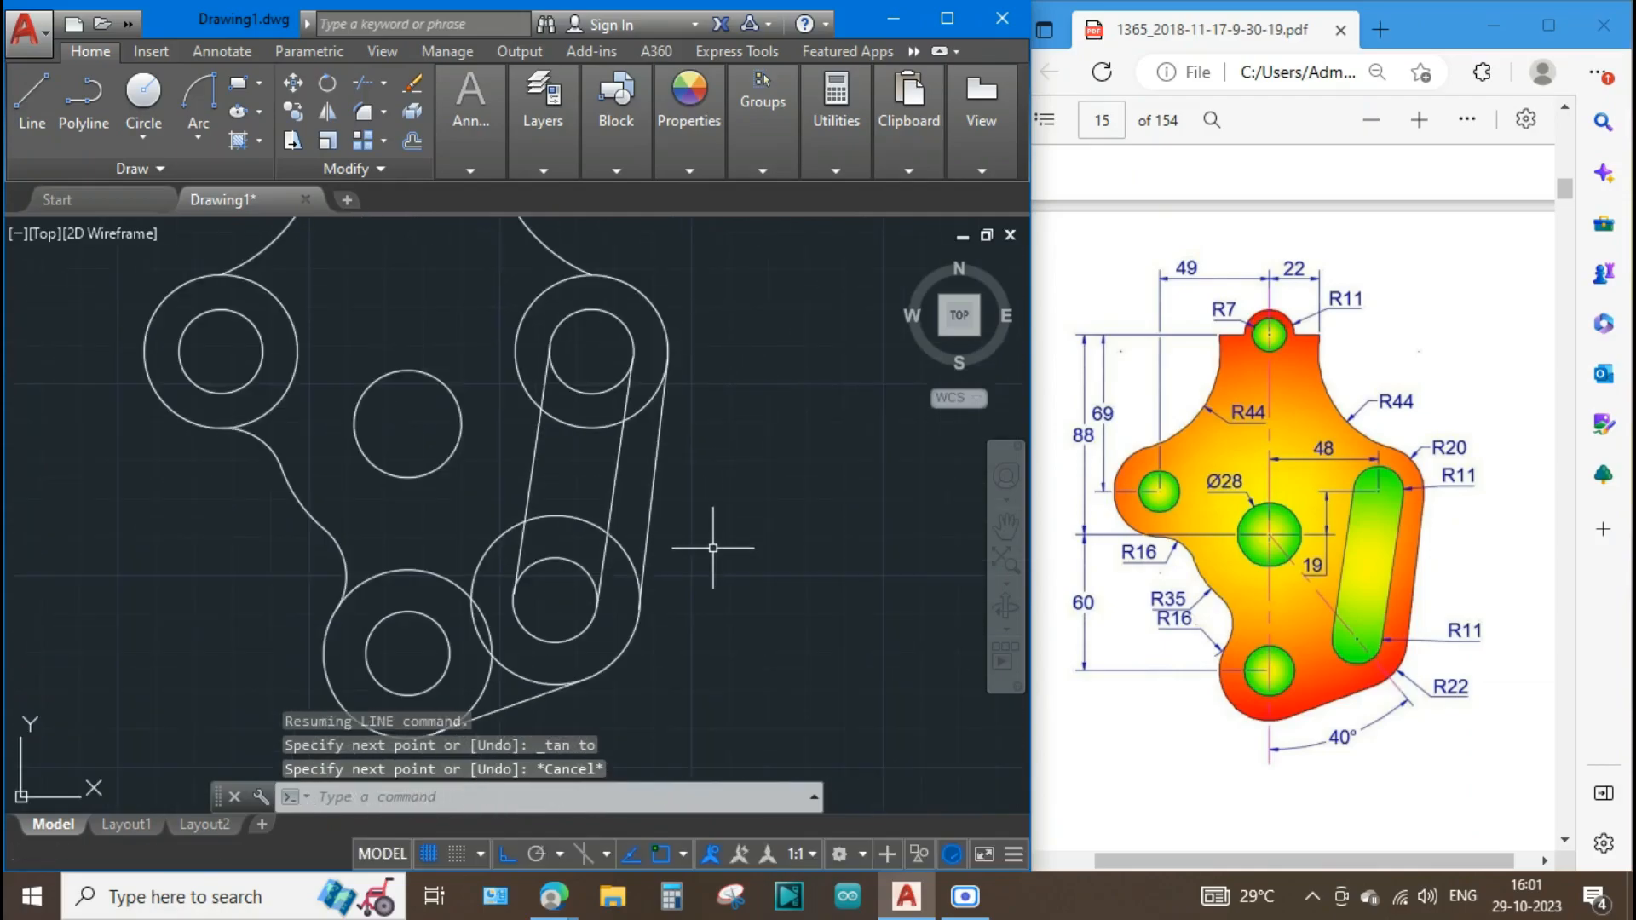
text(tr)
key(Return)
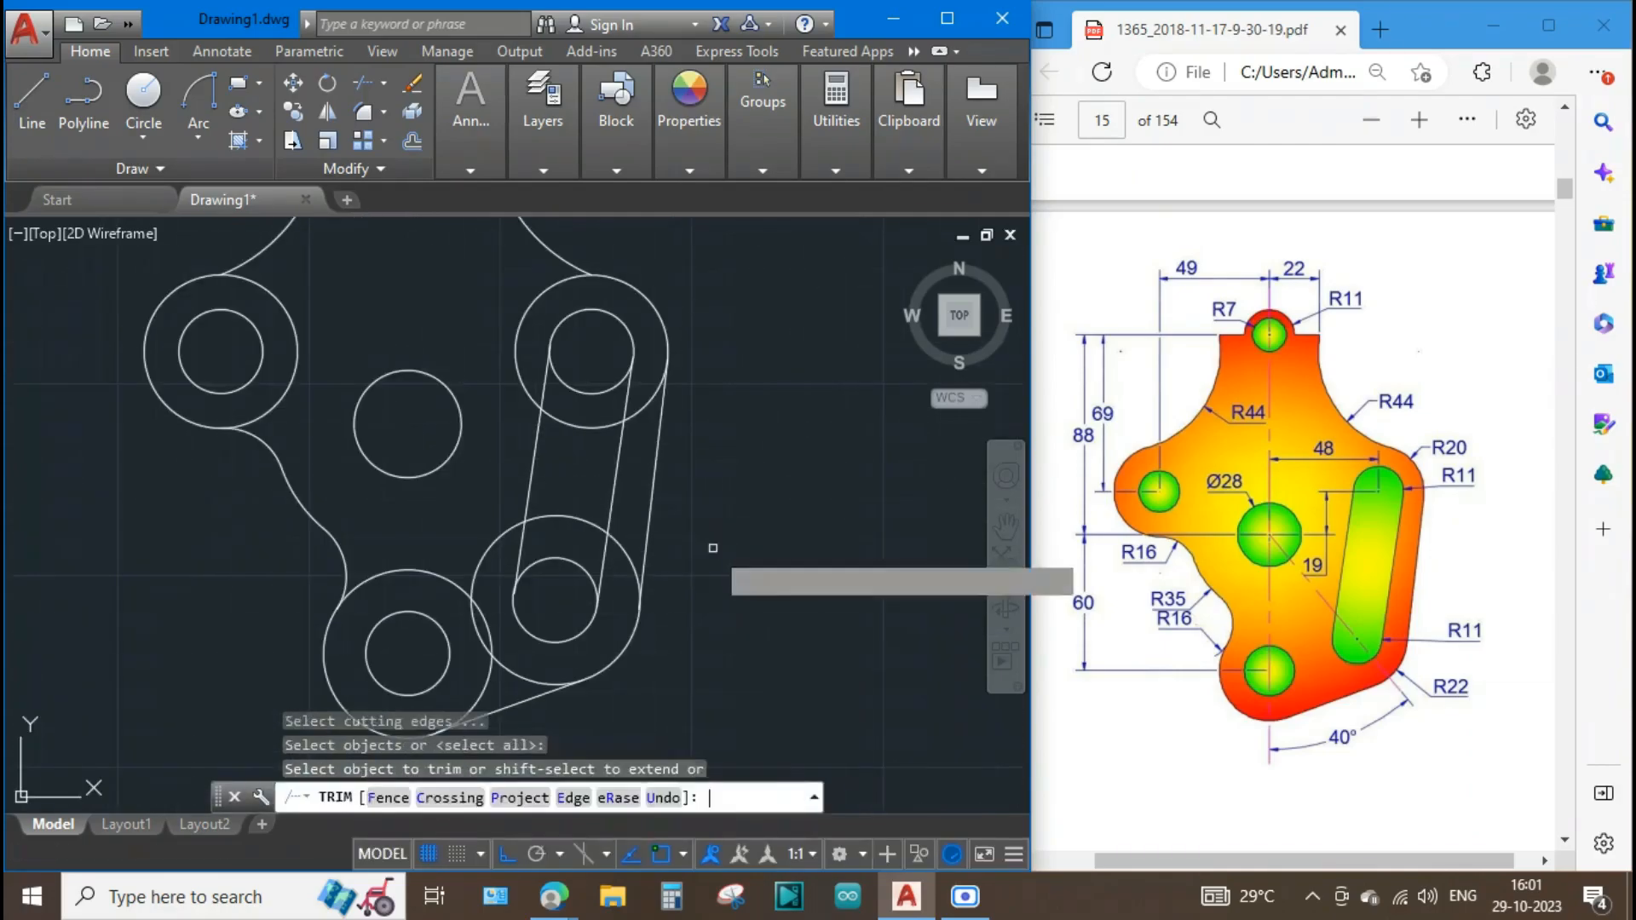
click(633, 563)
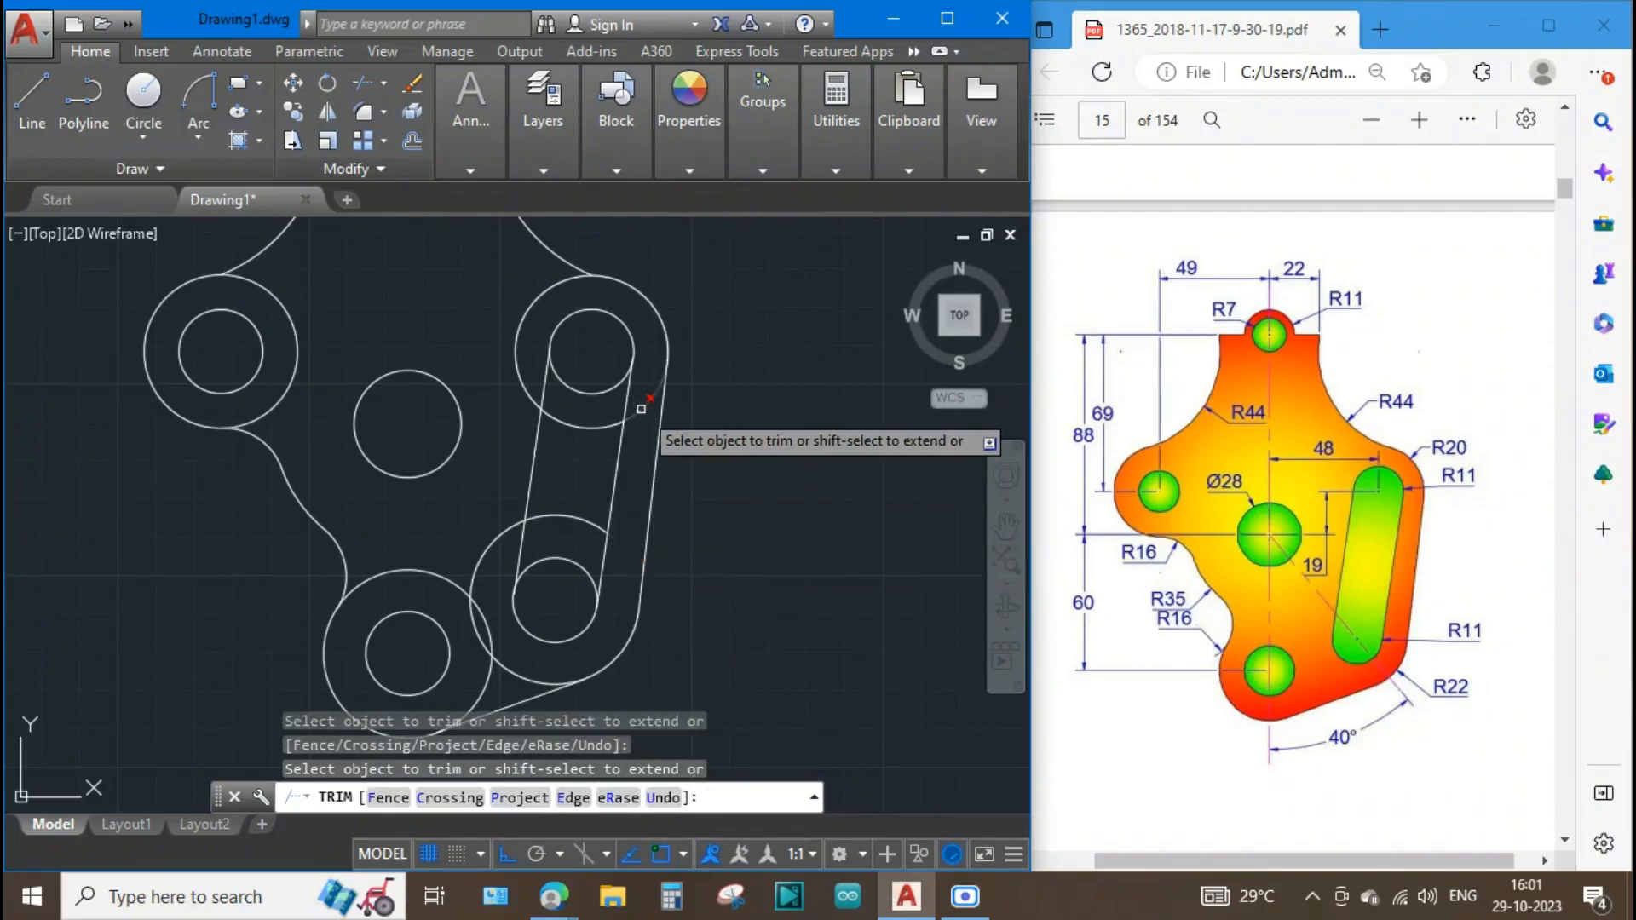
click(562, 282)
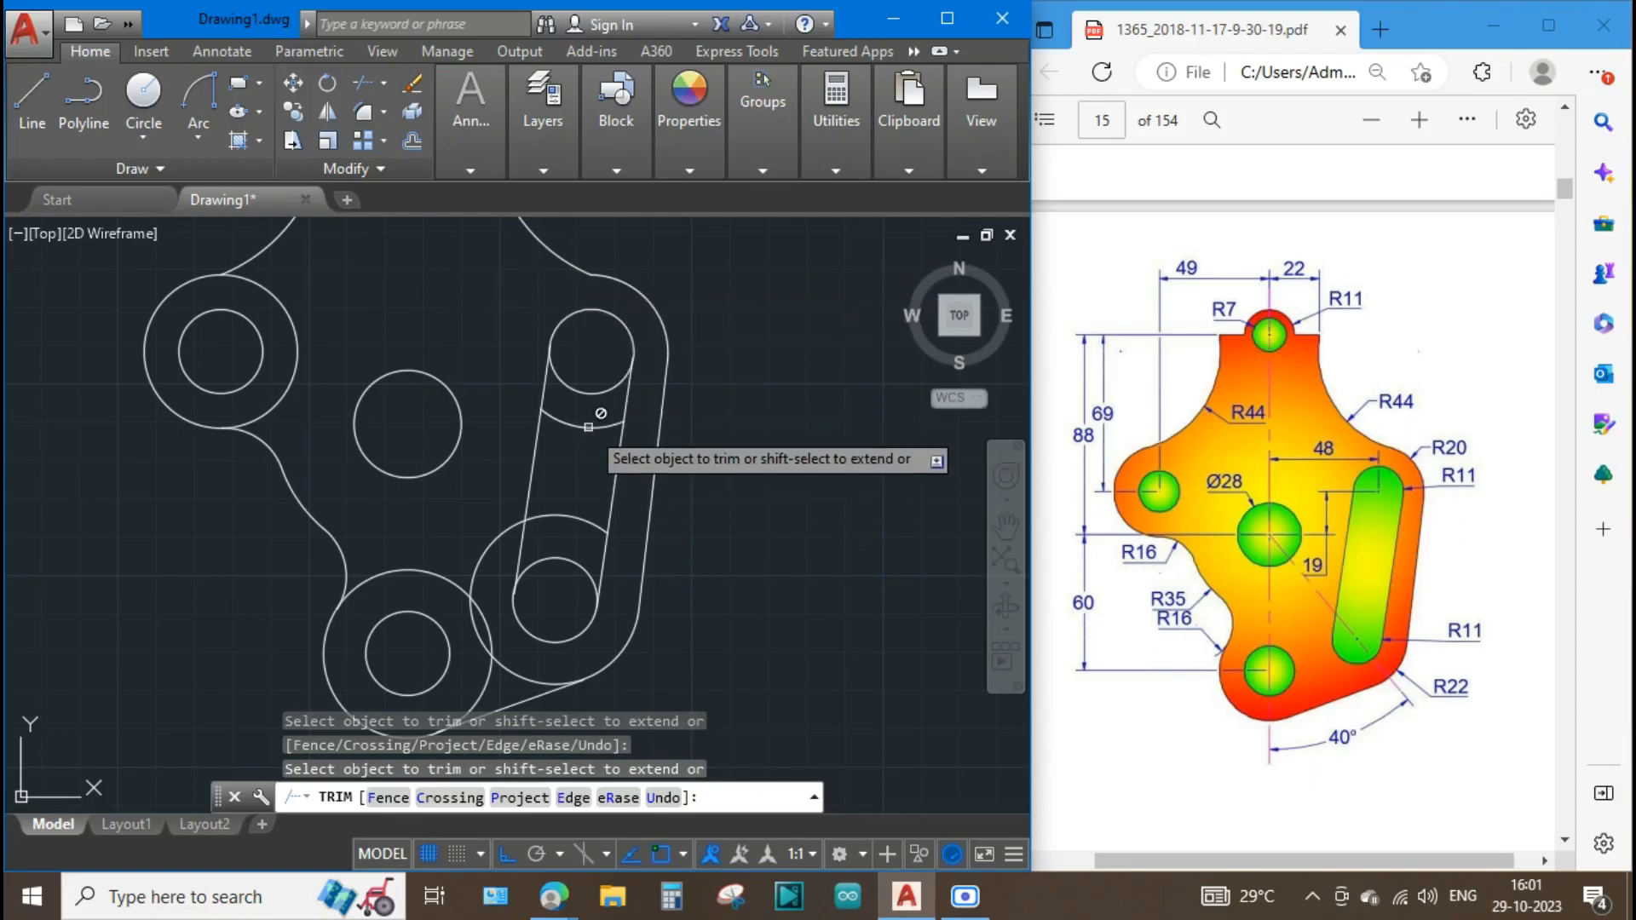
click(559, 554)
click(571, 521)
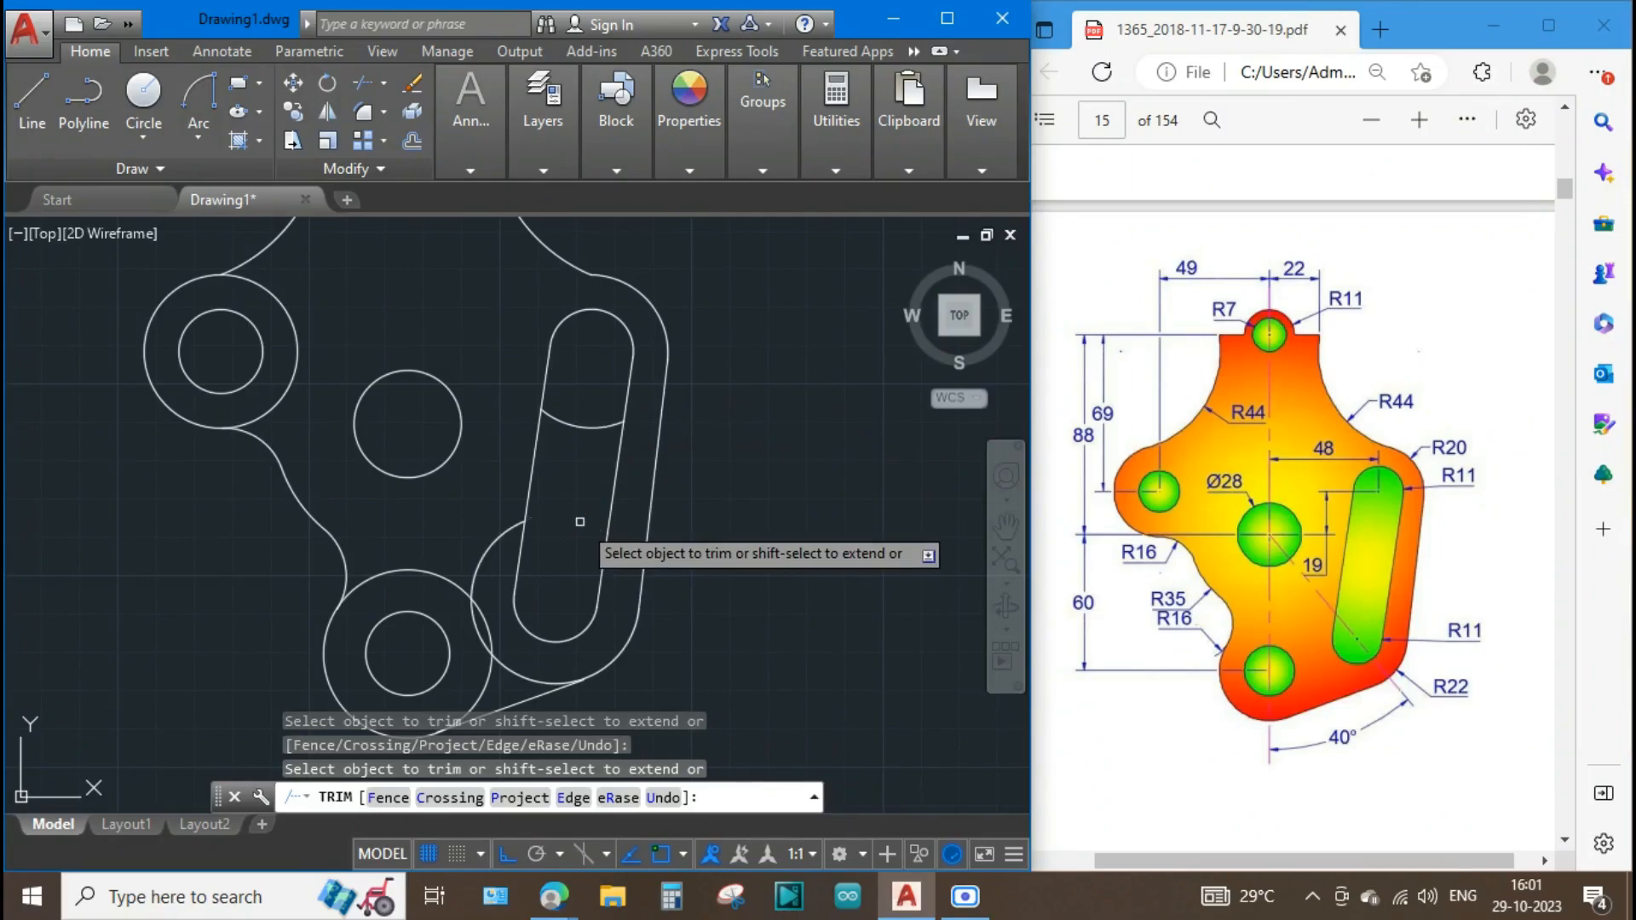
Trim the overlapping inner portions of the bottom and lower-slot outer circles and erase the two leftover arc pieces between them.
click(537, 679)
click(478, 682)
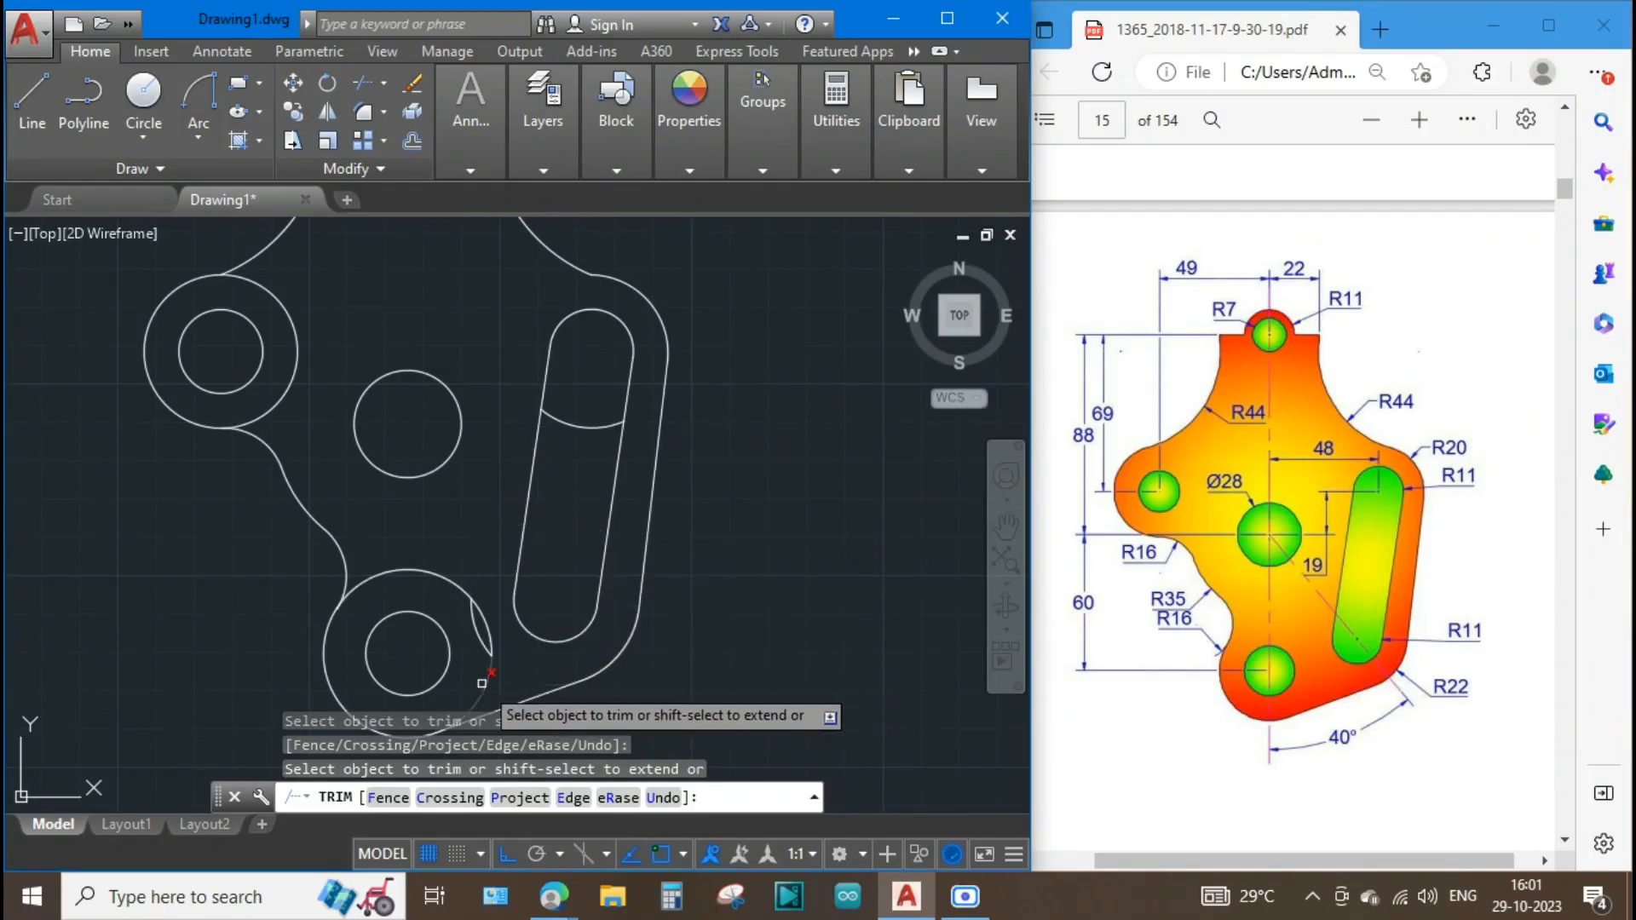
click(380, 579)
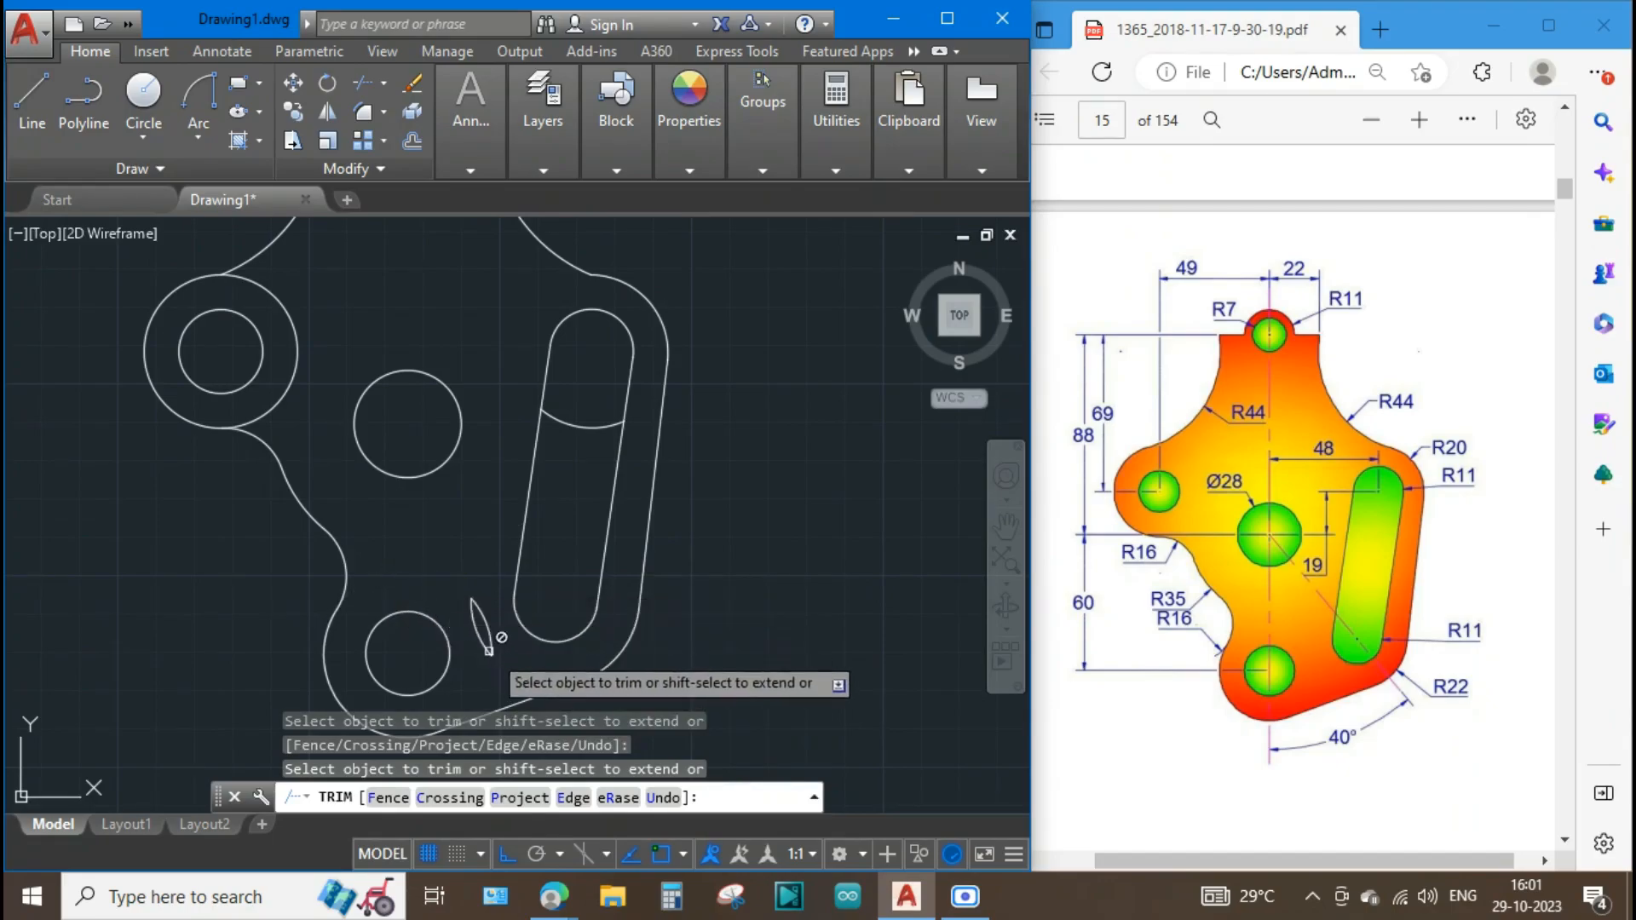
key(Escape)
mouse_move(480, 596)
mouse_down()
mouse_move(478, 643)
mouse_move(504, 657)
mouse_up()
key(Delete)
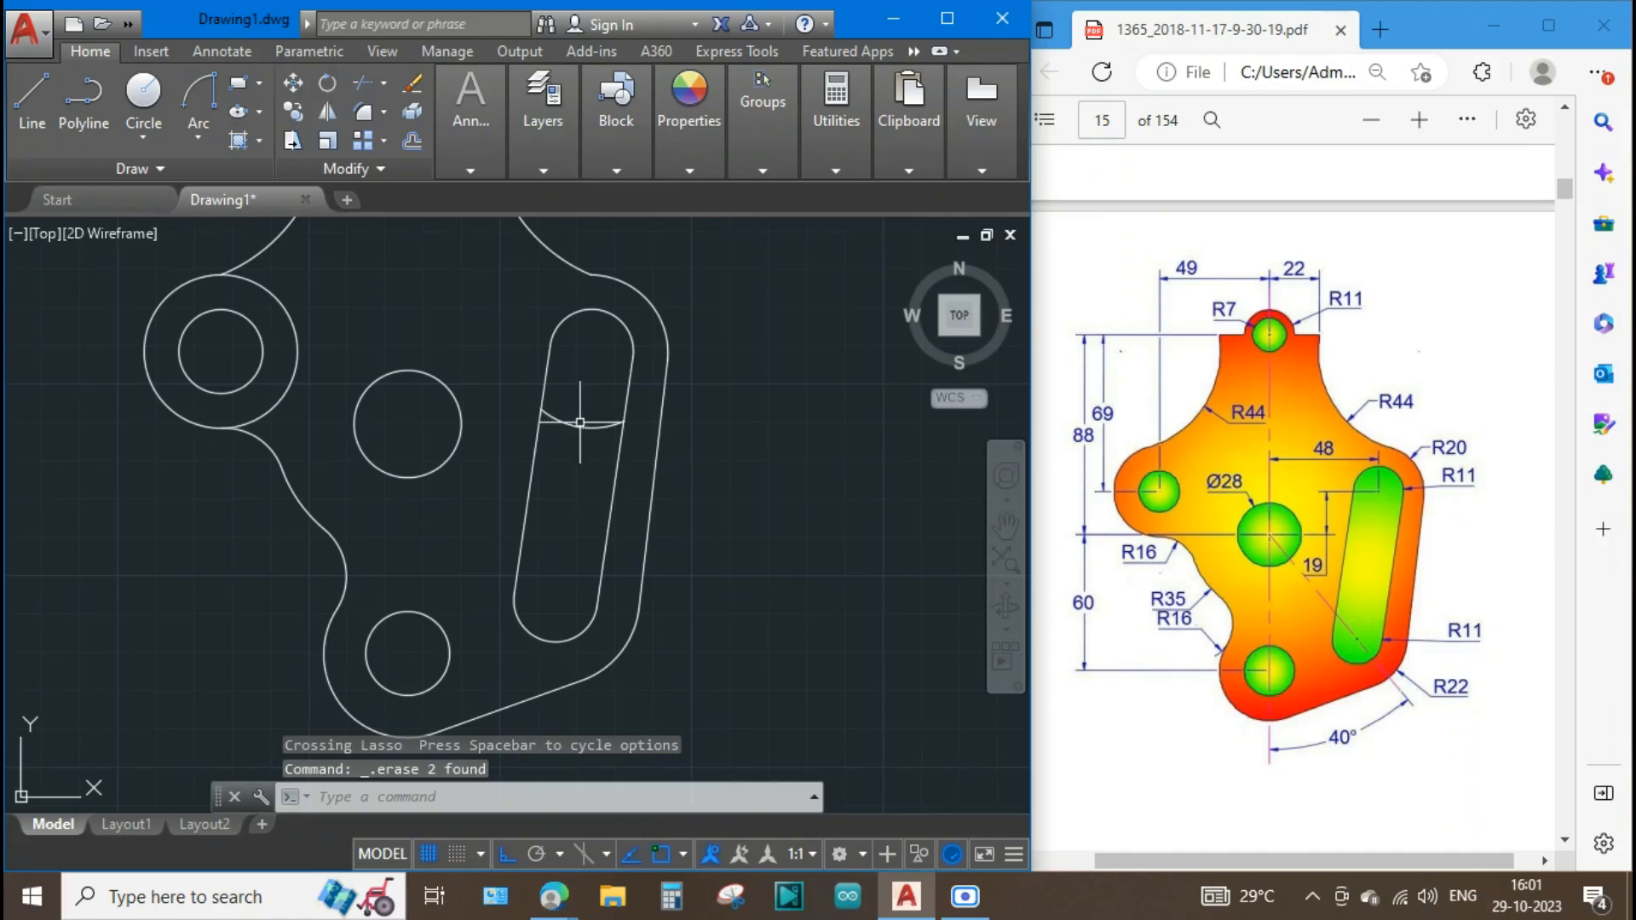
Erase the leftover arc crossing the upper part of the slot.
click(580, 422)
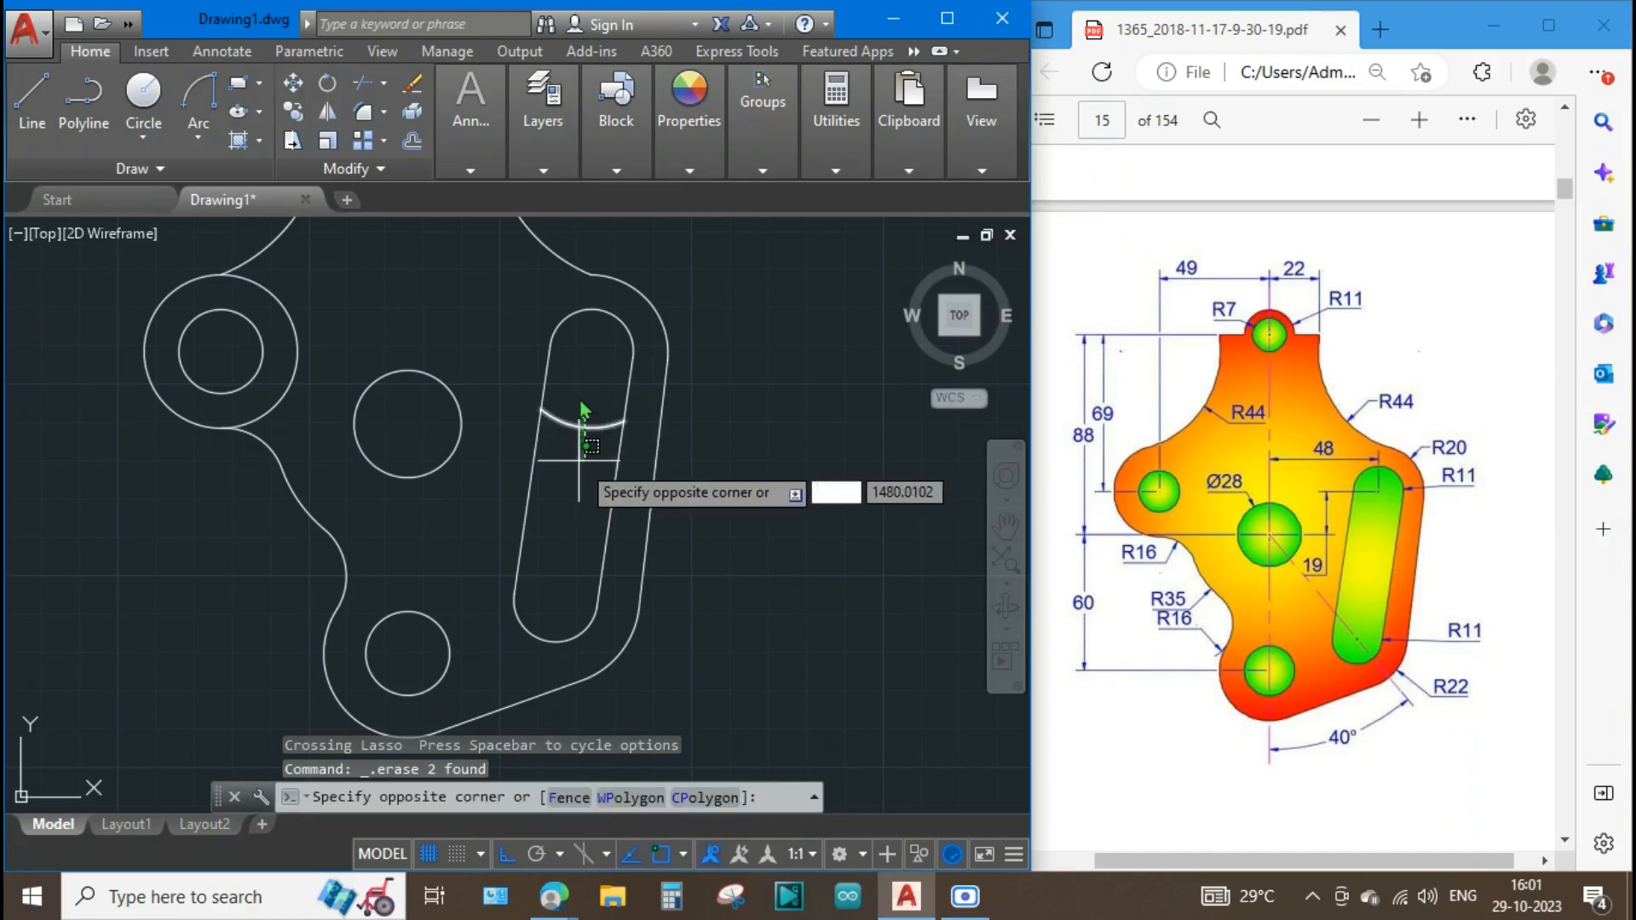
click(578, 393)
click(577, 393)
click(580, 471)
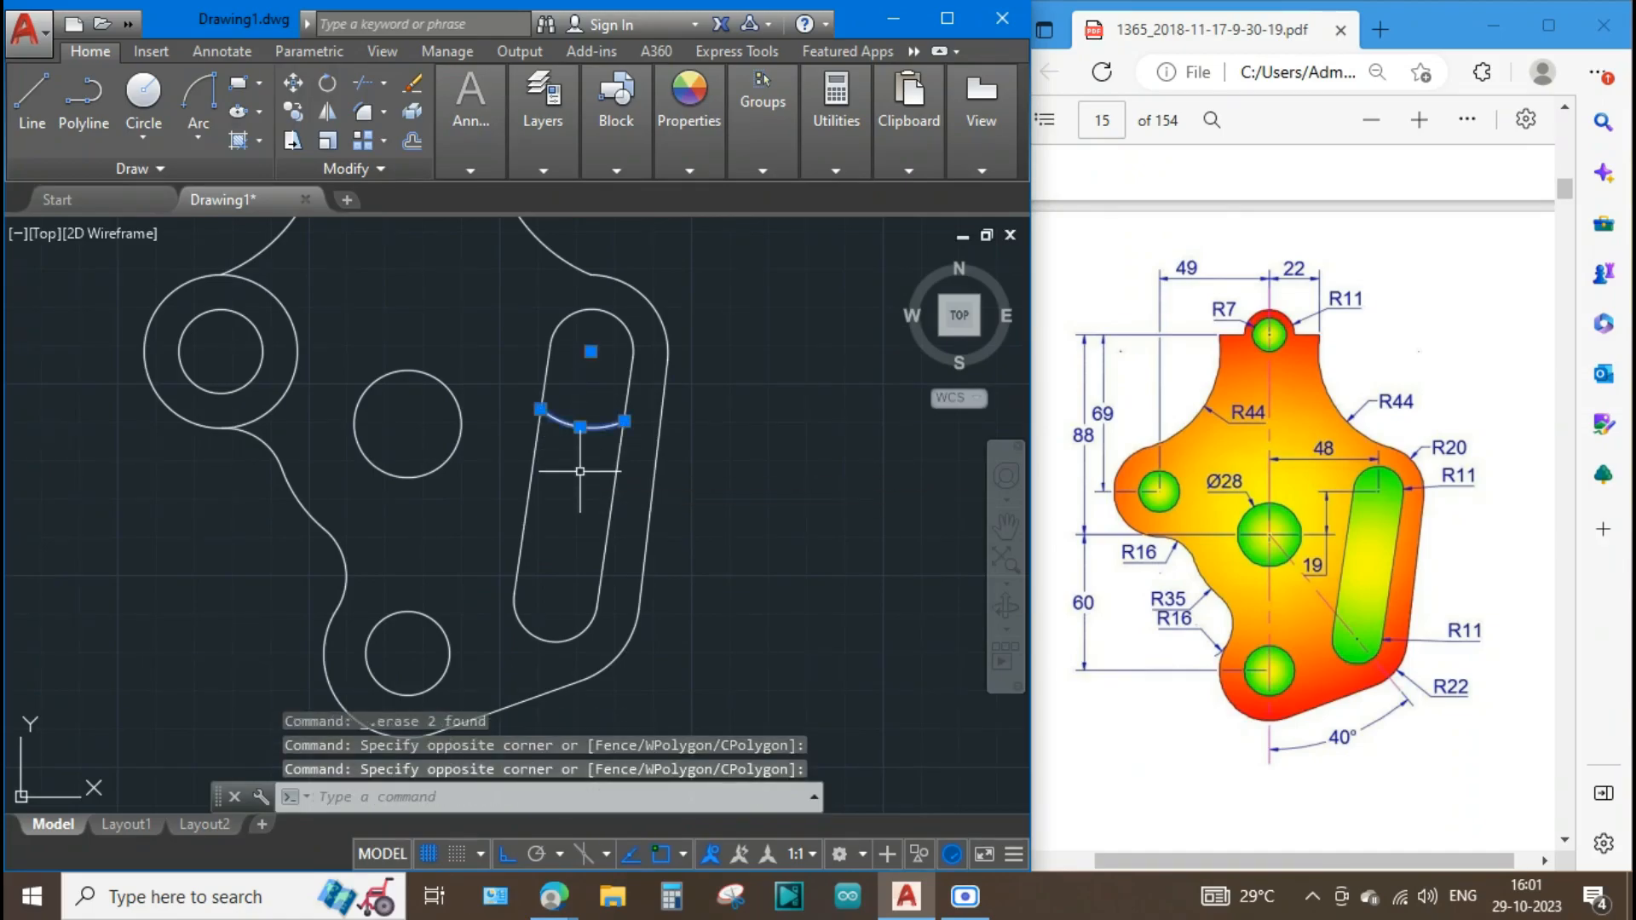
key(Delete)
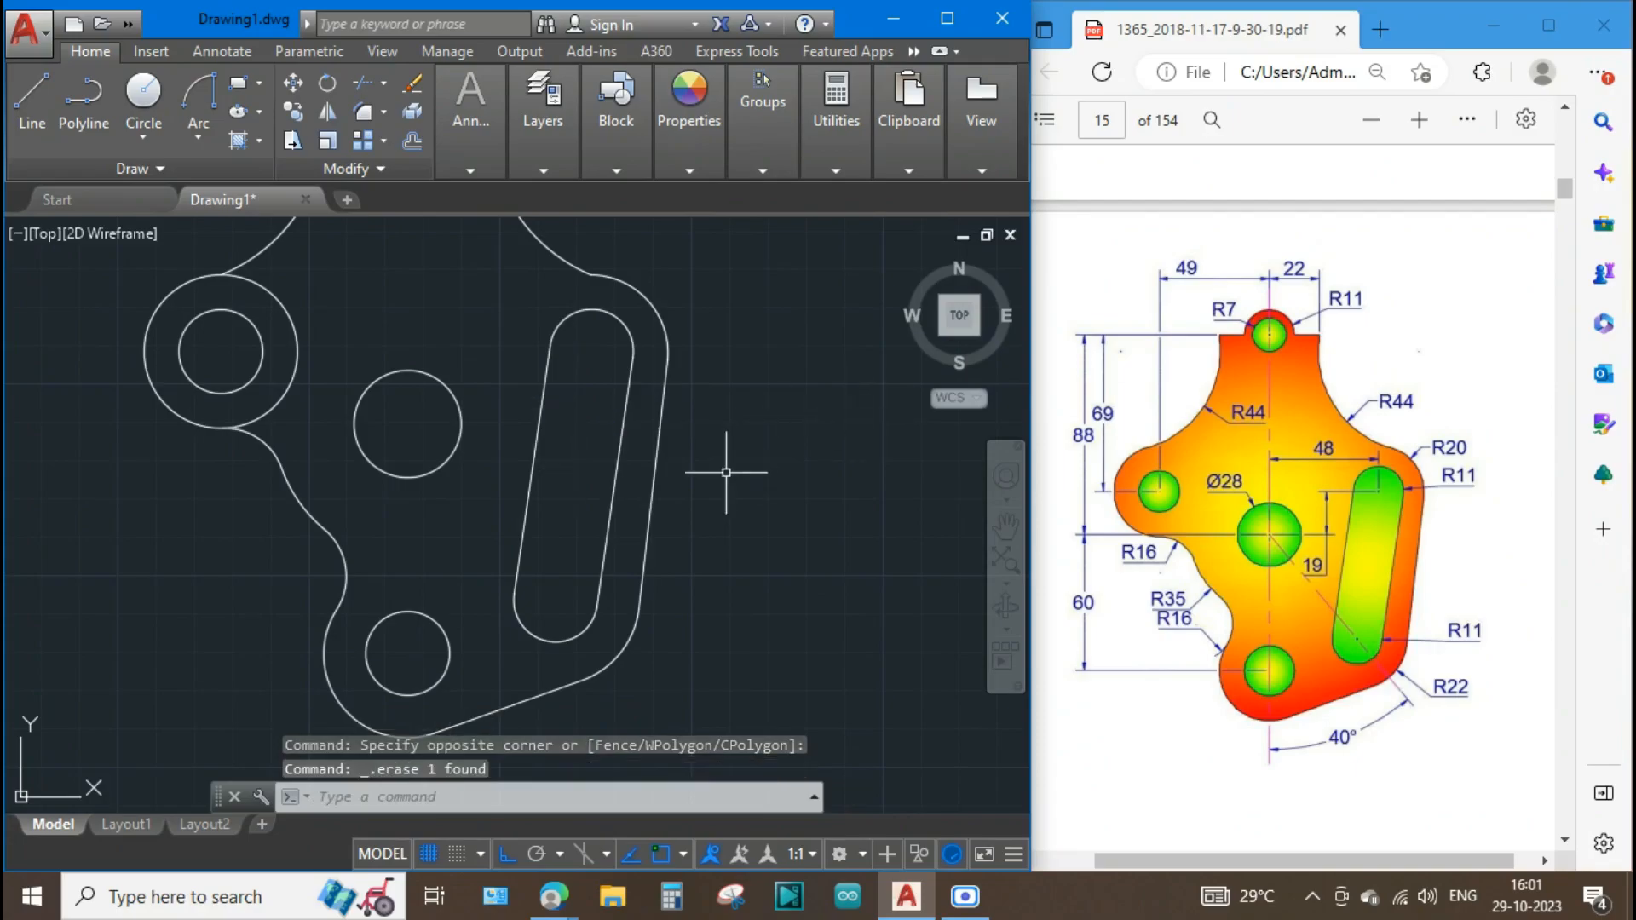
Trim the inner side of the left outer circle between the two arcs that meet it.
scroll(723, 472, down, 4)
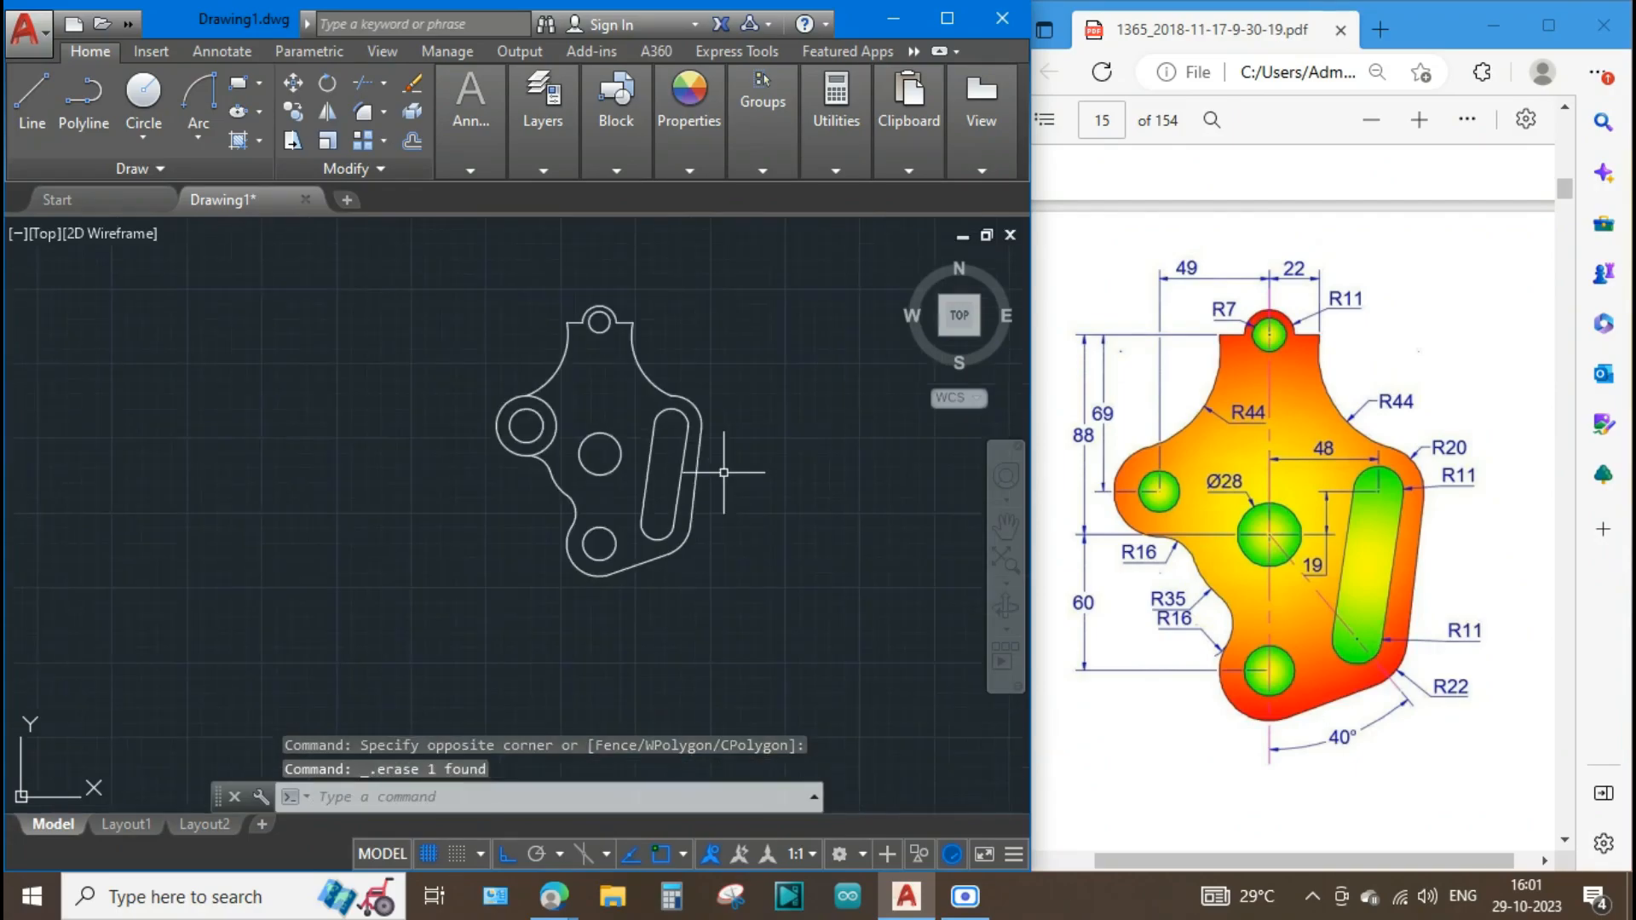
scroll(738, 417, up, 2)
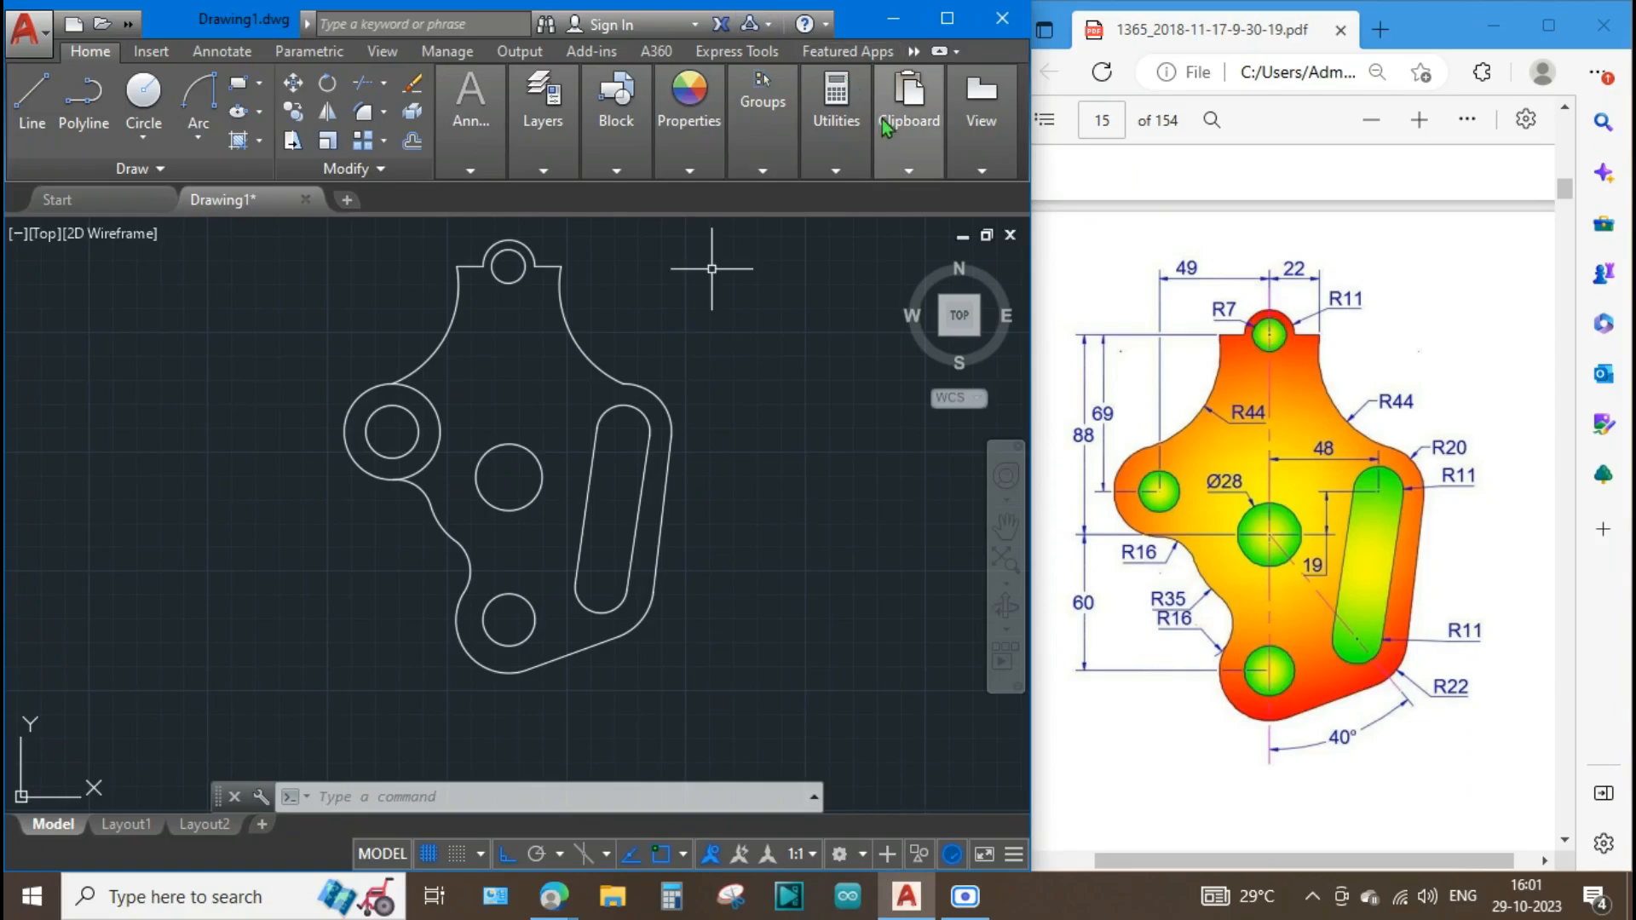
click(836, 170)
text(tr)
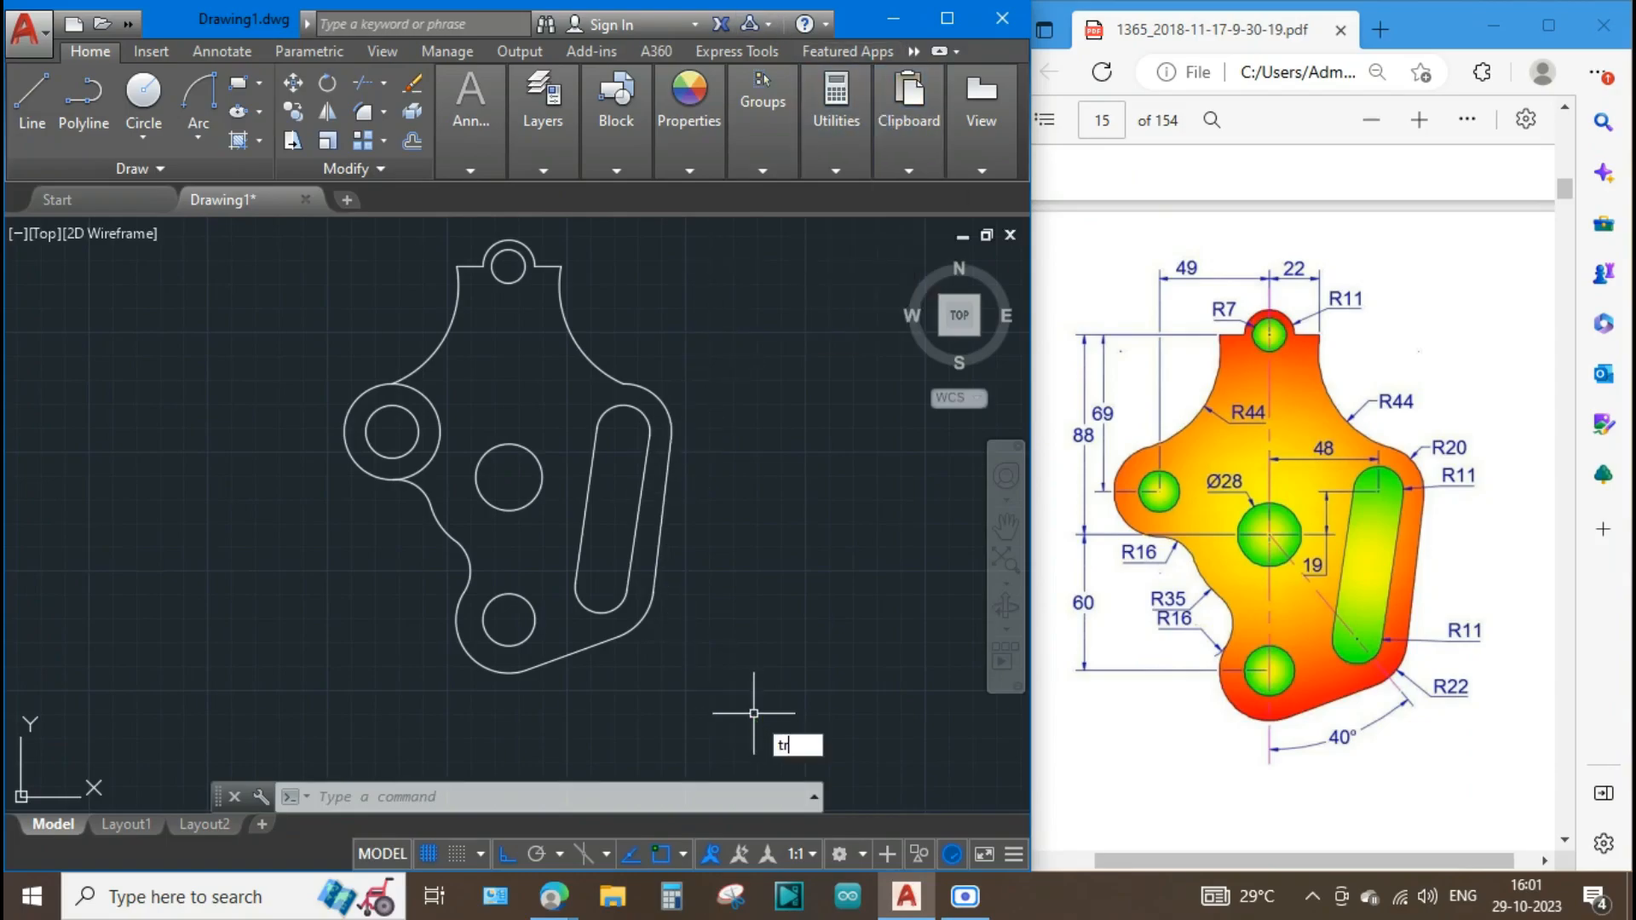
key(Return)
key(Return)
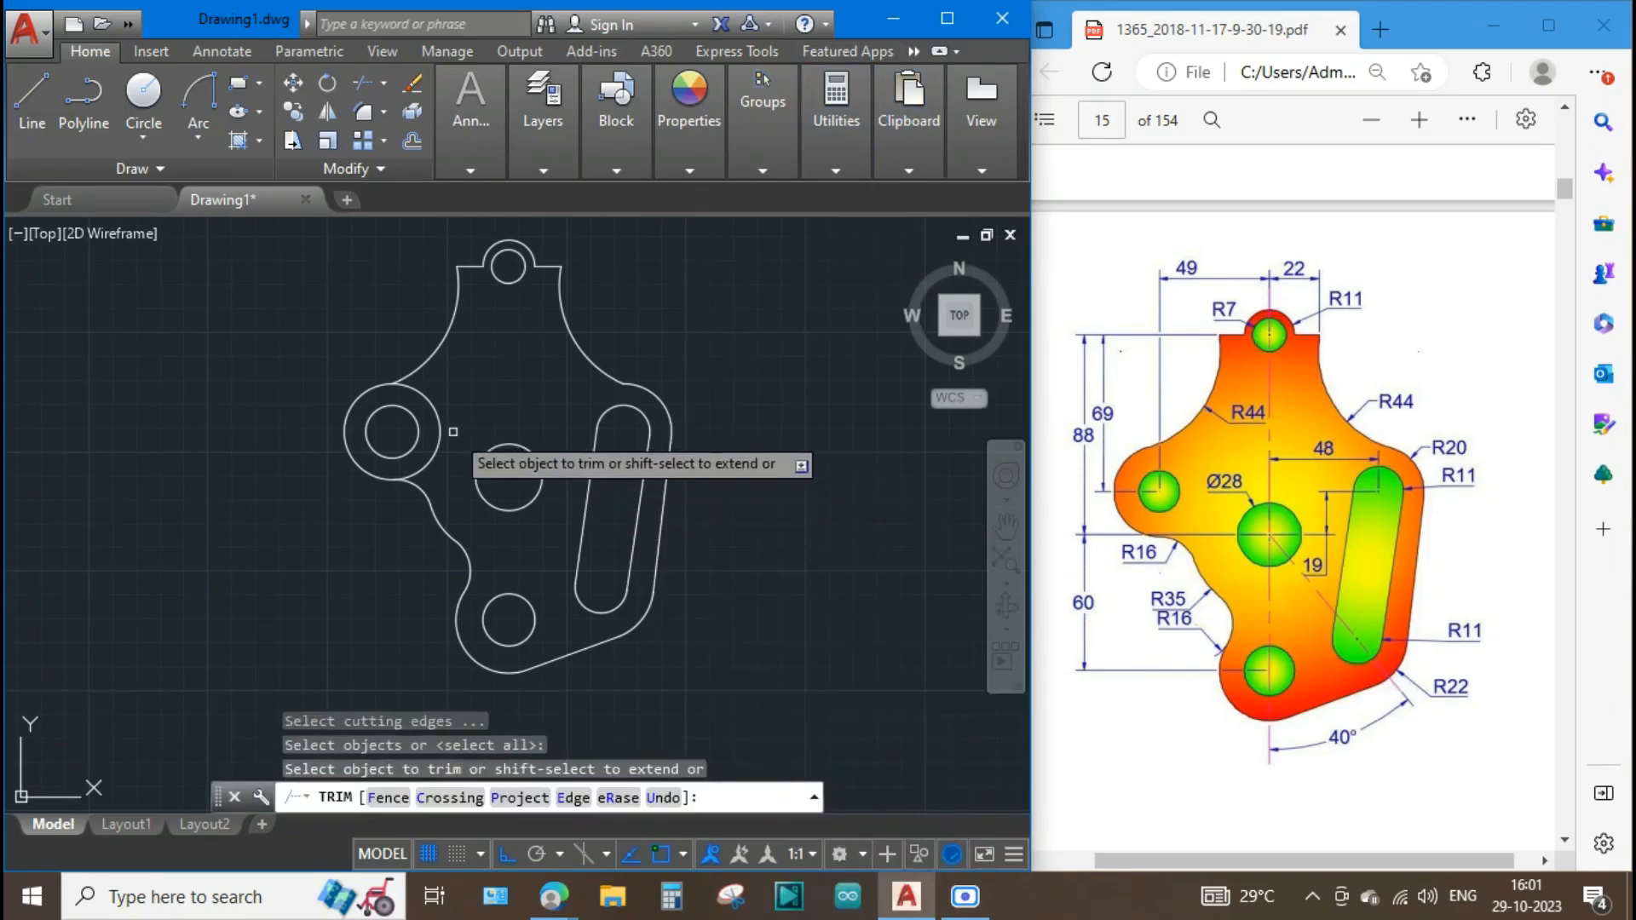